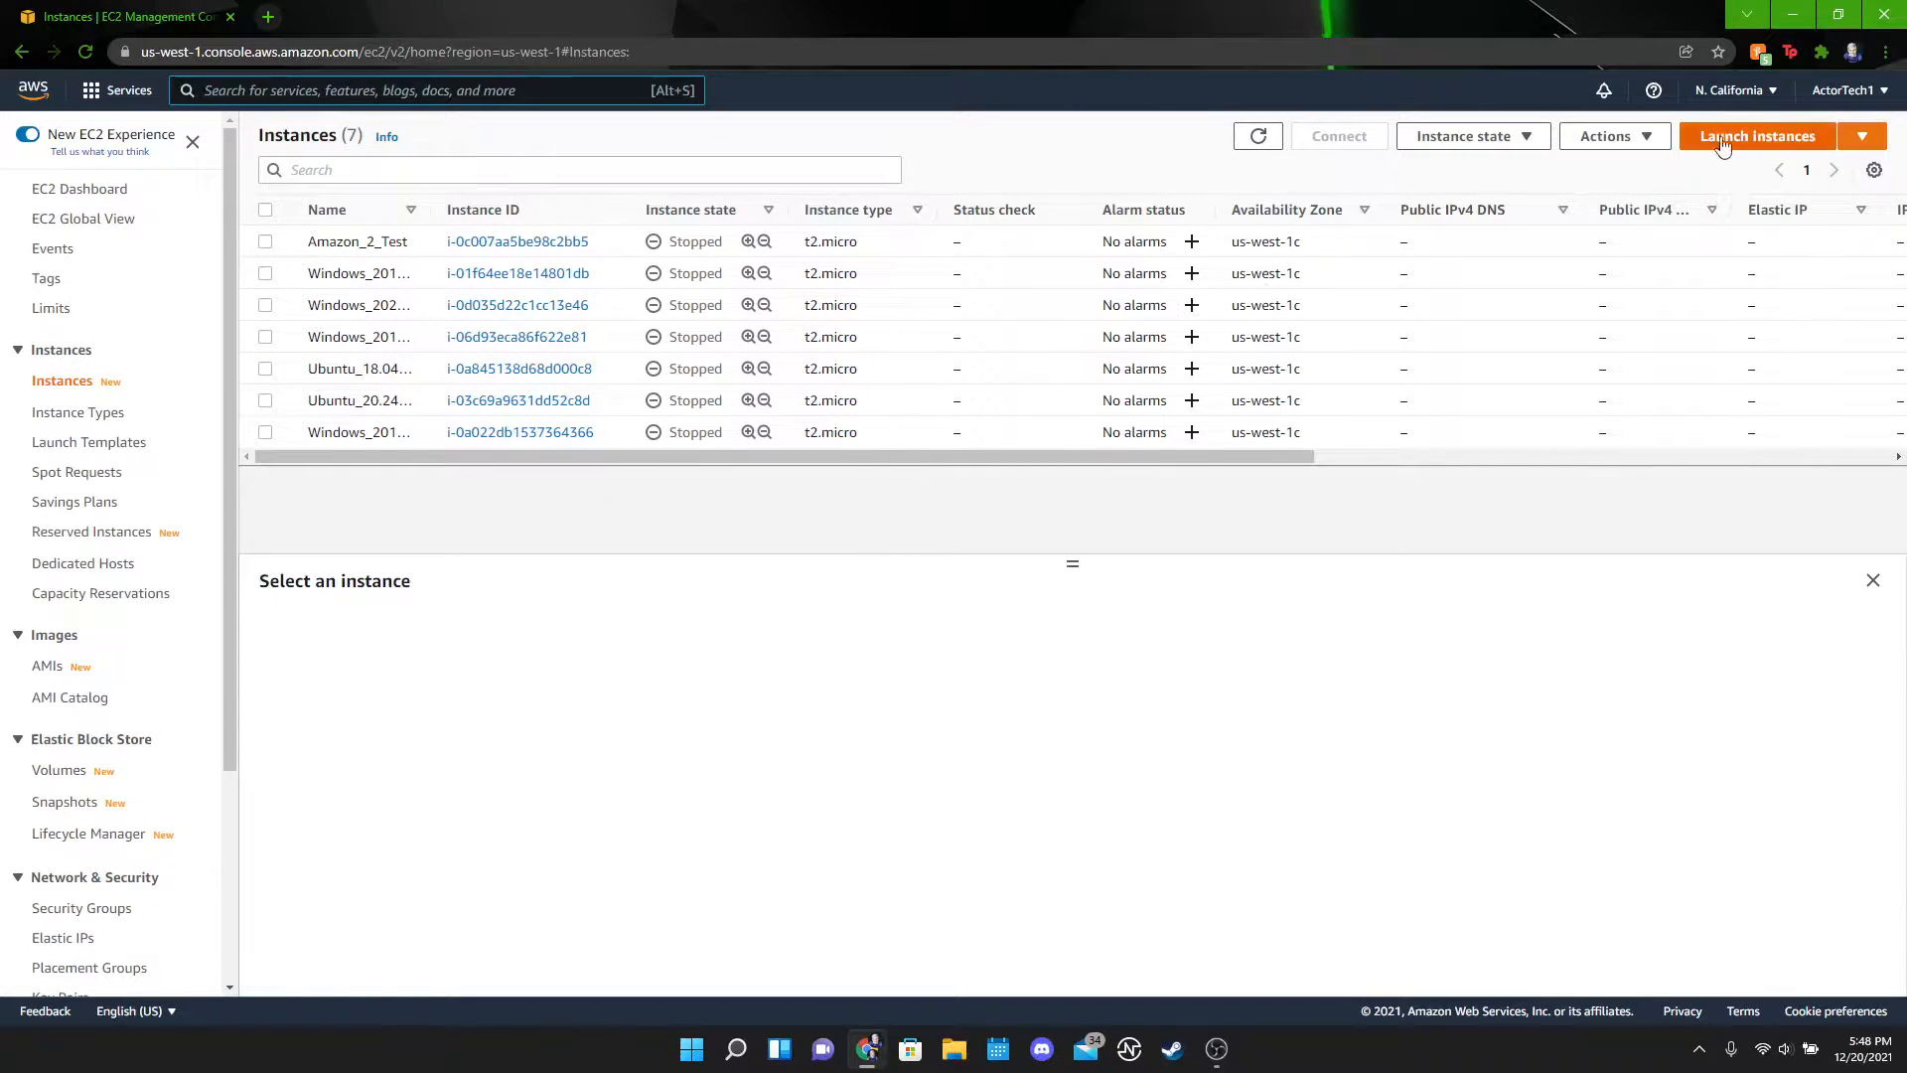
Keep the region as N. California (us-west-1) and start launching a new instance
click(1739, 101)
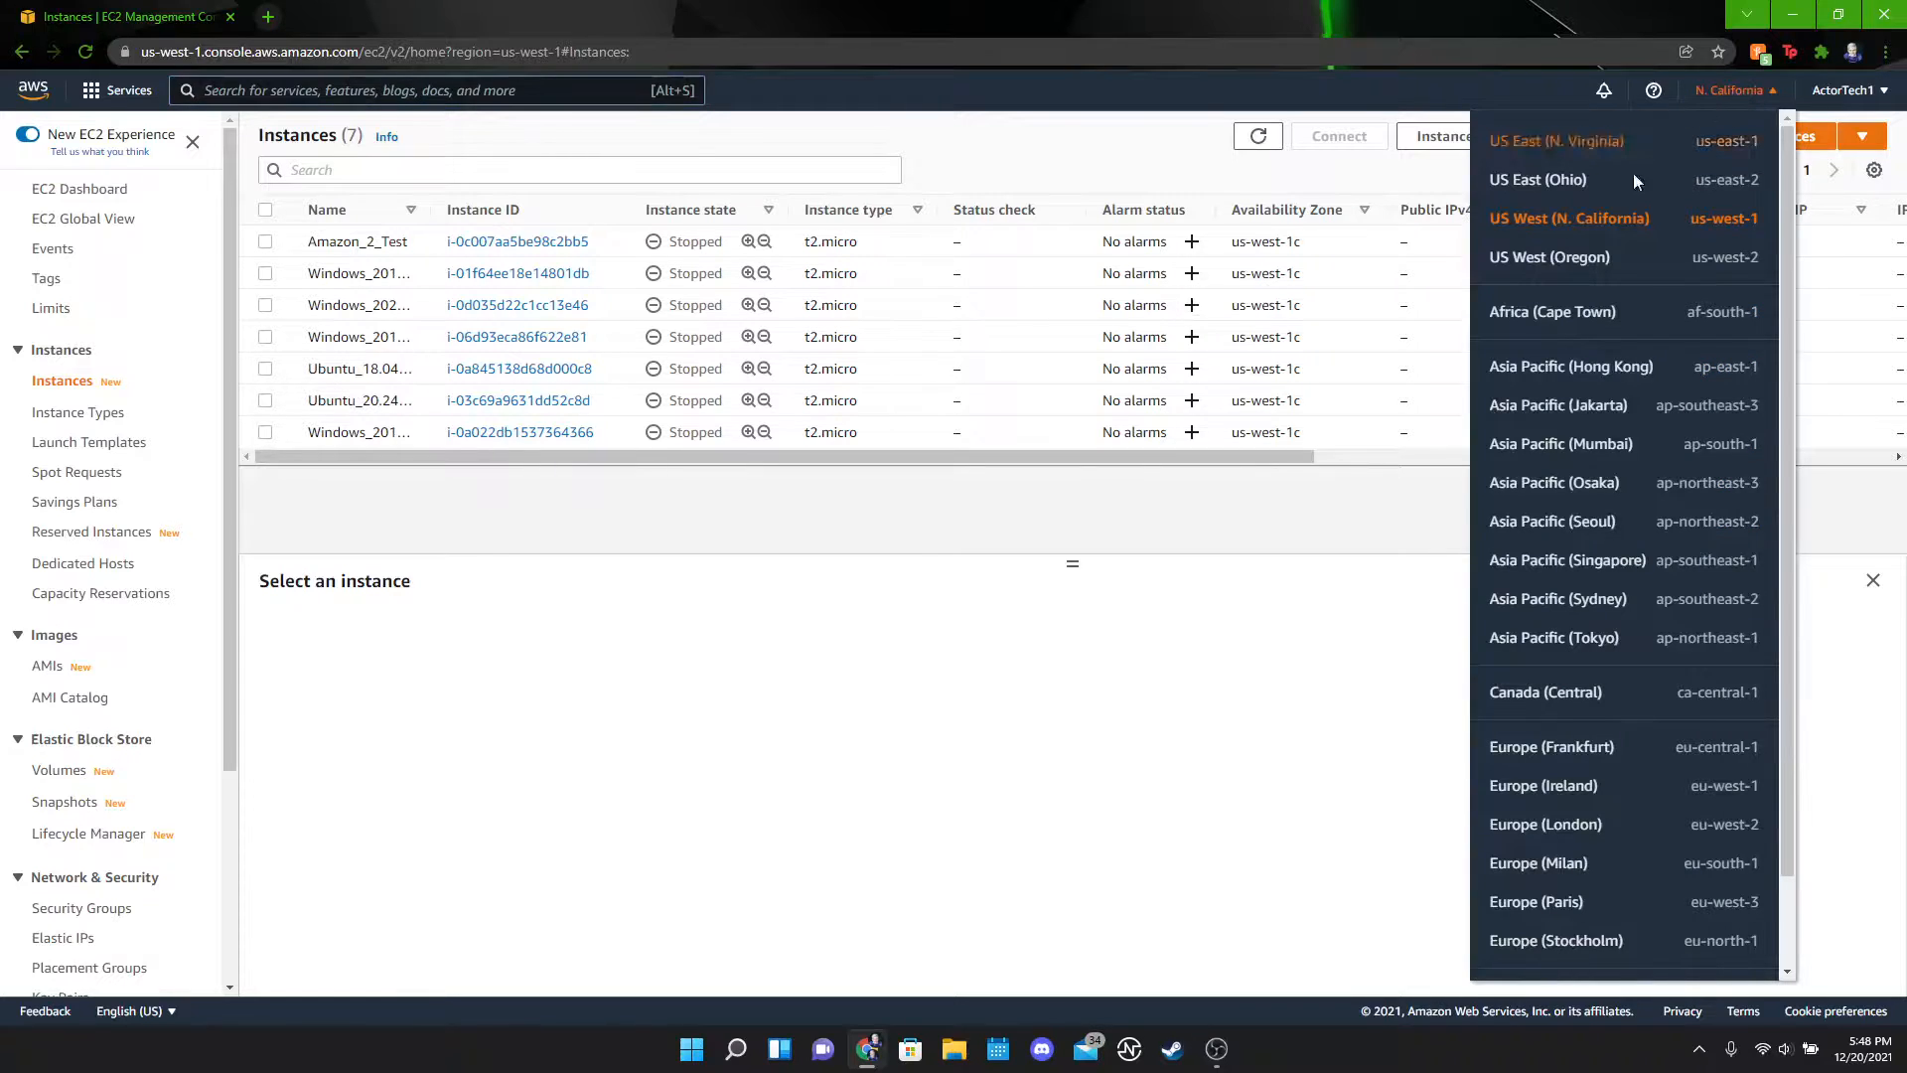
scroll(1629, 526, down, 1)
scroll(1624, 518, up, 1)
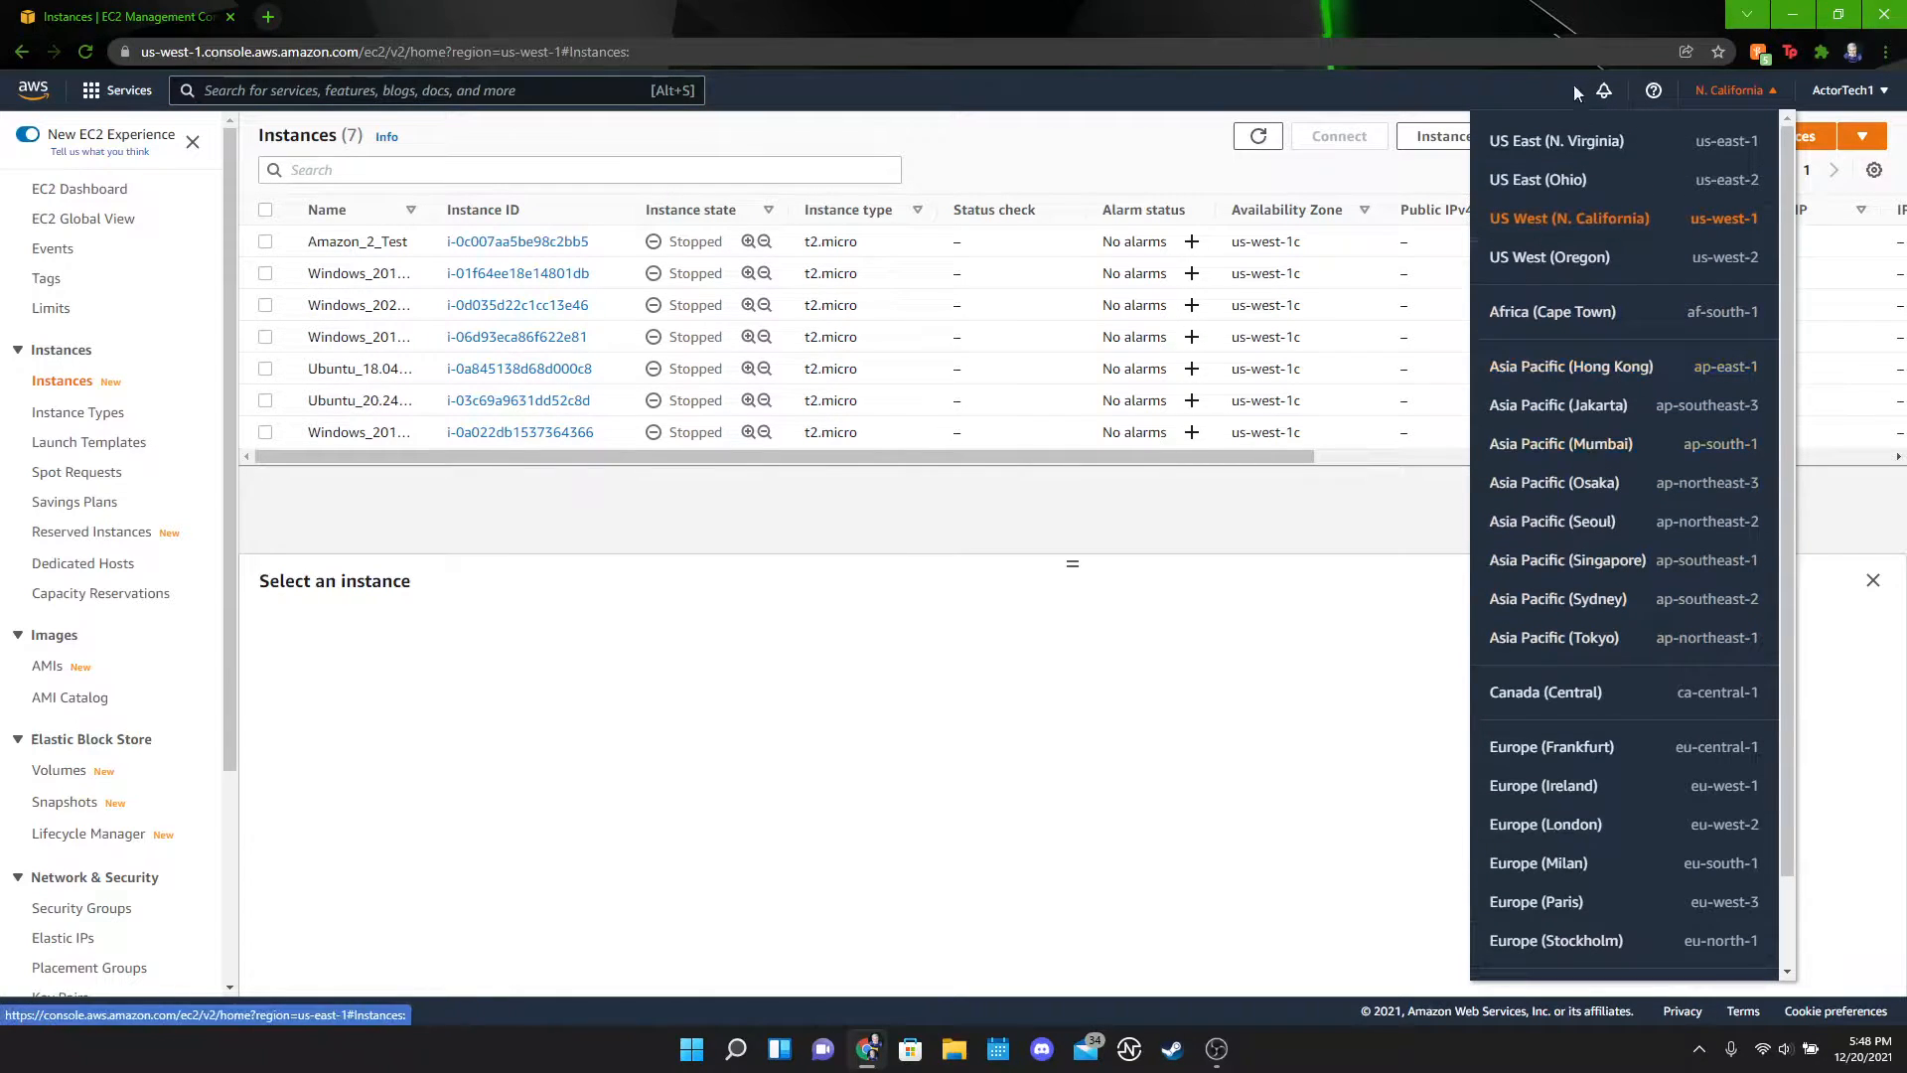
click(1352, 168)
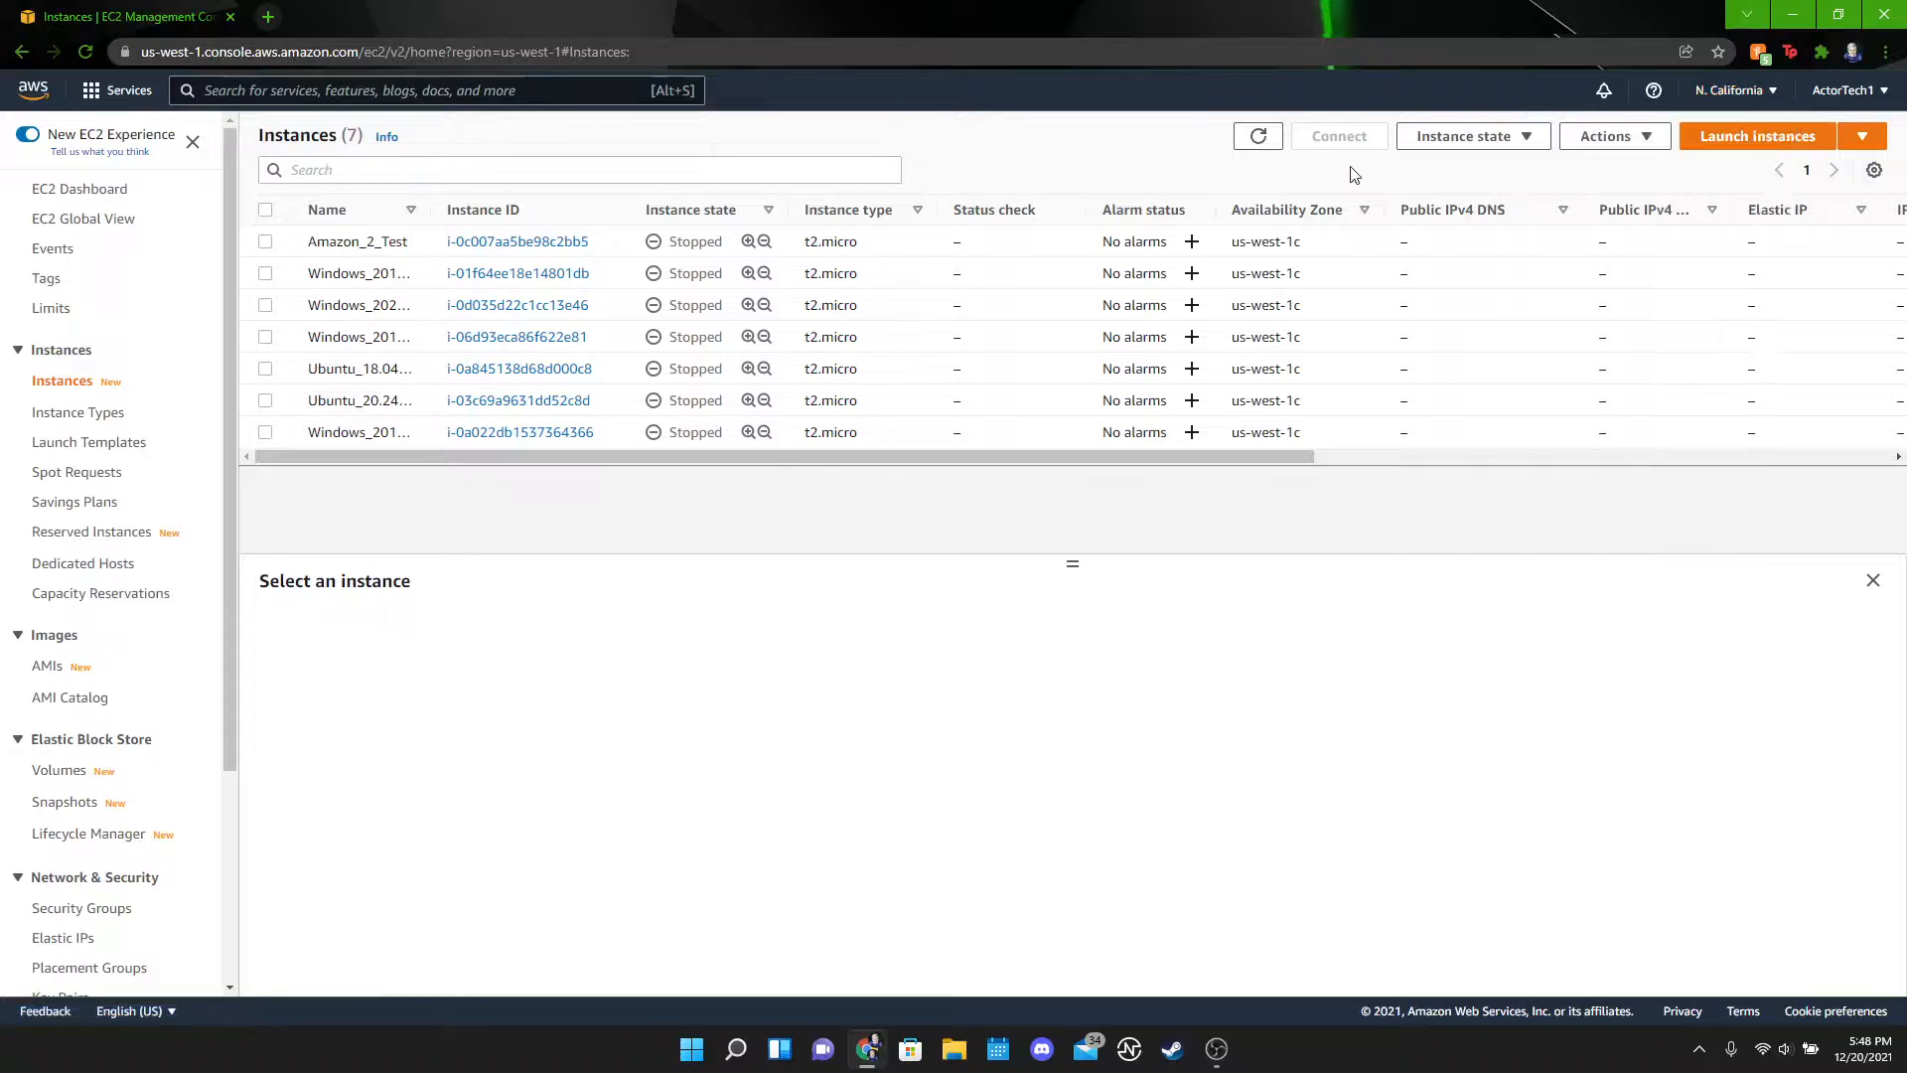
click(1753, 148)
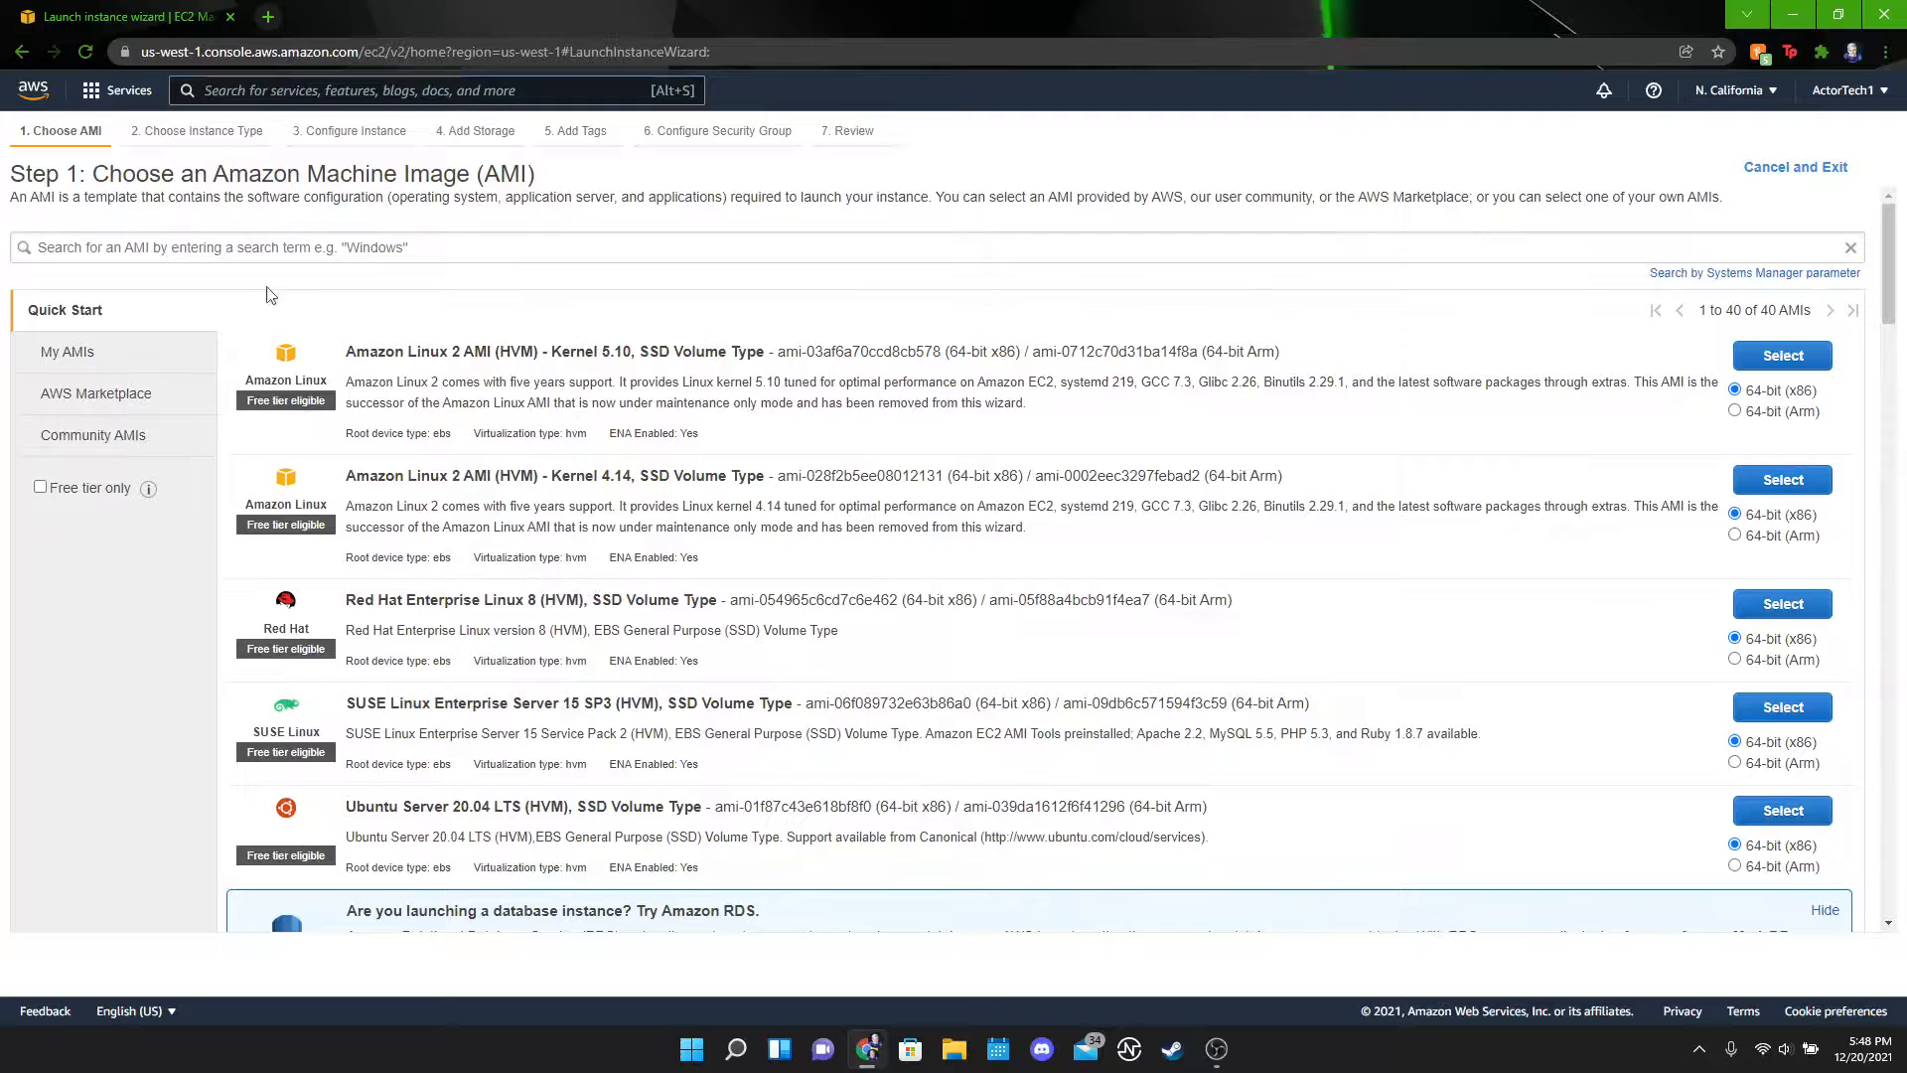
Select the Microsoft Windows Server 2022 Base with Containers AMI from the image list
scroll(782, 580, down, 10)
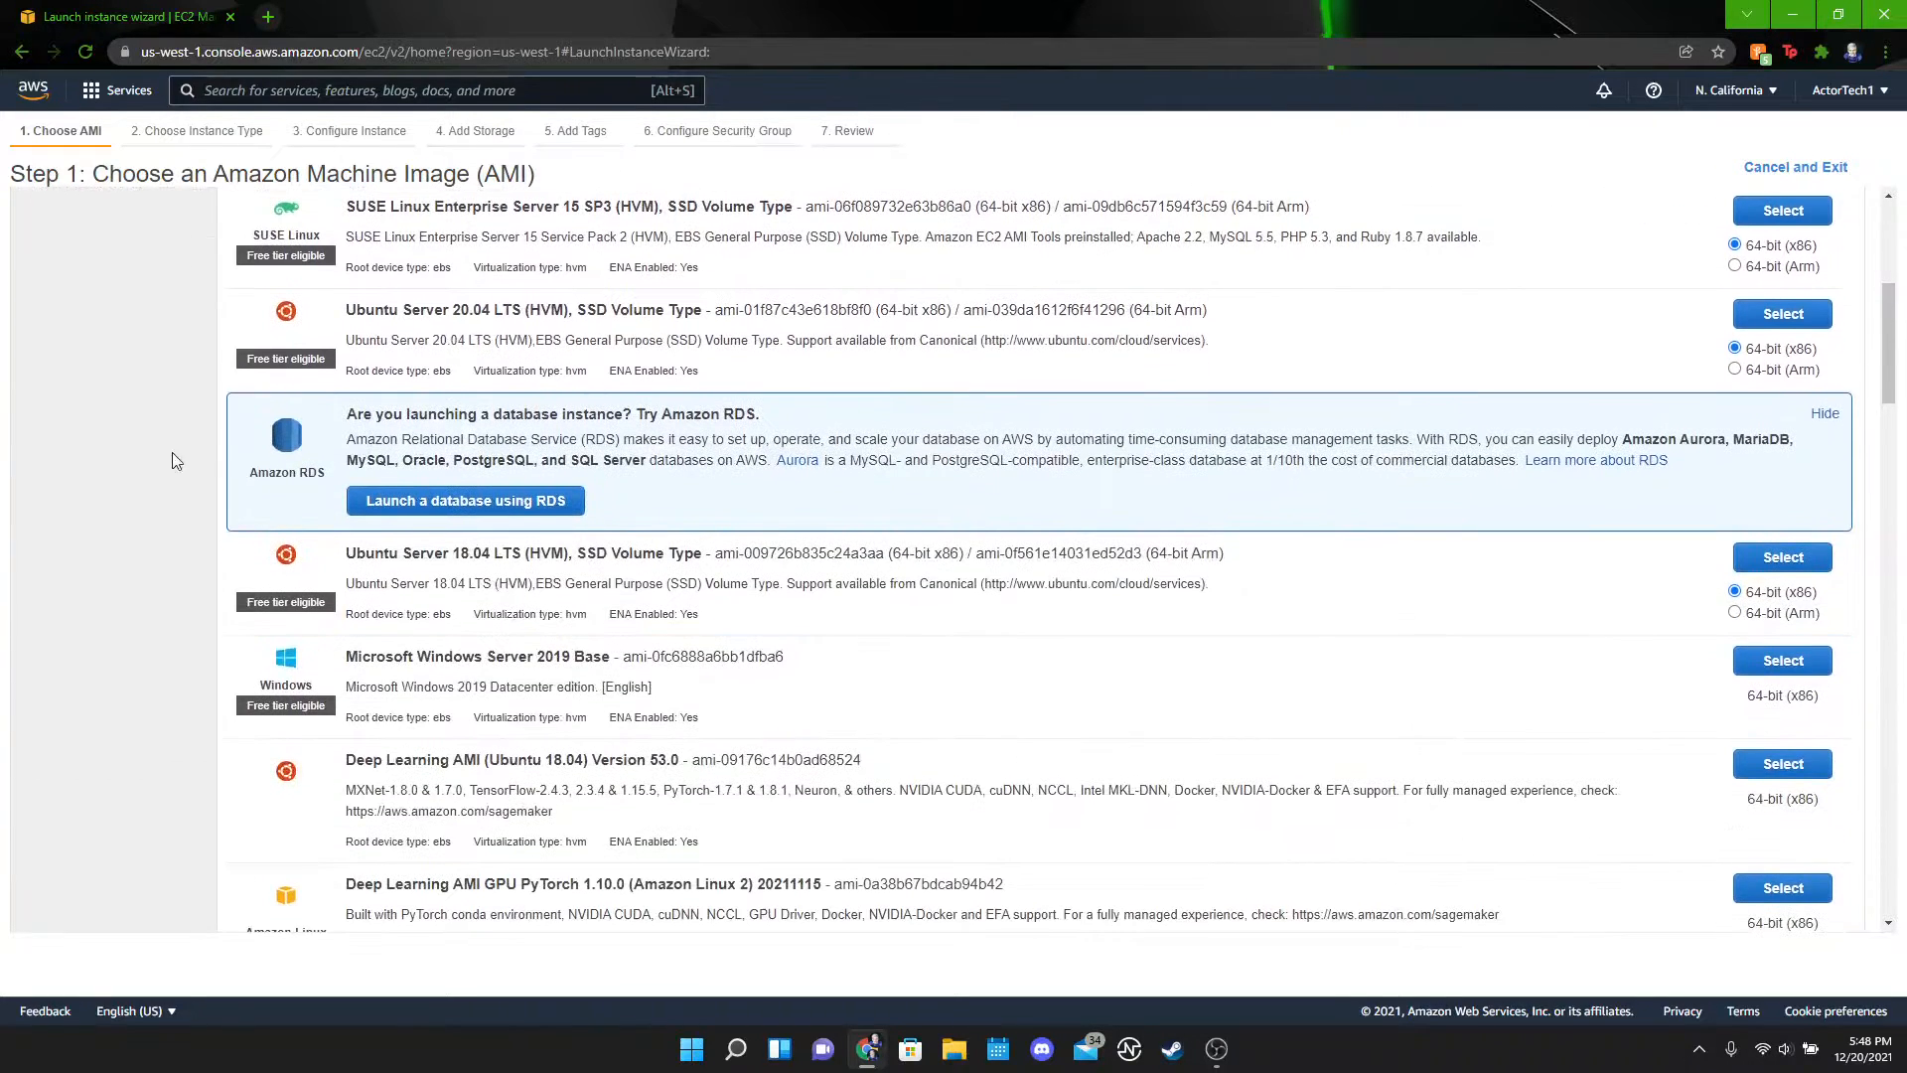
scroll(586, 546, down, 4)
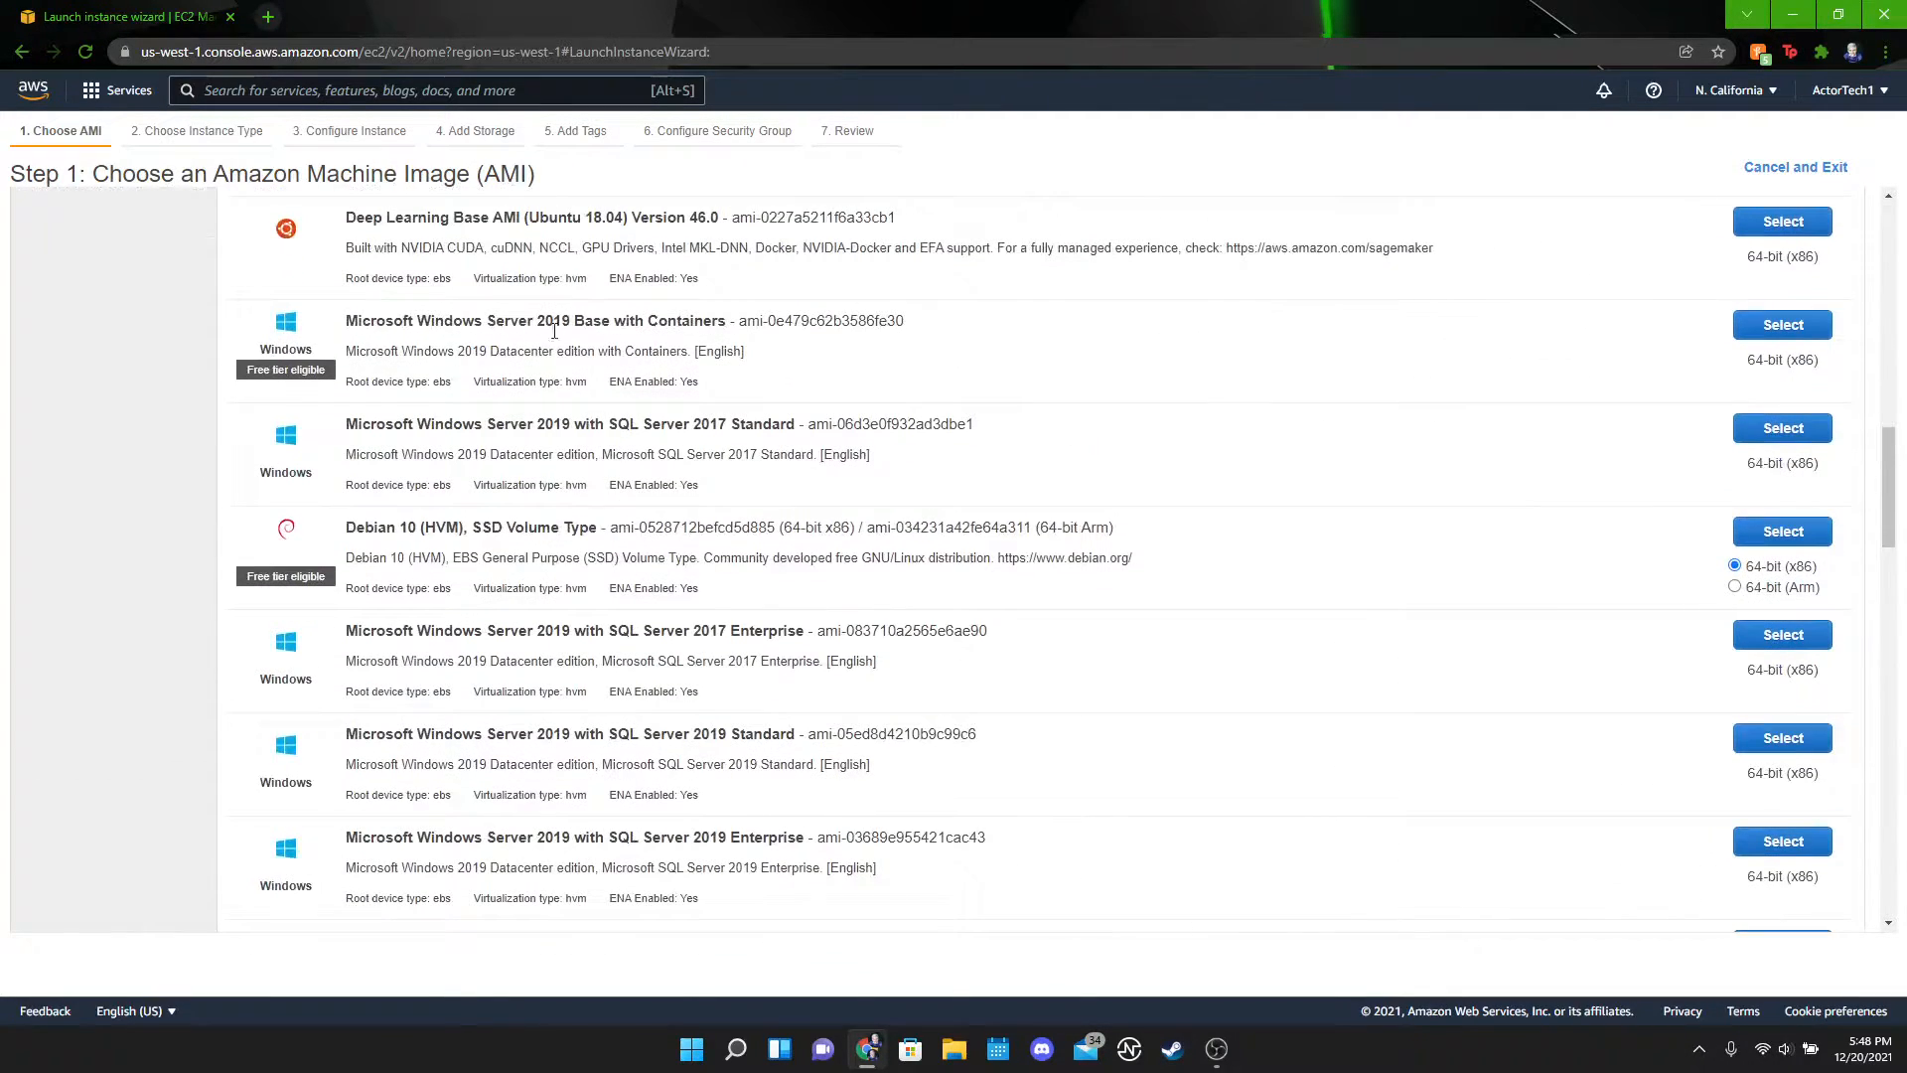
scroll(559, 556, down, 3)
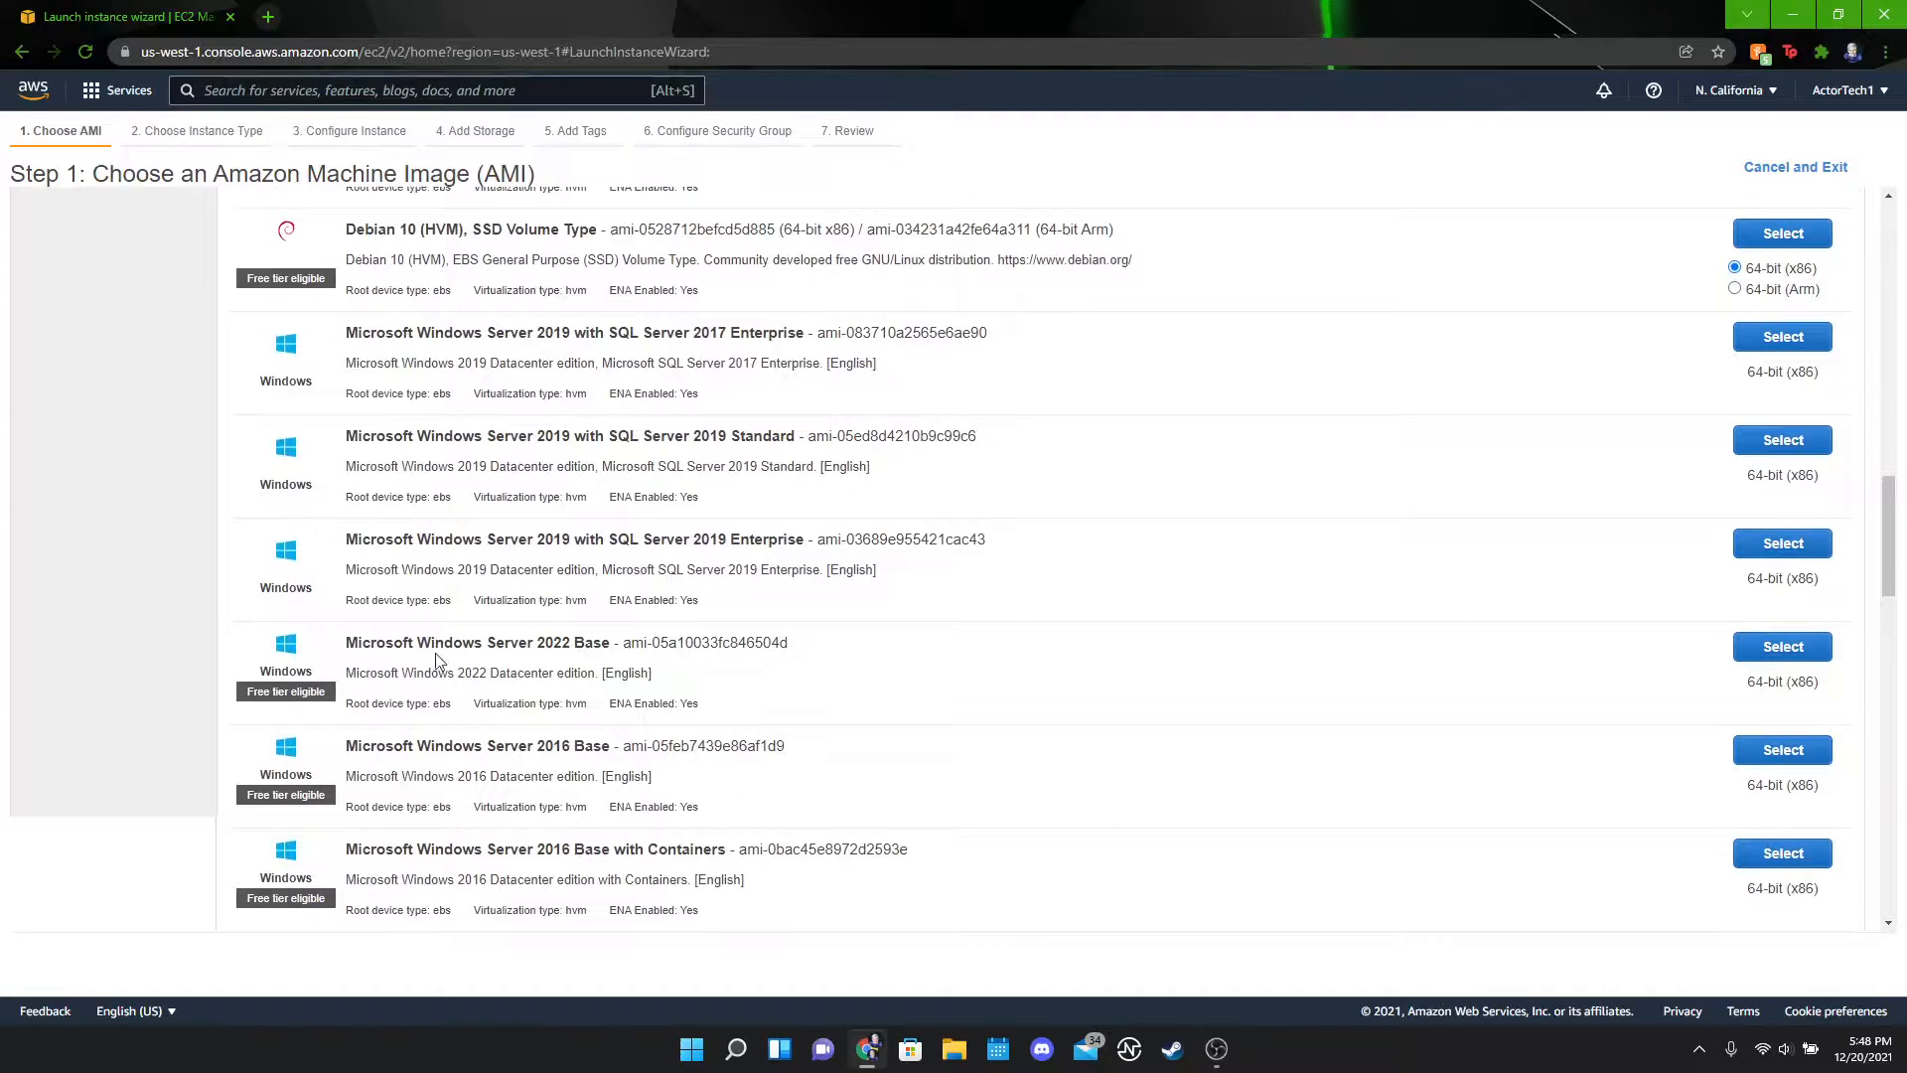
drag(447, 645, 523, 648)
click(564, 644)
scroll(596, 636, down, 3)
click(515, 662)
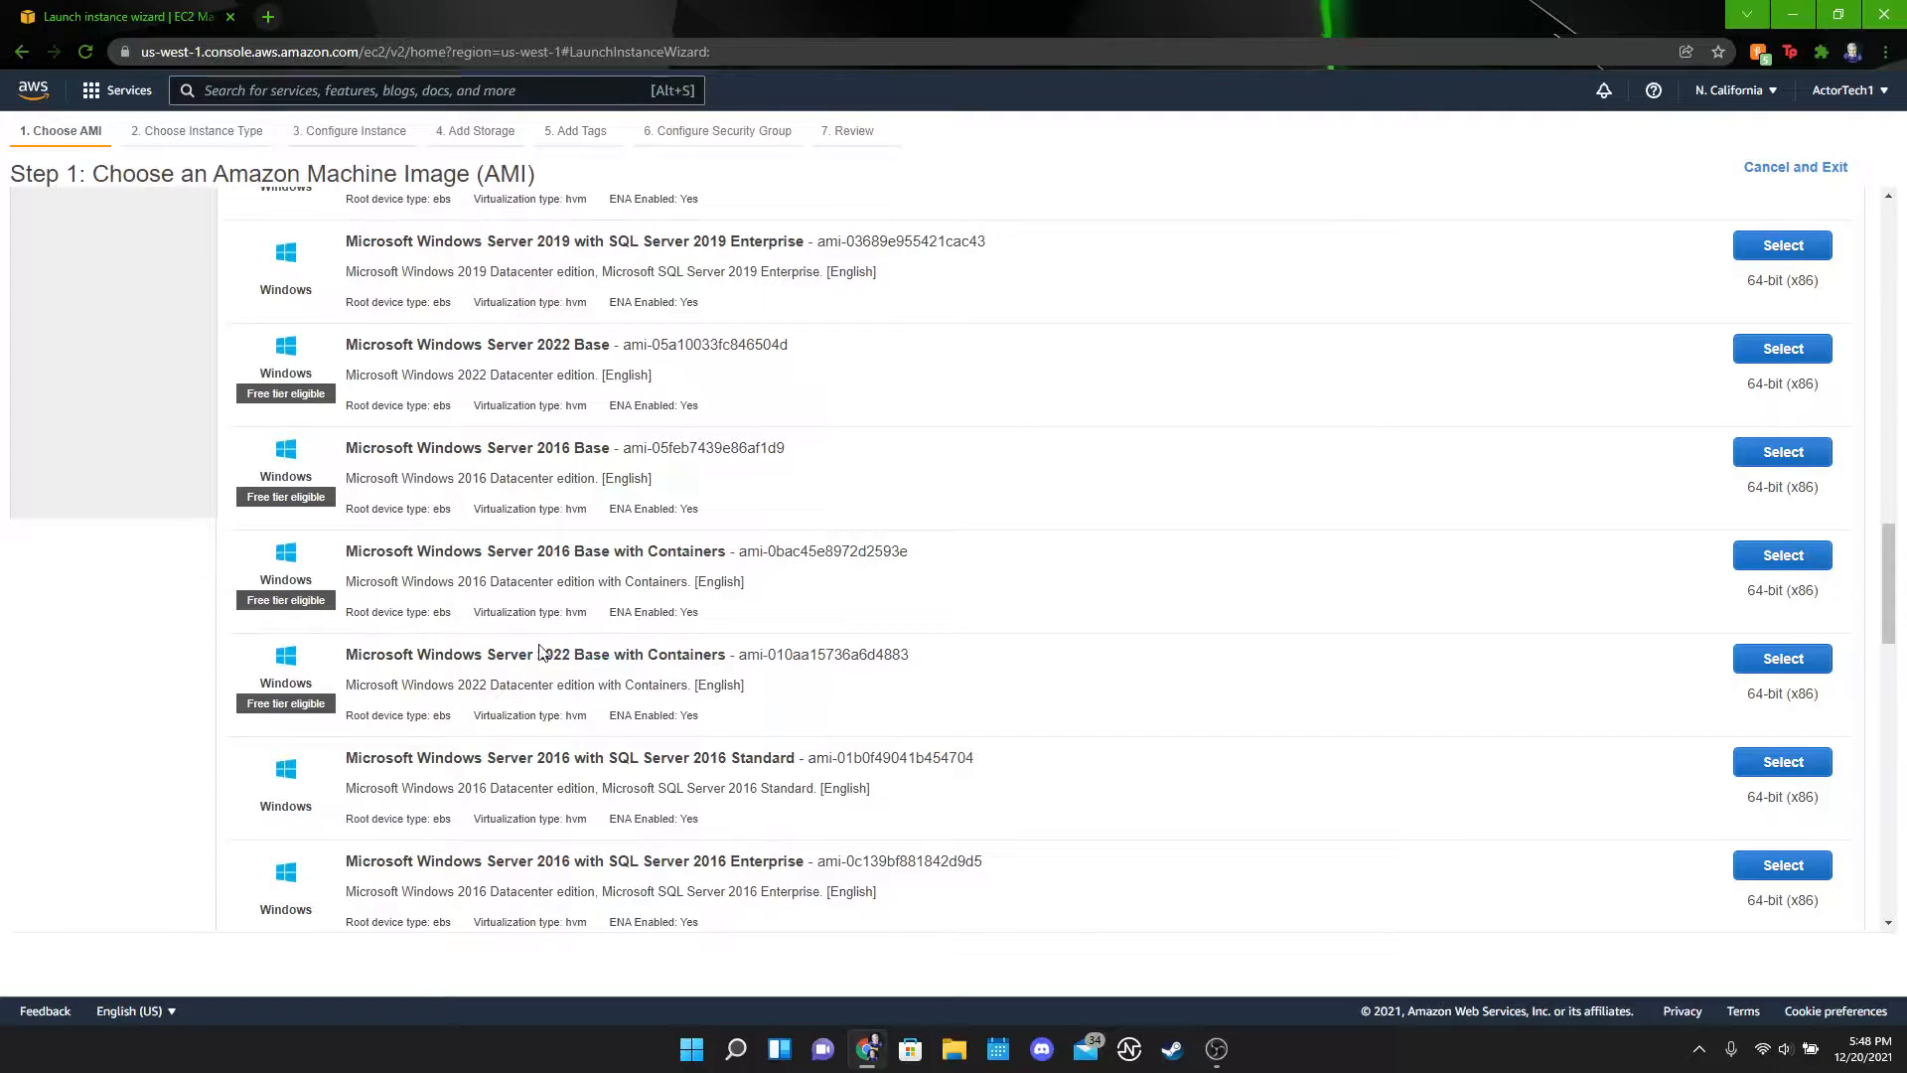
click(1786, 663)
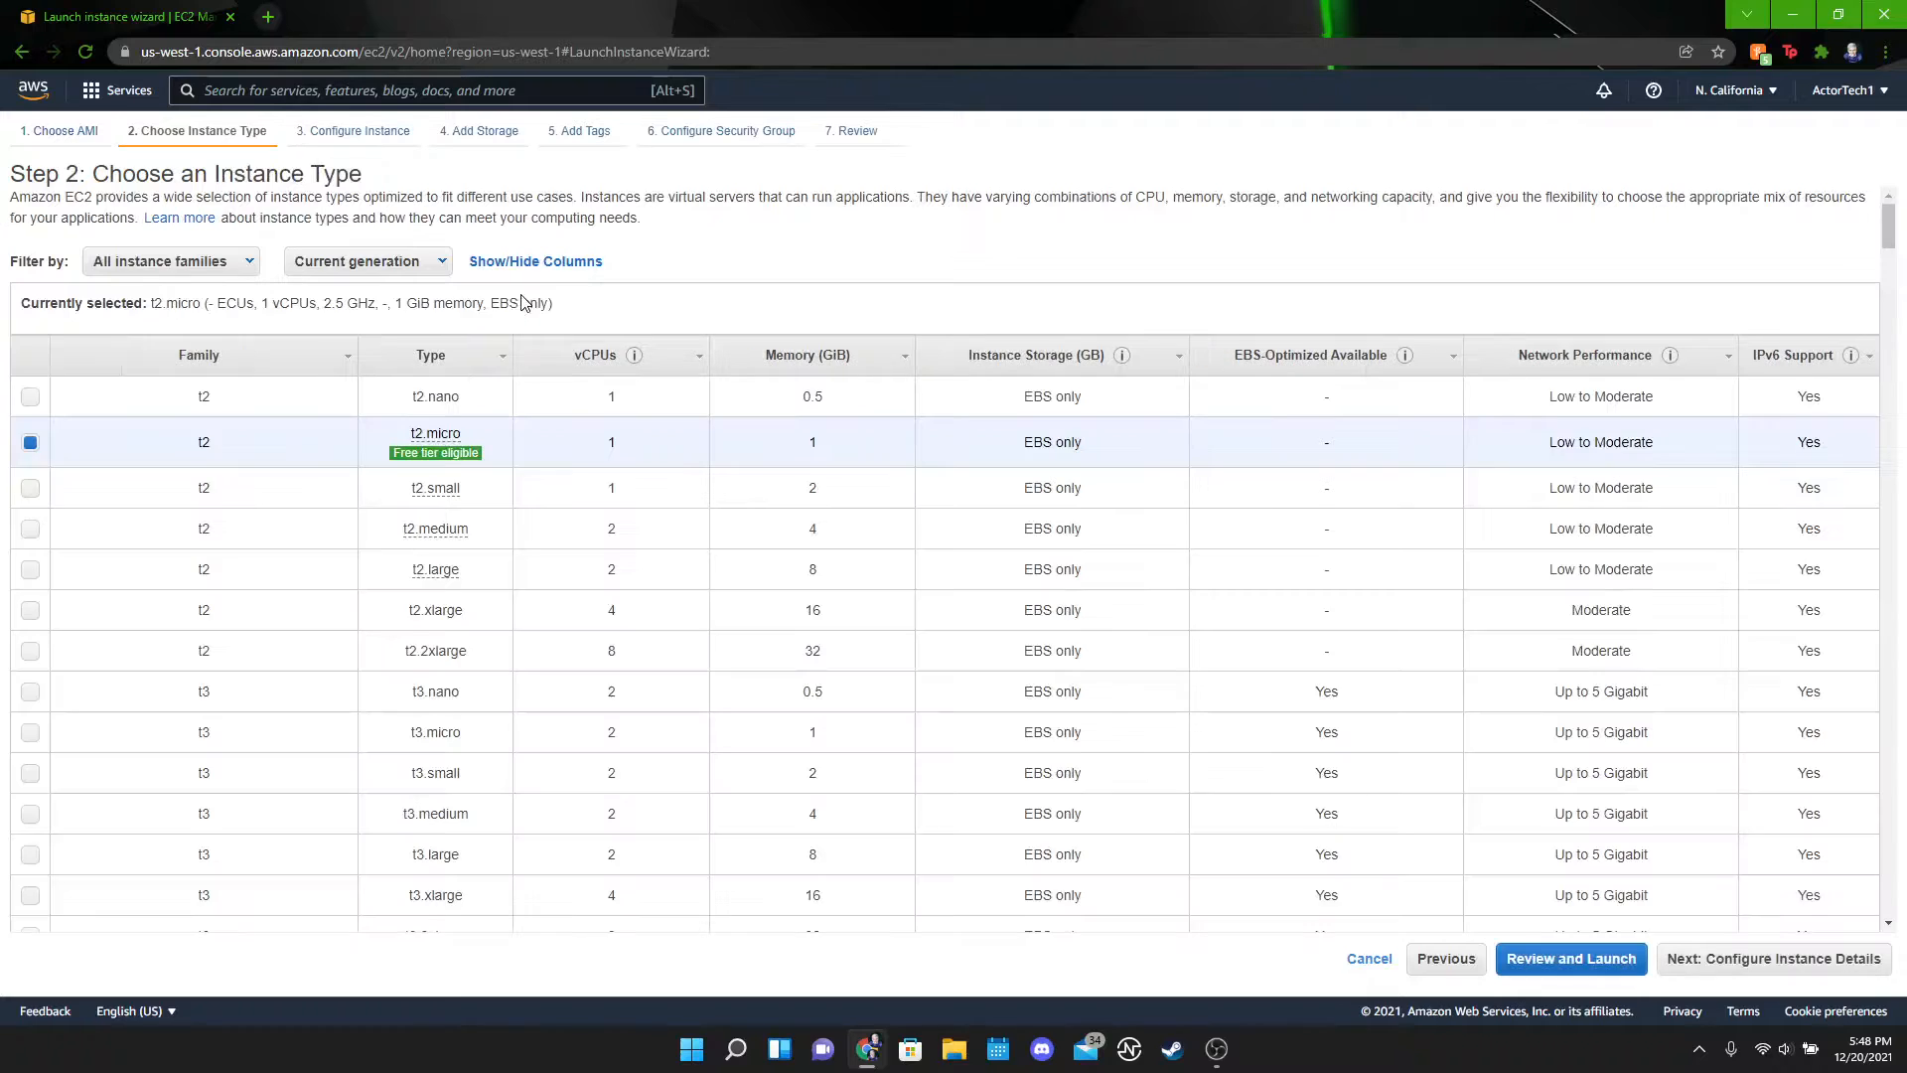
Change the instance type from t2.micro to t2.medium and jump to Step 5, Add Tags
mouse_move(437, 437)
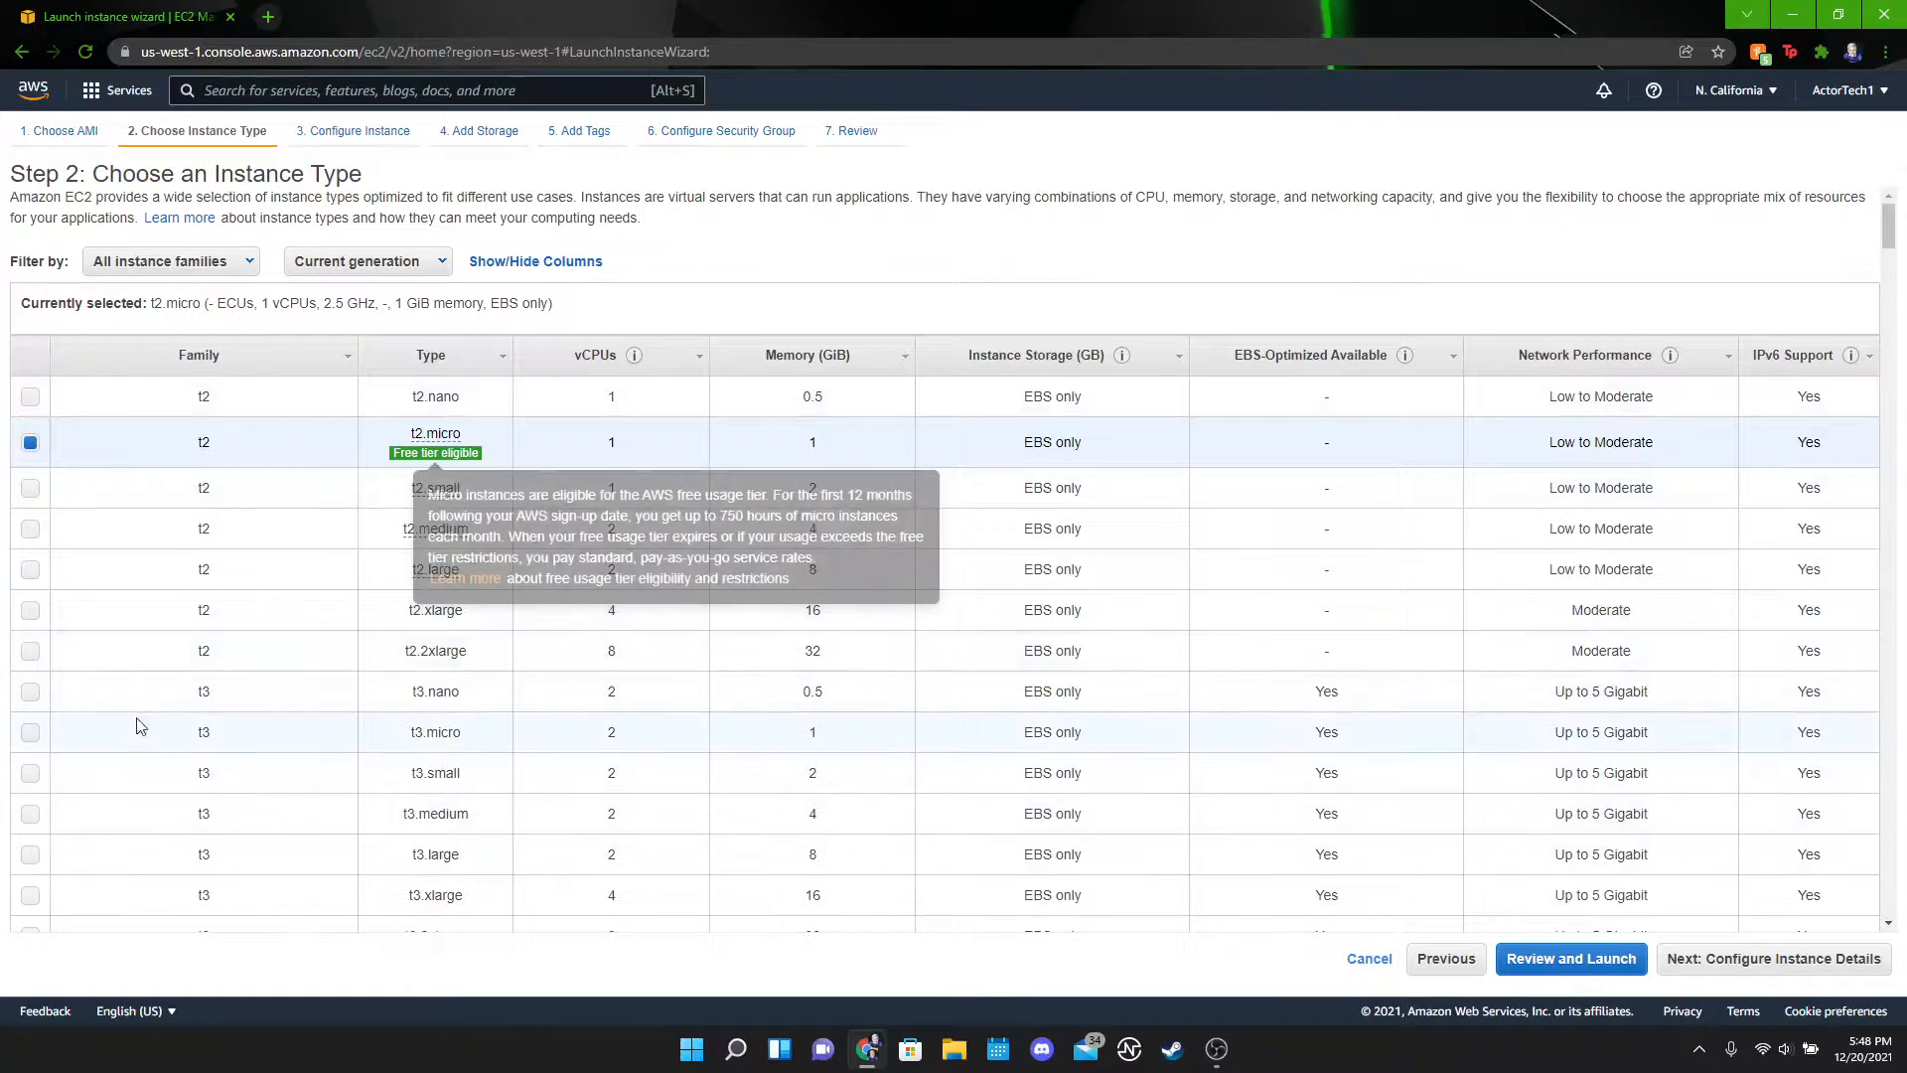
click(138, 542)
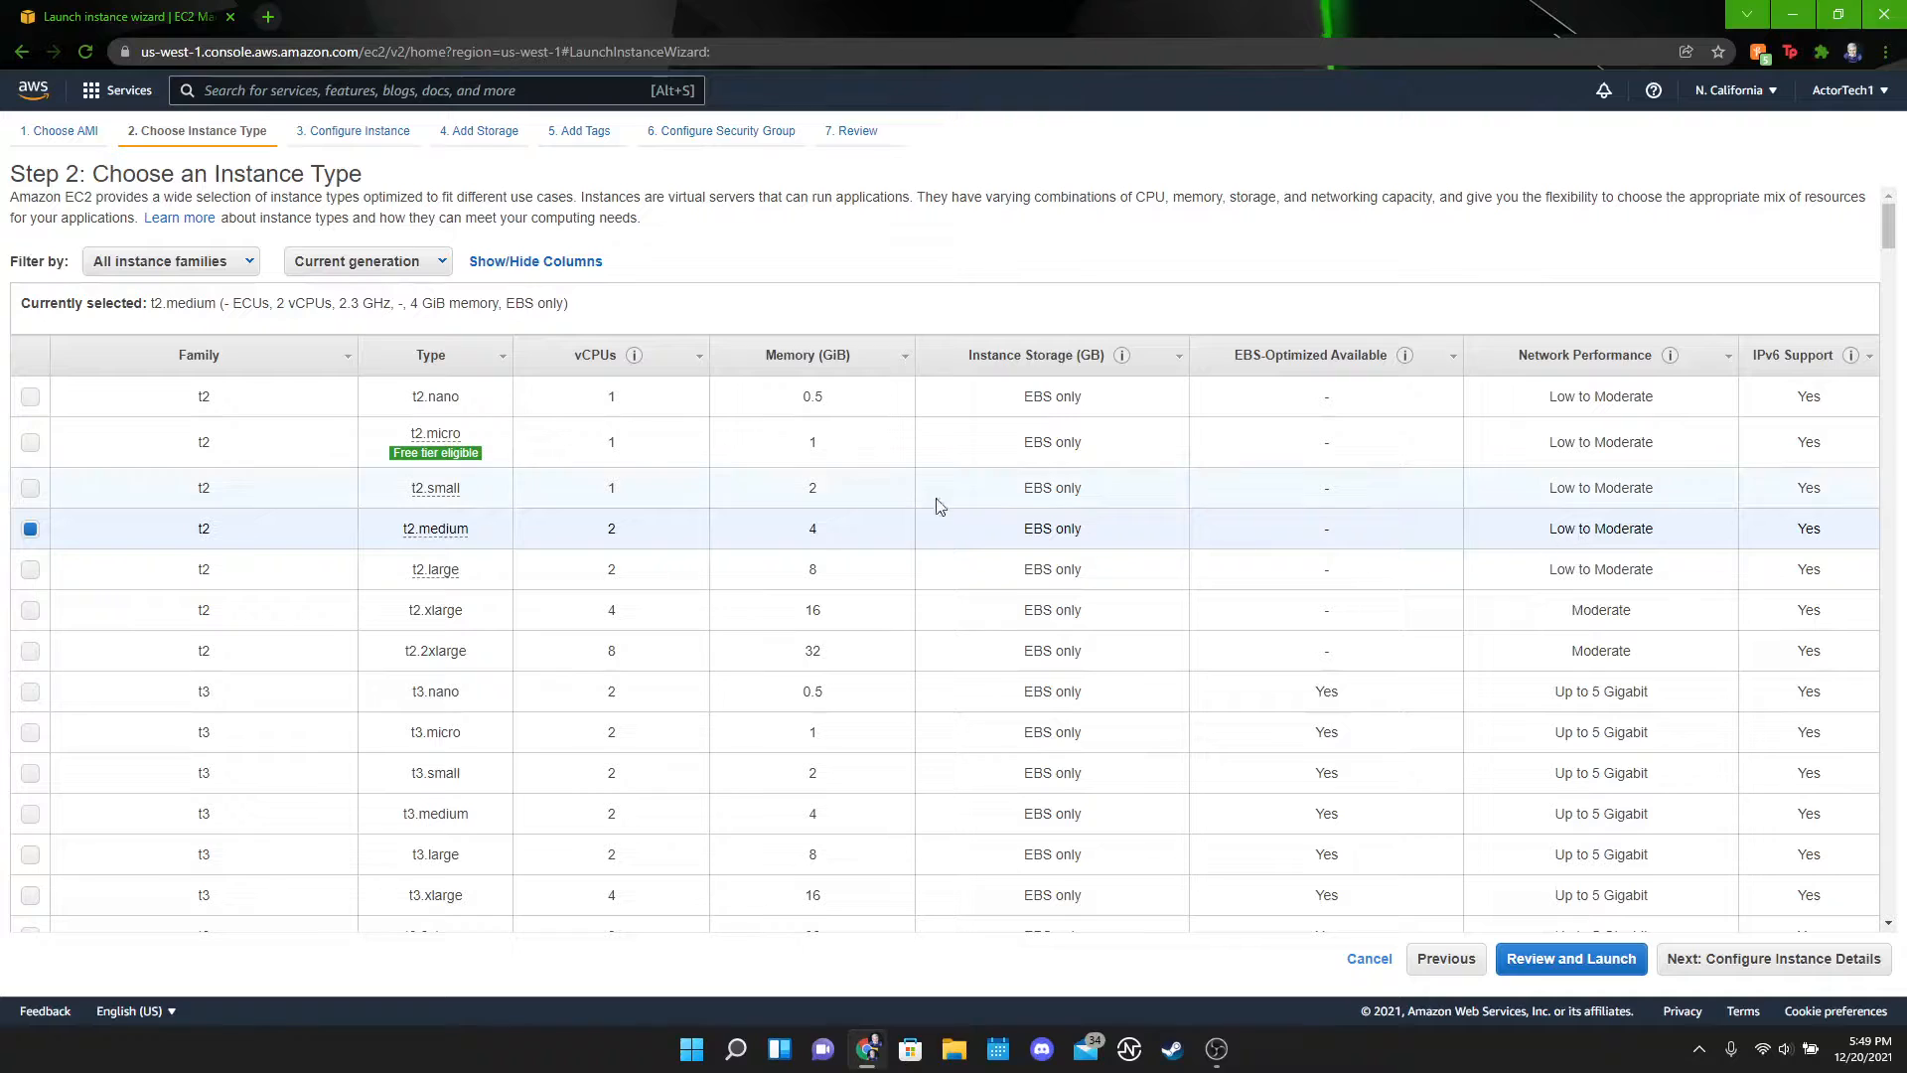
mouse_move(437, 526)
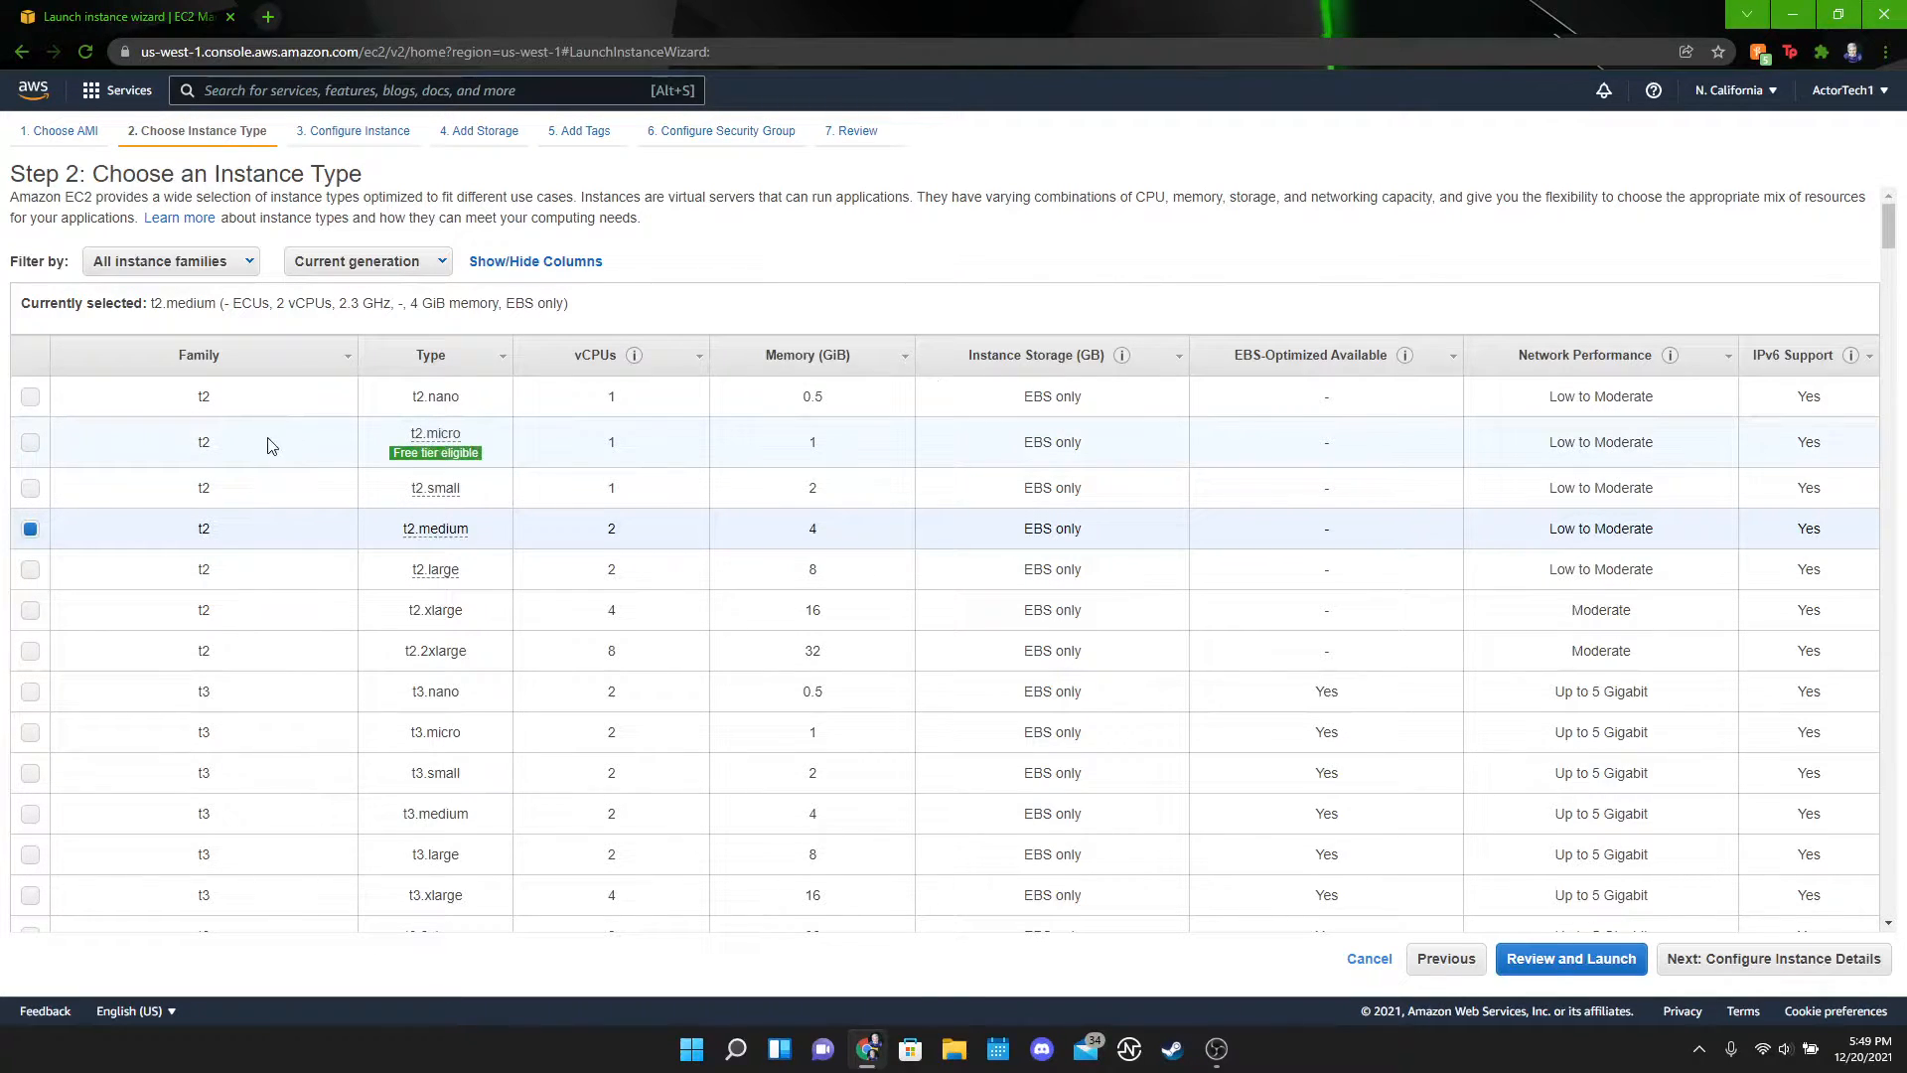
mouse_move(447, 460)
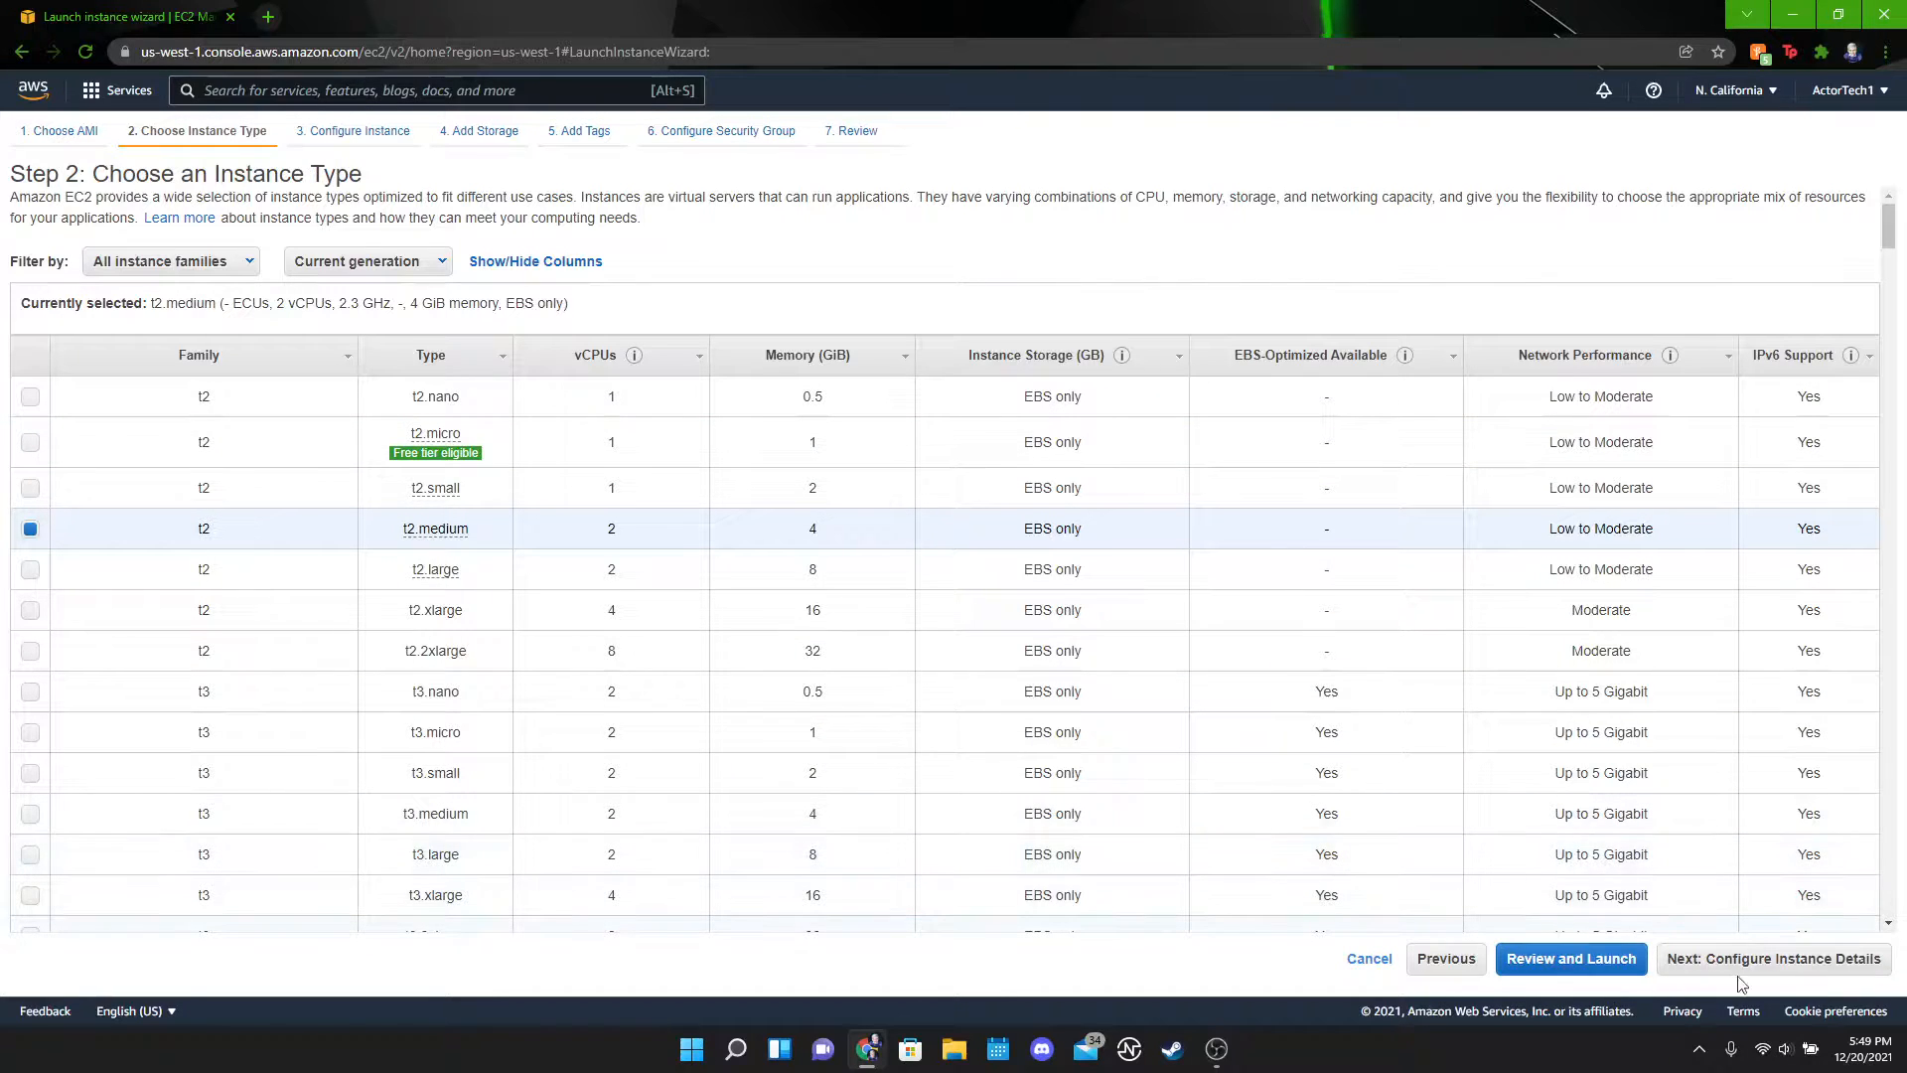
click(579, 131)
Add the tag Name = Windows_2022_Video, then choose to use an existing security group
click(61, 472)
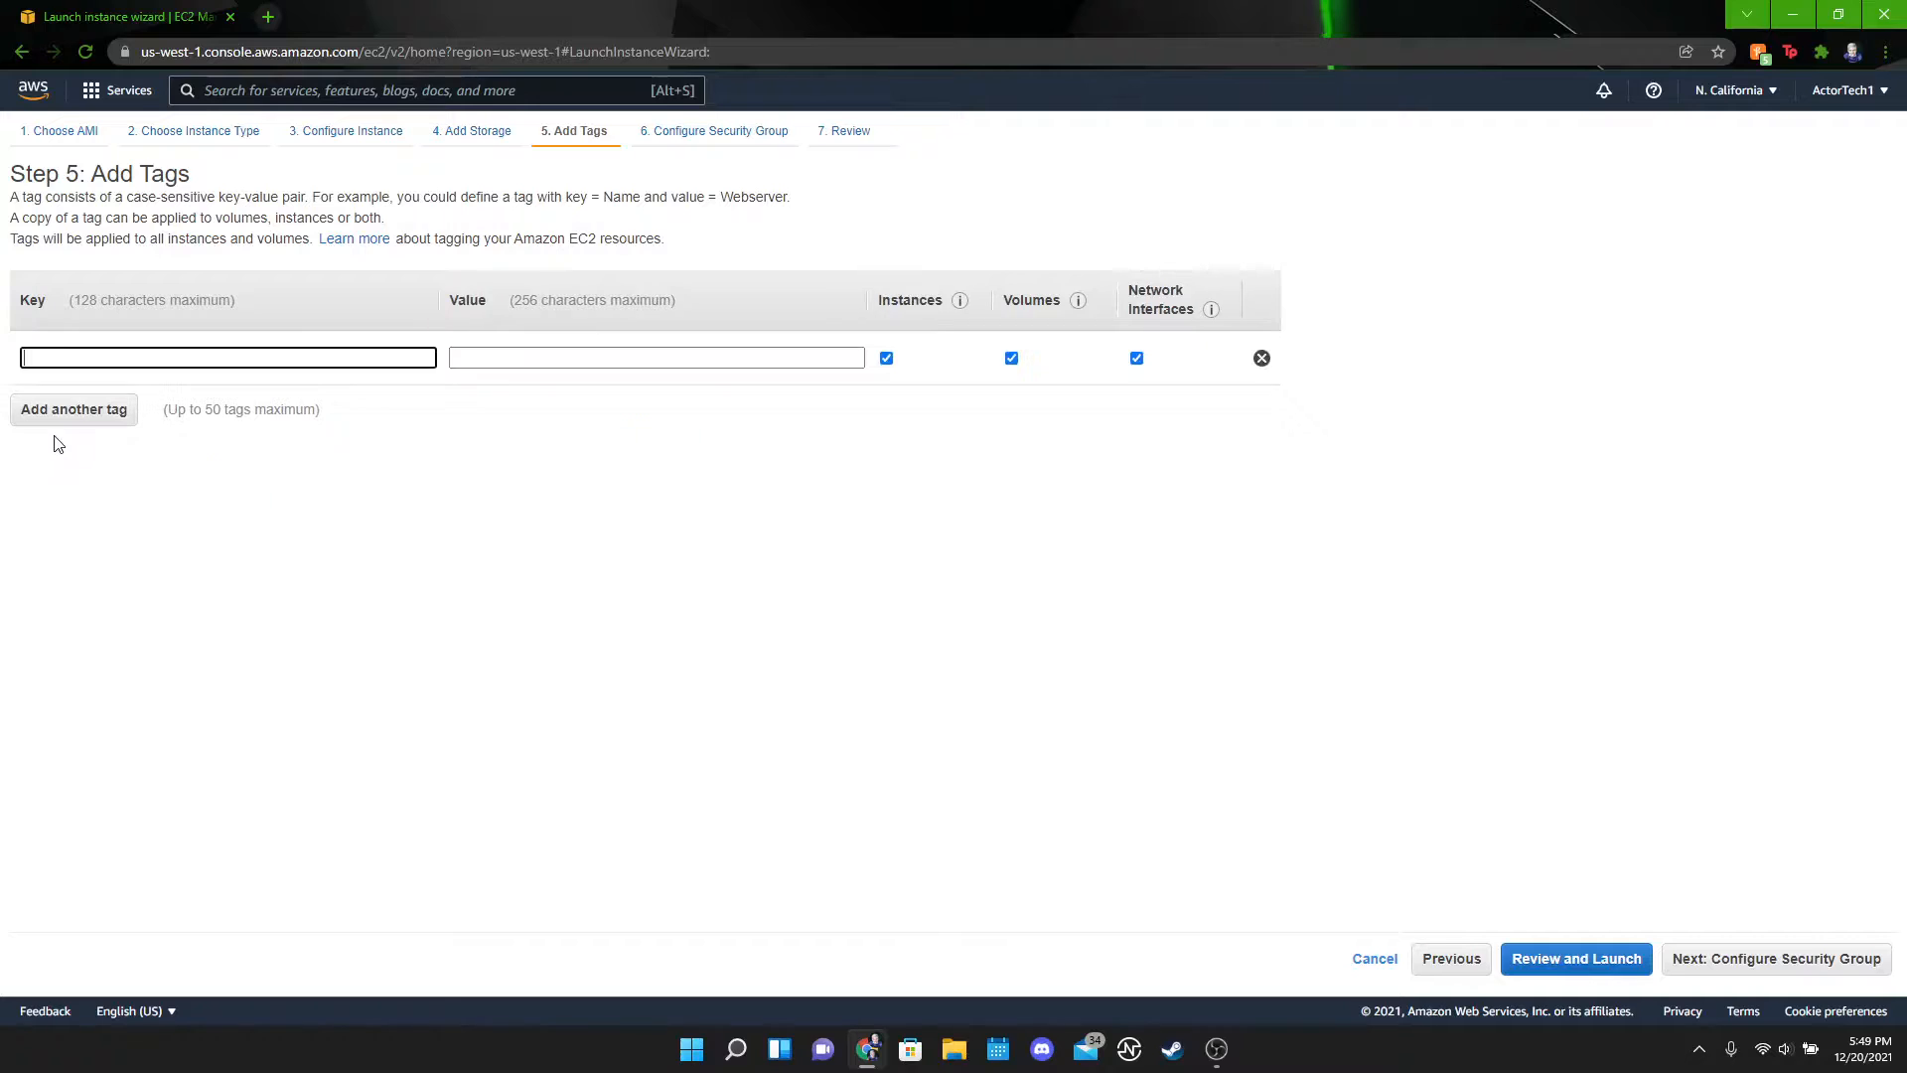
text(NaME)
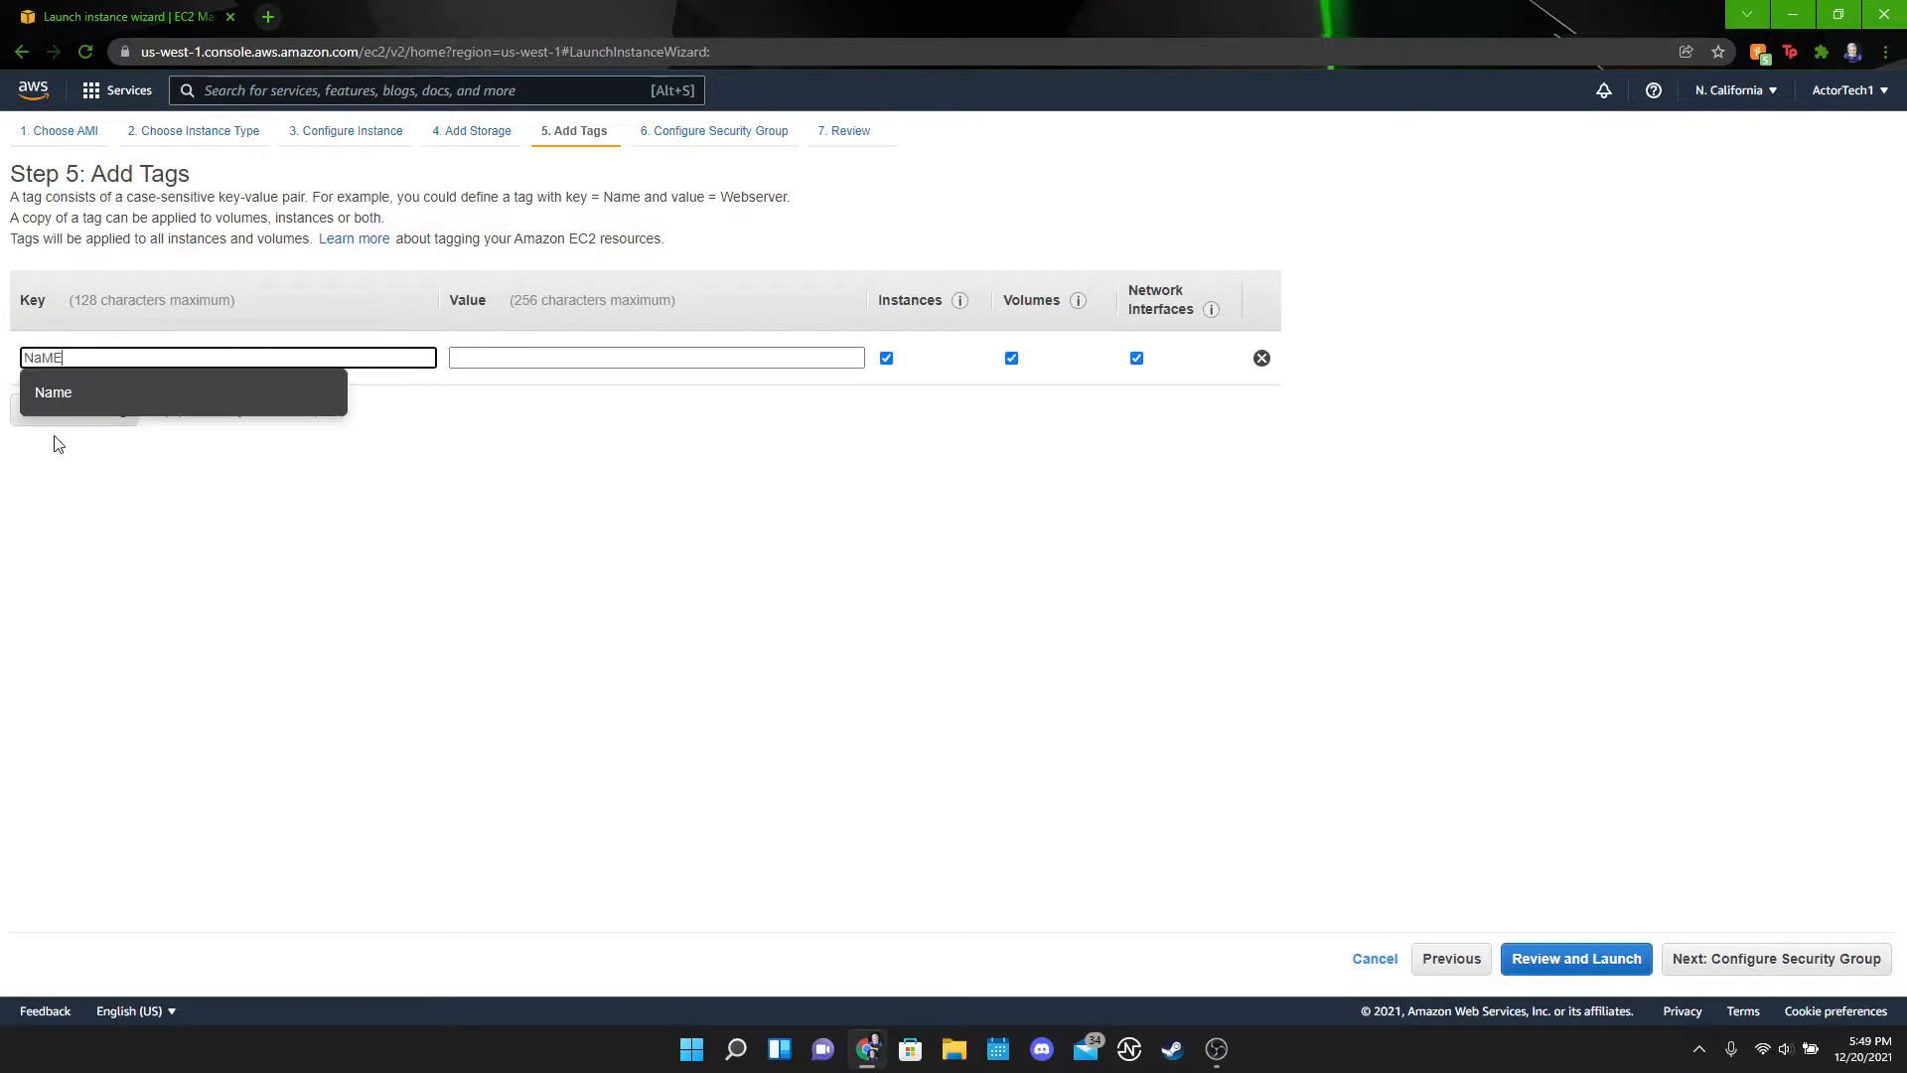
text(ME)
click(497, 358)
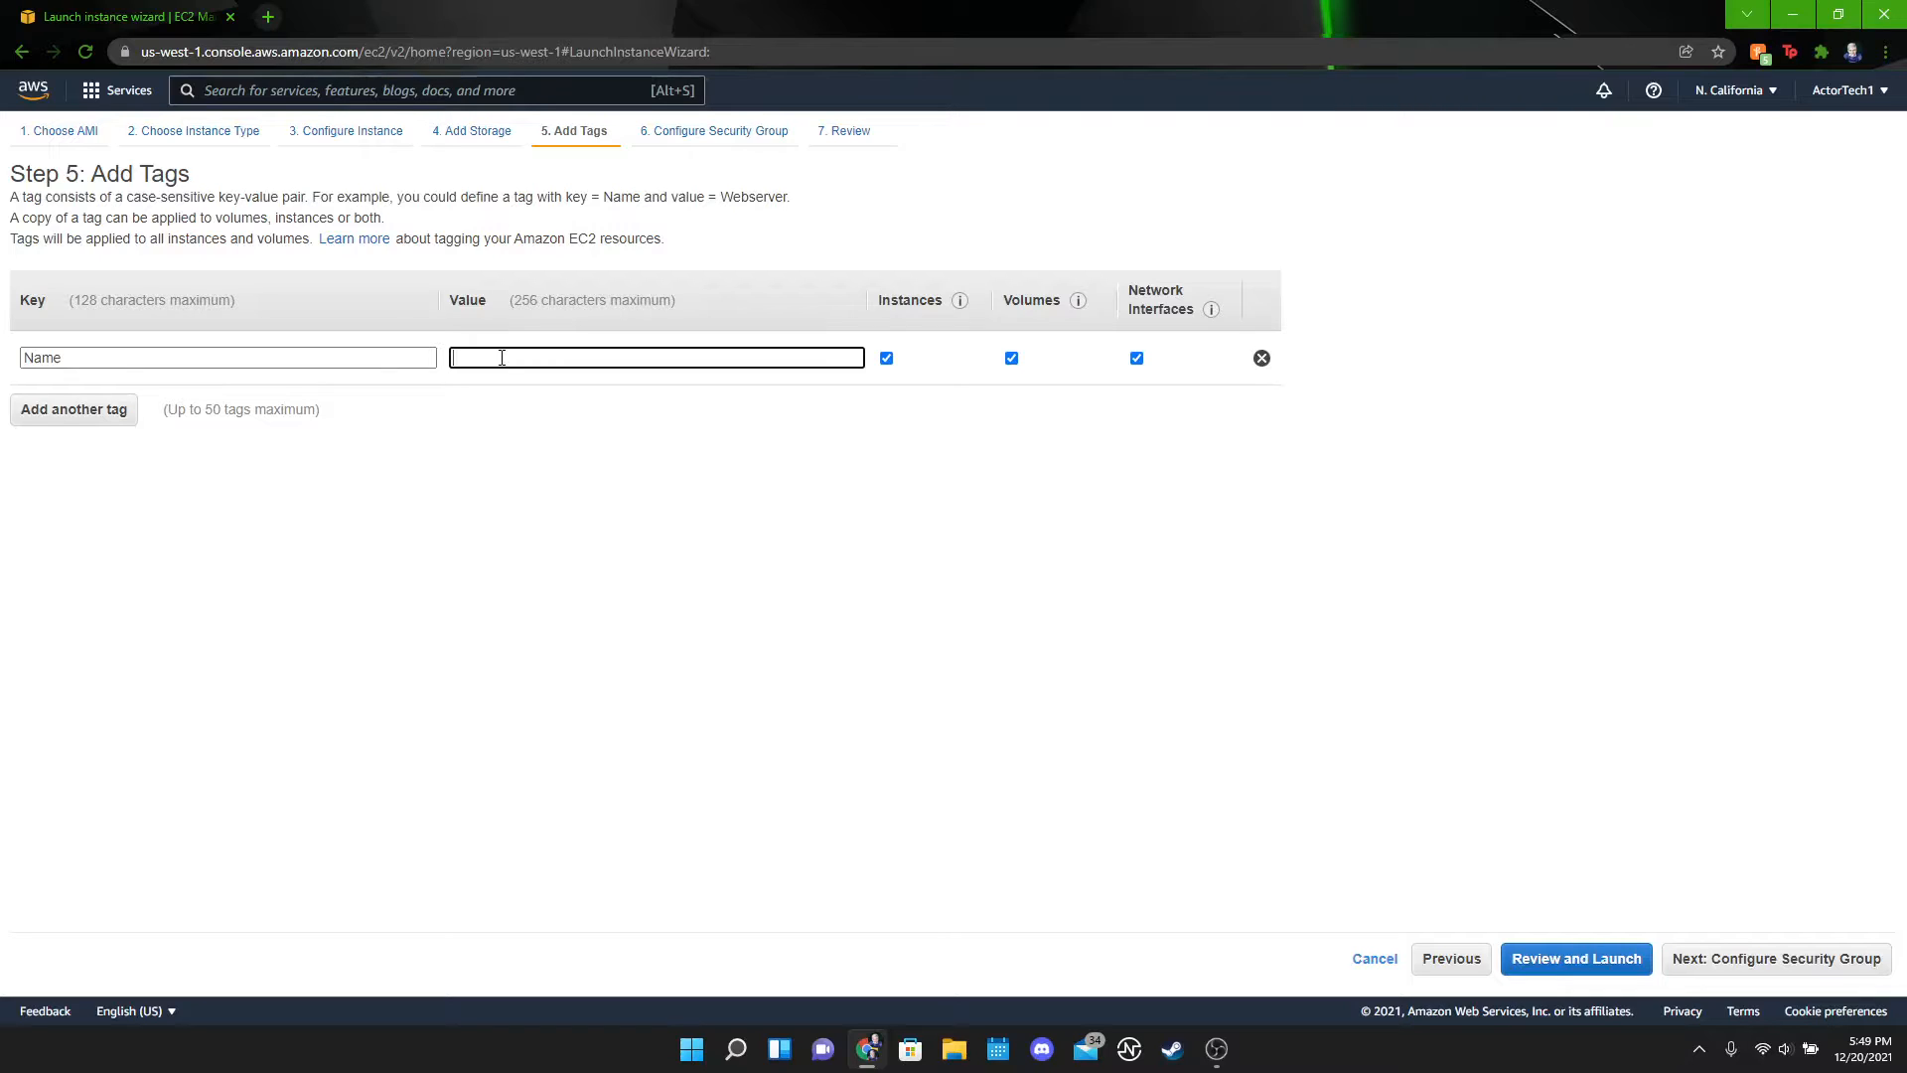
text(Windows_S)
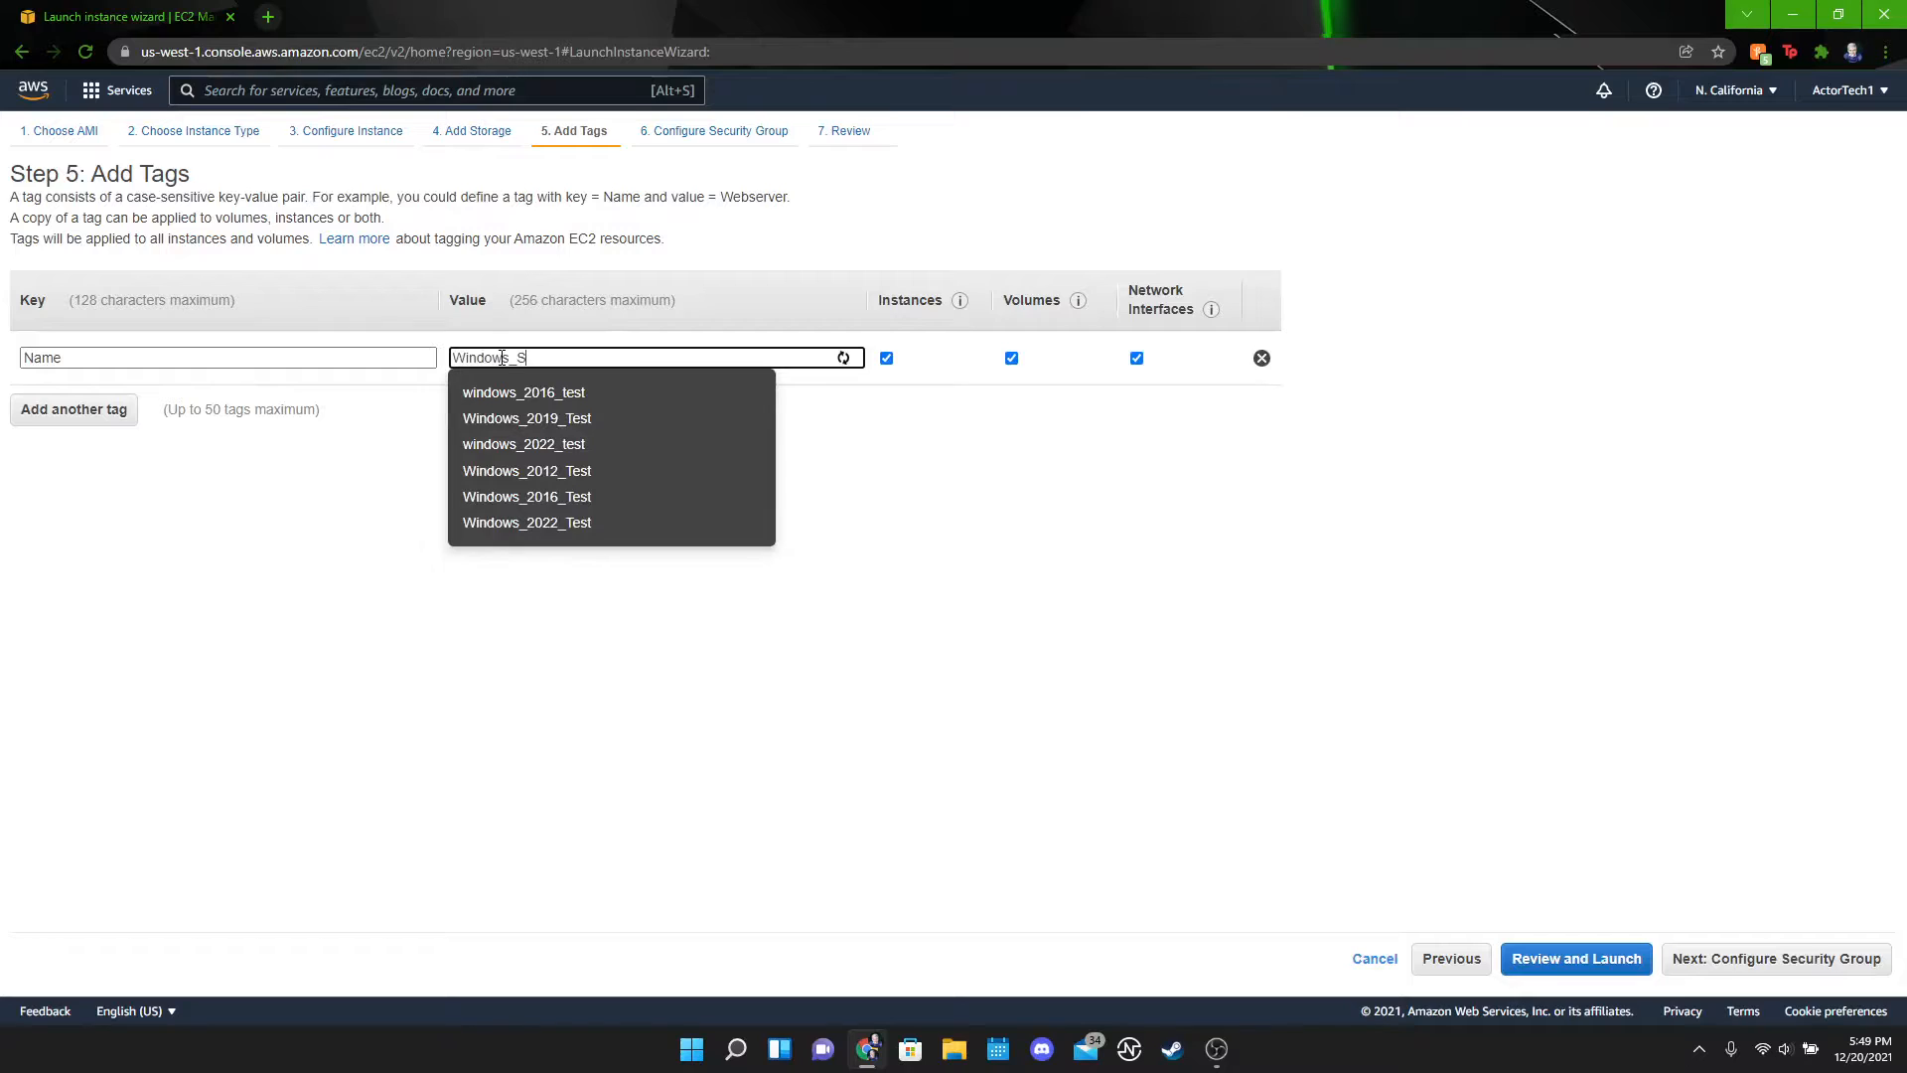
key(BackSpace)
text(2022)
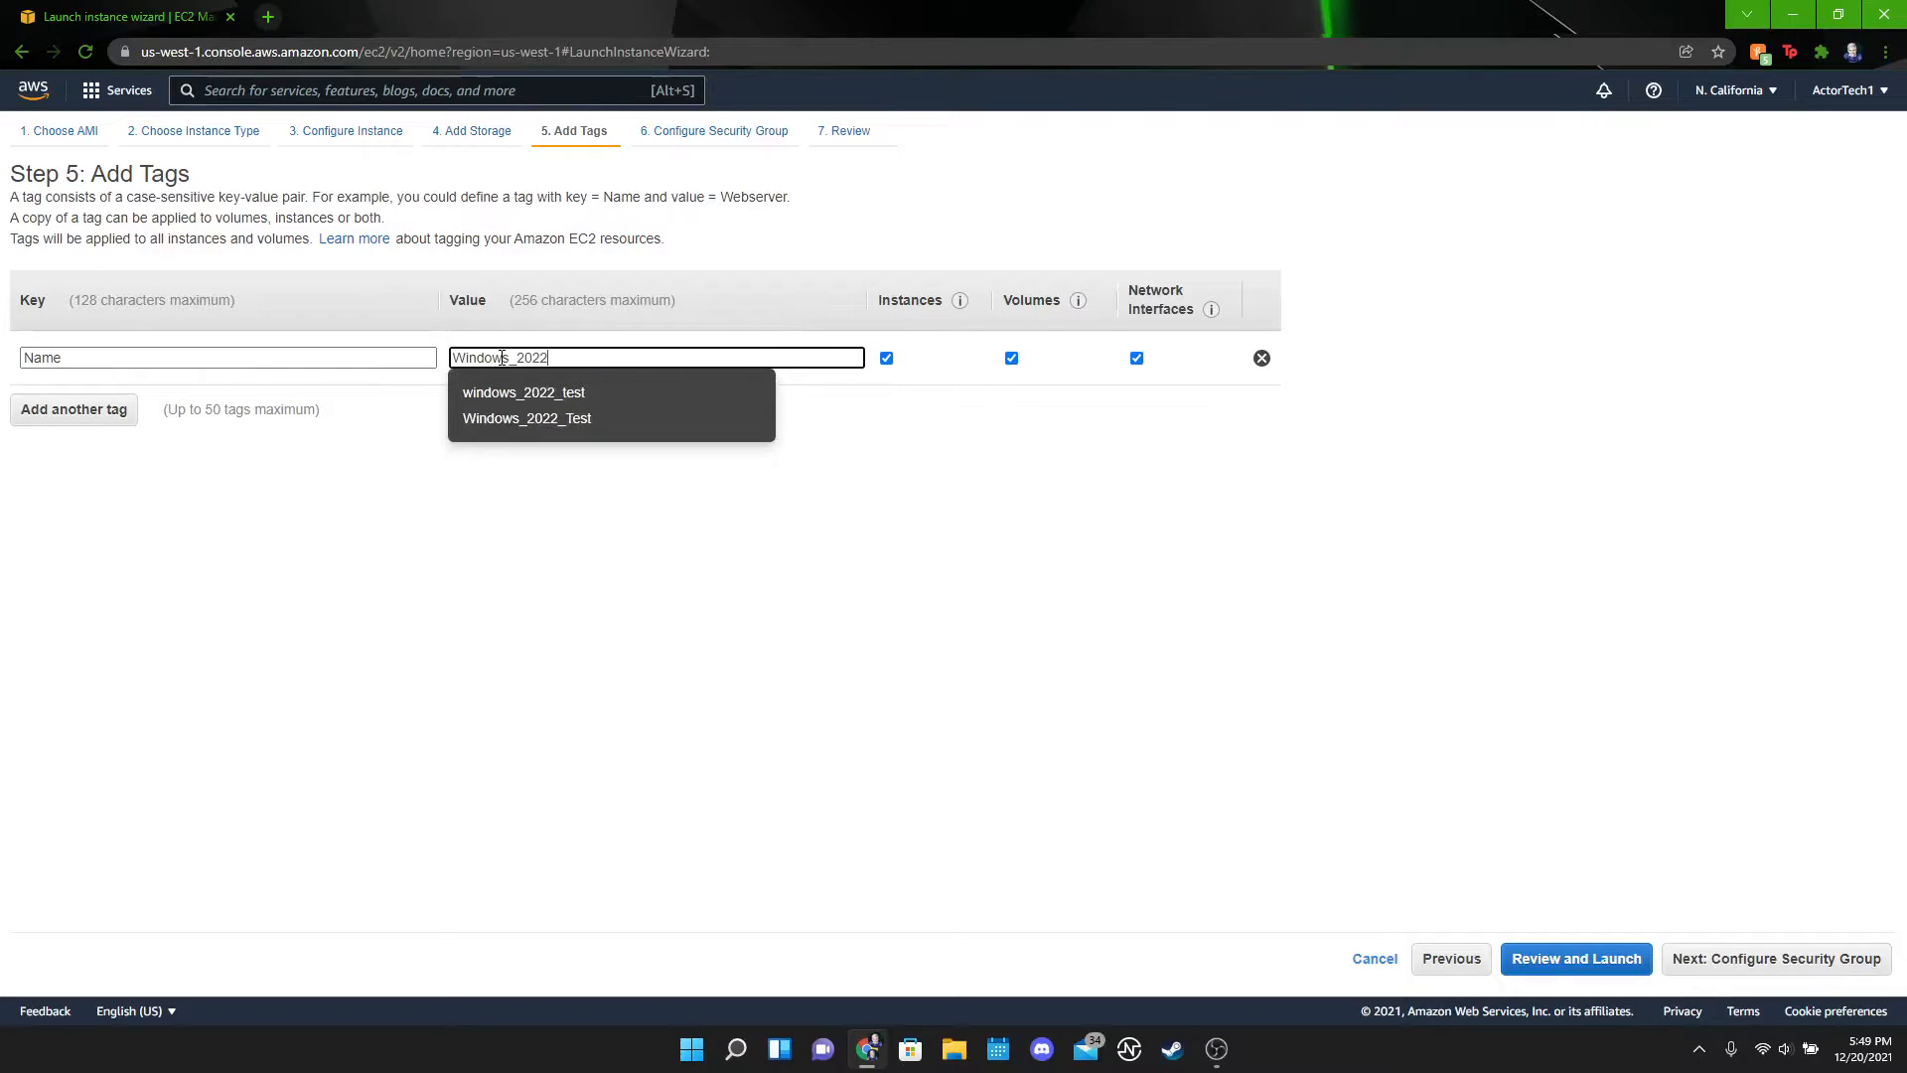
text(_Video)
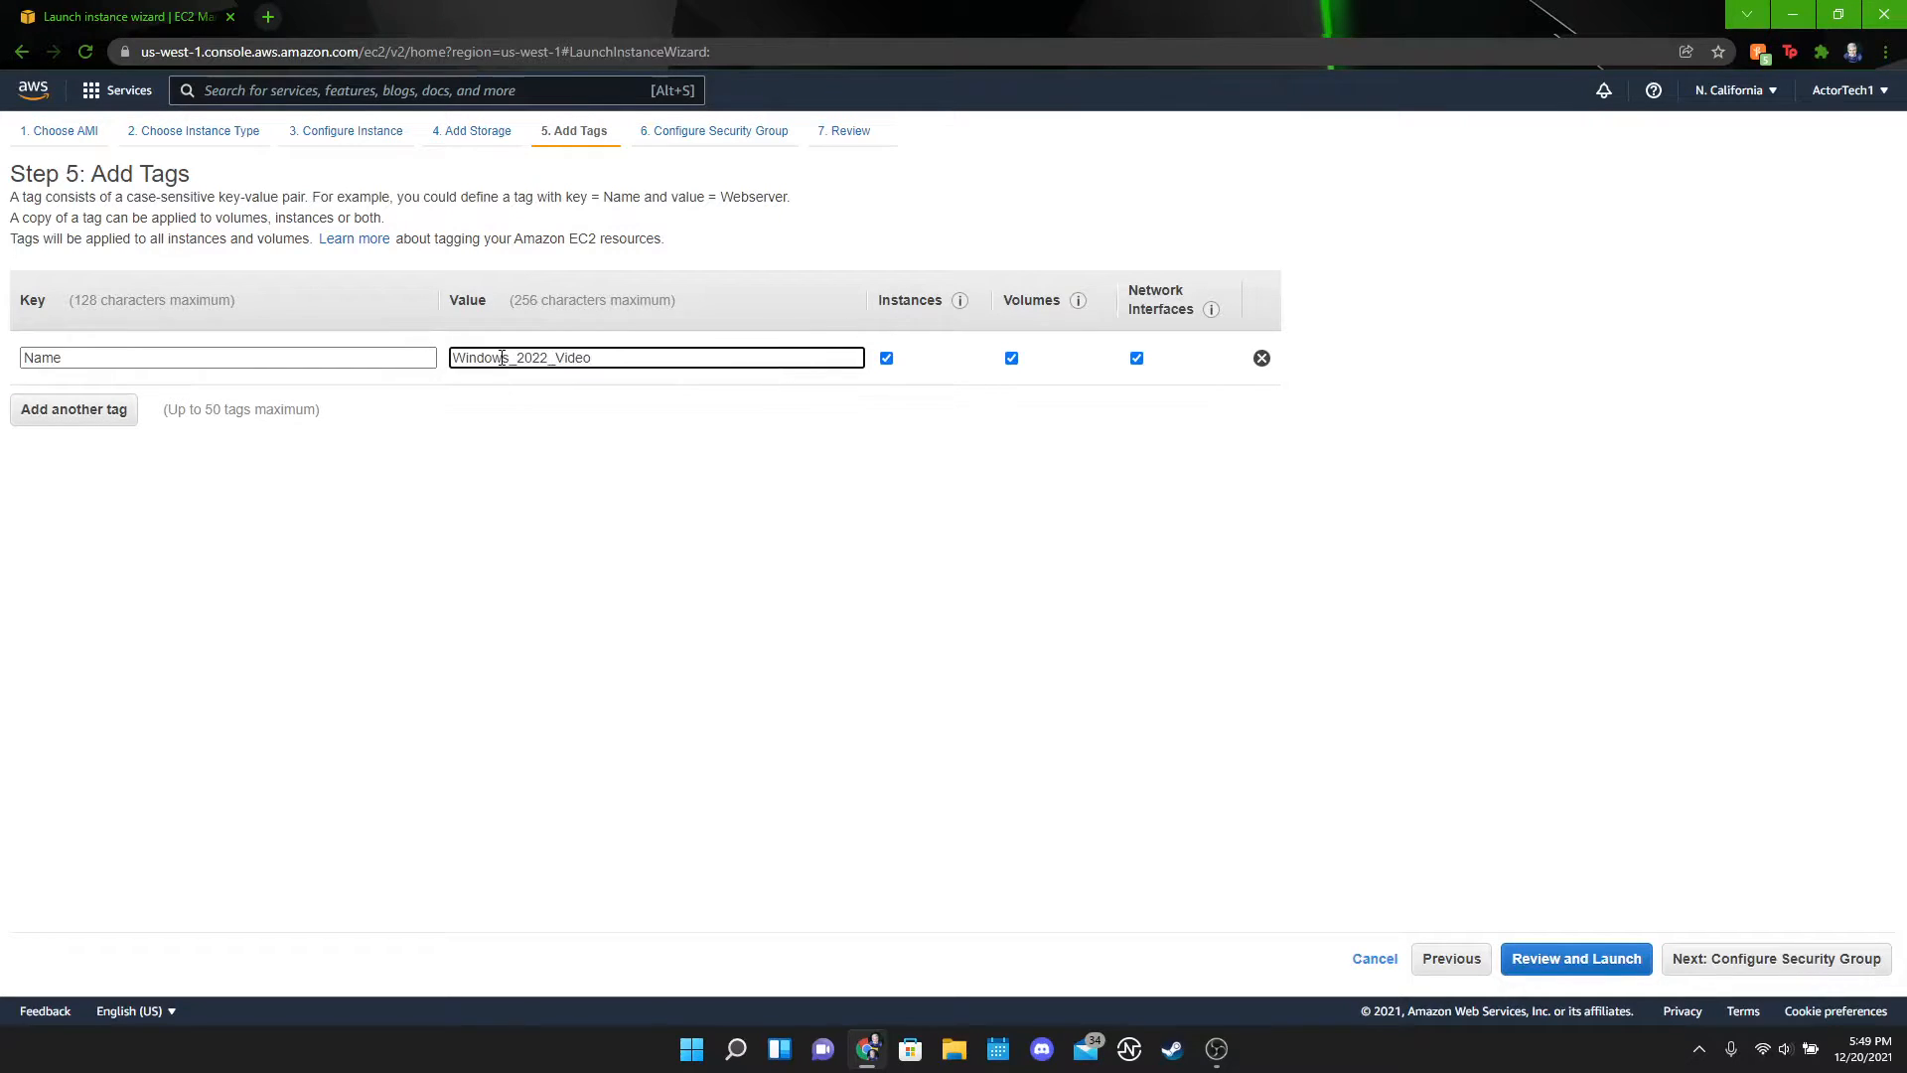
click(1774, 960)
click(375, 278)
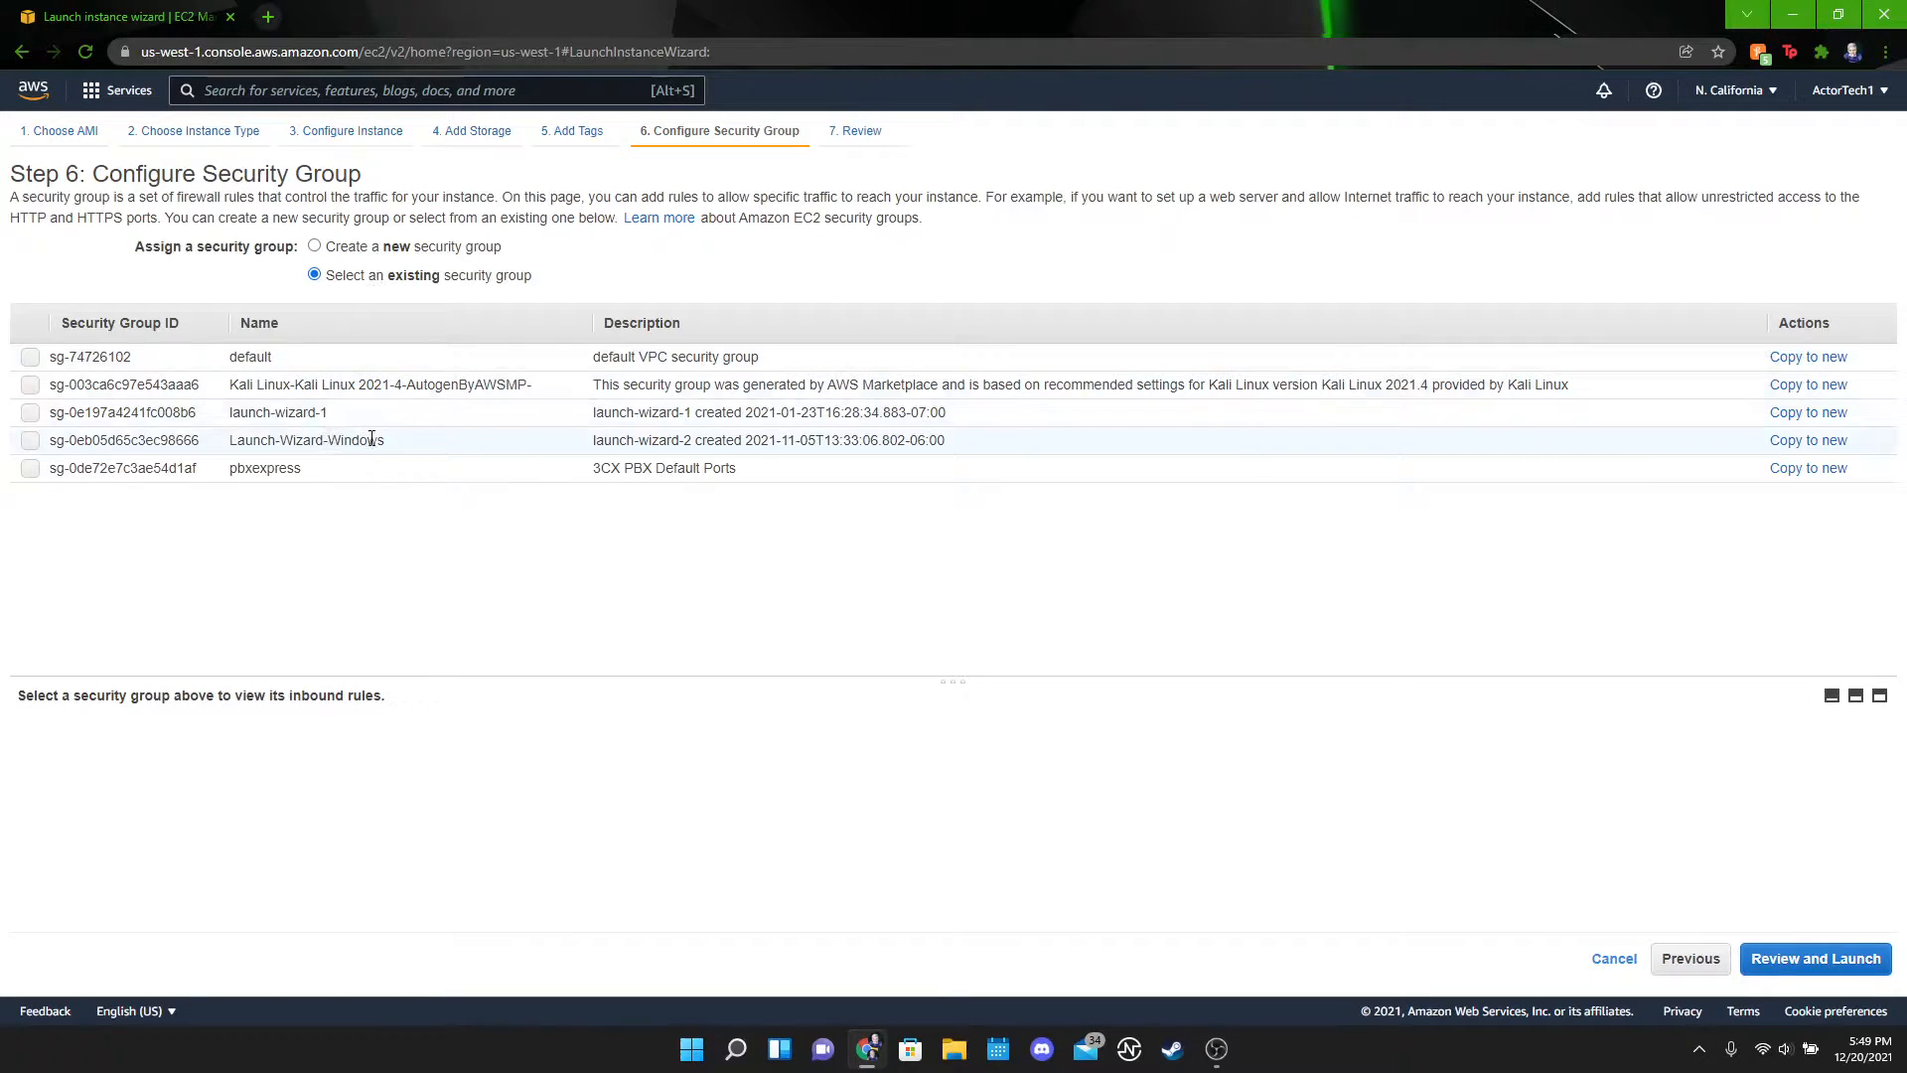
Assign the existing Launch-Wizard-Windows security group (RDP 3389 from 0.0.0.0/0) and go to launch review
click(356, 248)
click(450, 307)
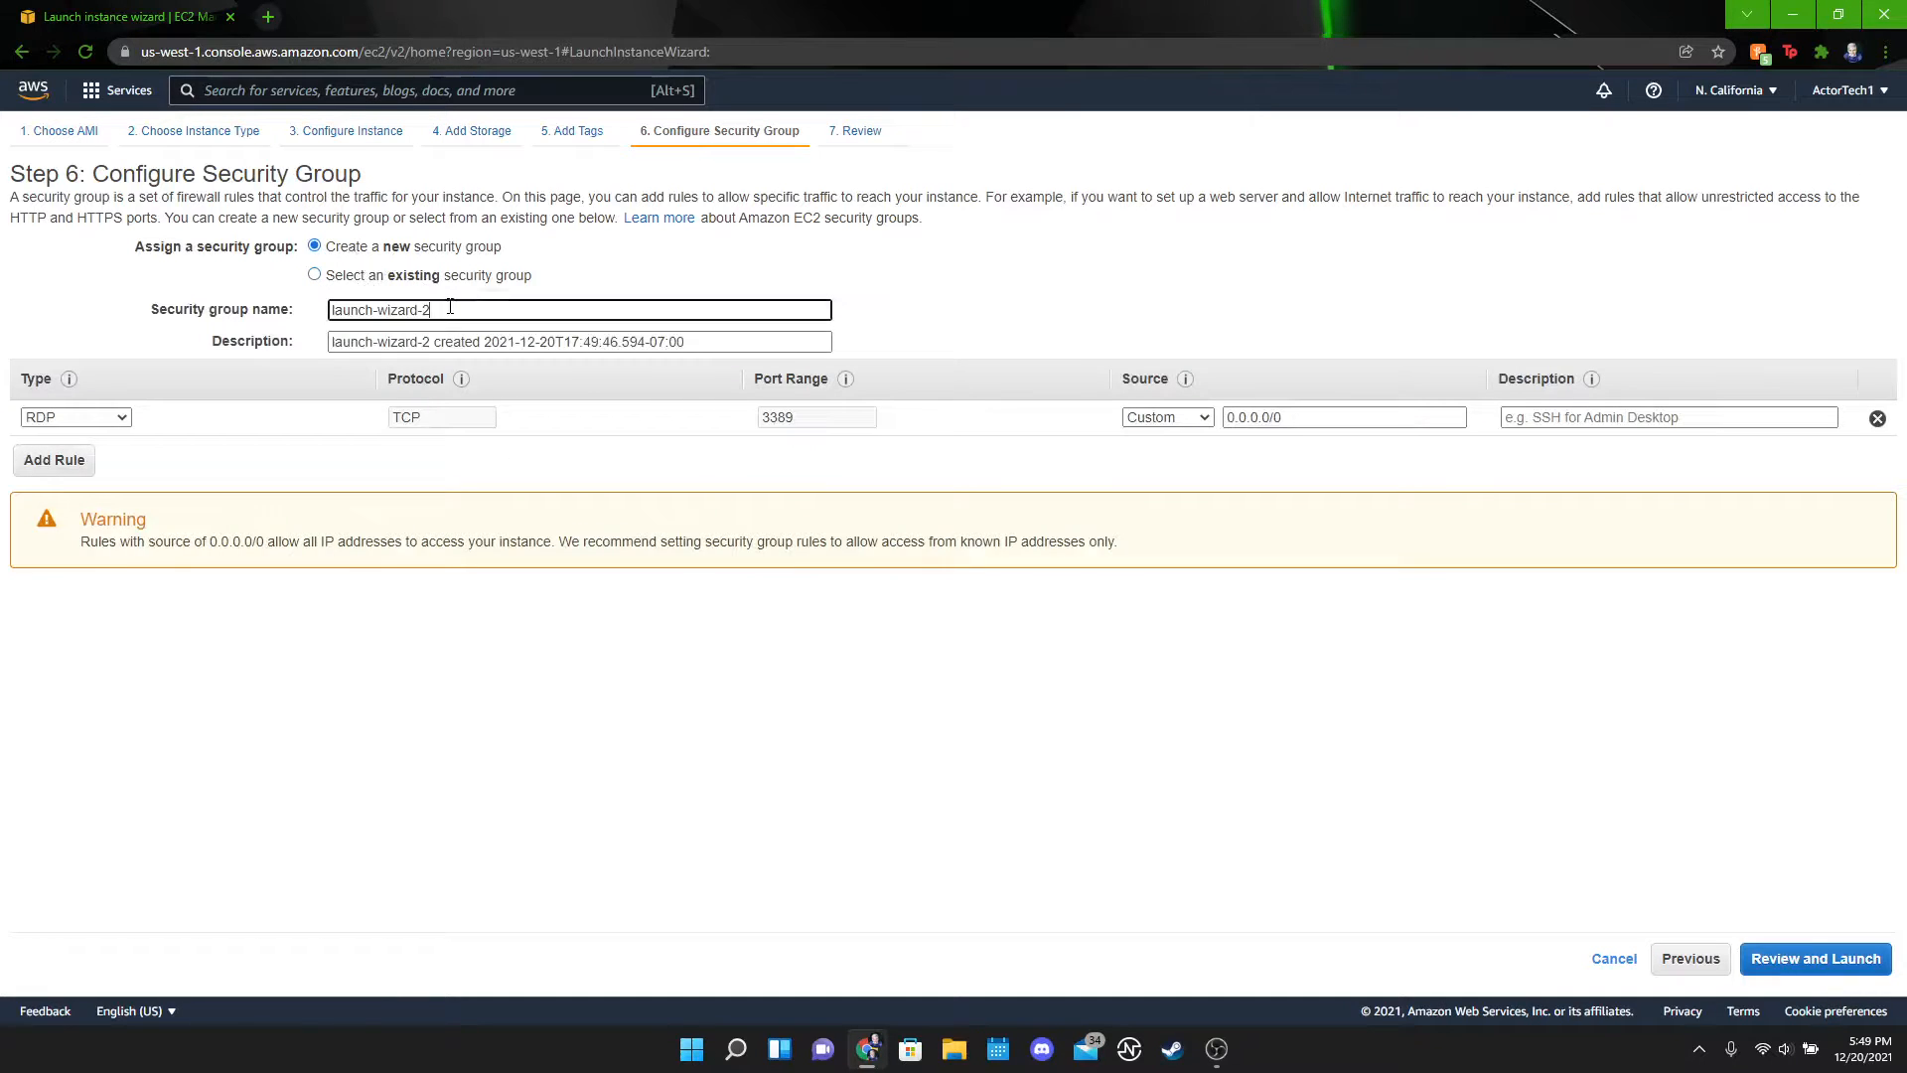
drag(450, 306, 313, 334)
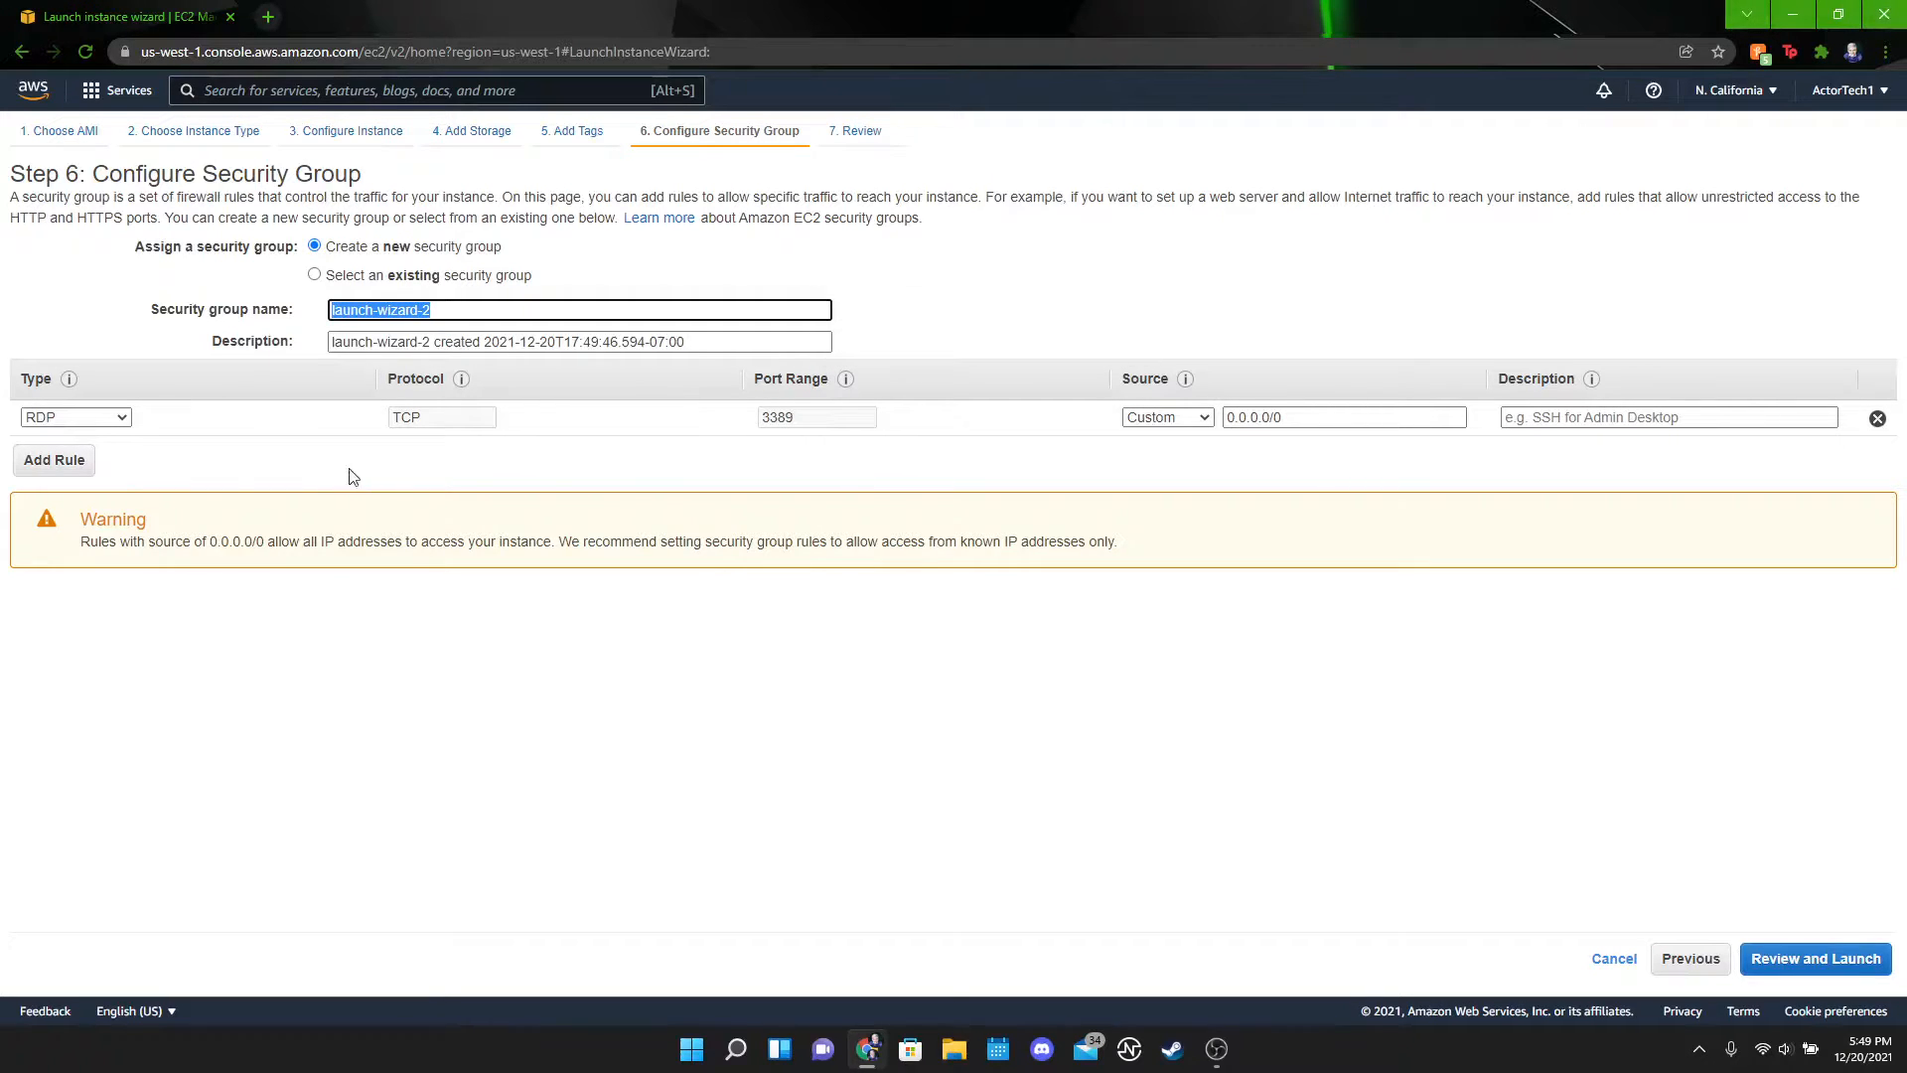
click(418, 276)
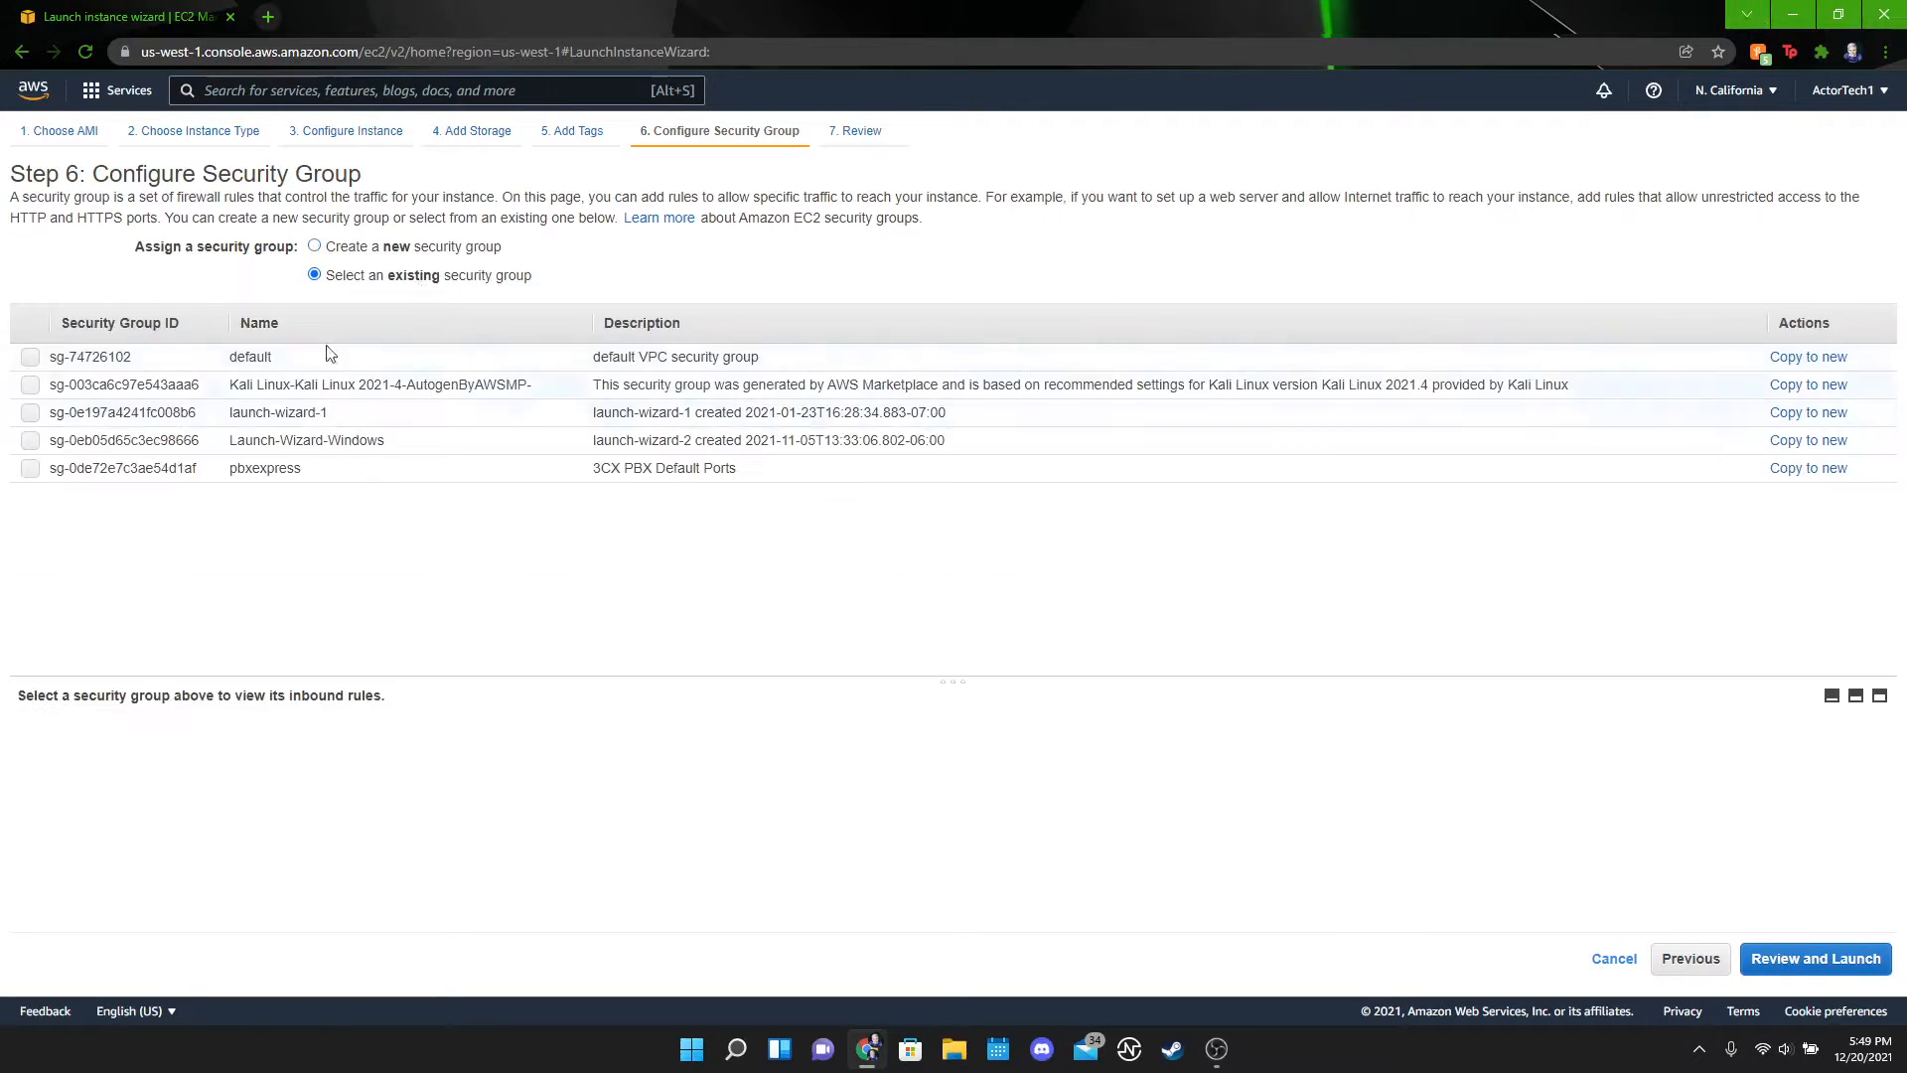
click(350, 446)
click(371, 255)
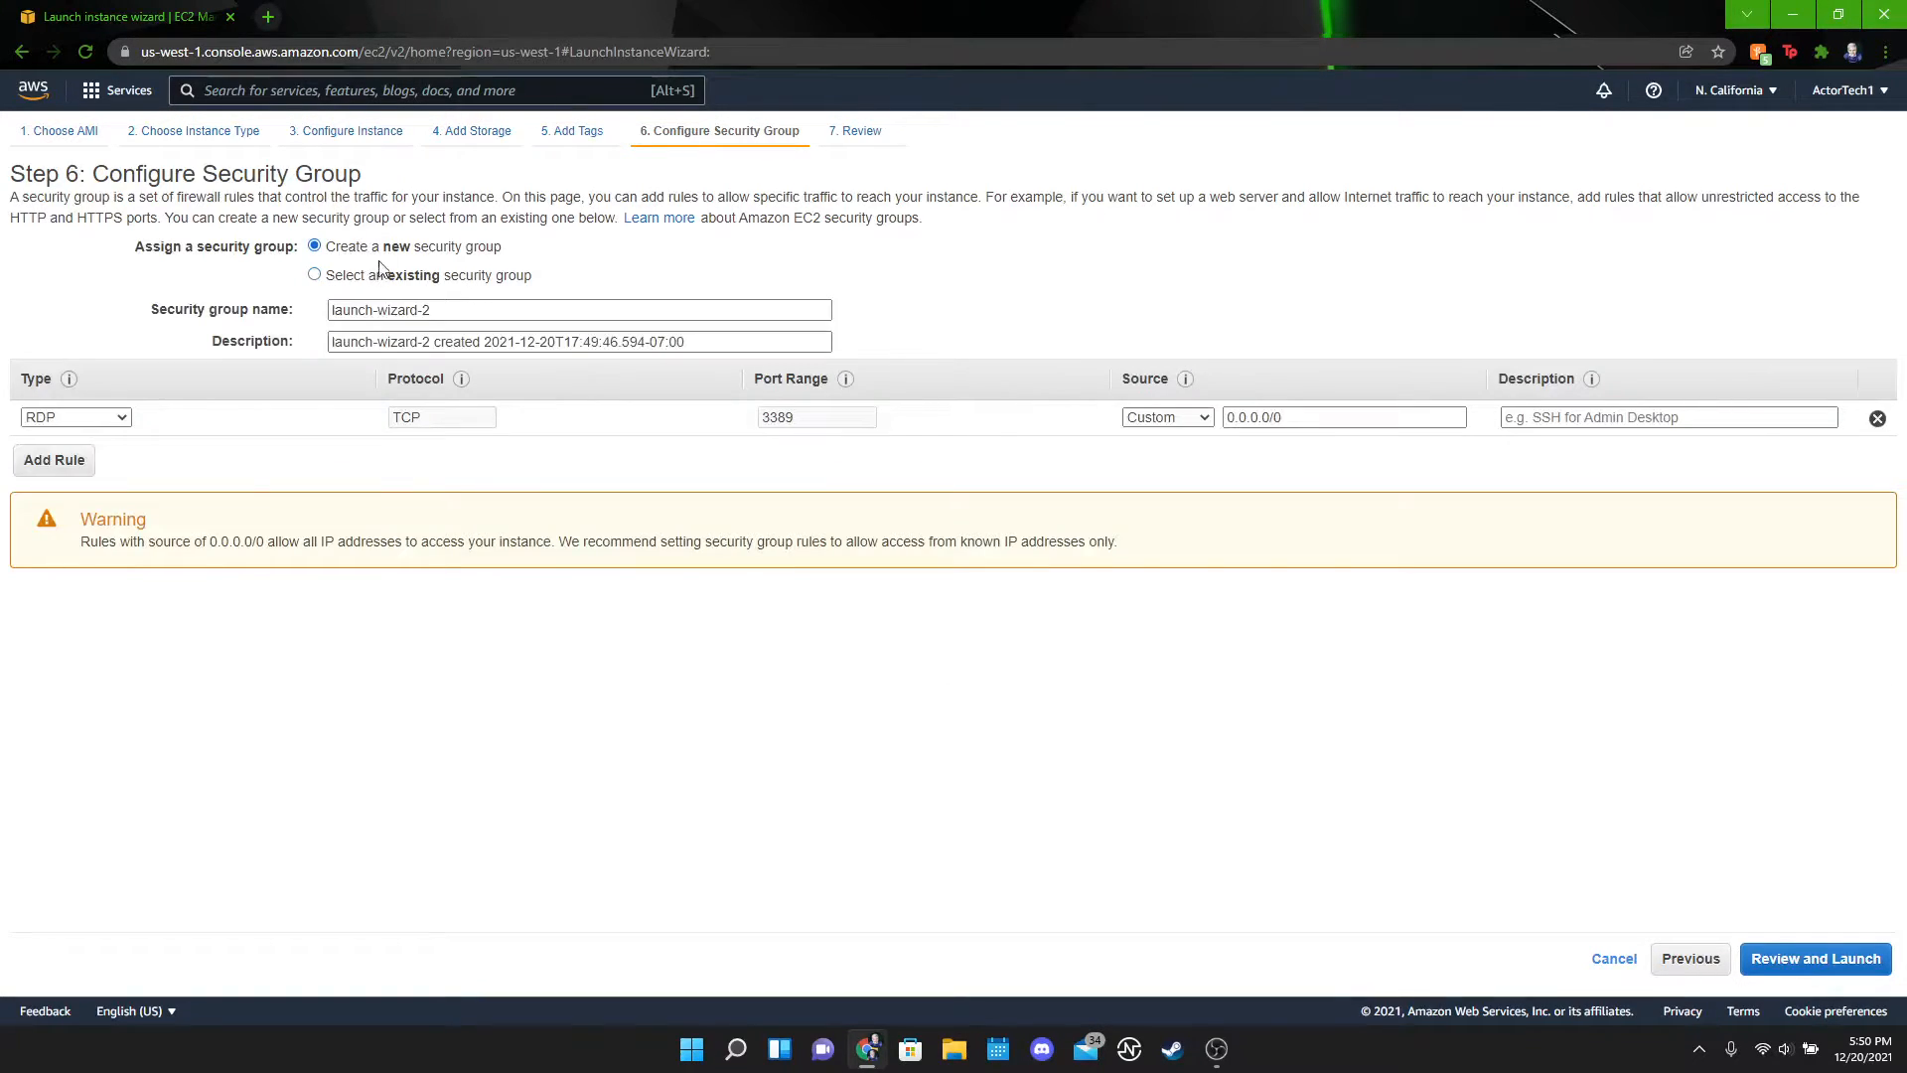
click(314, 275)
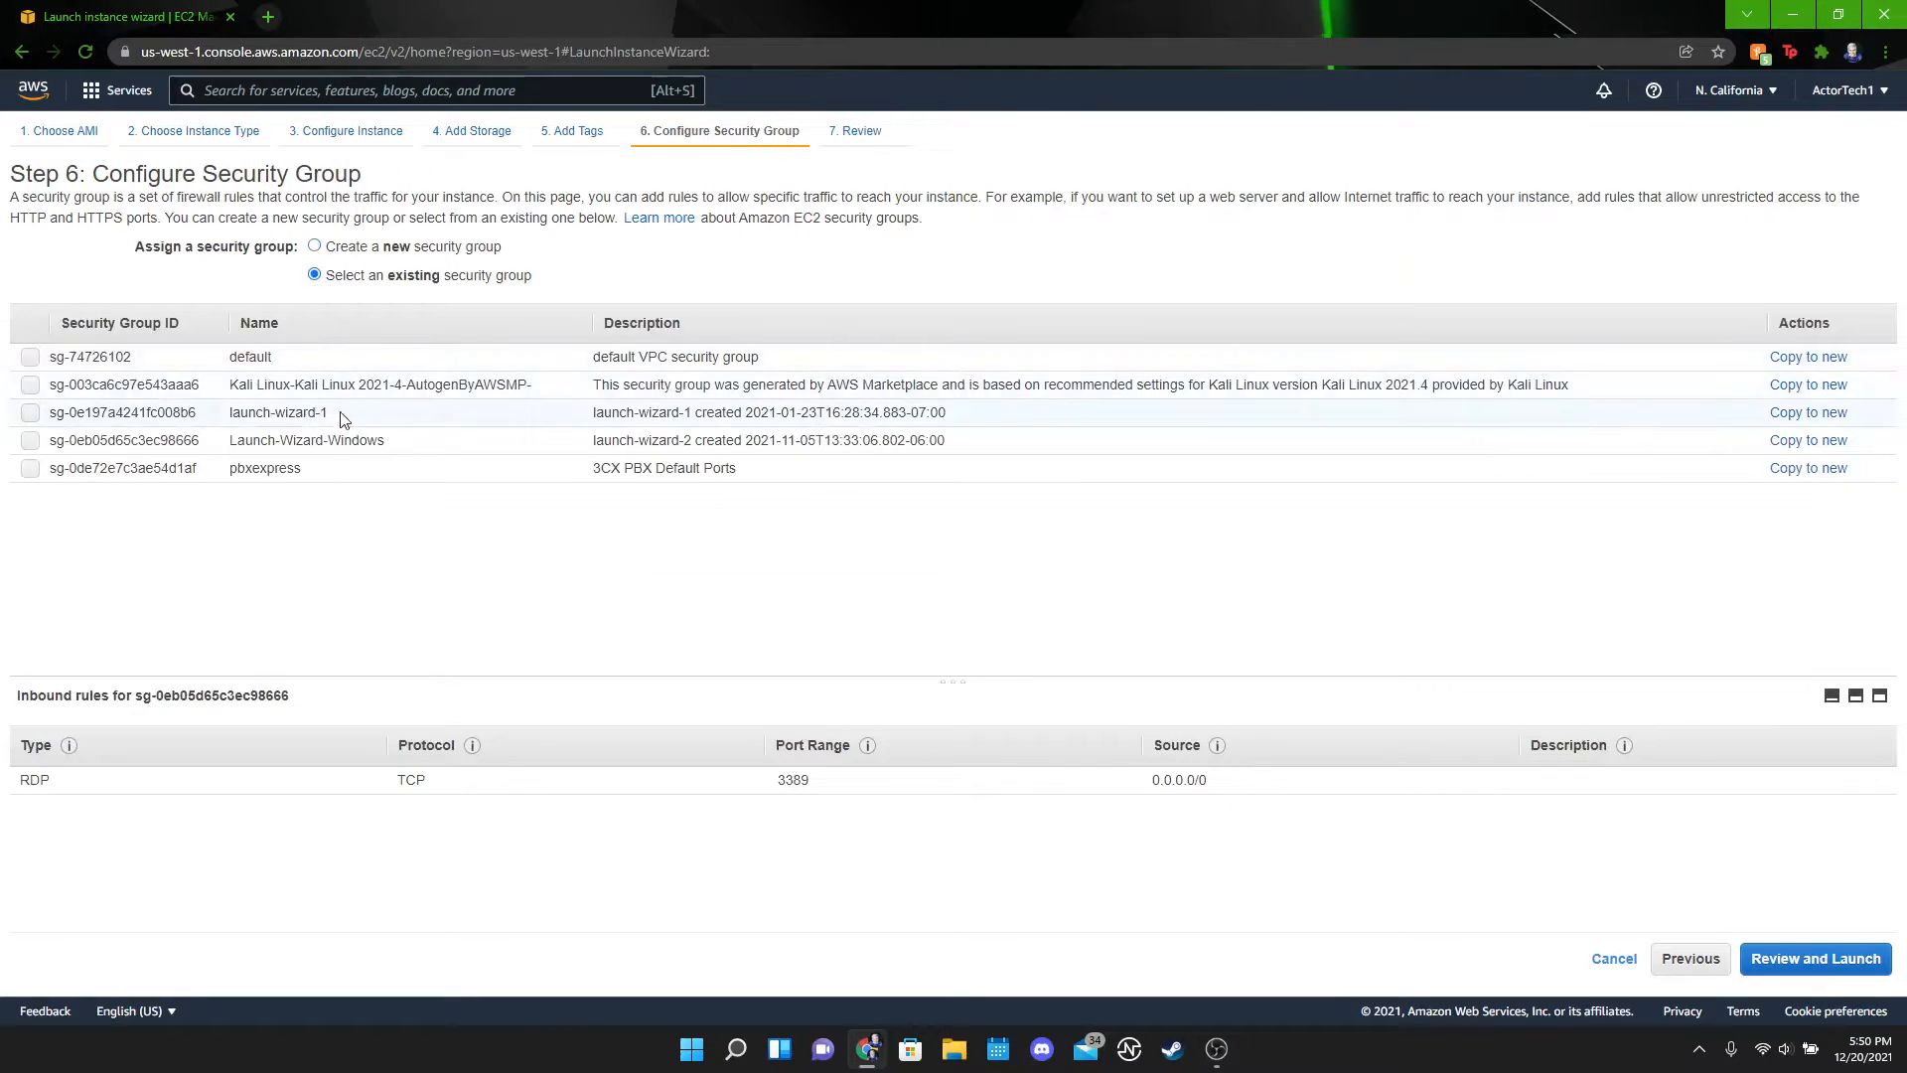
click(341, 440)
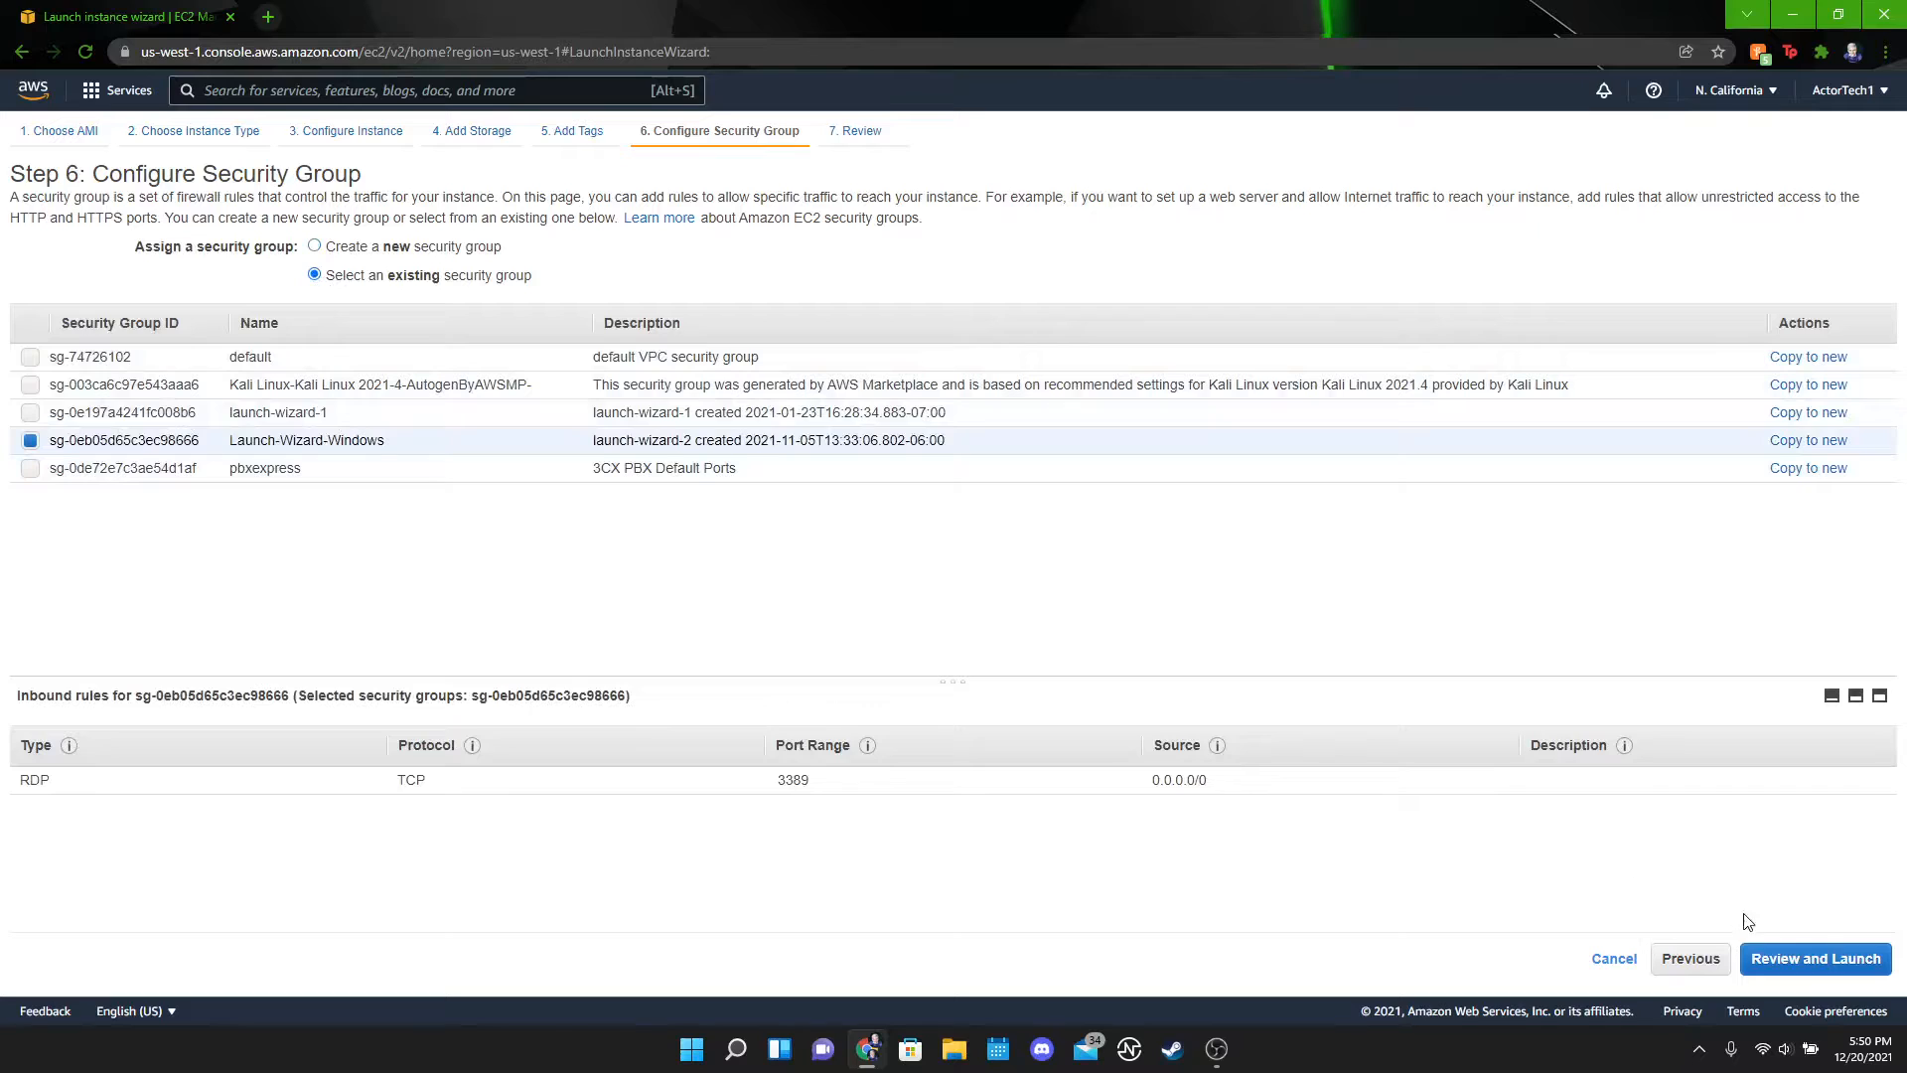
click(1800, 965)
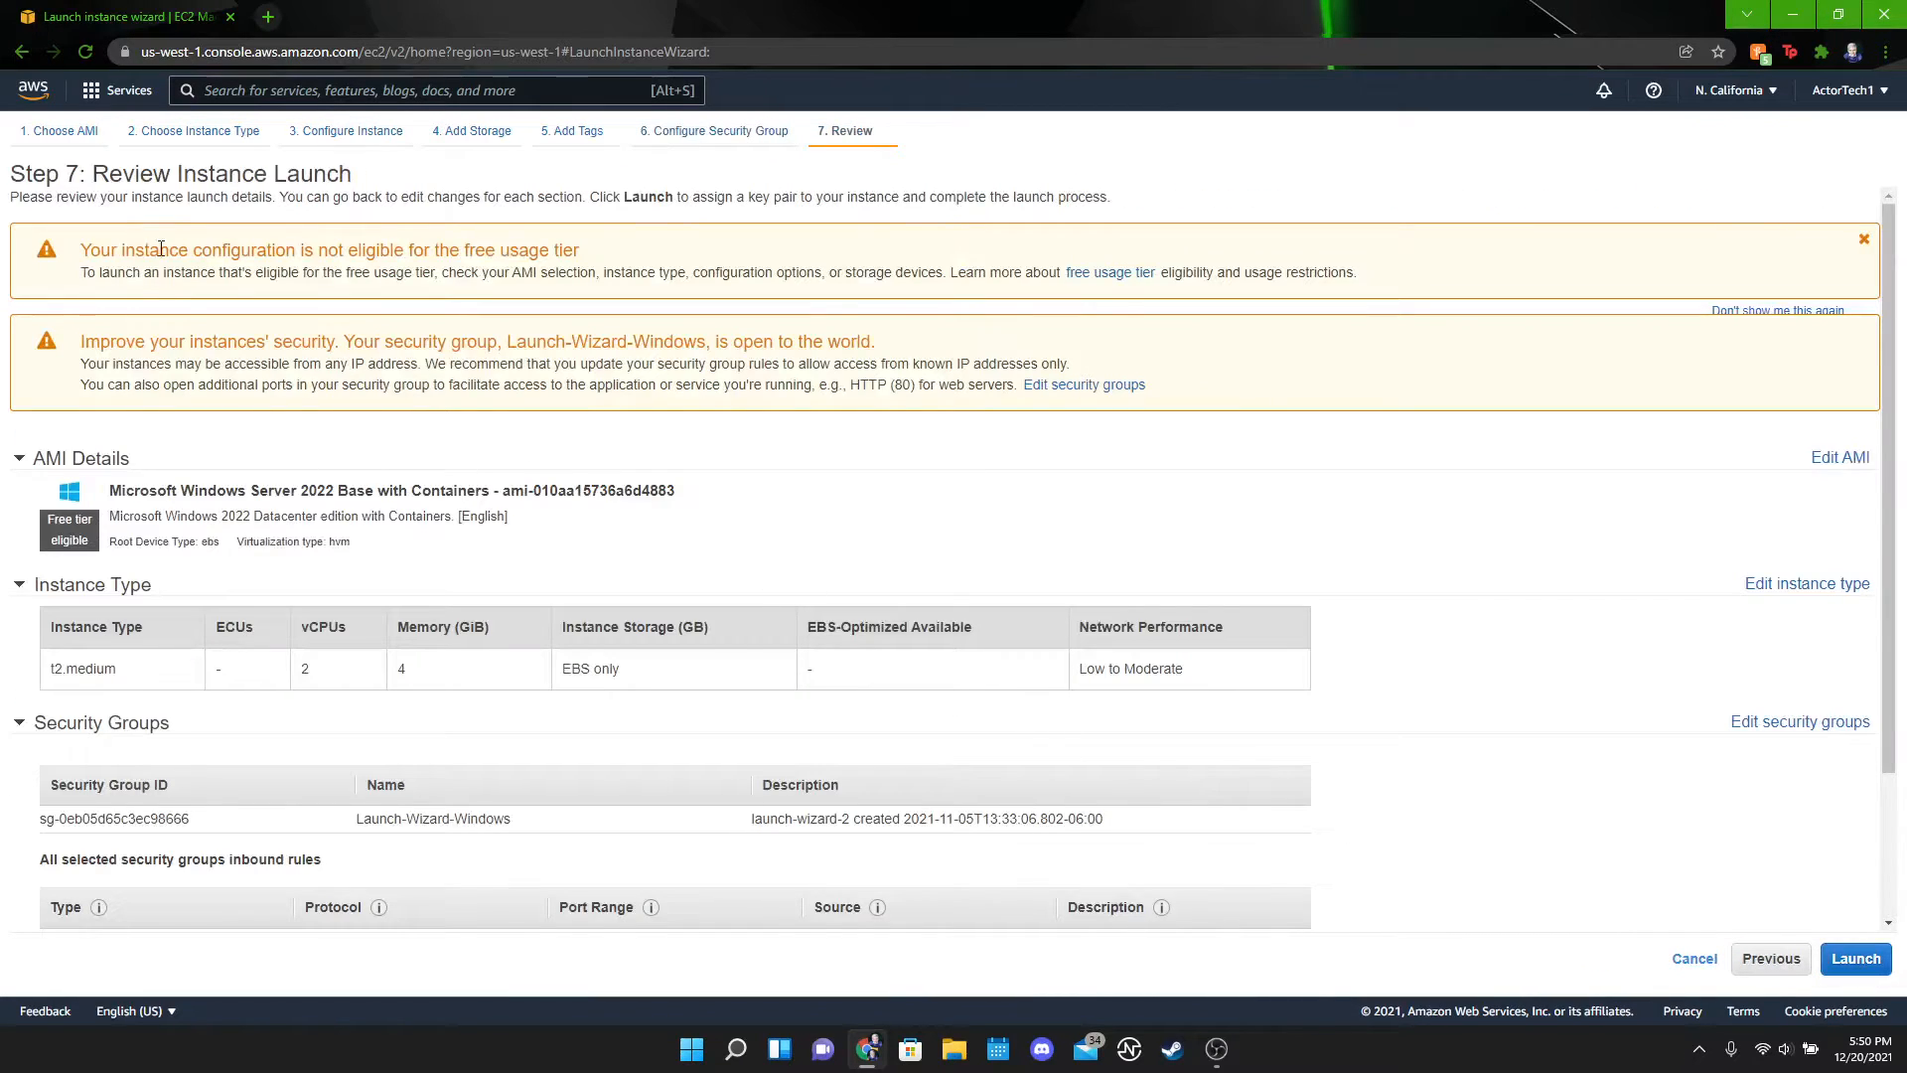
Review the free-tier warning on the launch review page and proceed to launch
drag(222, 241, 373, 274)
click(194, 279)
drag(188, 251, 460, 249)
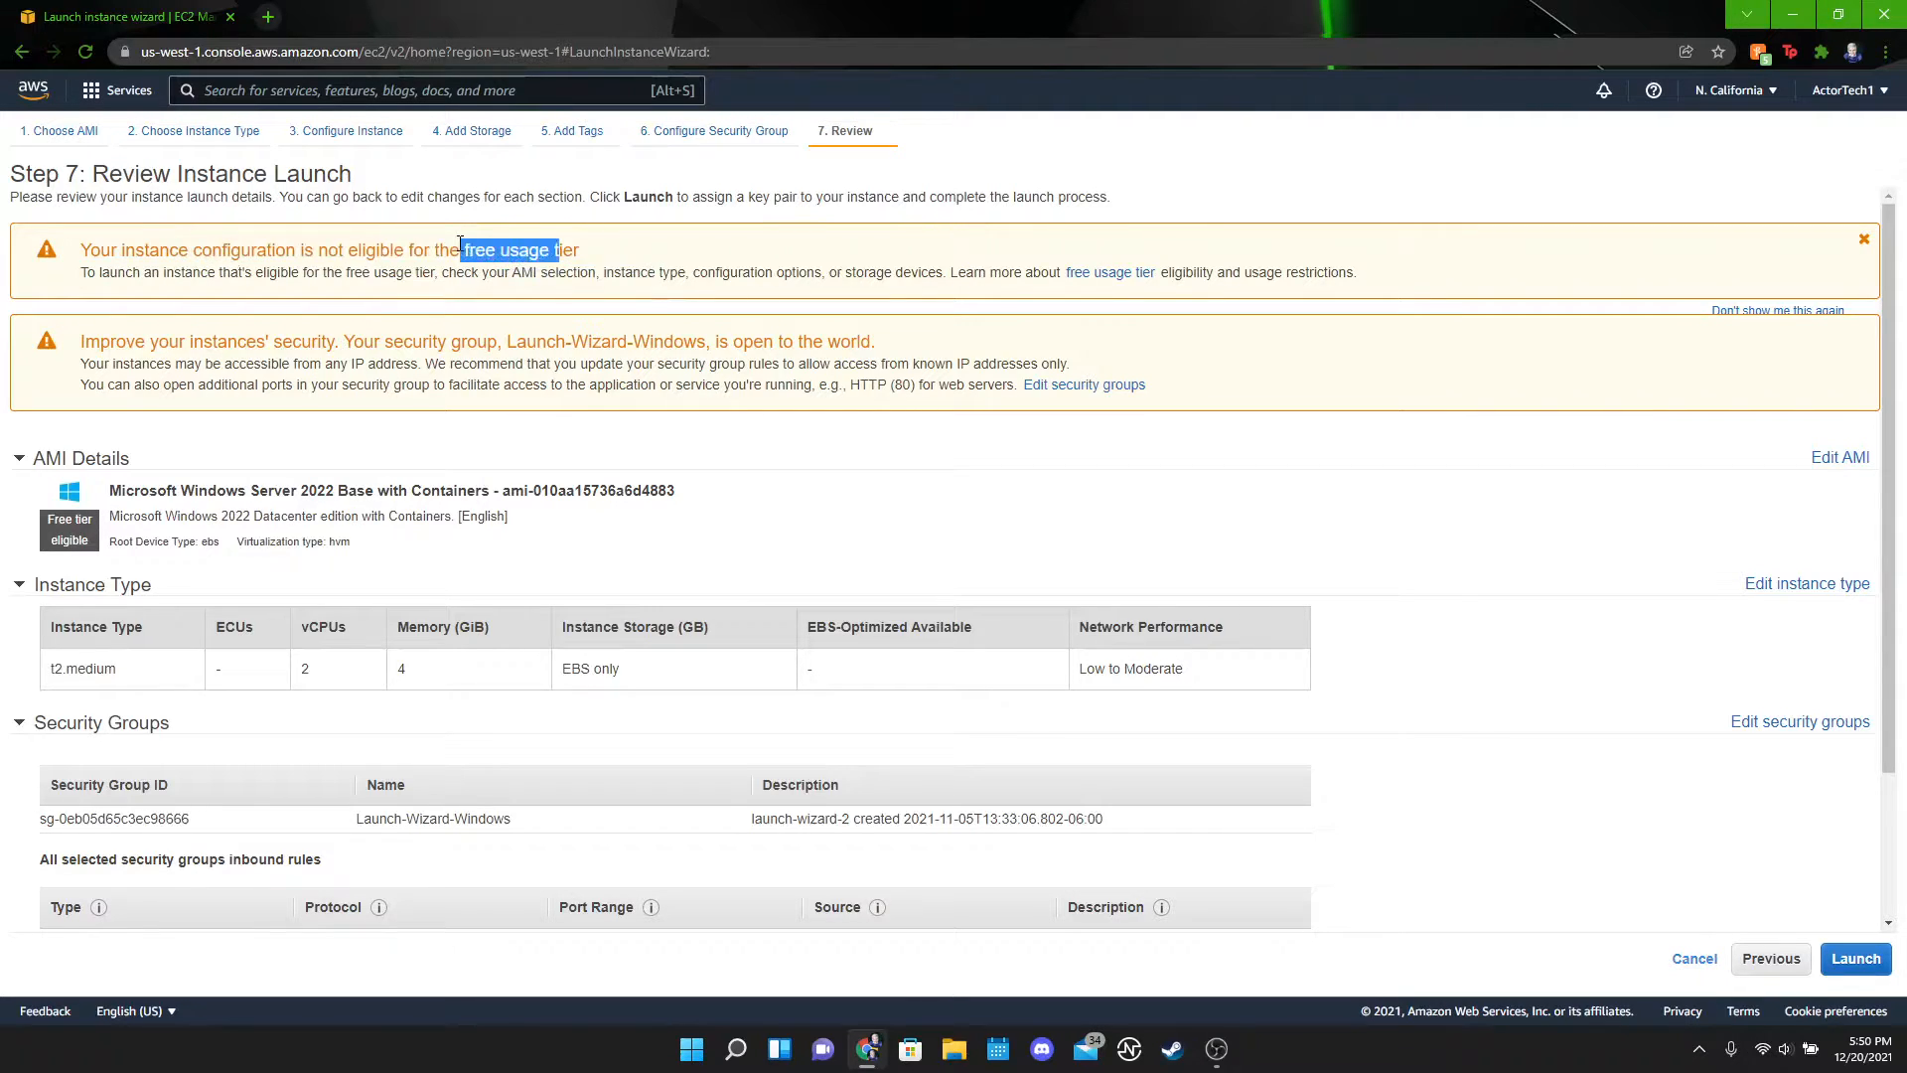
click(460, 251)
scroll(168, 494, down, 2)
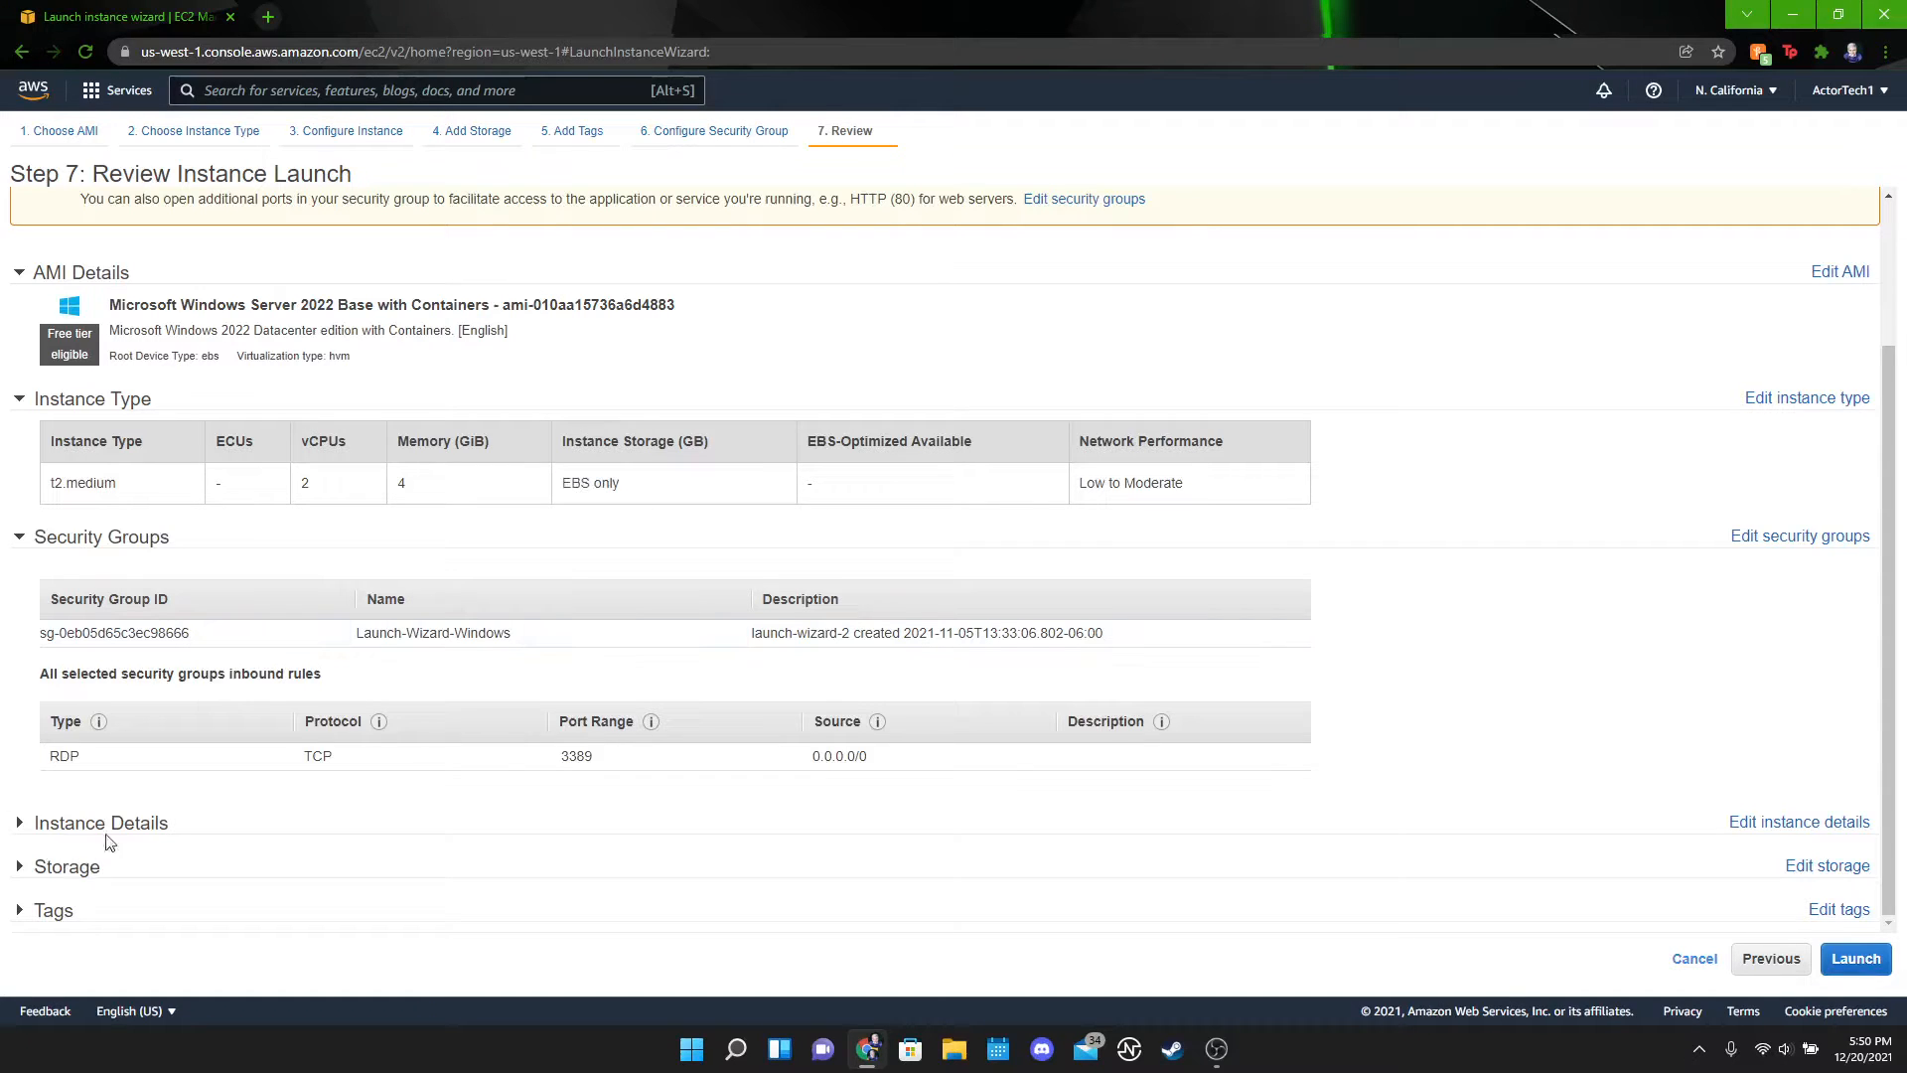
scroll(974, 566, up, 2)
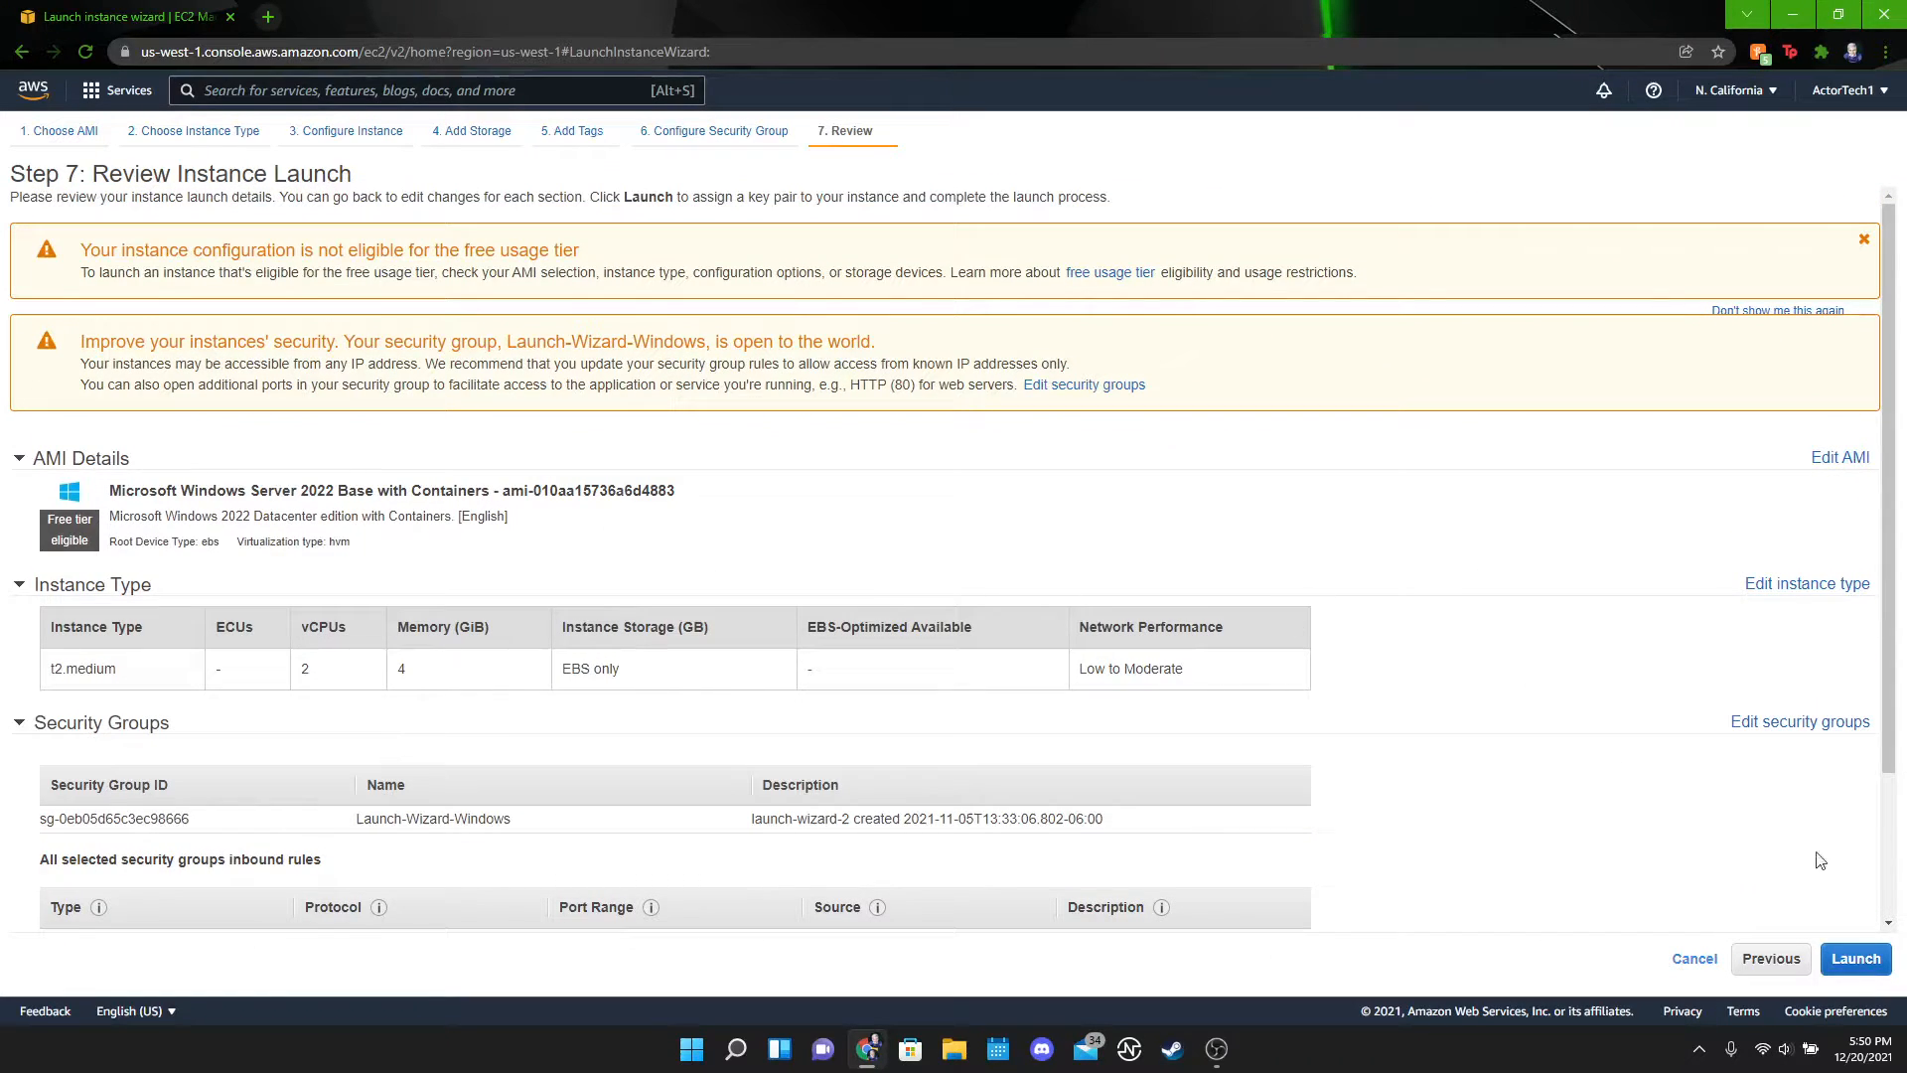
click(1856, 959)
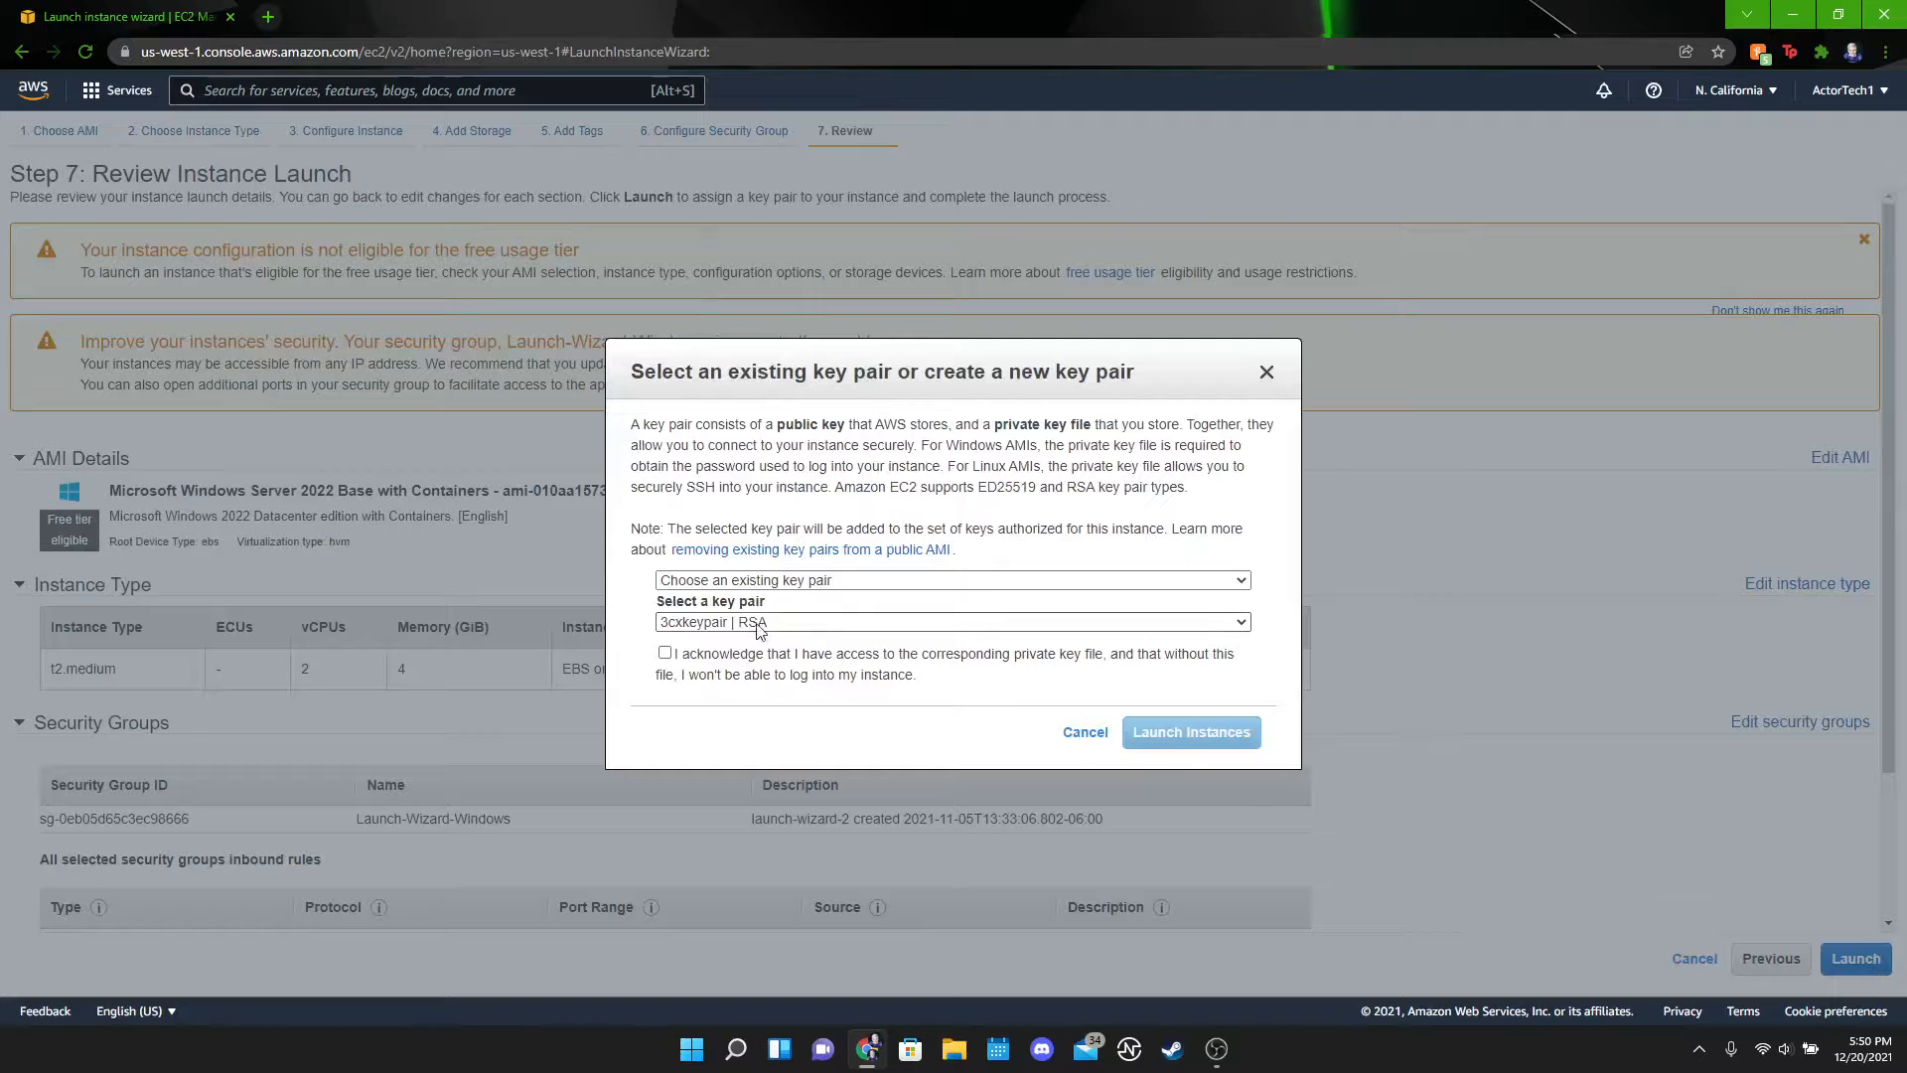
Create a new RSA key pair named Video, download Video.pem, and launch the instance
click(767, 624)
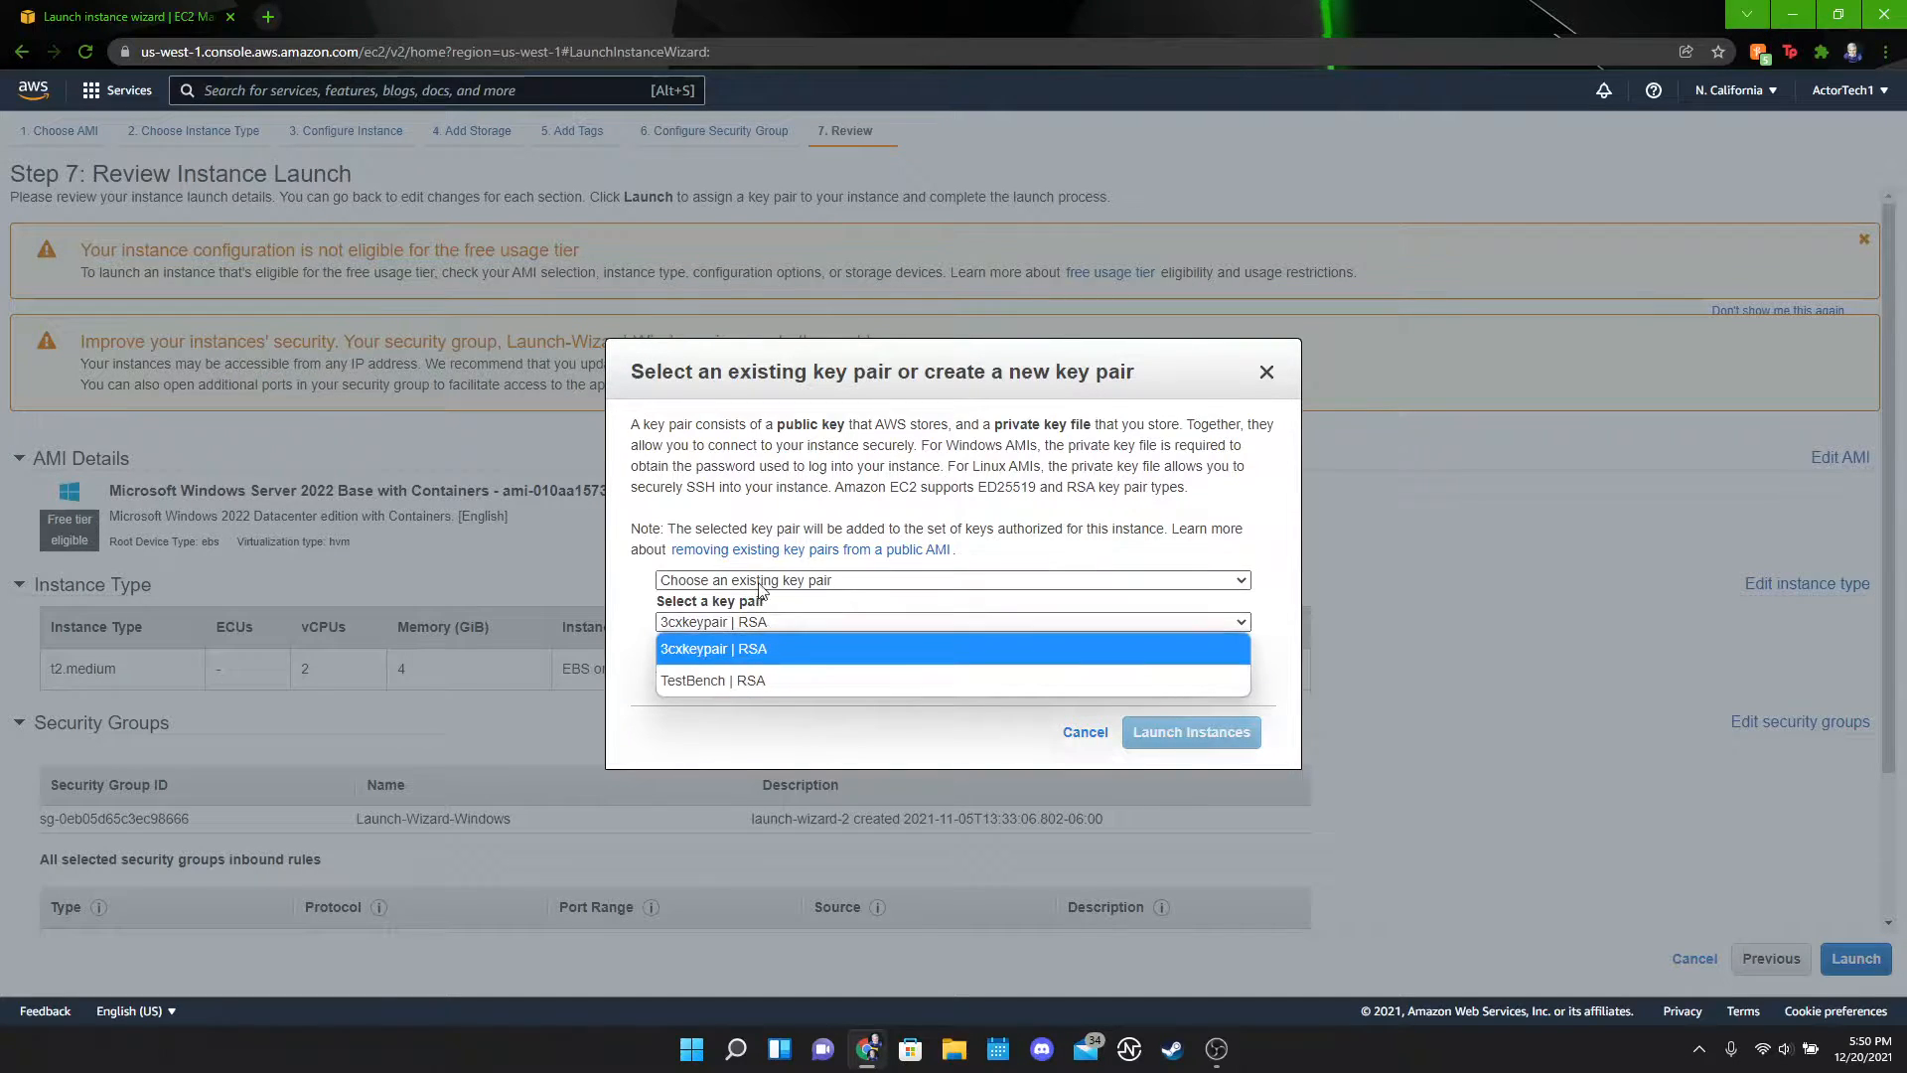
click(765, 649)
click(758, 580)
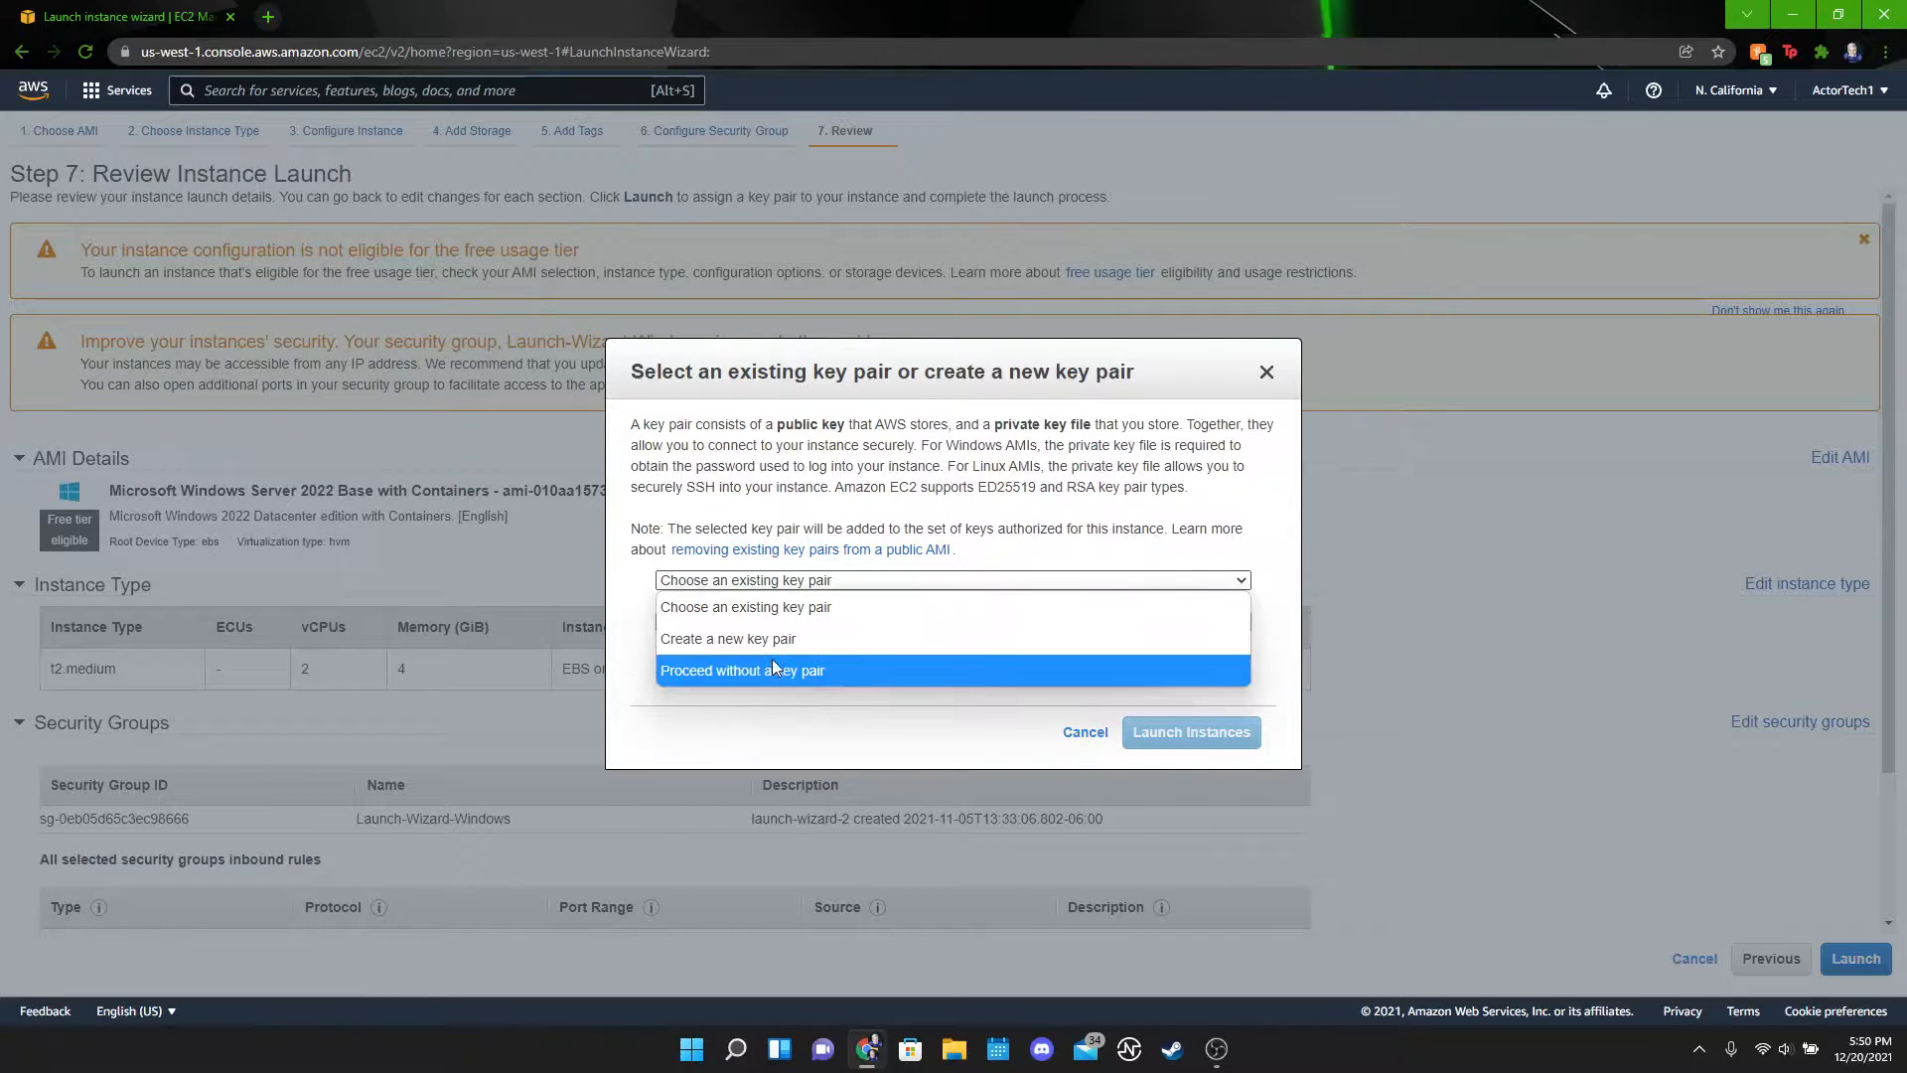
click(769, 664)
click(755, 581)
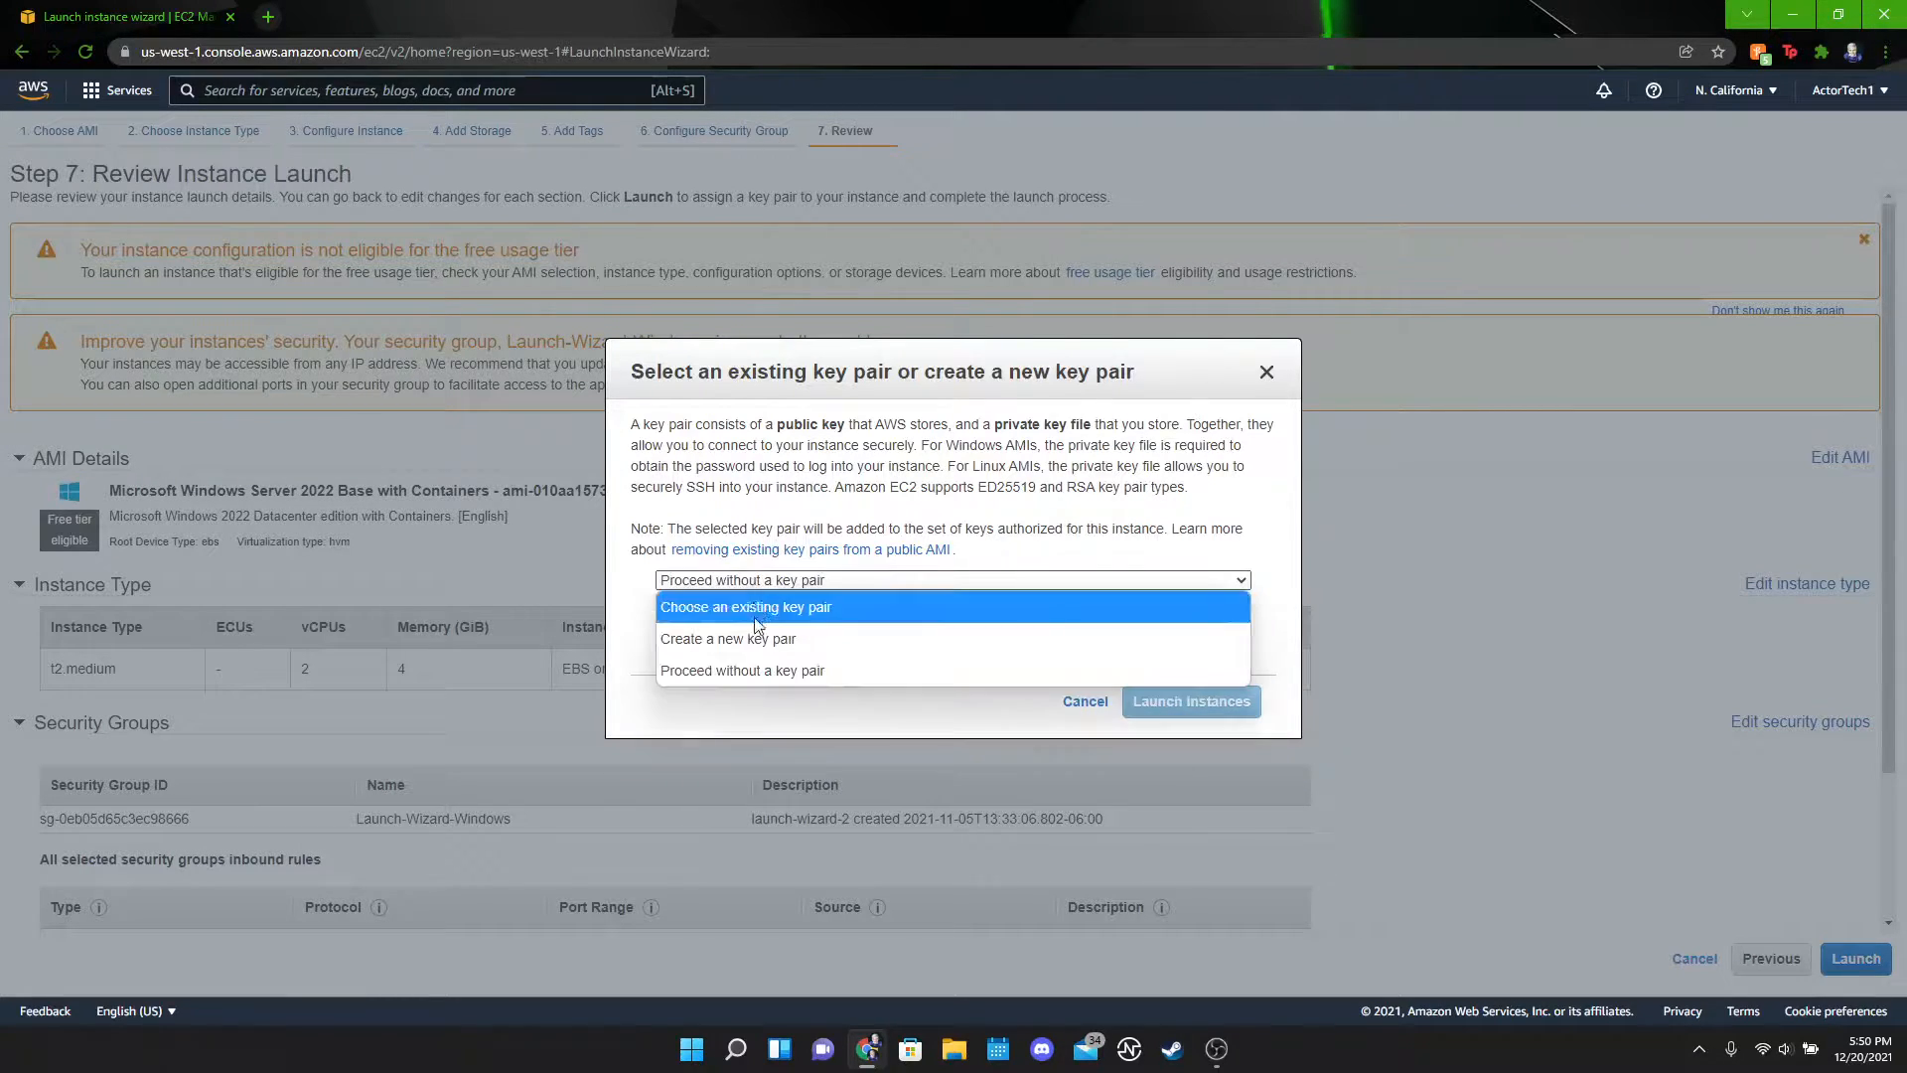
click(759, 640)
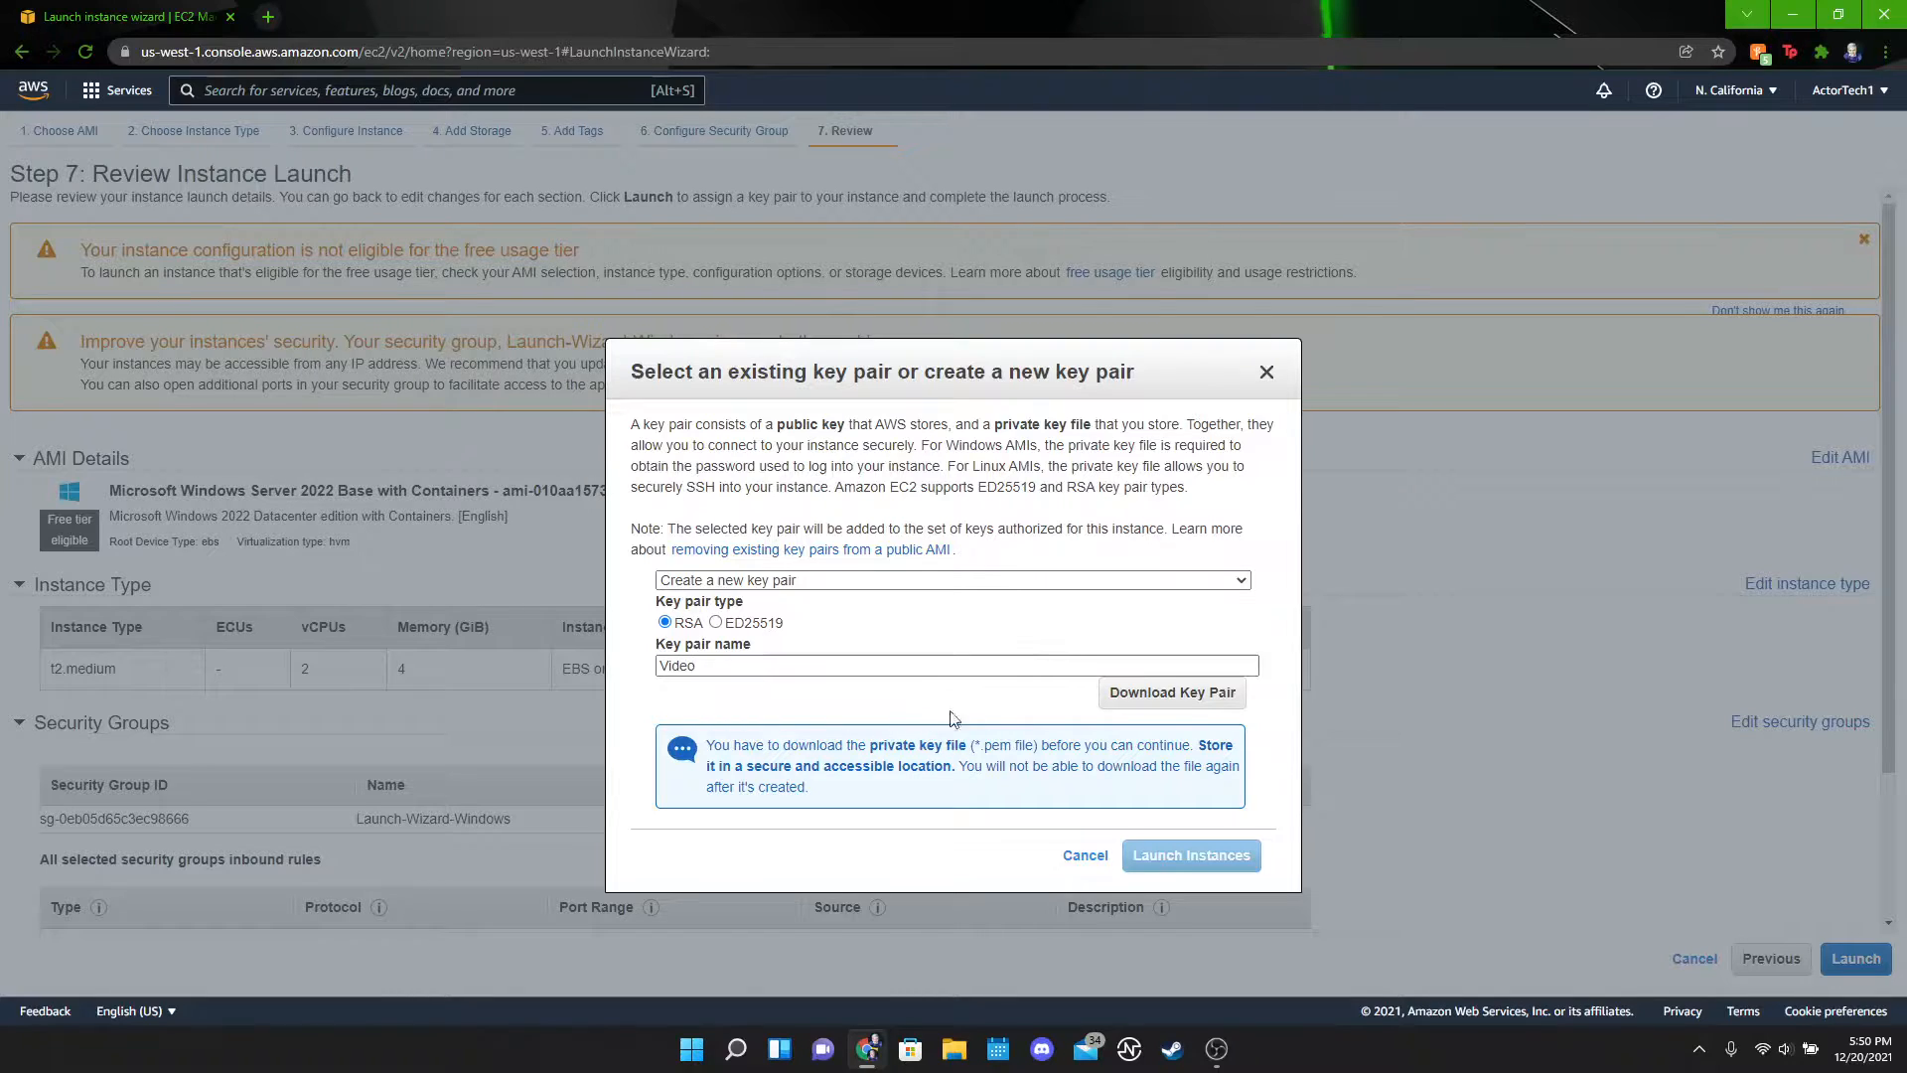
click(1140, 699)
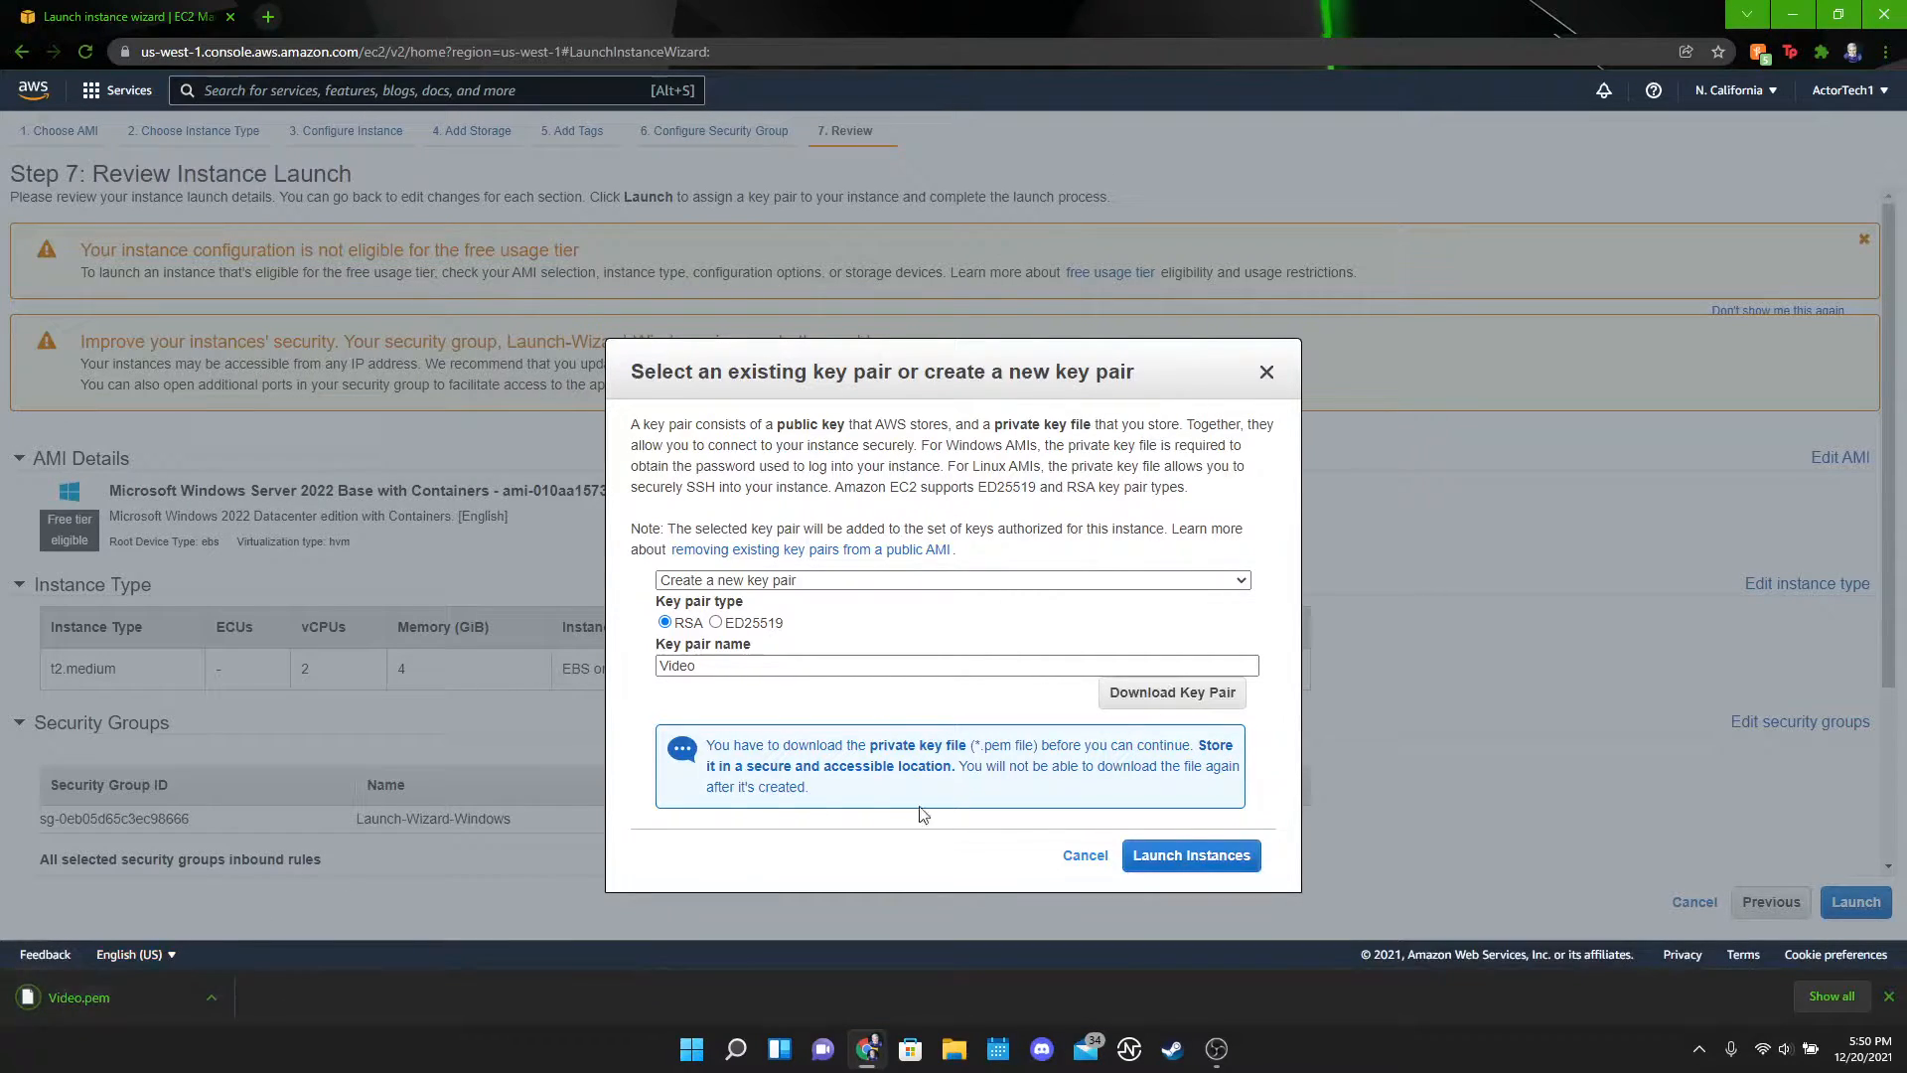
click(1157, 856)
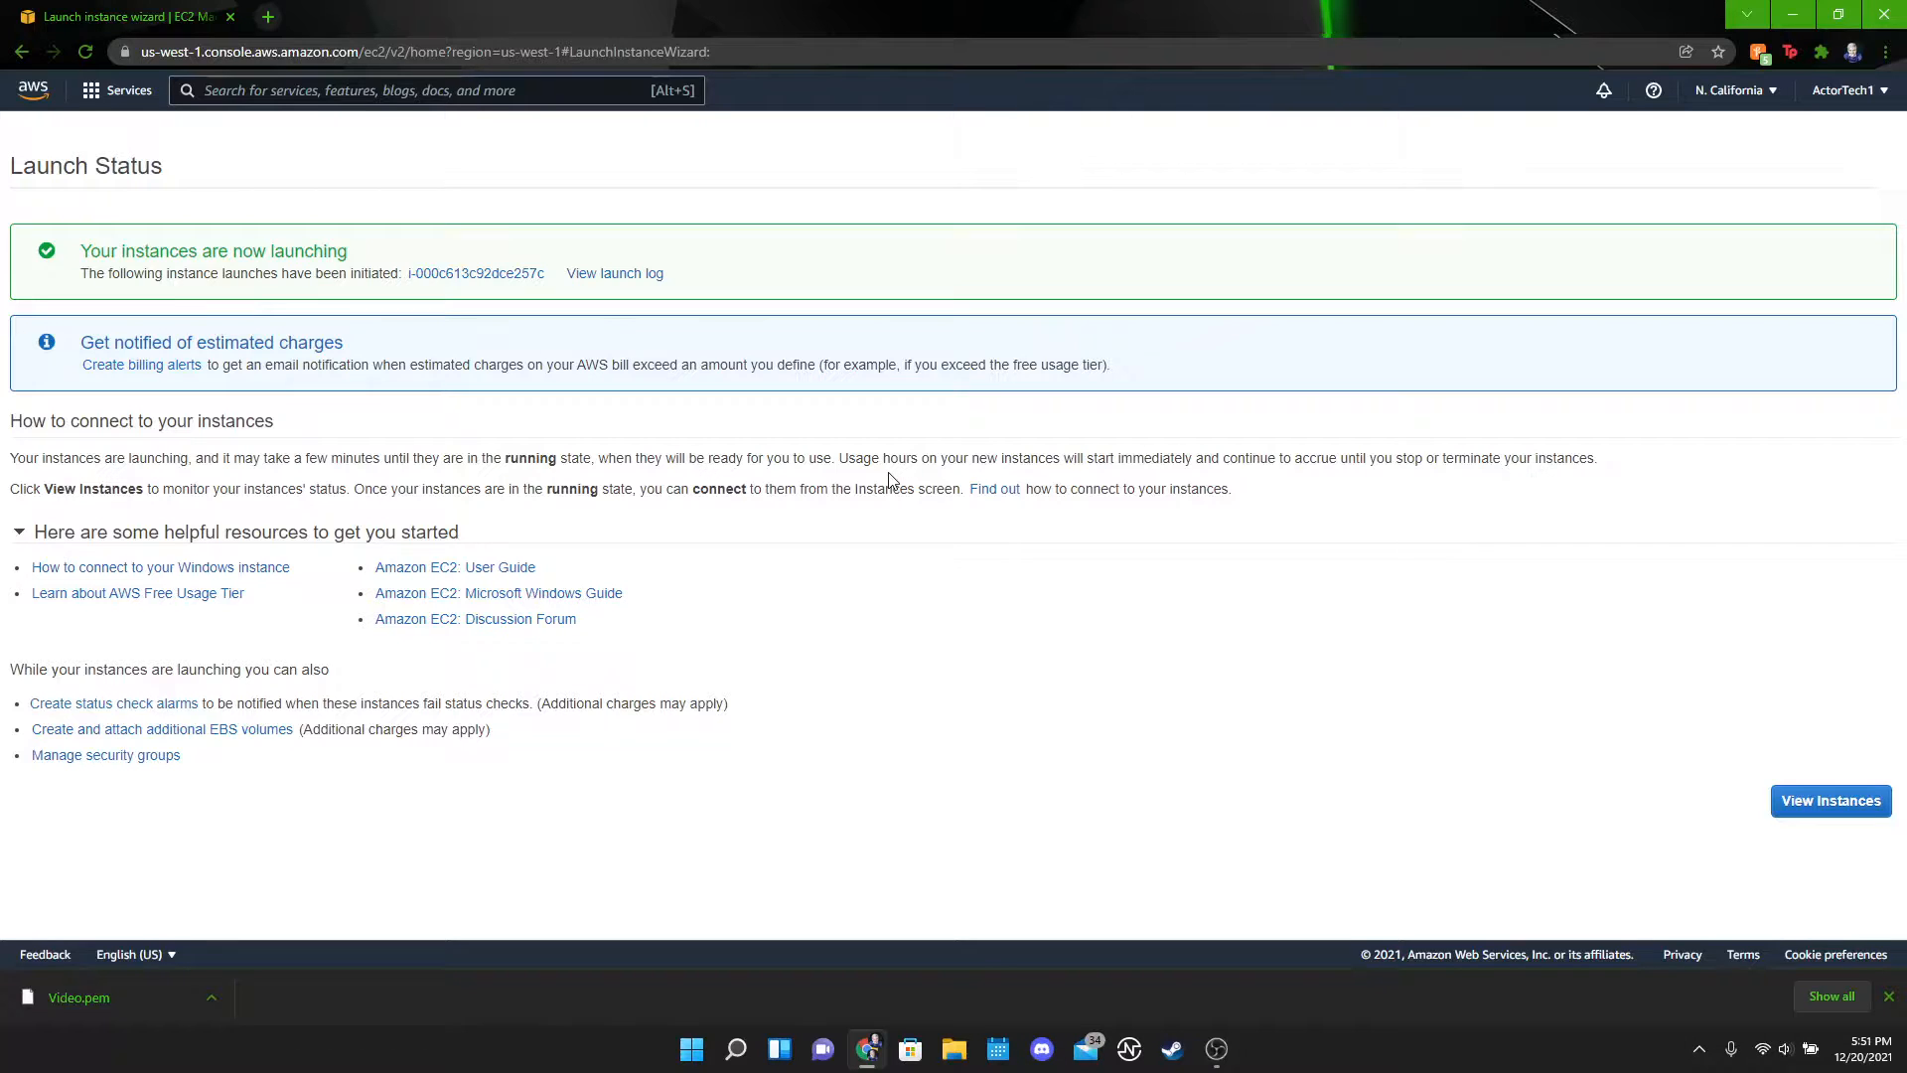
Refresh the Windows_2022_Video instance until it is Running and verify both status checks pass
click(489, 274)
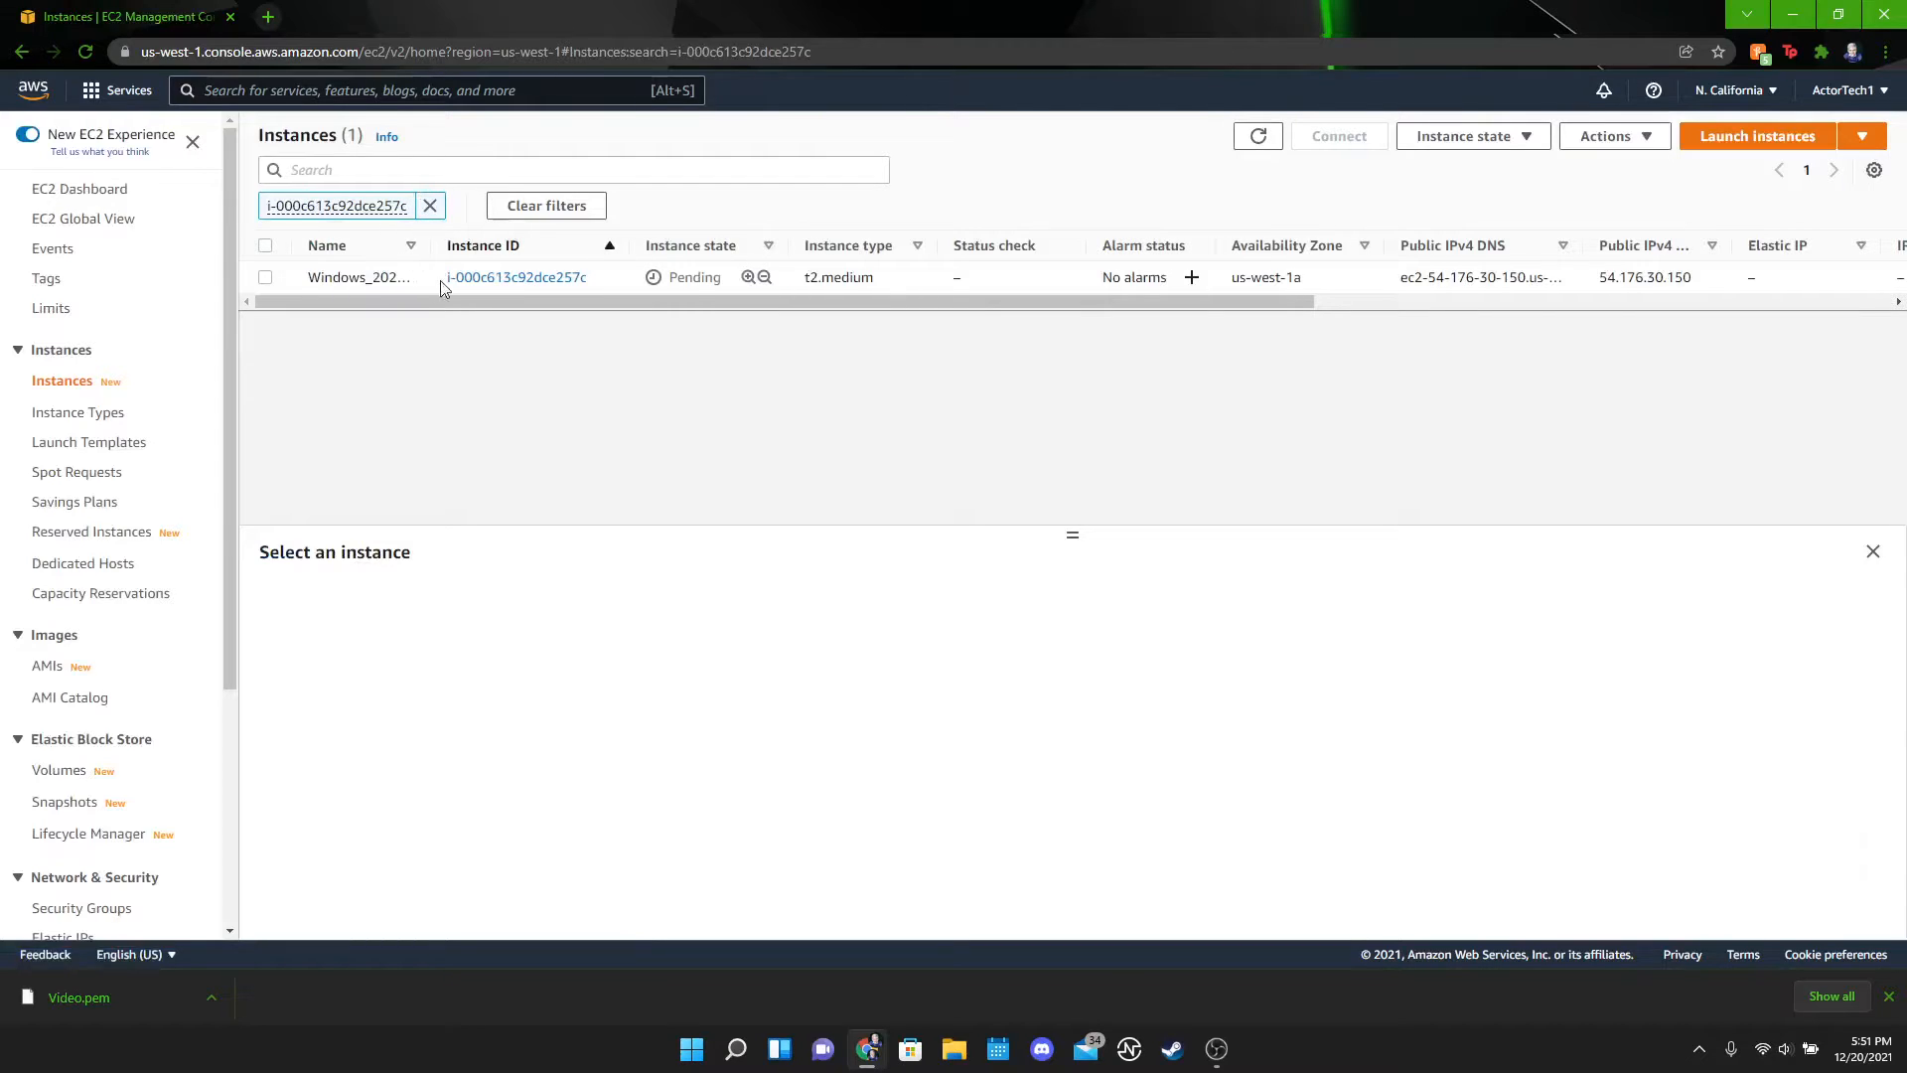
click(506, 281)
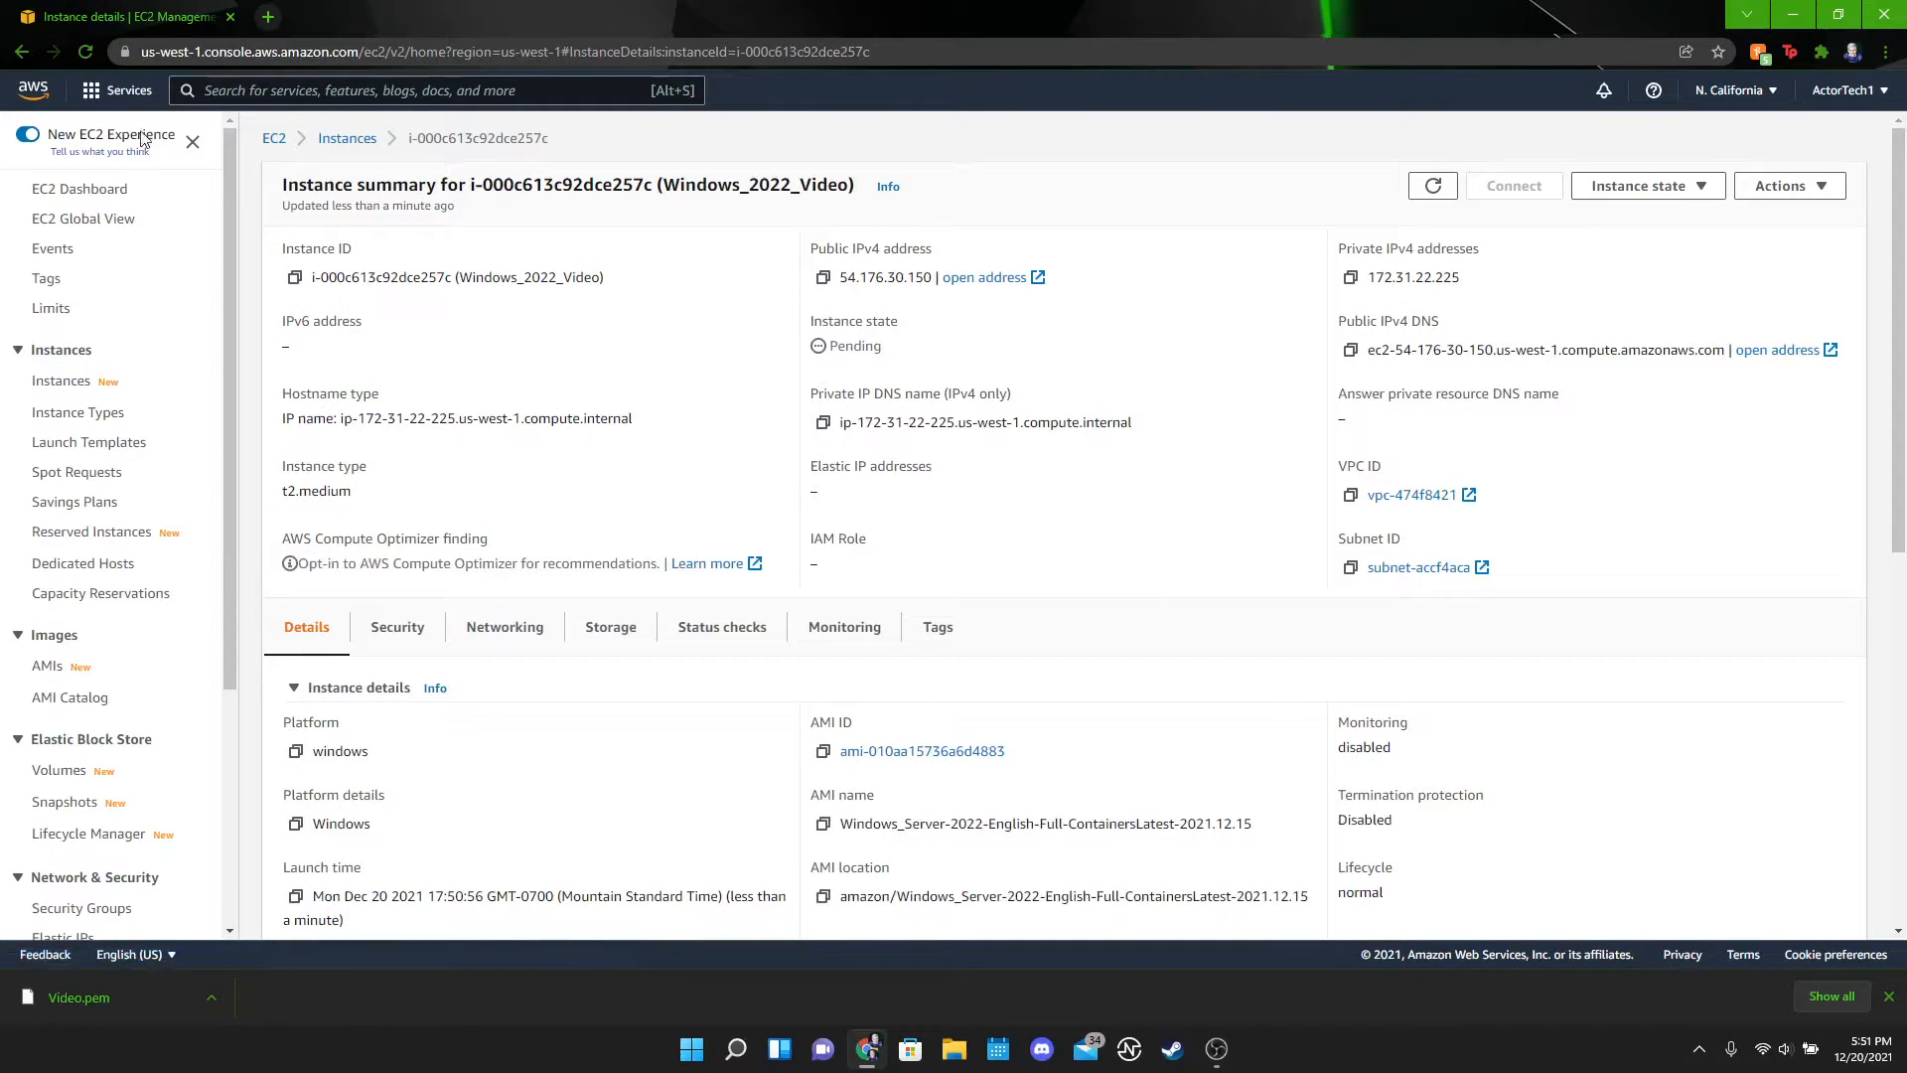
click(85, 52)
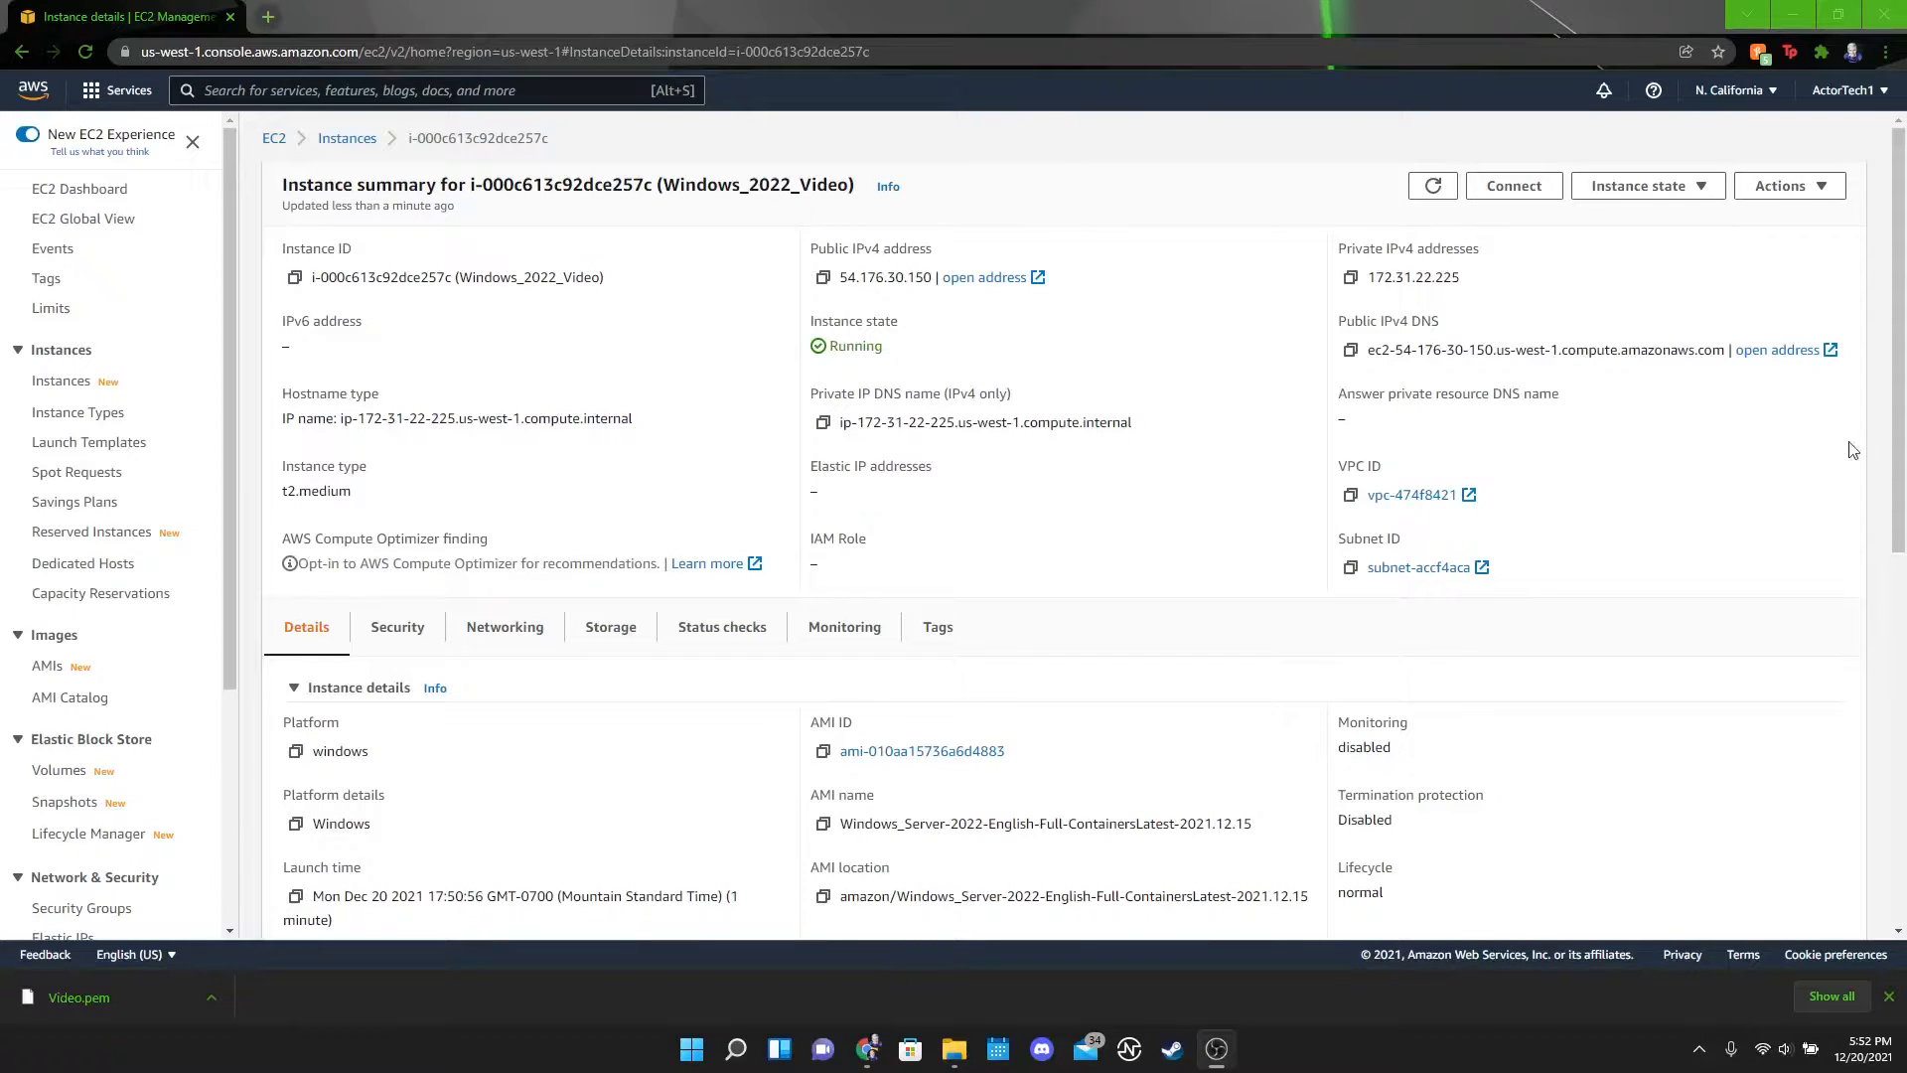
click(722, 629)
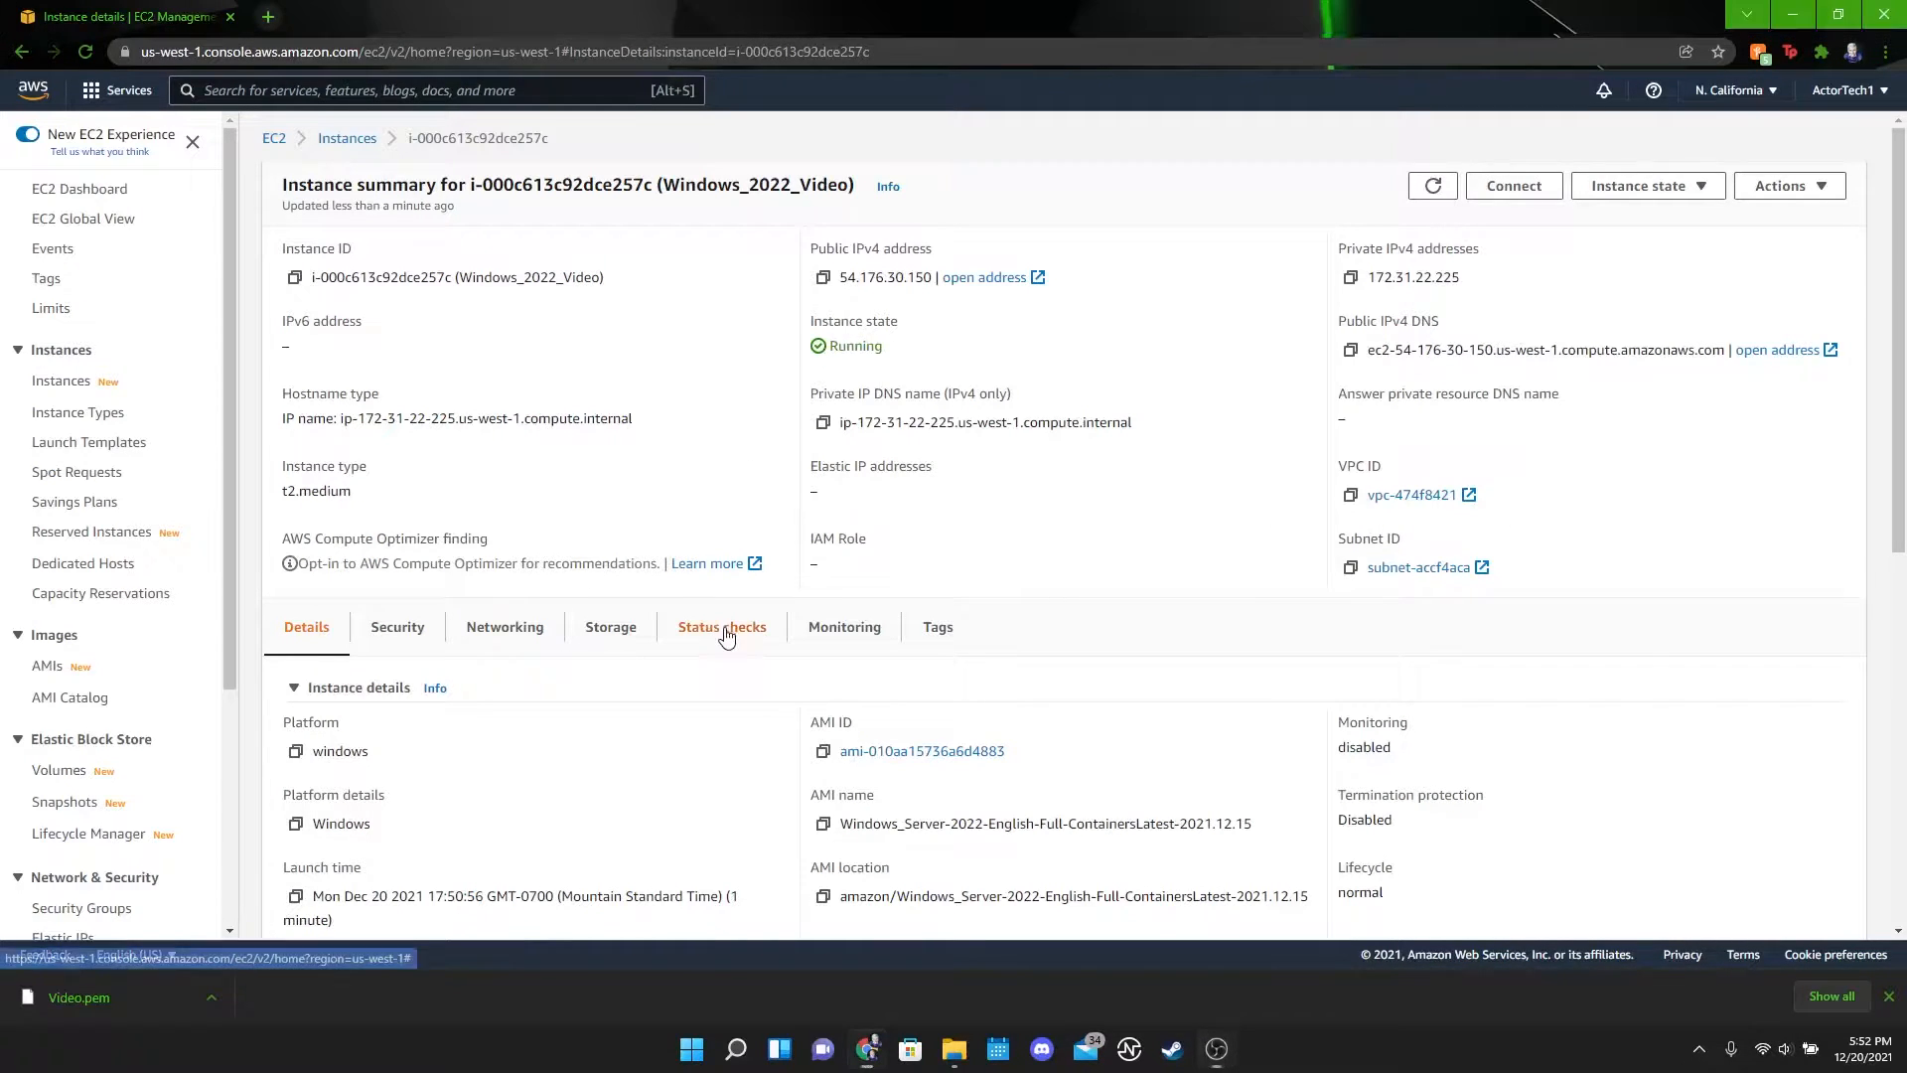
drag(326, 798, 484, 811)
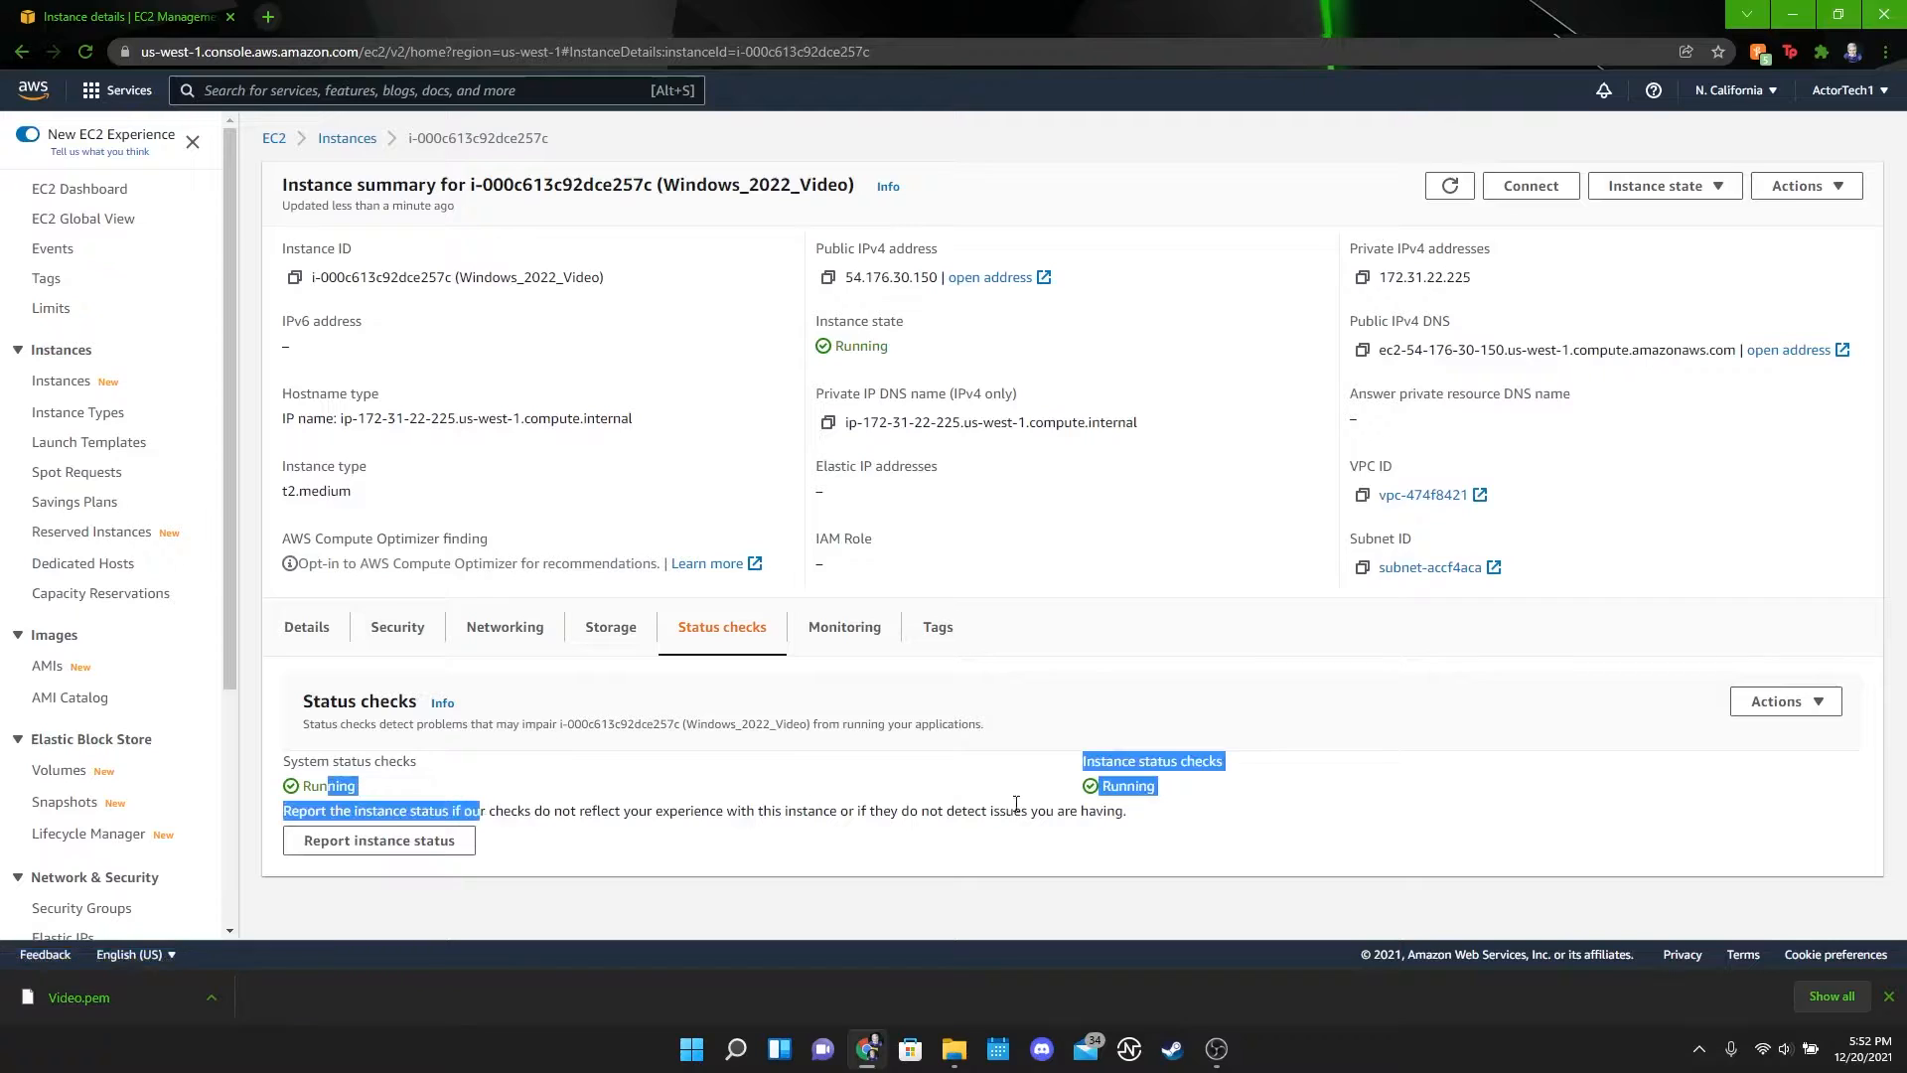
click(1087, 786)
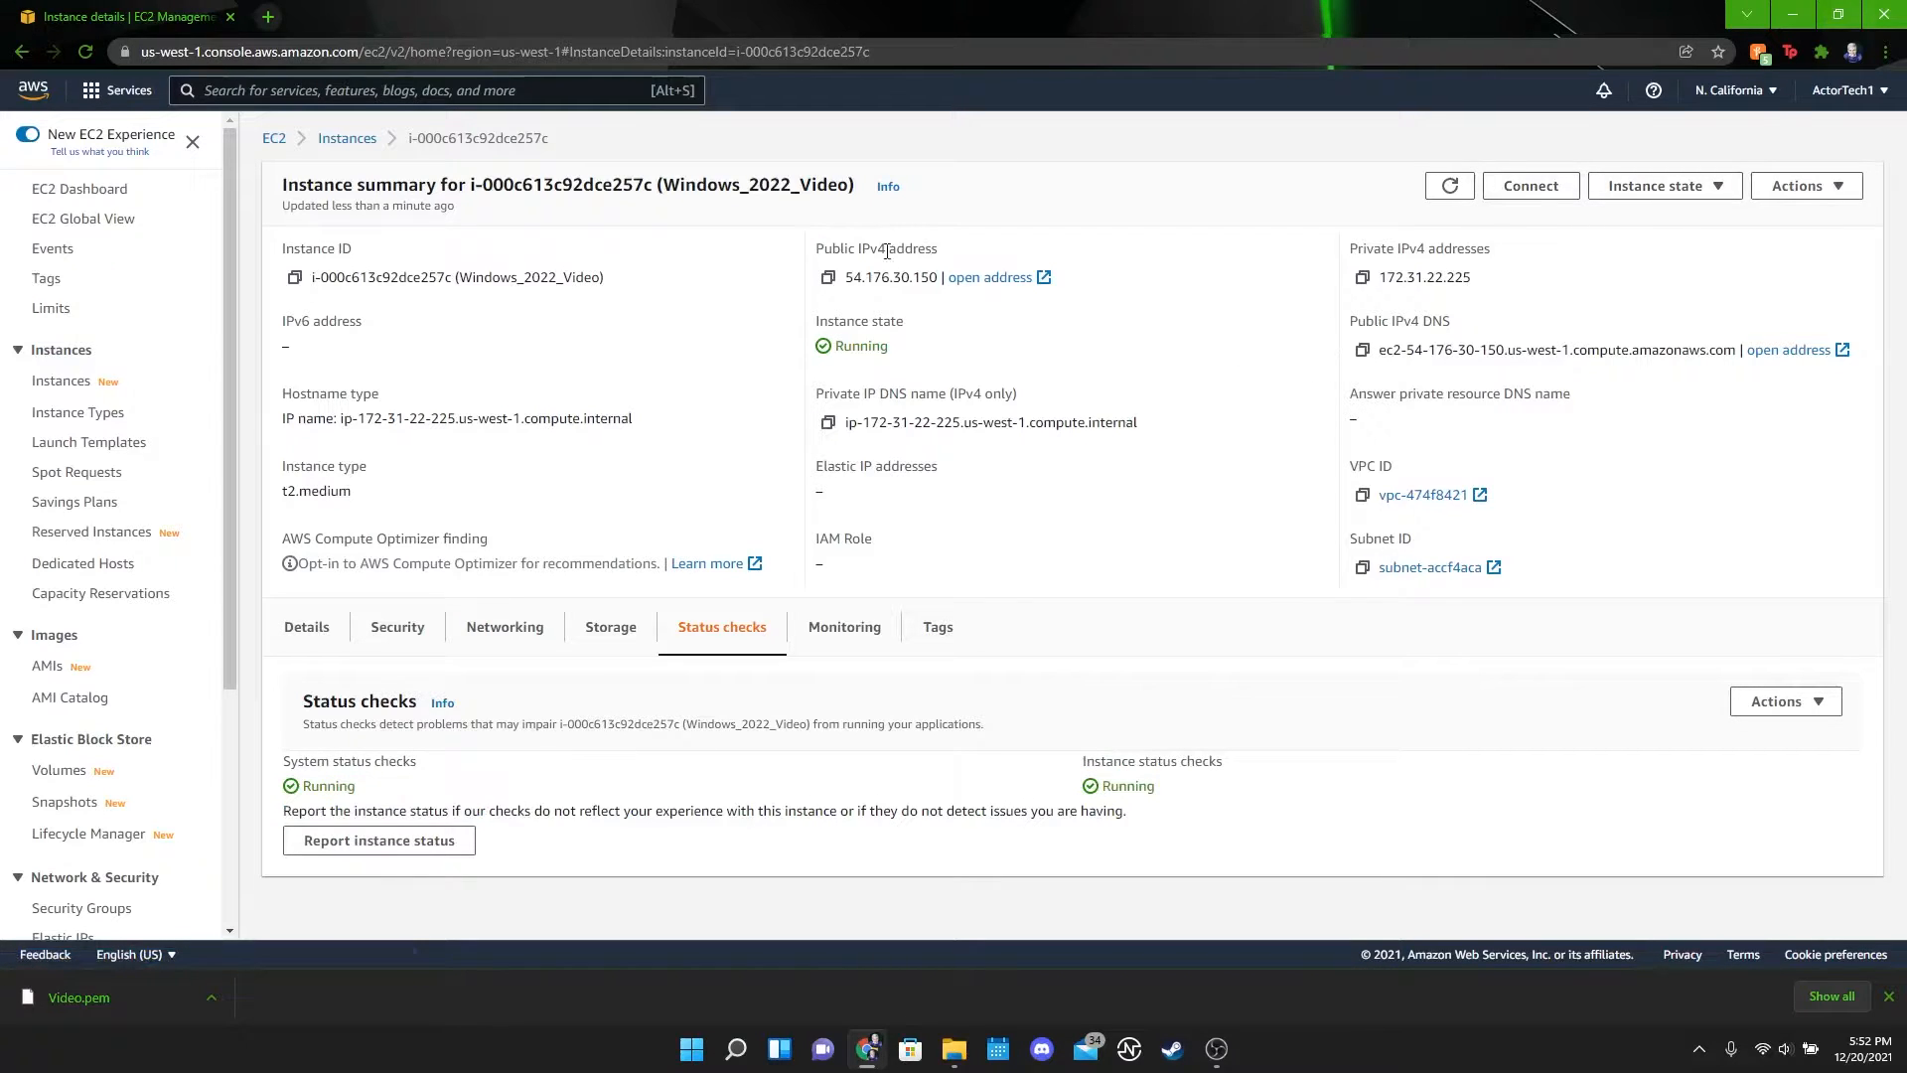
click(1530, 187)
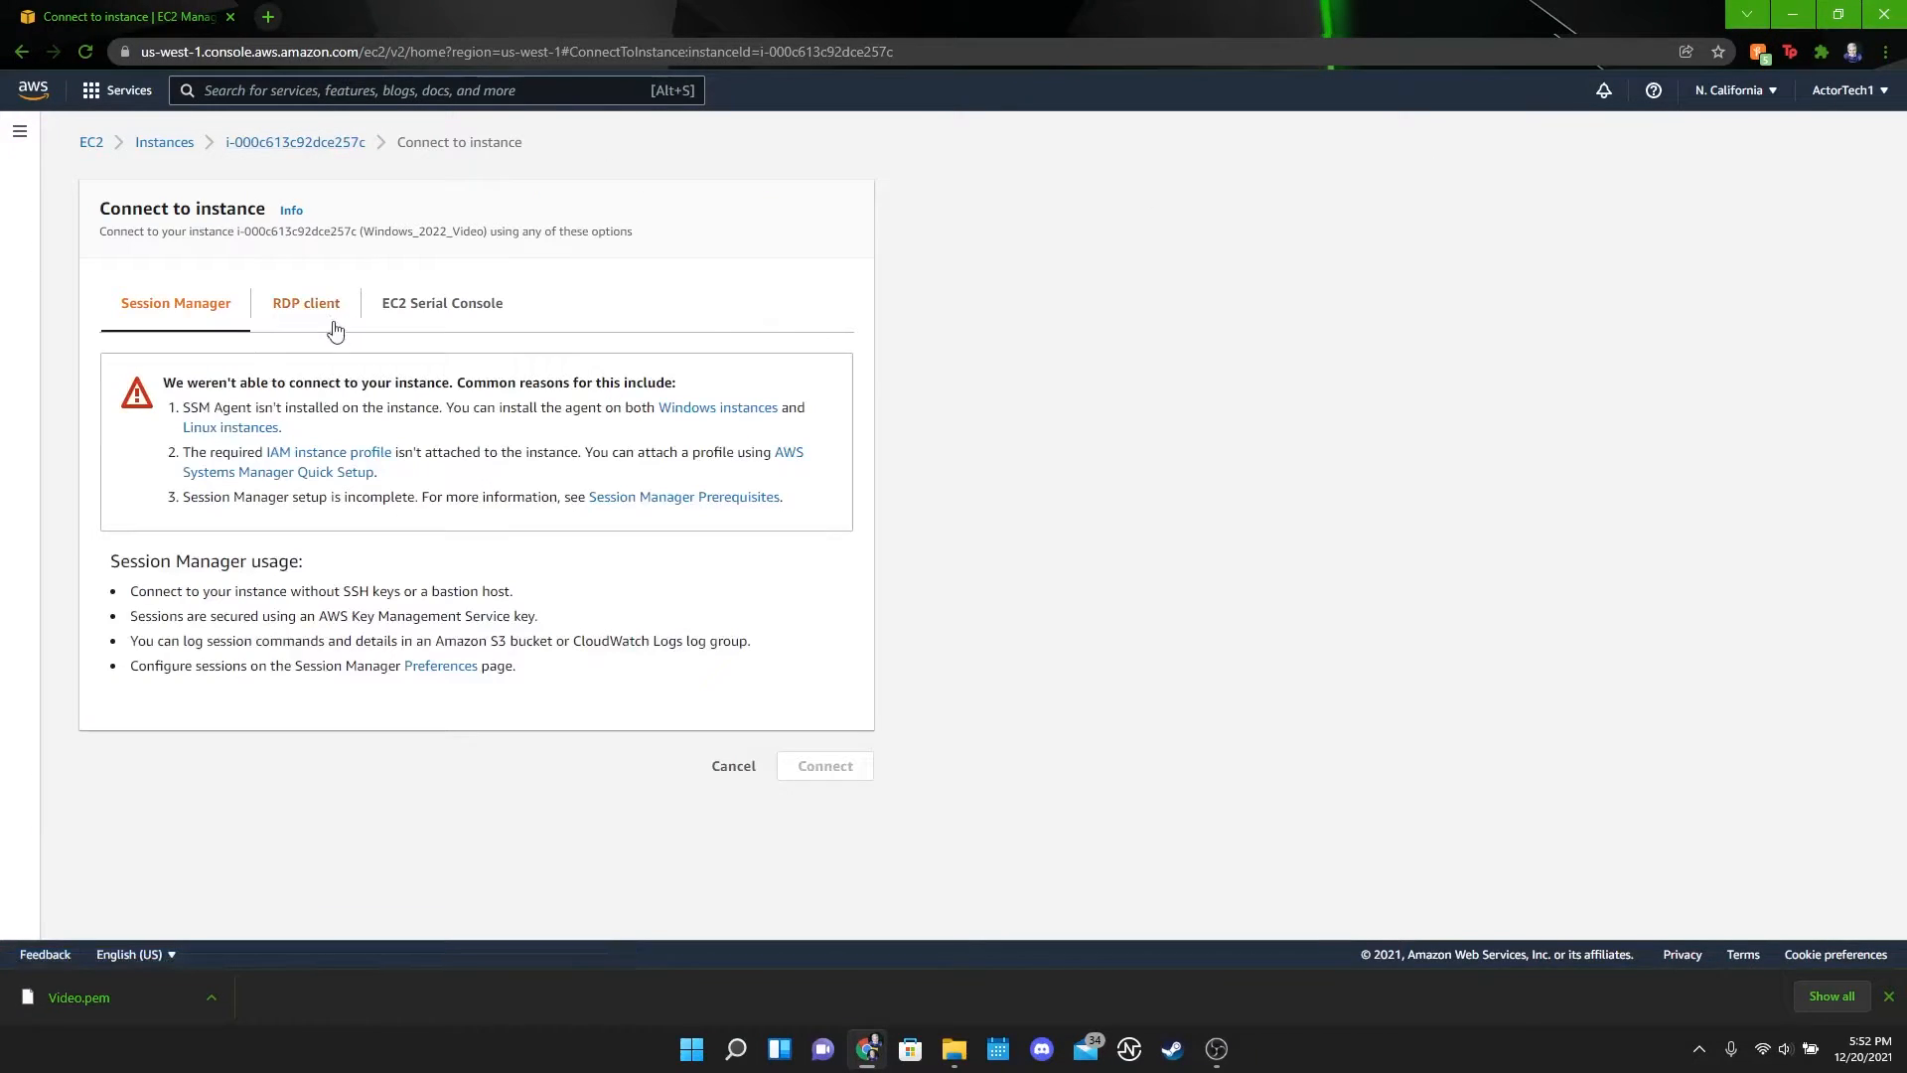
Try Get password under RDP client, find it not ready yet, and return to the instance summary
click(308, 304)
click(220, 608)
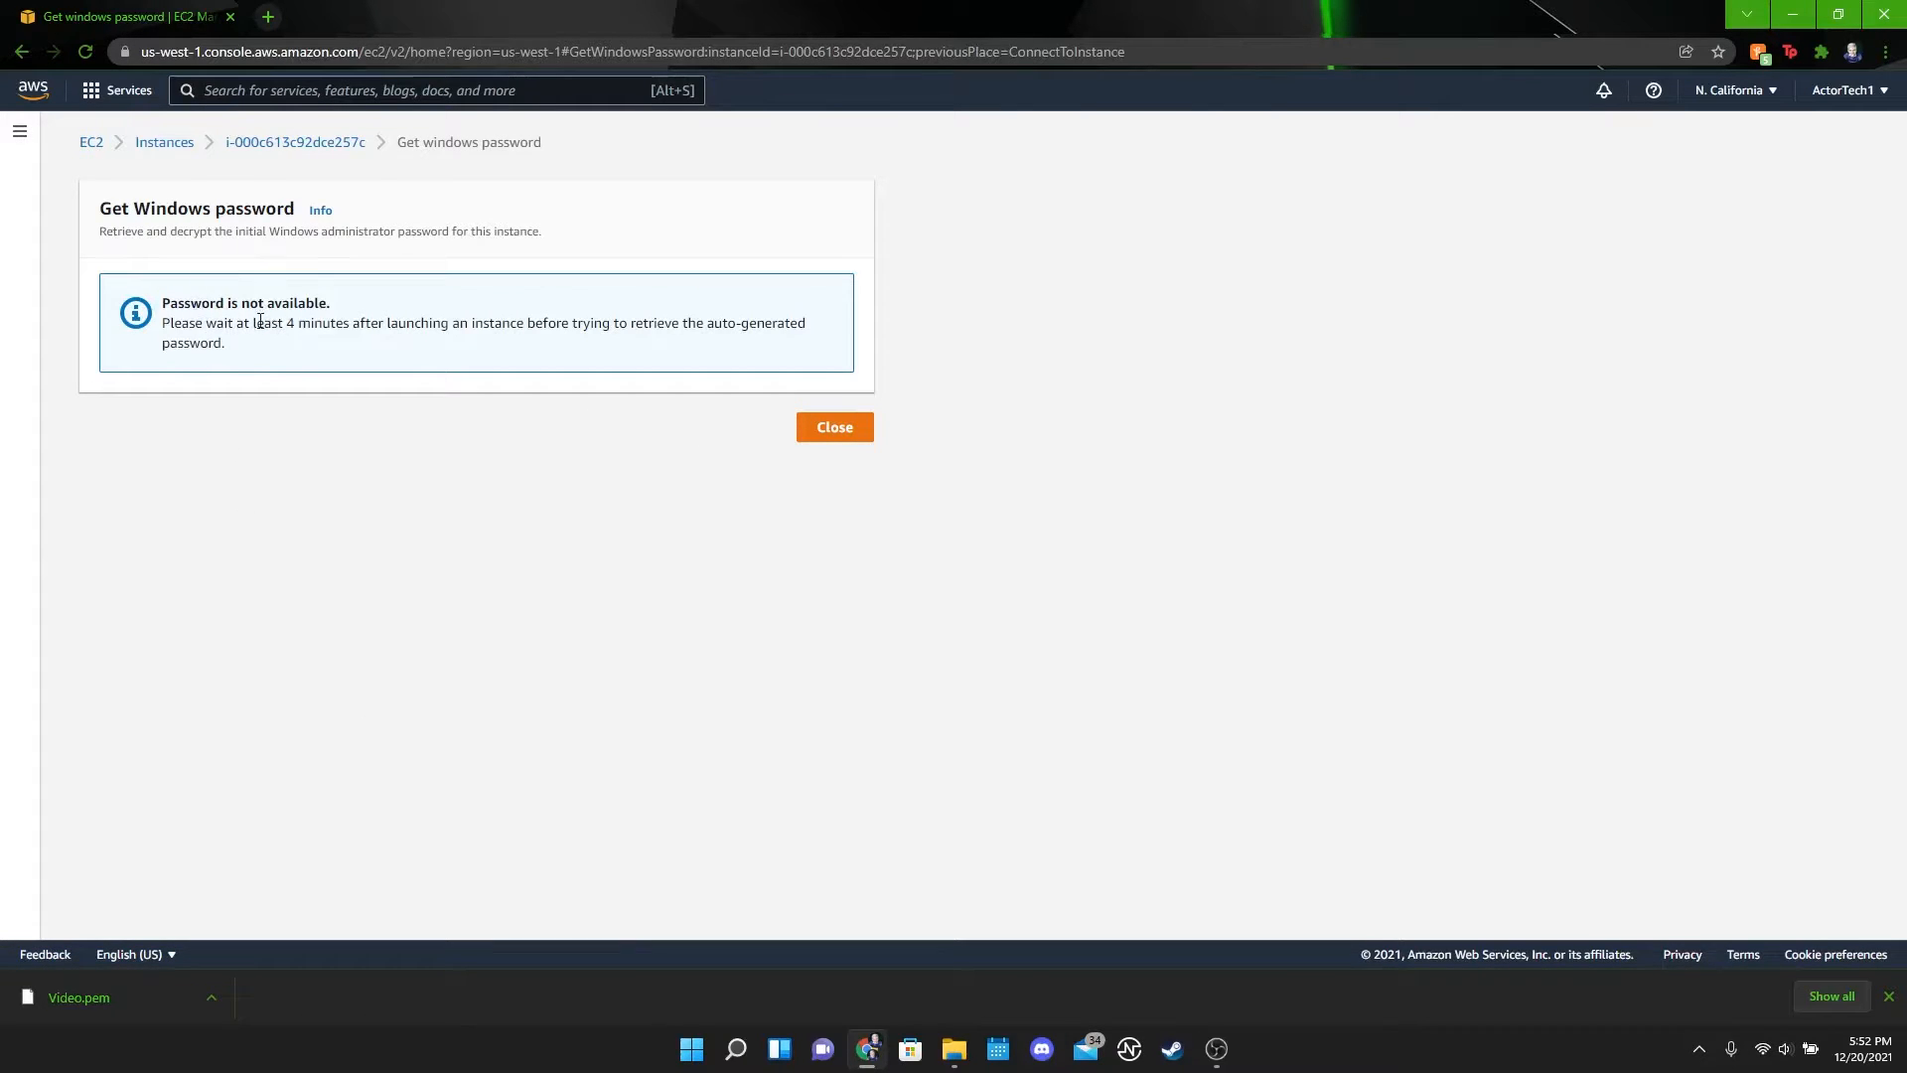
drag(258, 323, 363, 325)
click(364, 325)
click(297, 147)
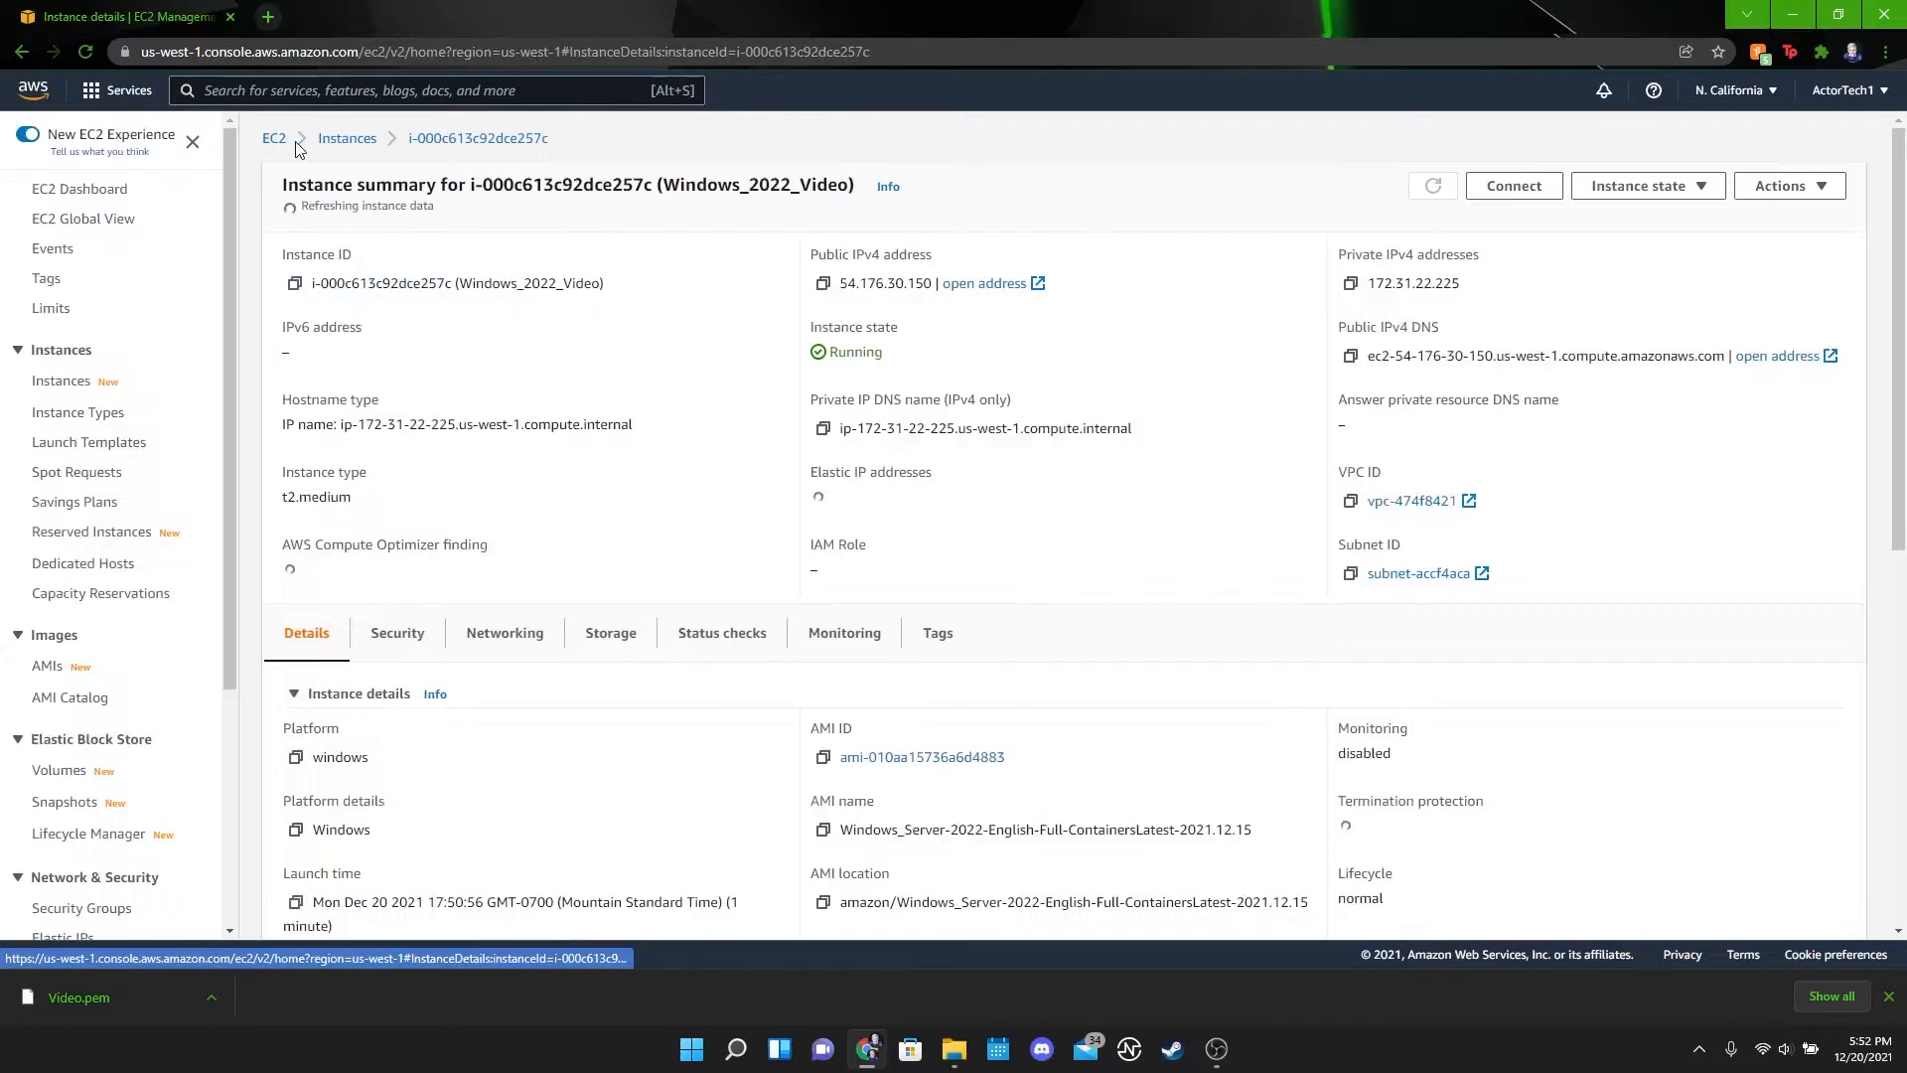
drag(491, 280, 593, 365)
click(593, 365)
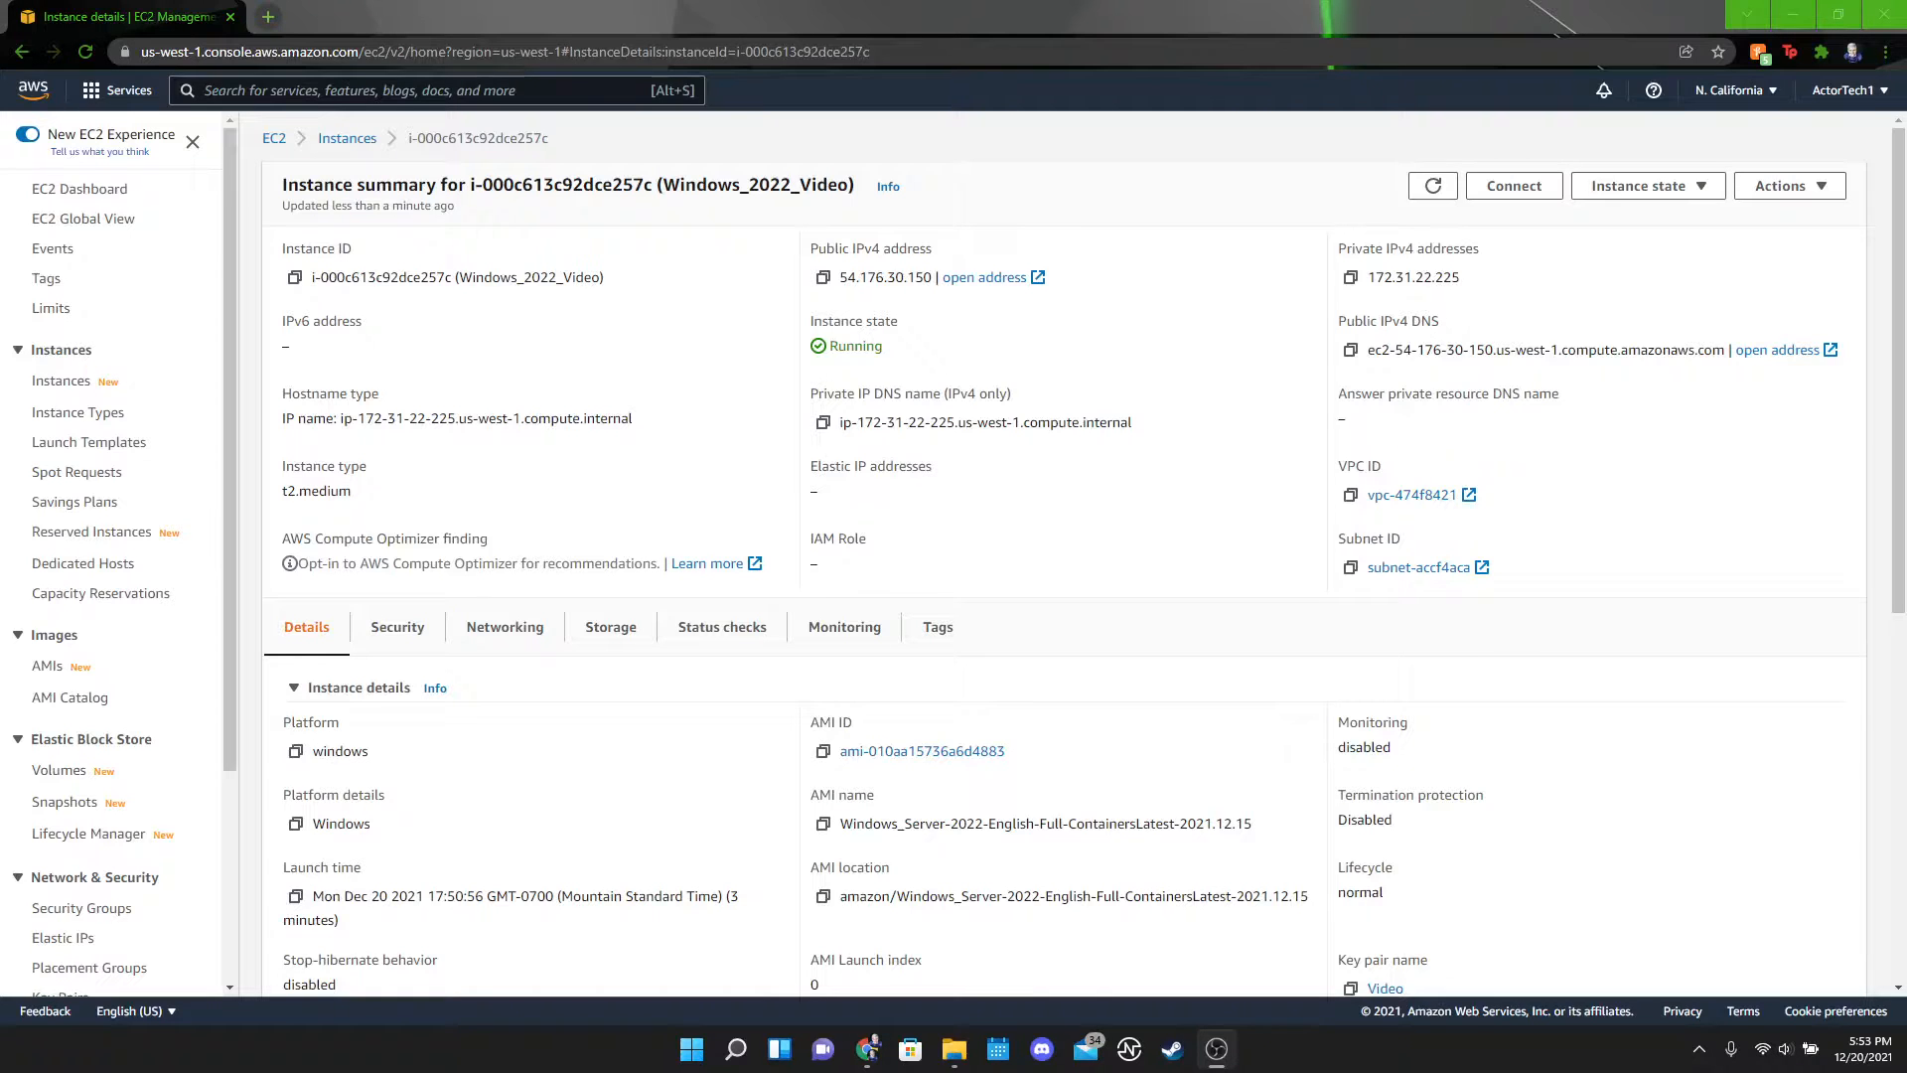
click(1324, 294)
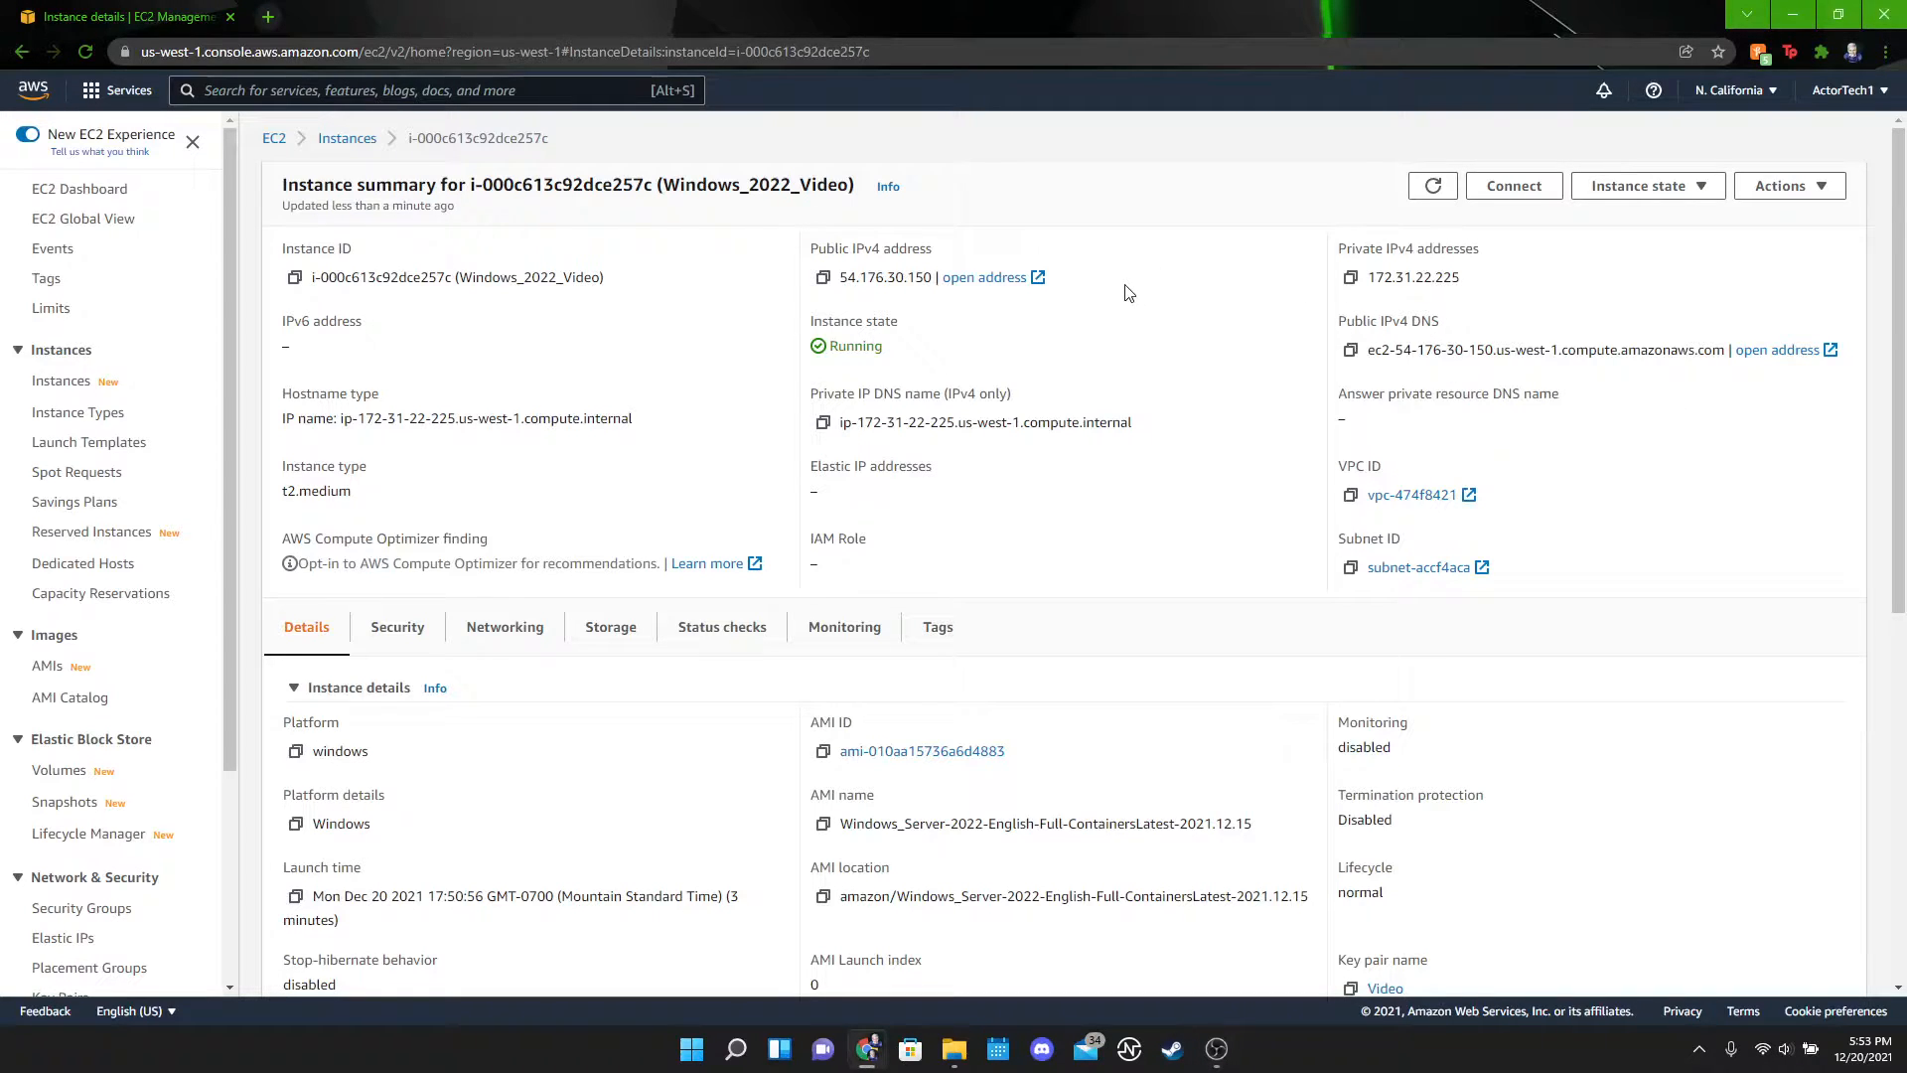
Decrypt the Windows administrator password using the Video.pem key file from Downloads
click(1516, 192)
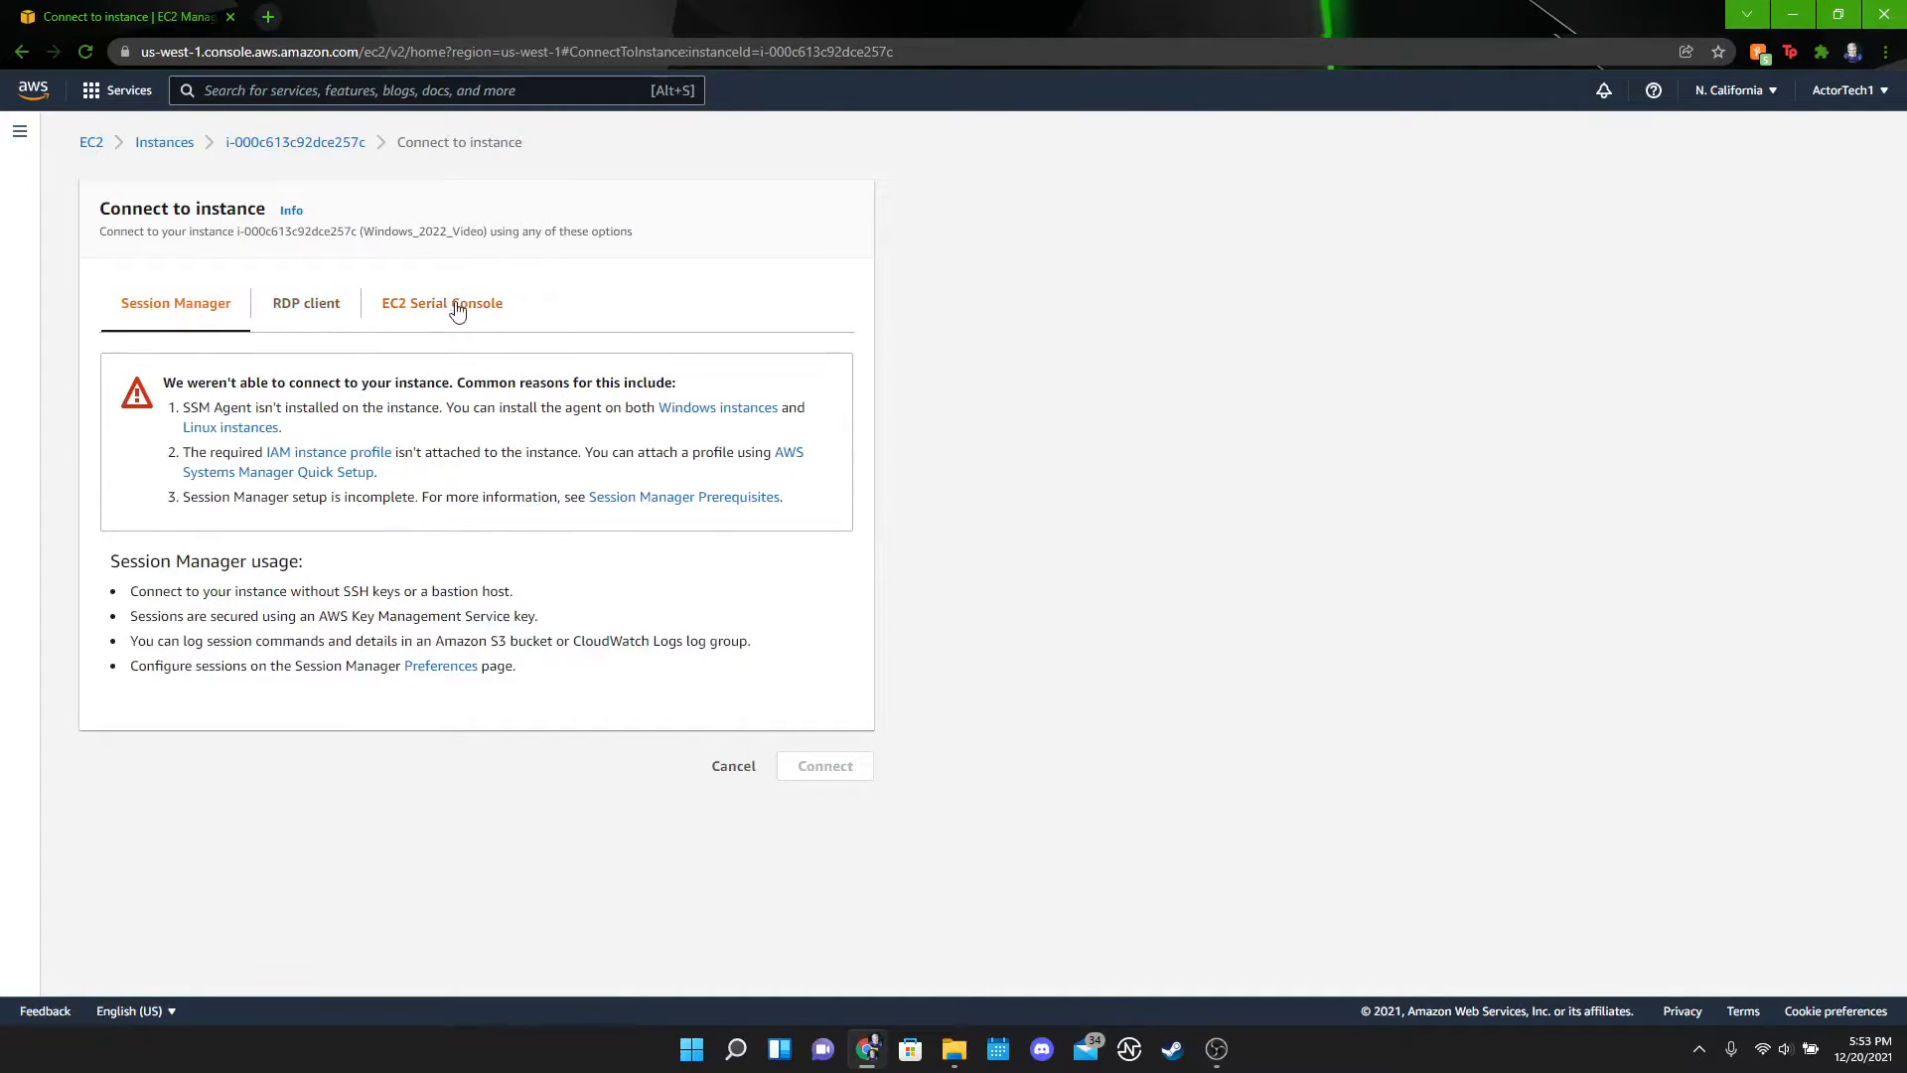
click(287, 310)
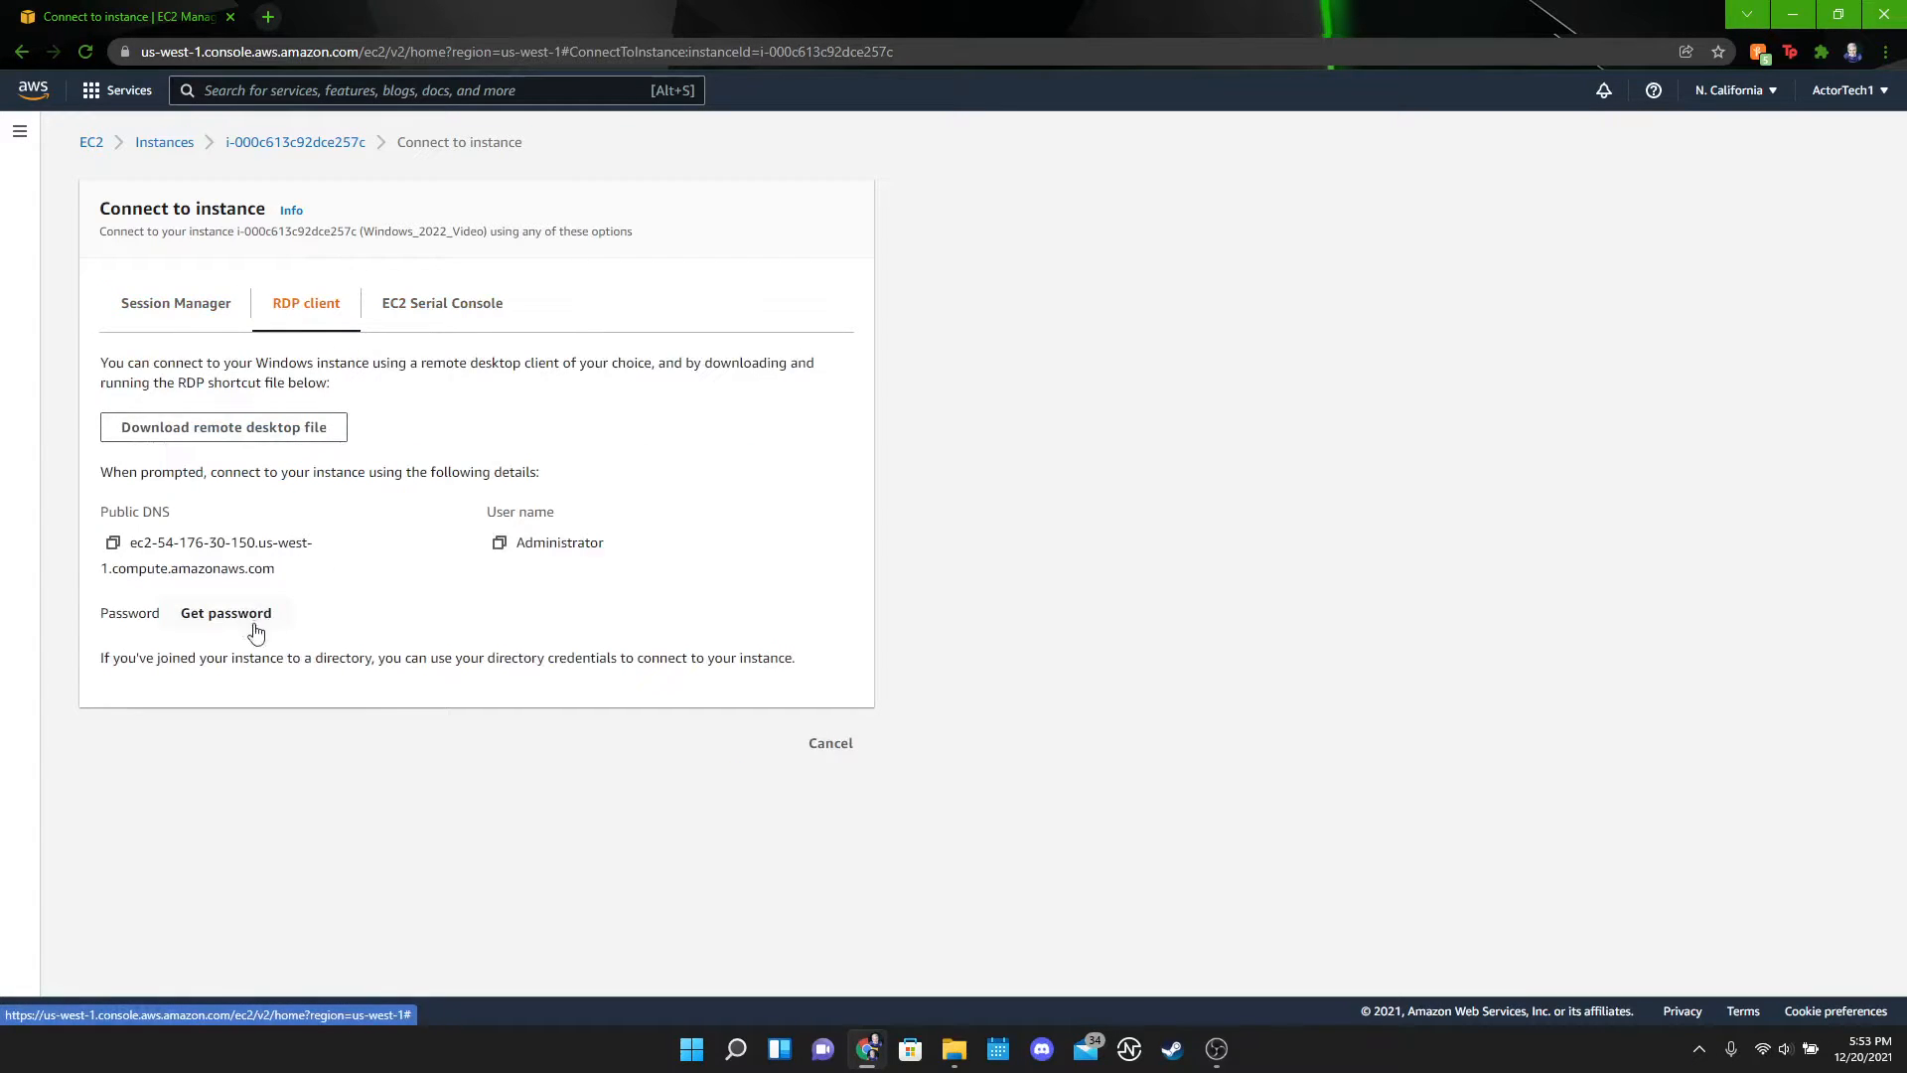
click(221, 616)
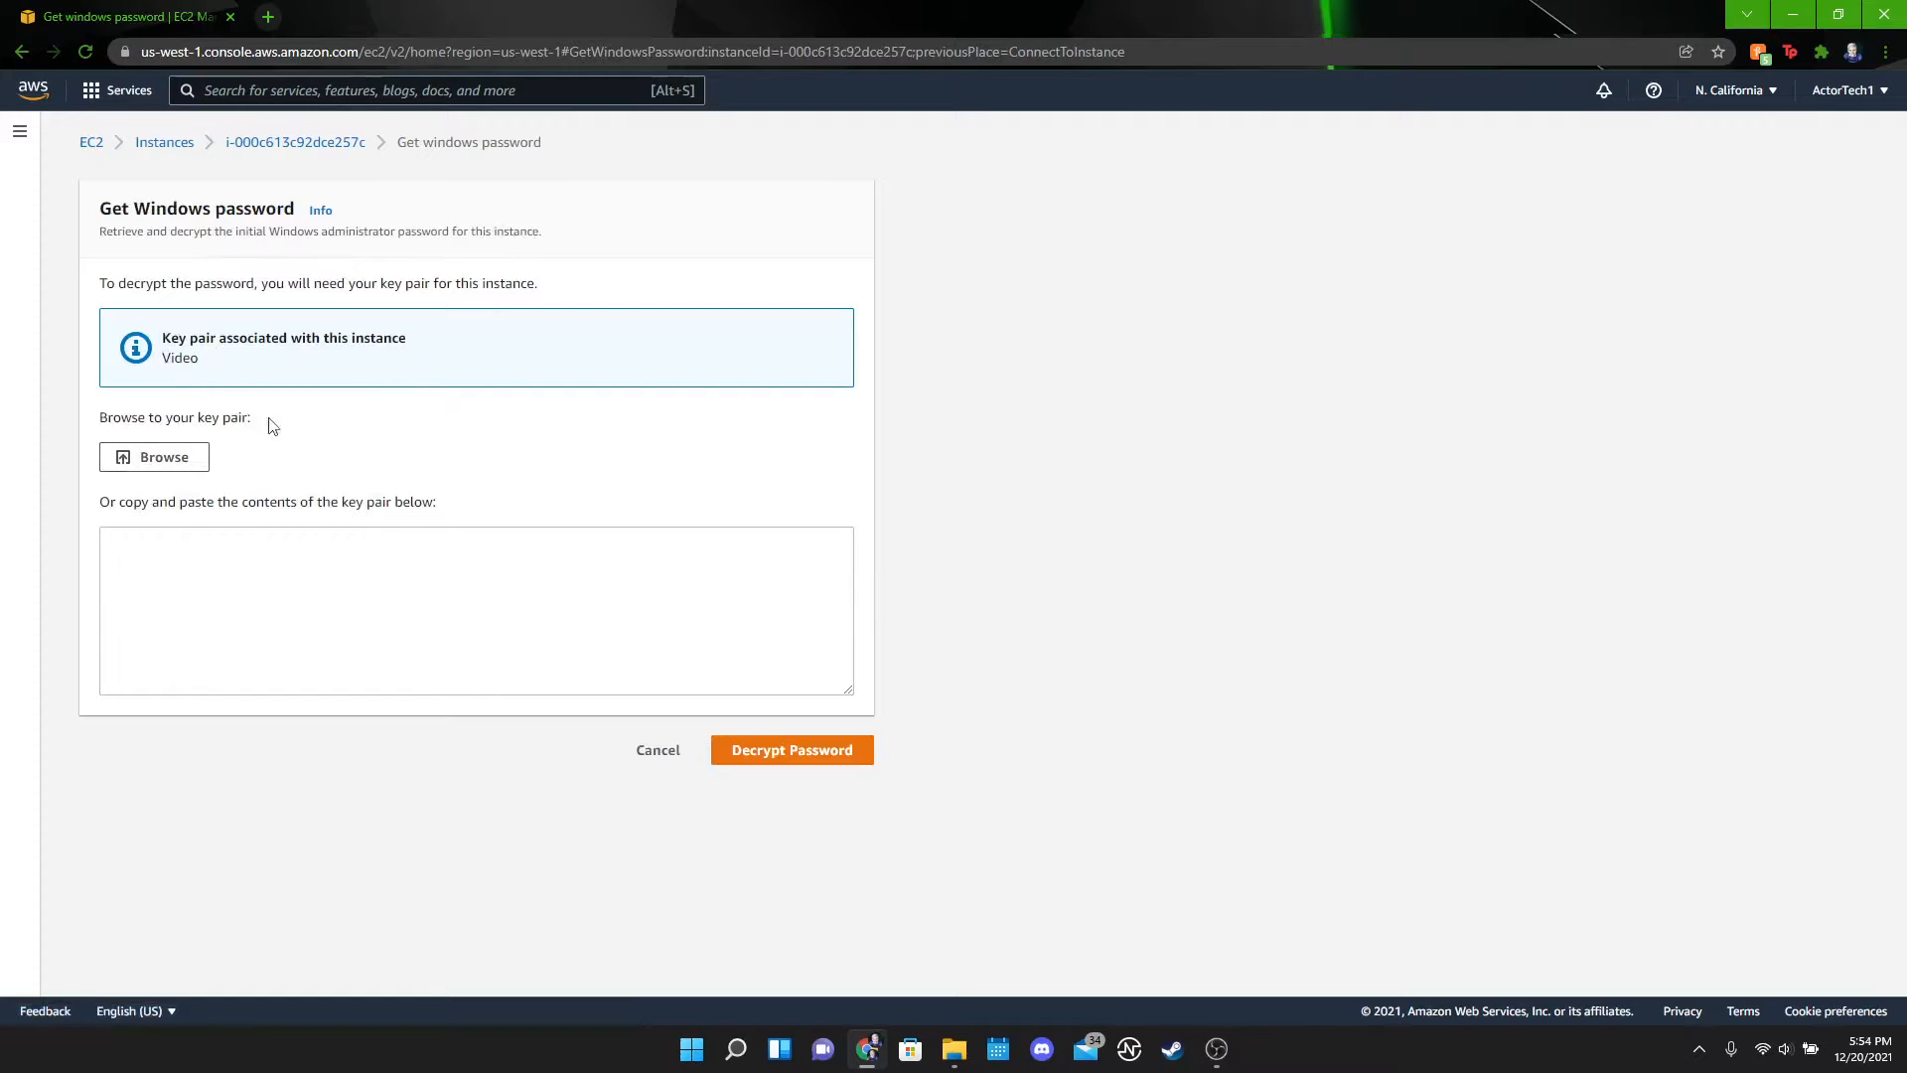
click(165, 459)
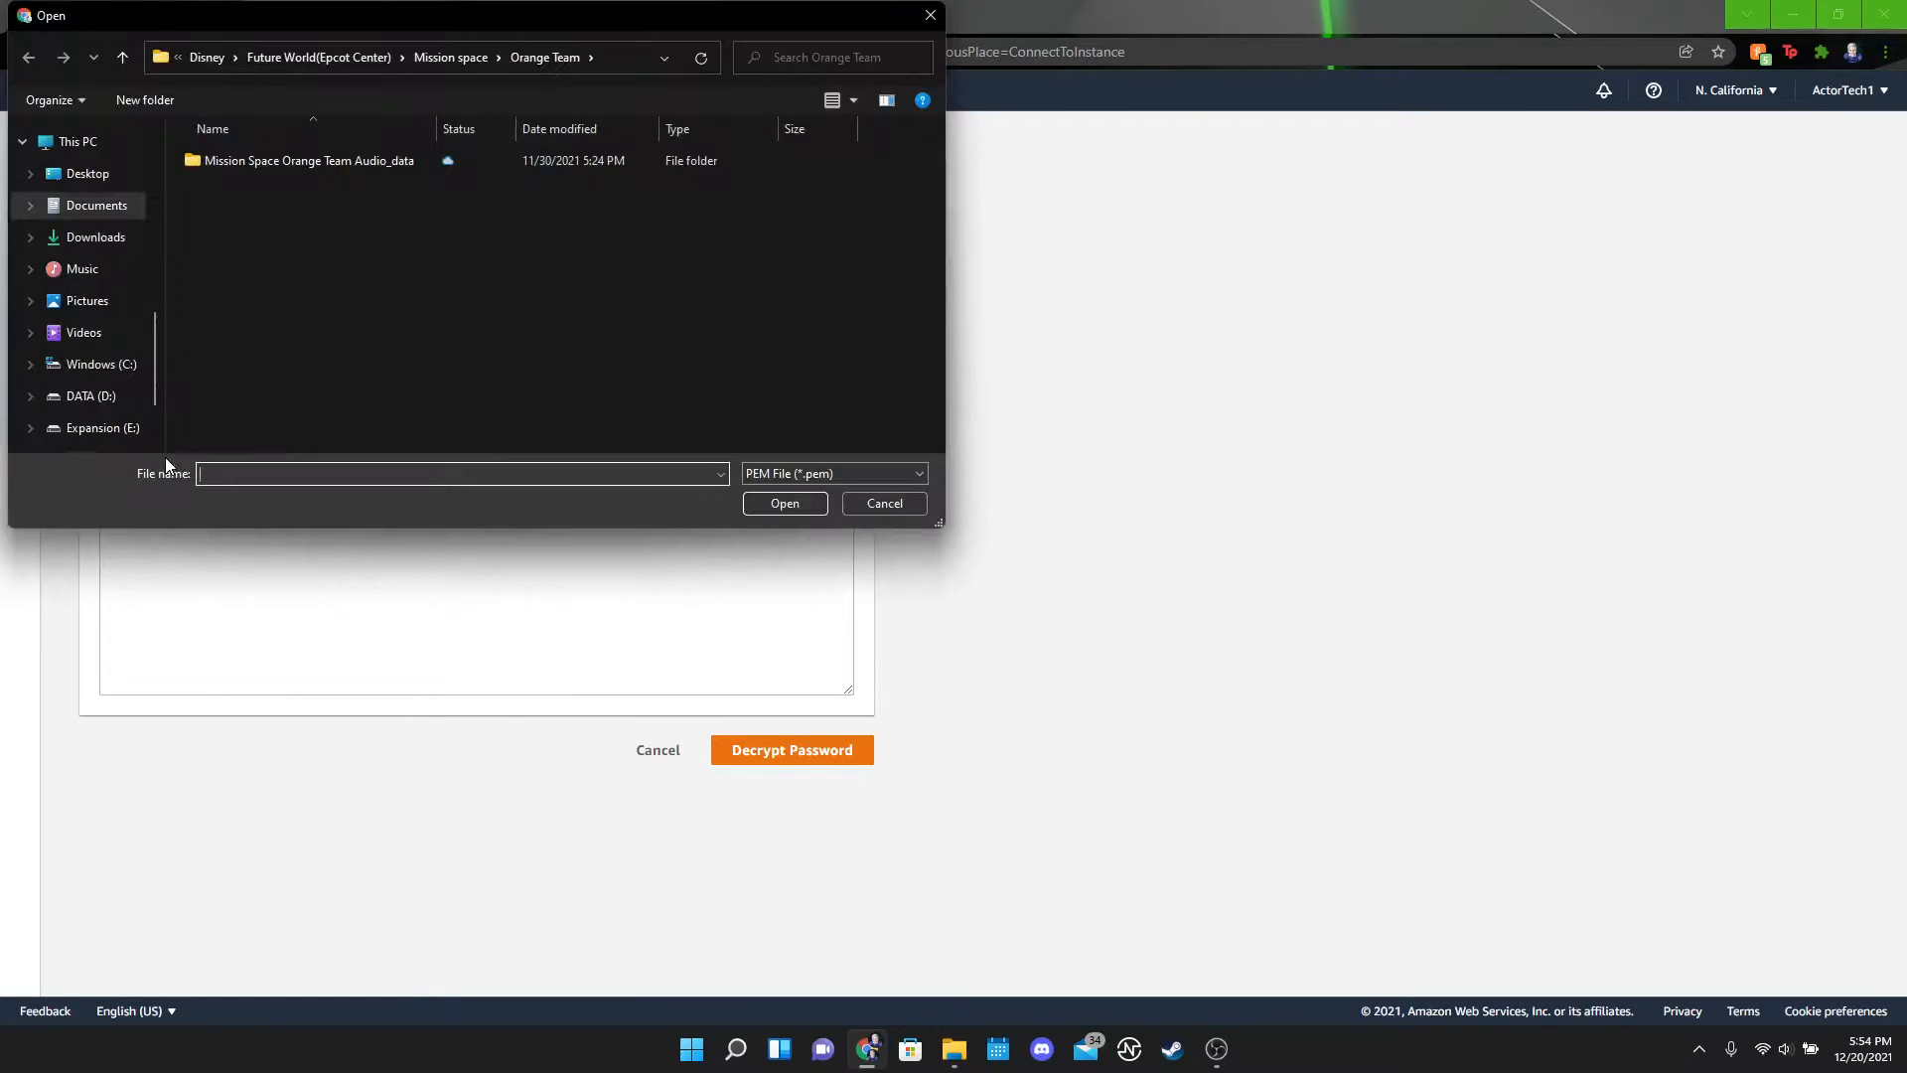
scroll(84, 248, up, 2)
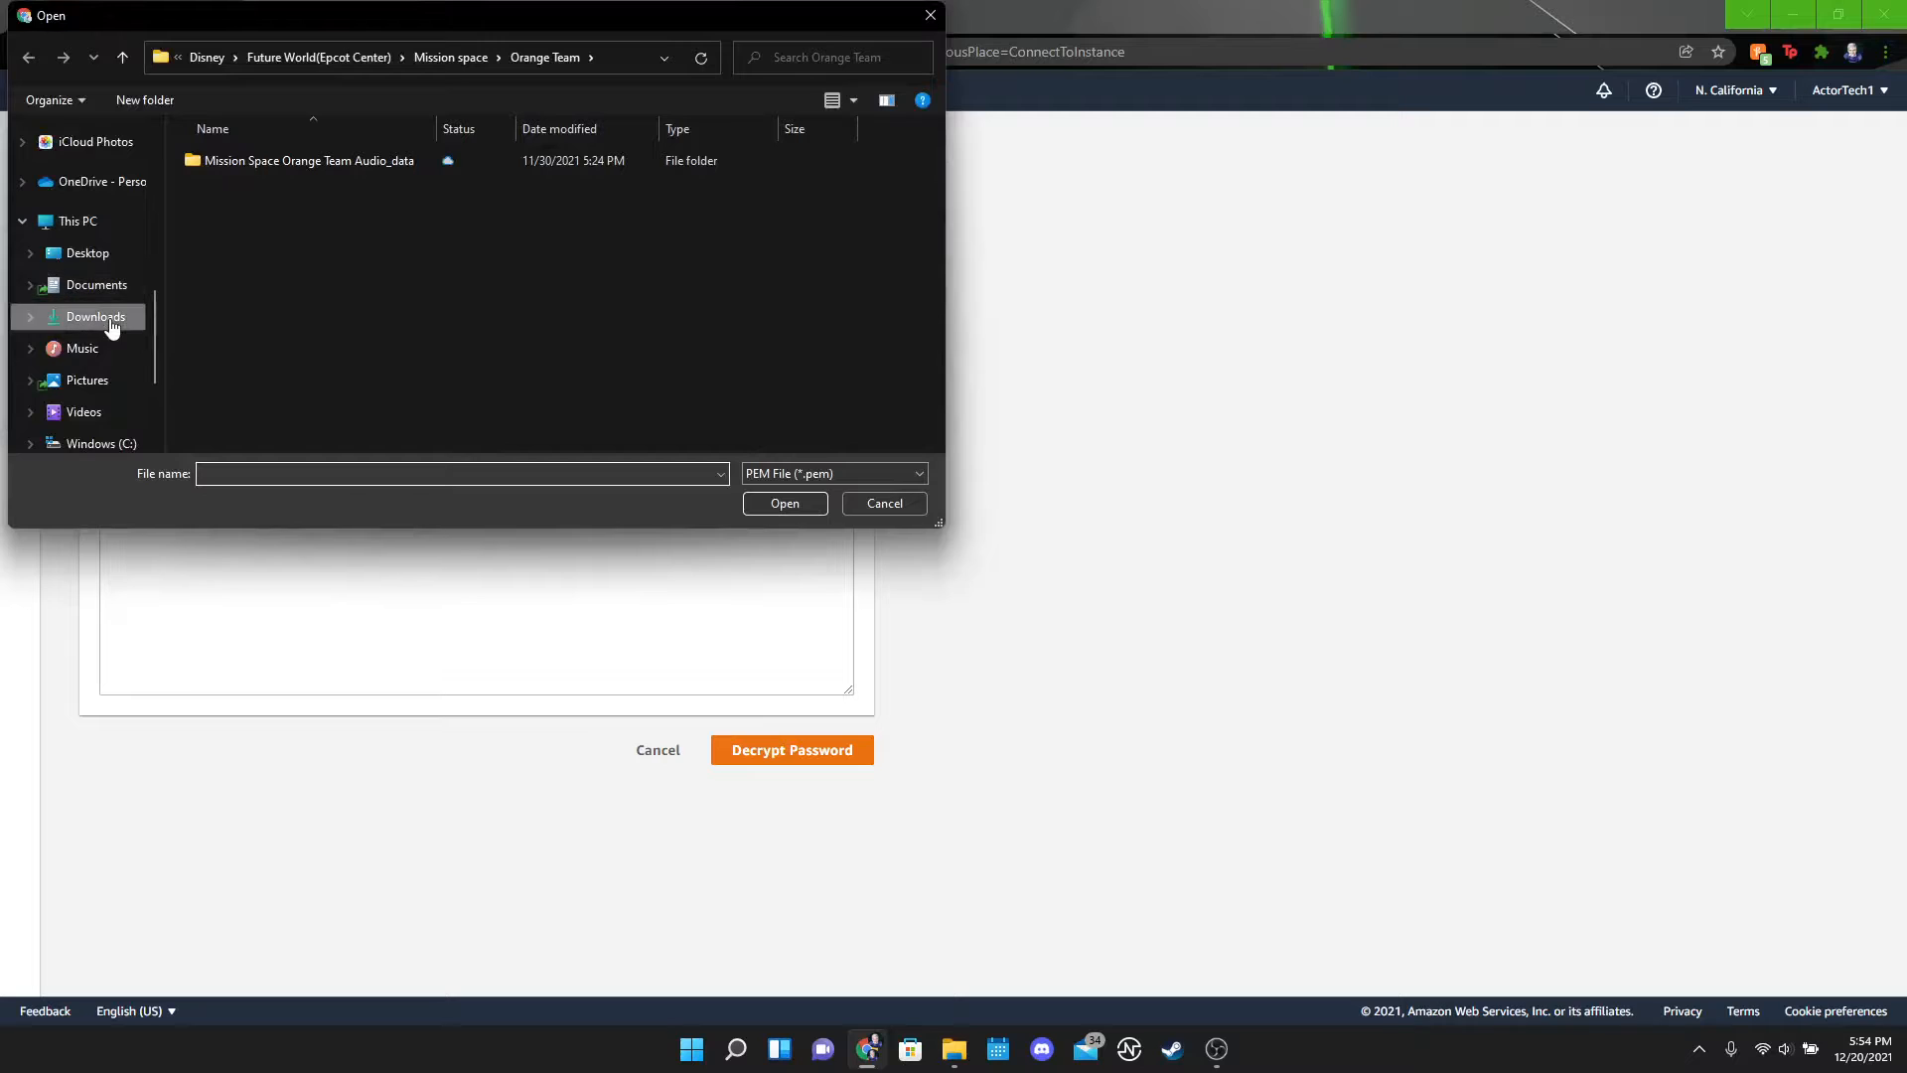
click(96, 317)
click(298, 189)
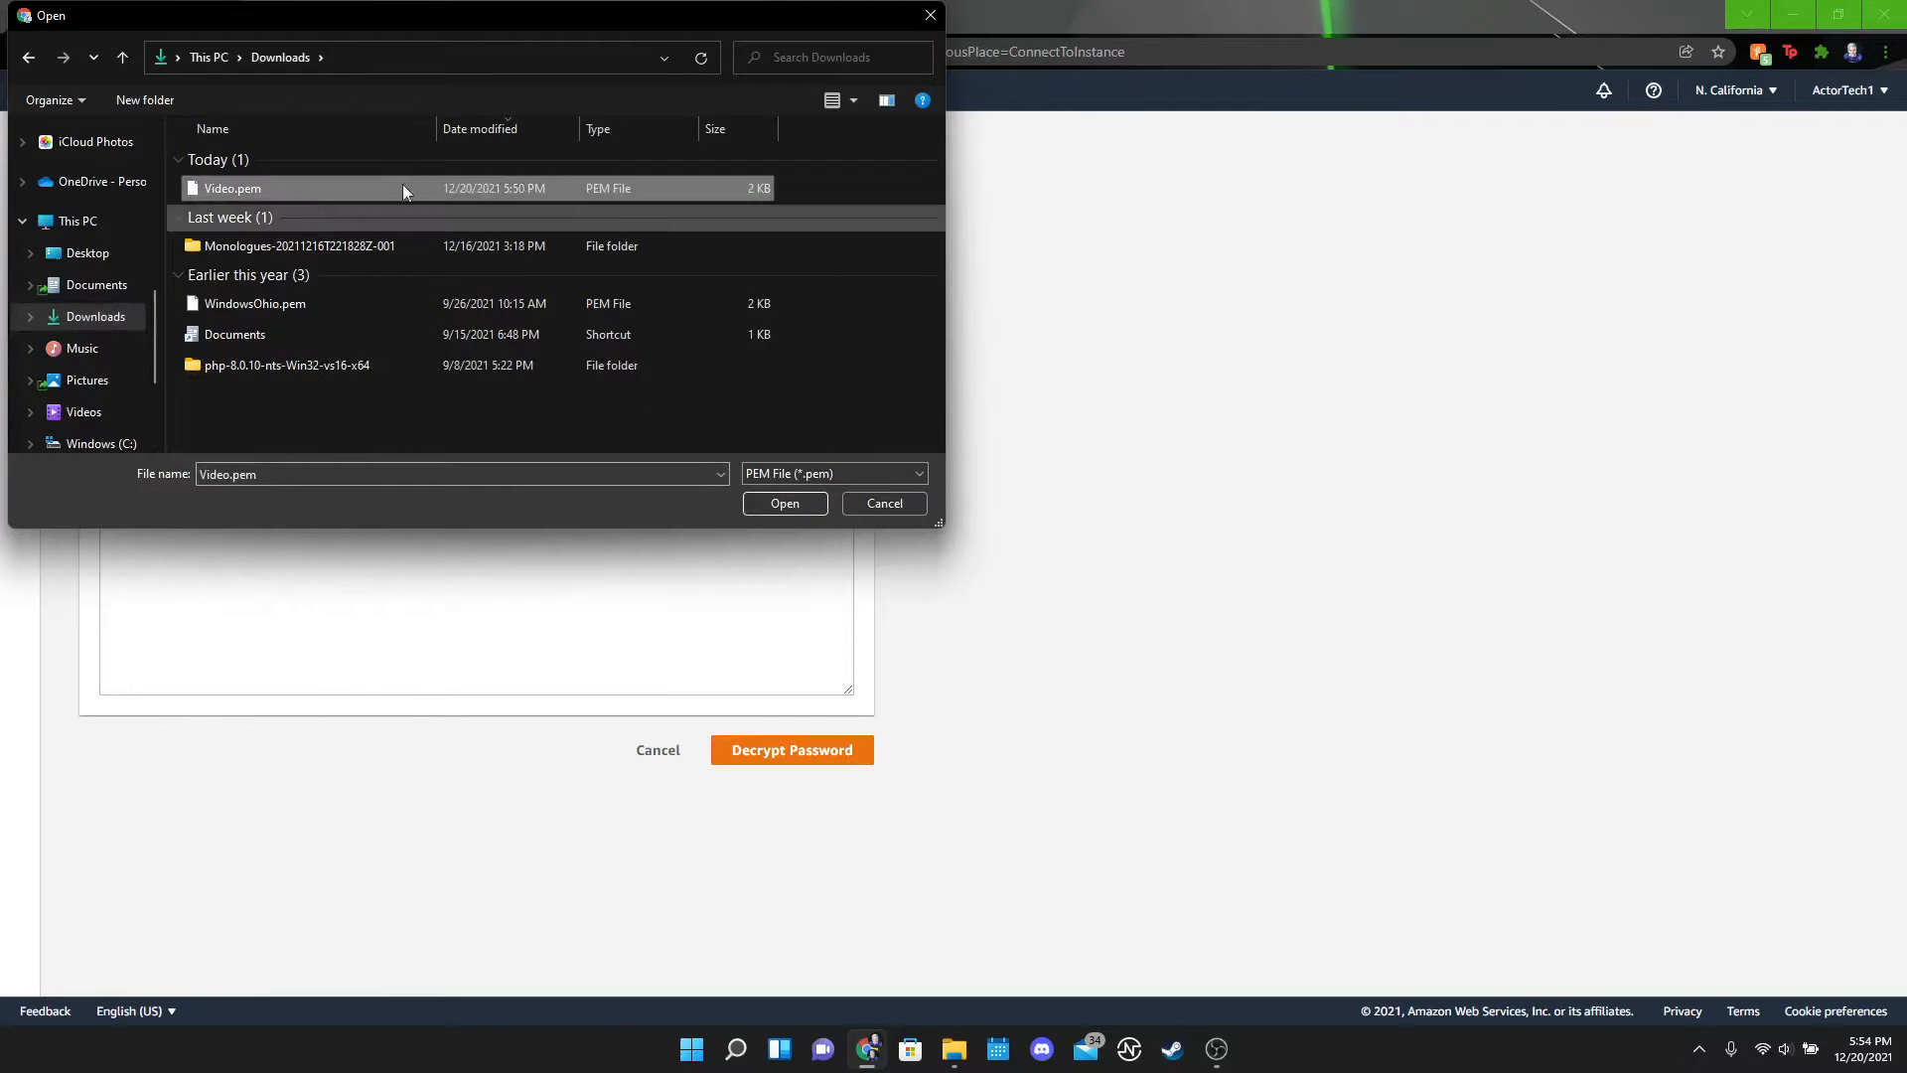
click(784, 504)
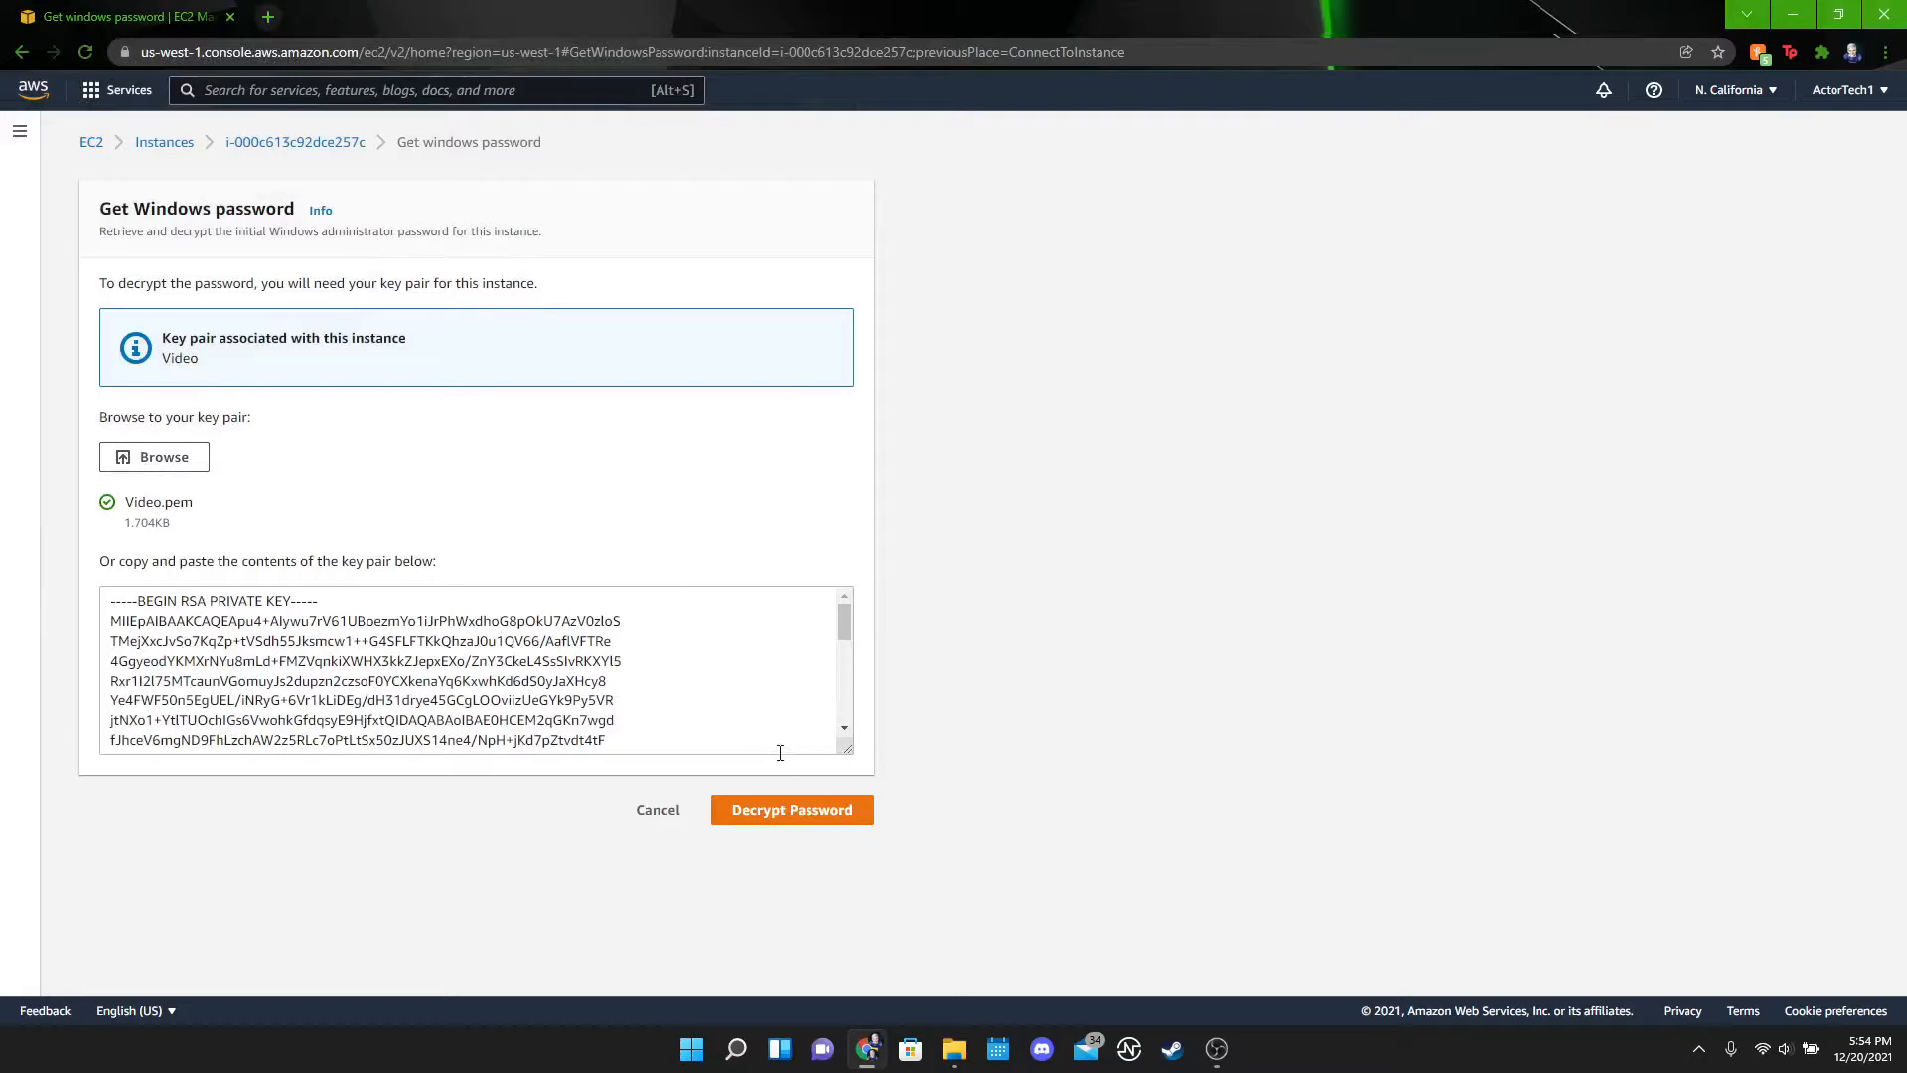
click(791, 823)
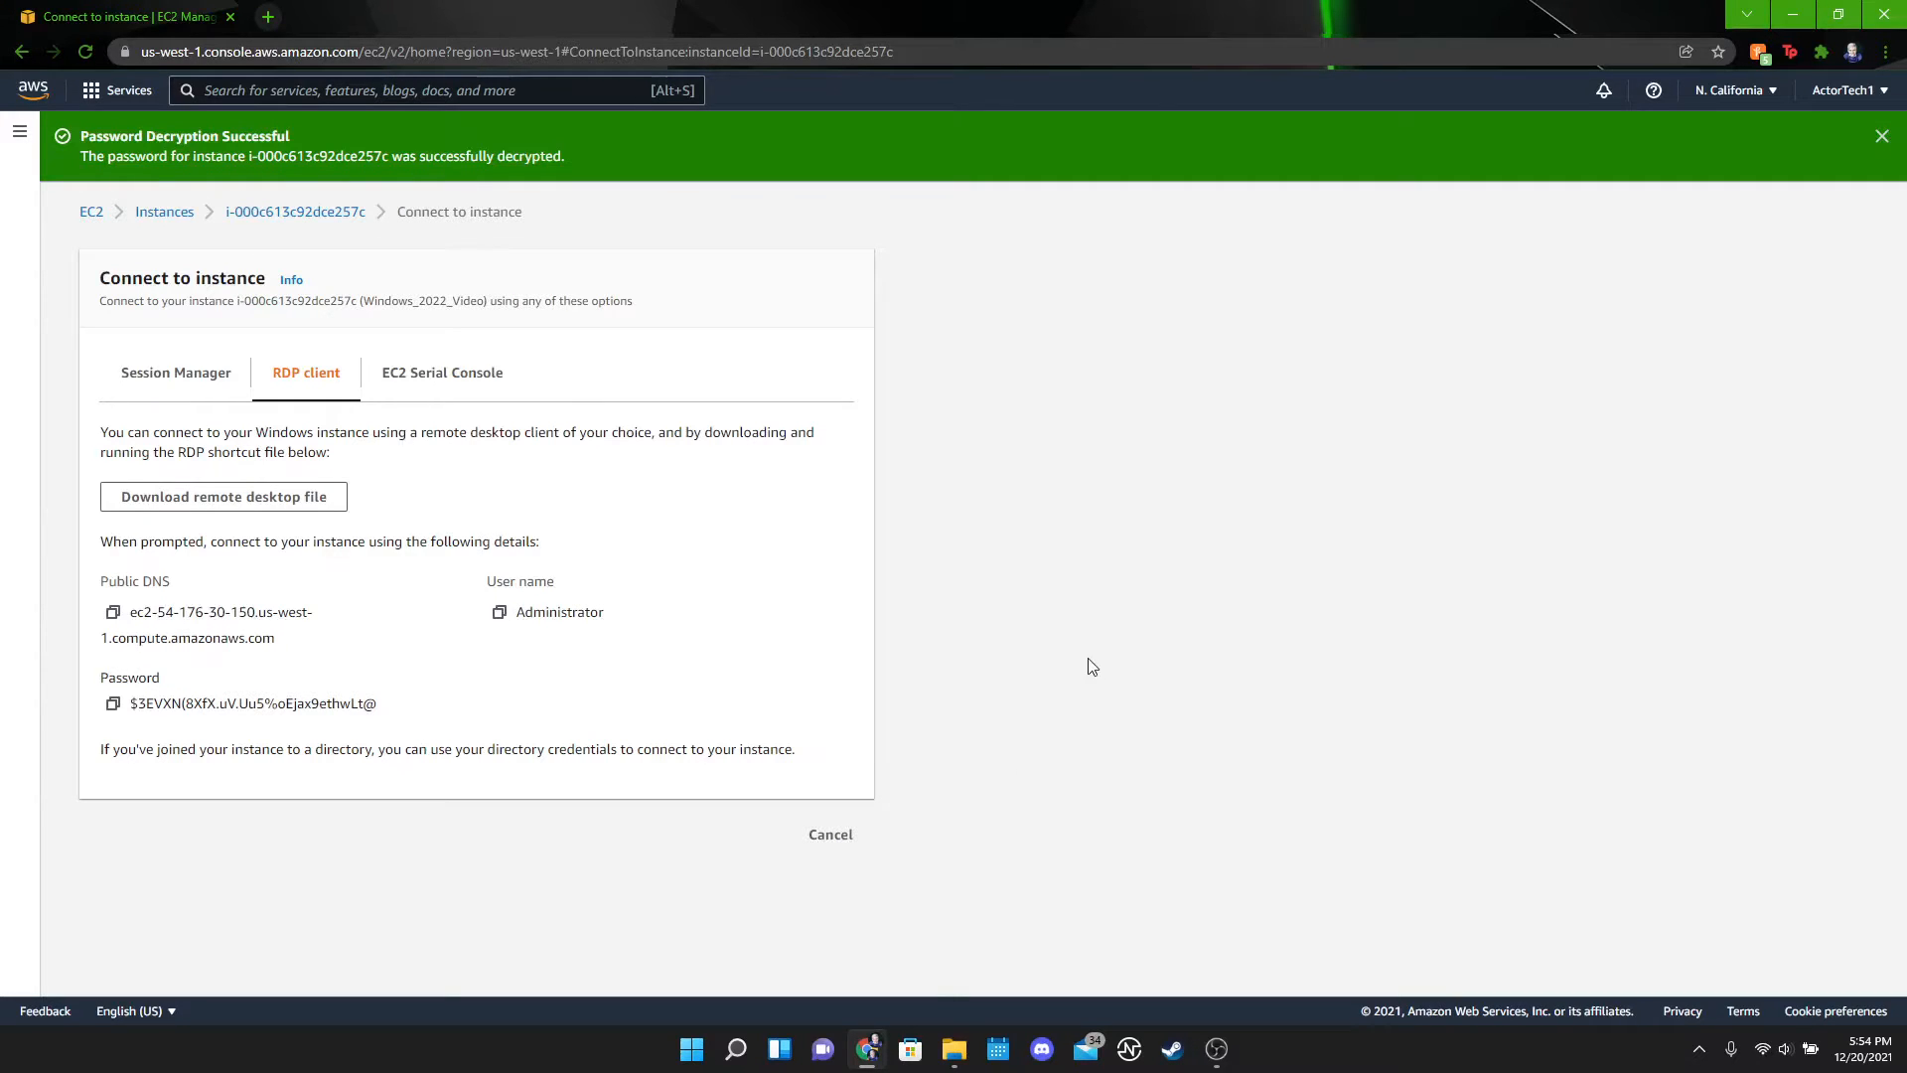
Open Remote Desktop Connection and connect to the instance's copied public DNS name
key(super)
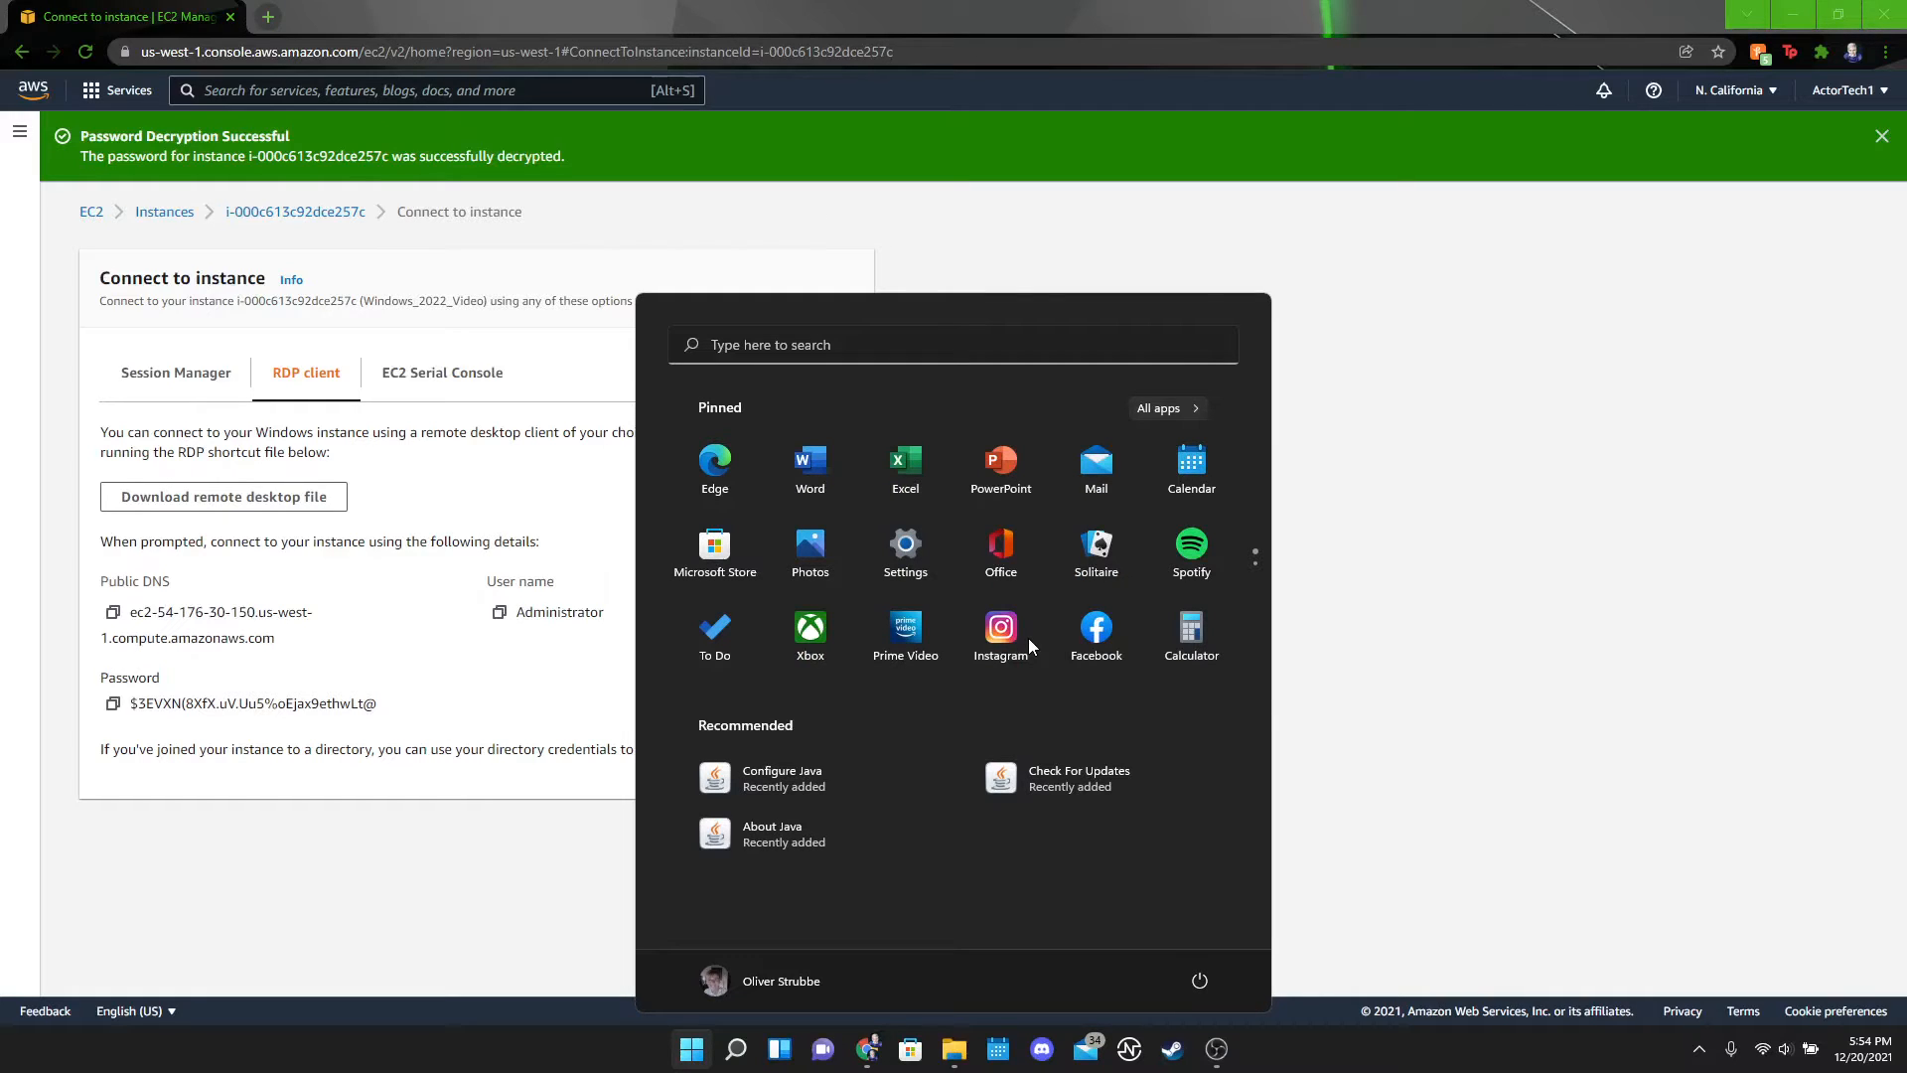
text(re)
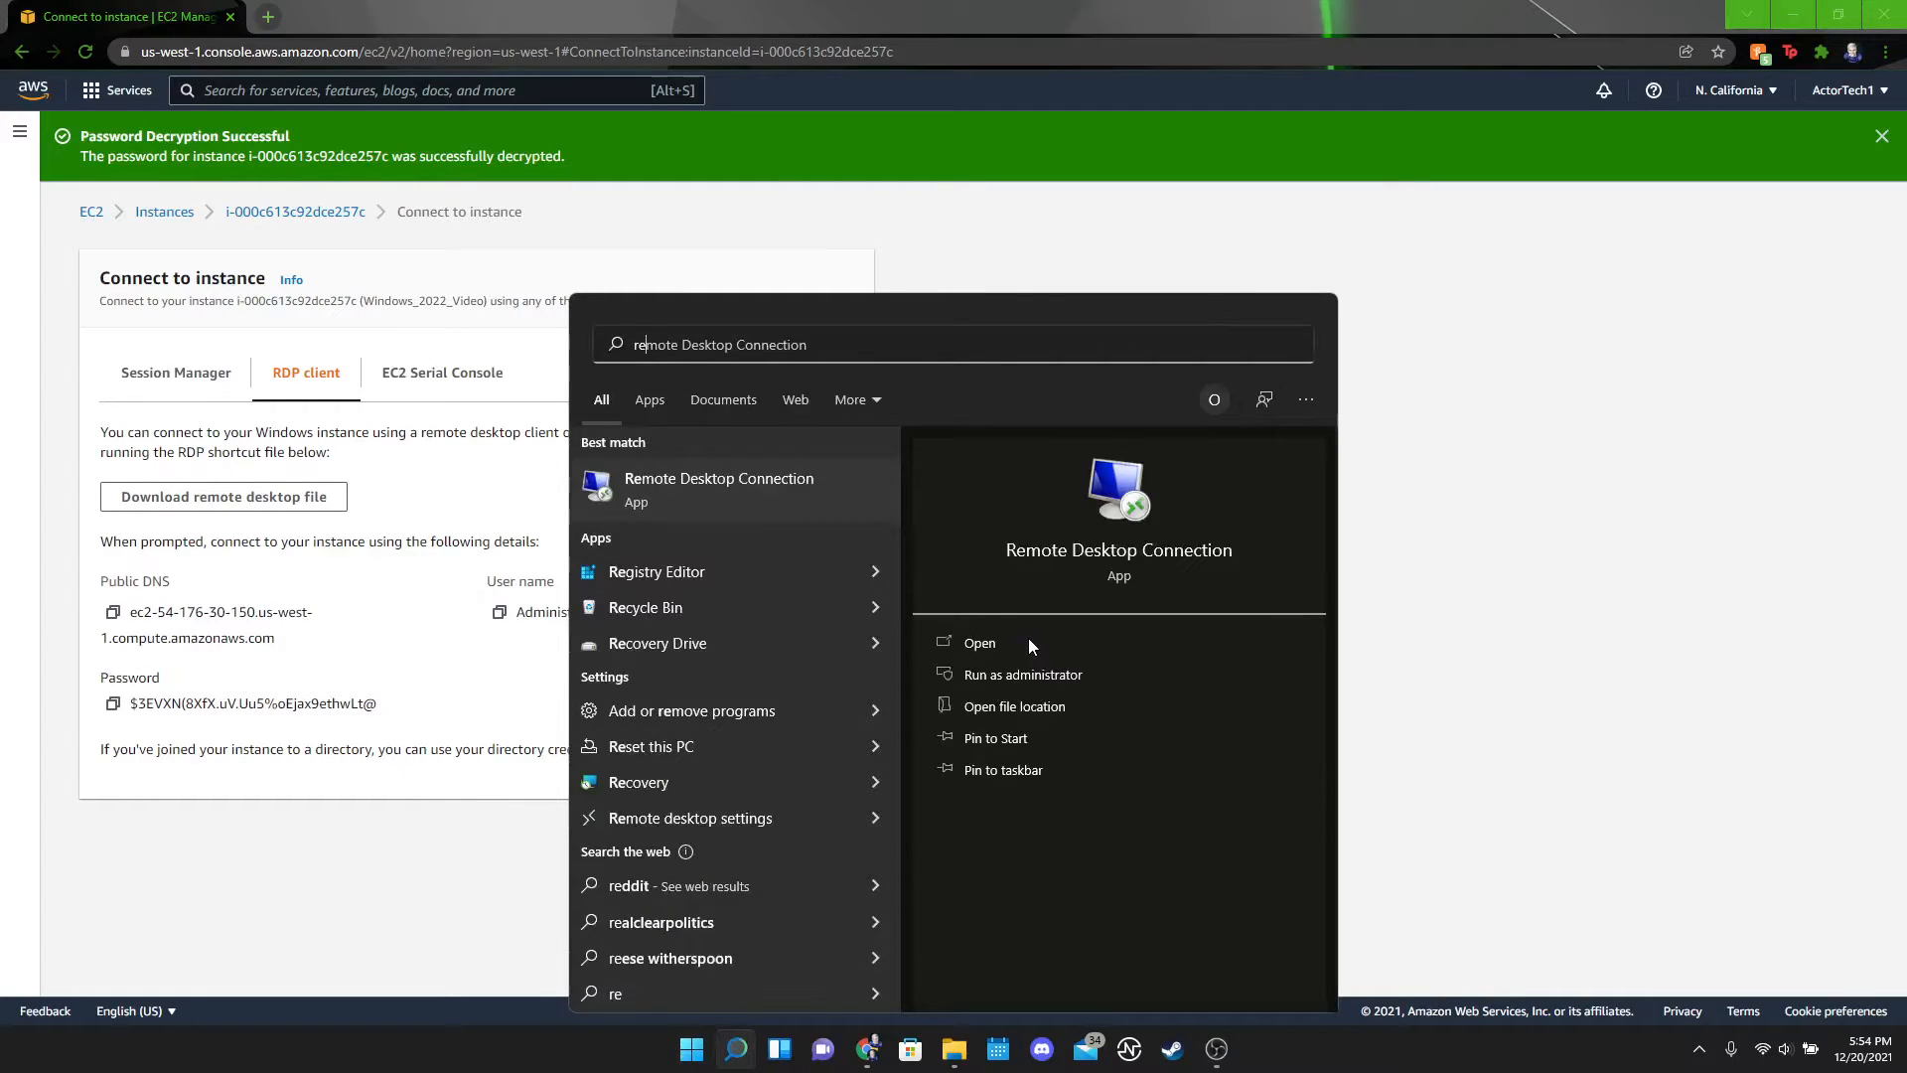
click(1001, 643)
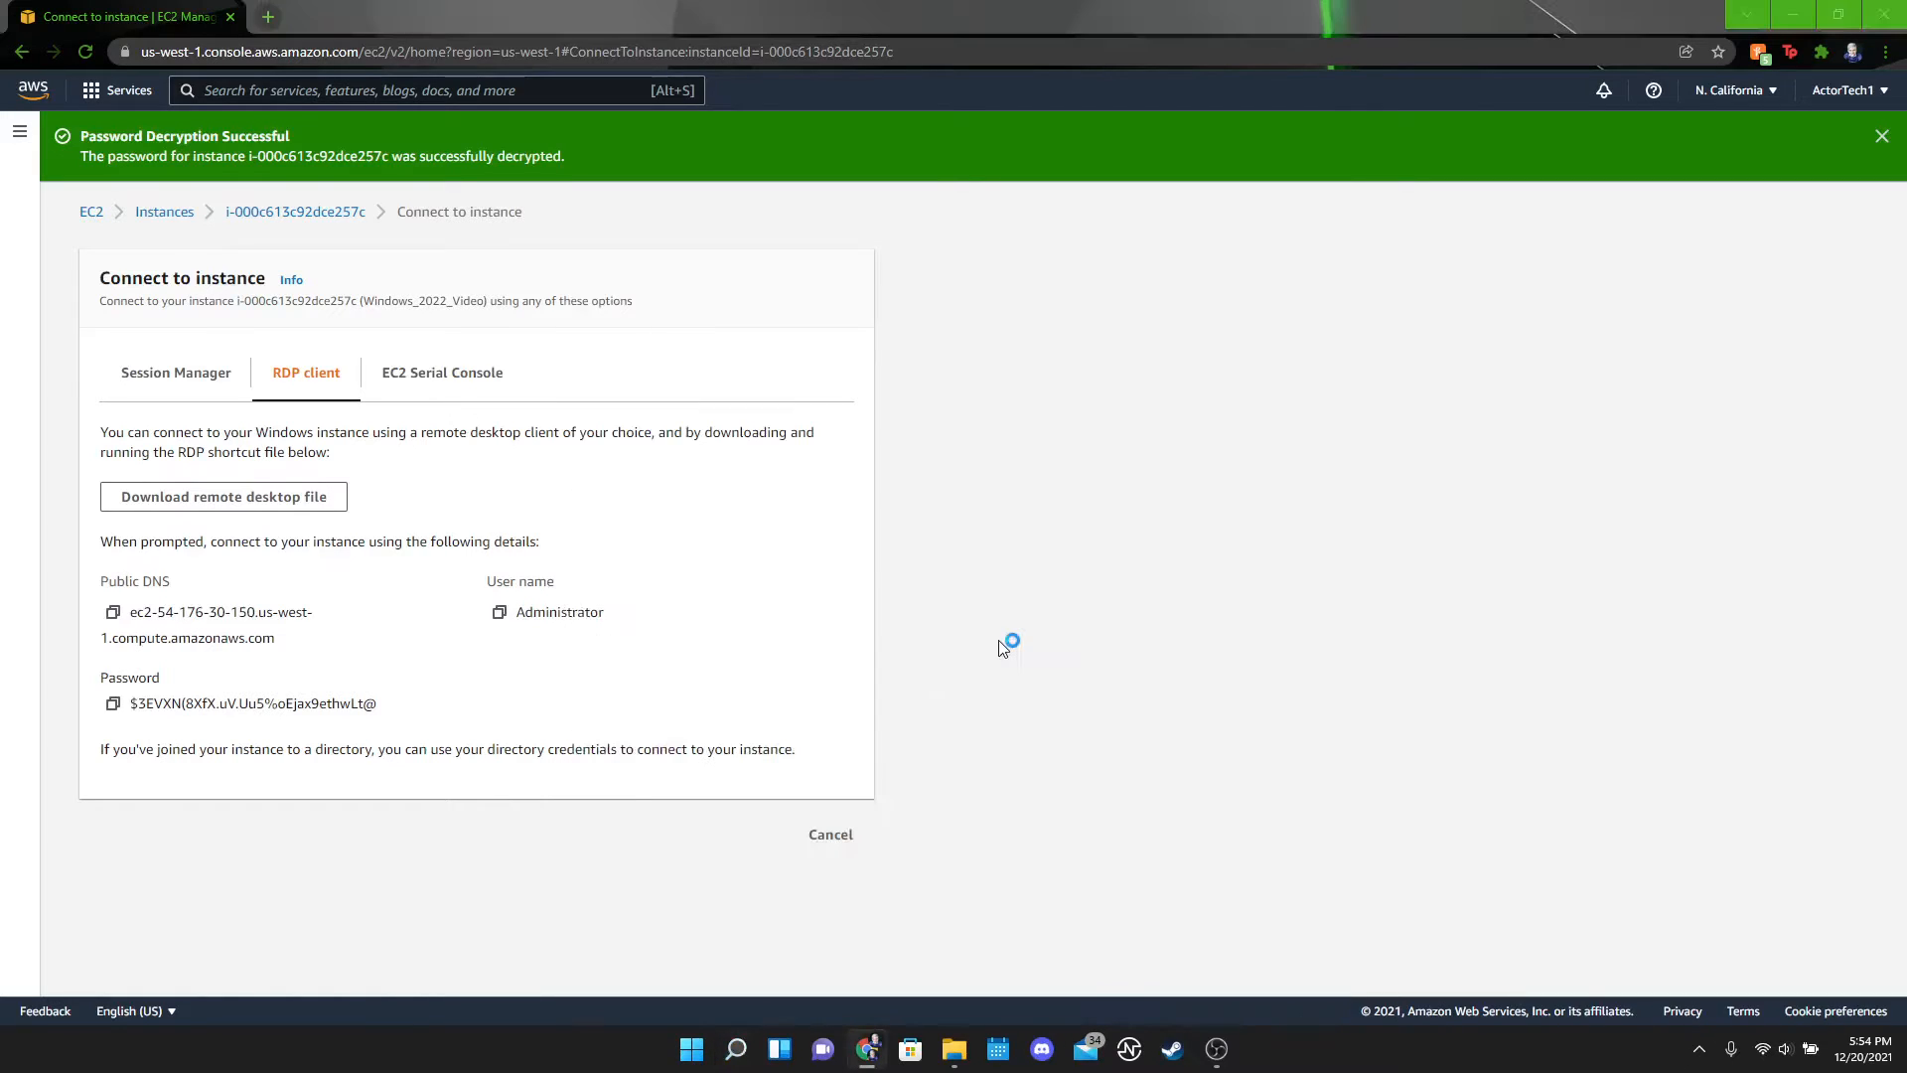
click(117, 615)
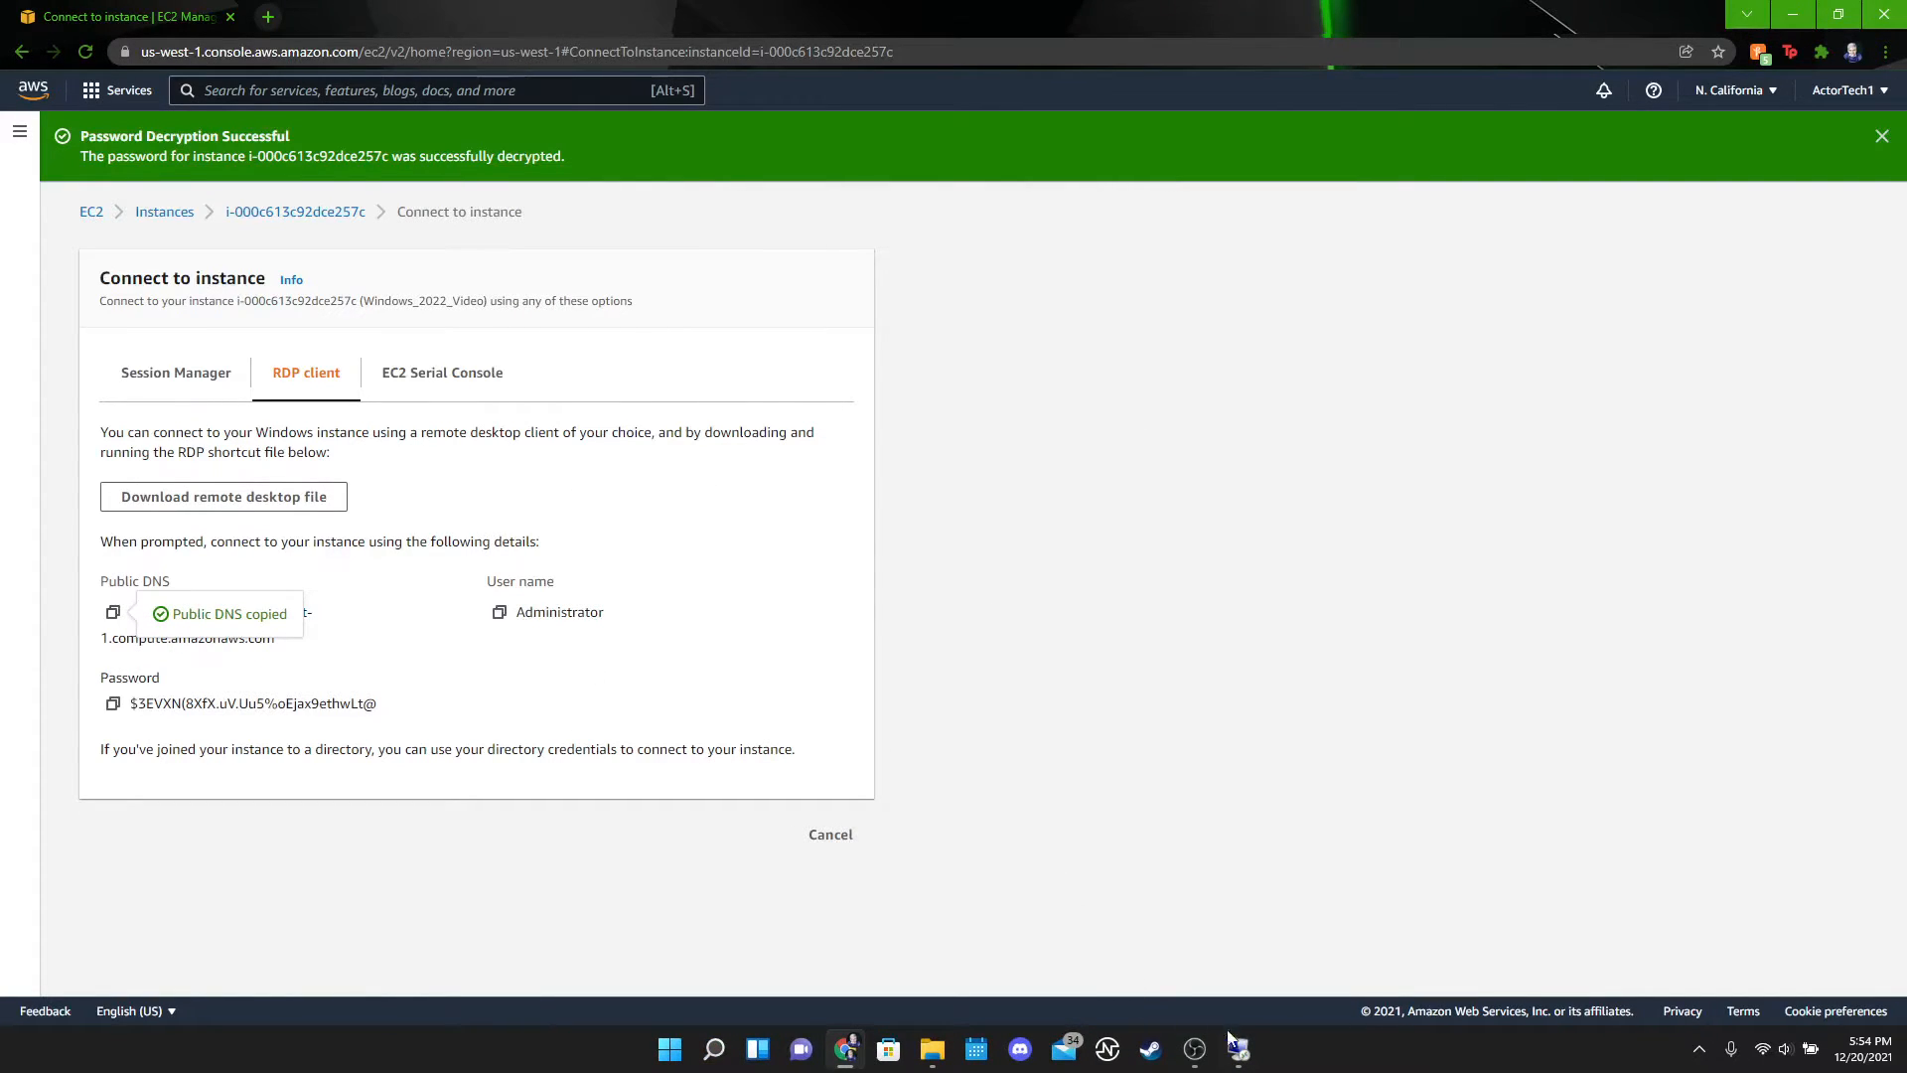
mouse_move(1233, 1043)
click(1192, 881)
key(ctrl+v)
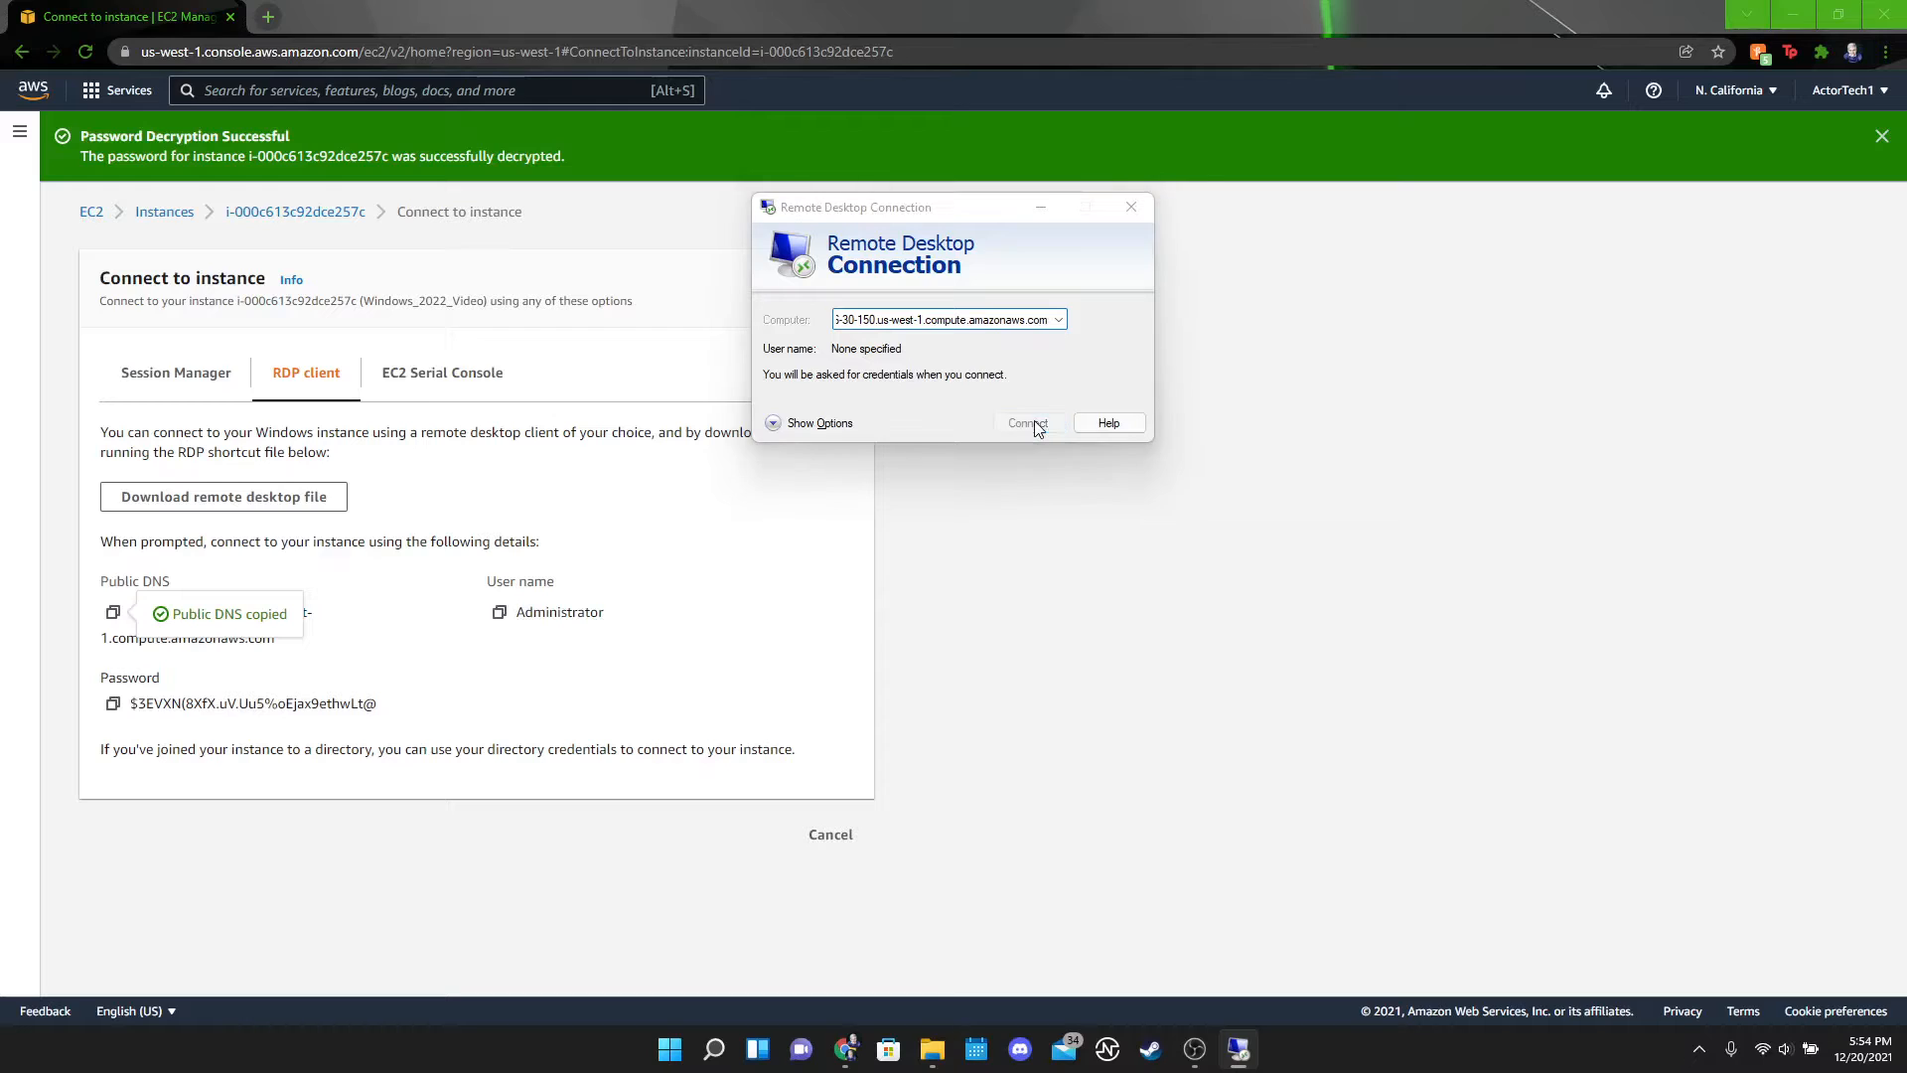
click(1034, 425)
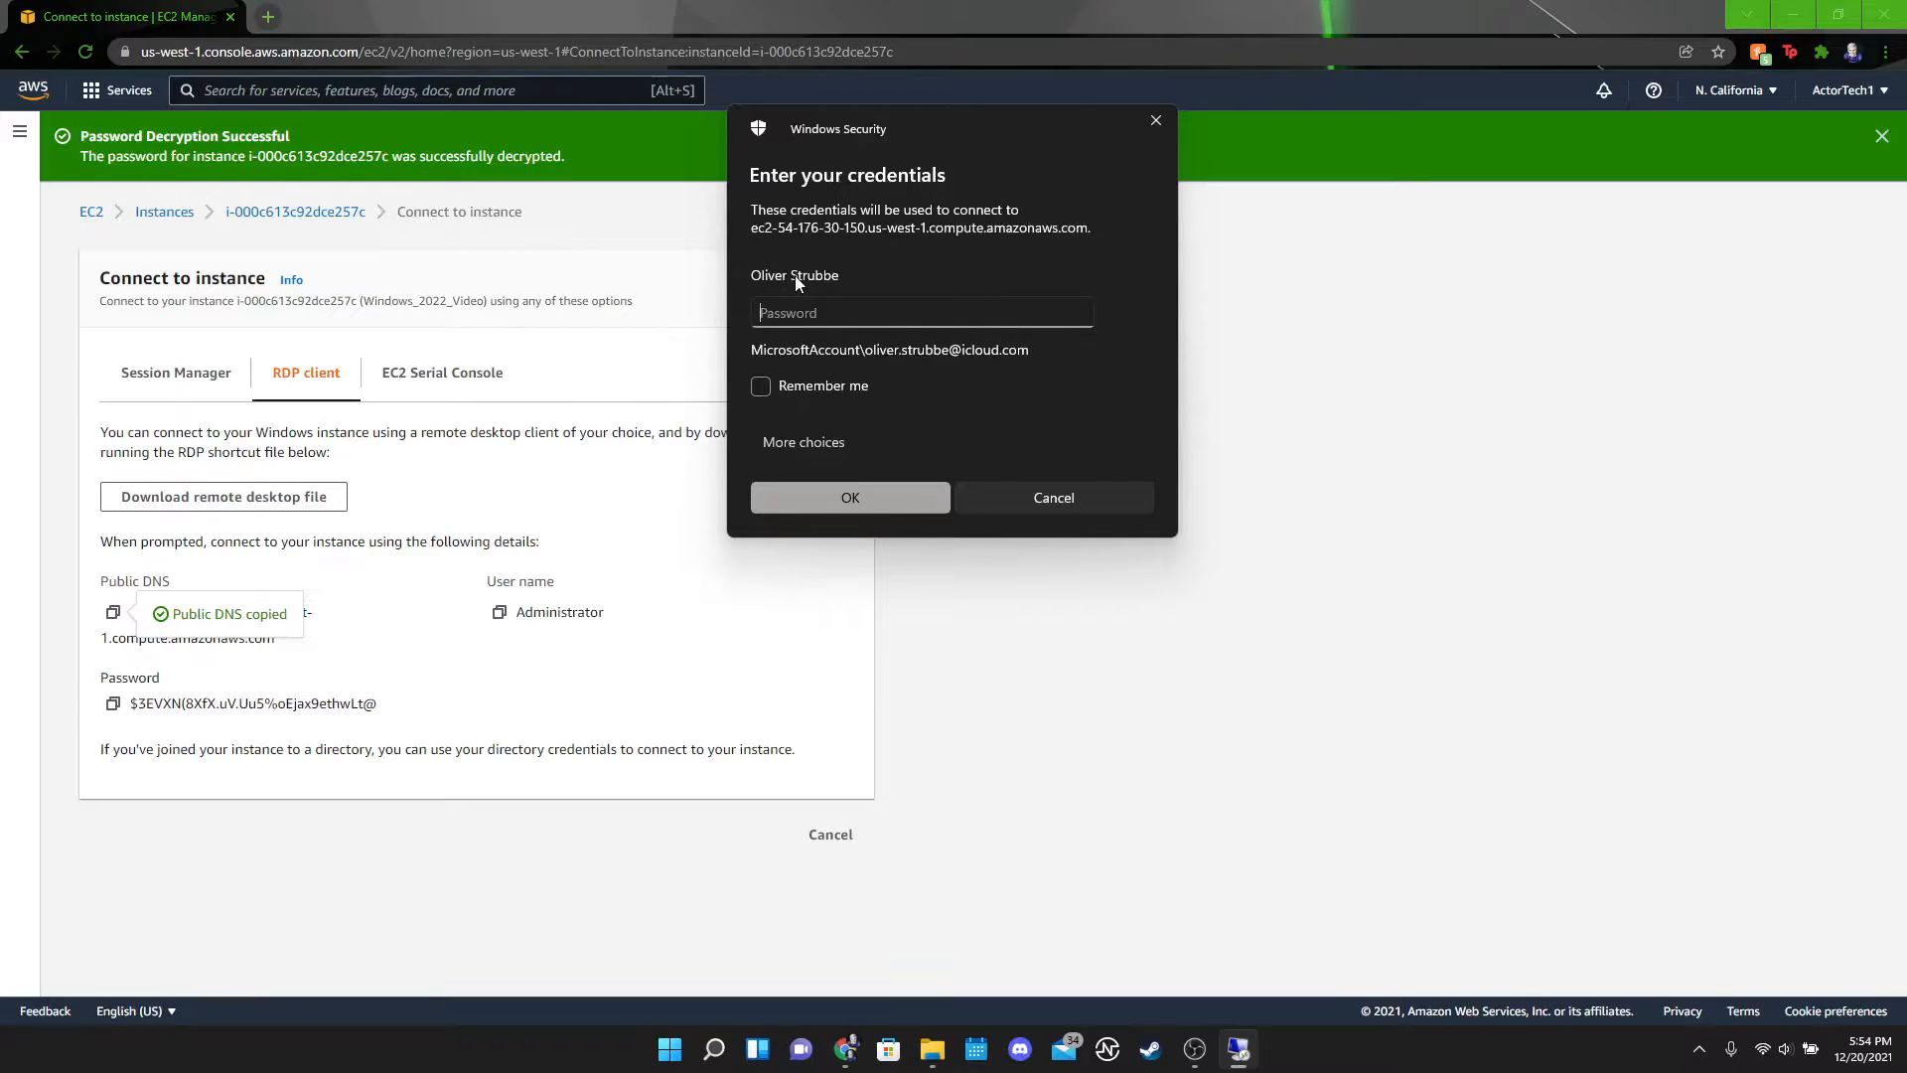
Sign in with a different account, pasting user Administrator and the decrypted password
click(804, 442)
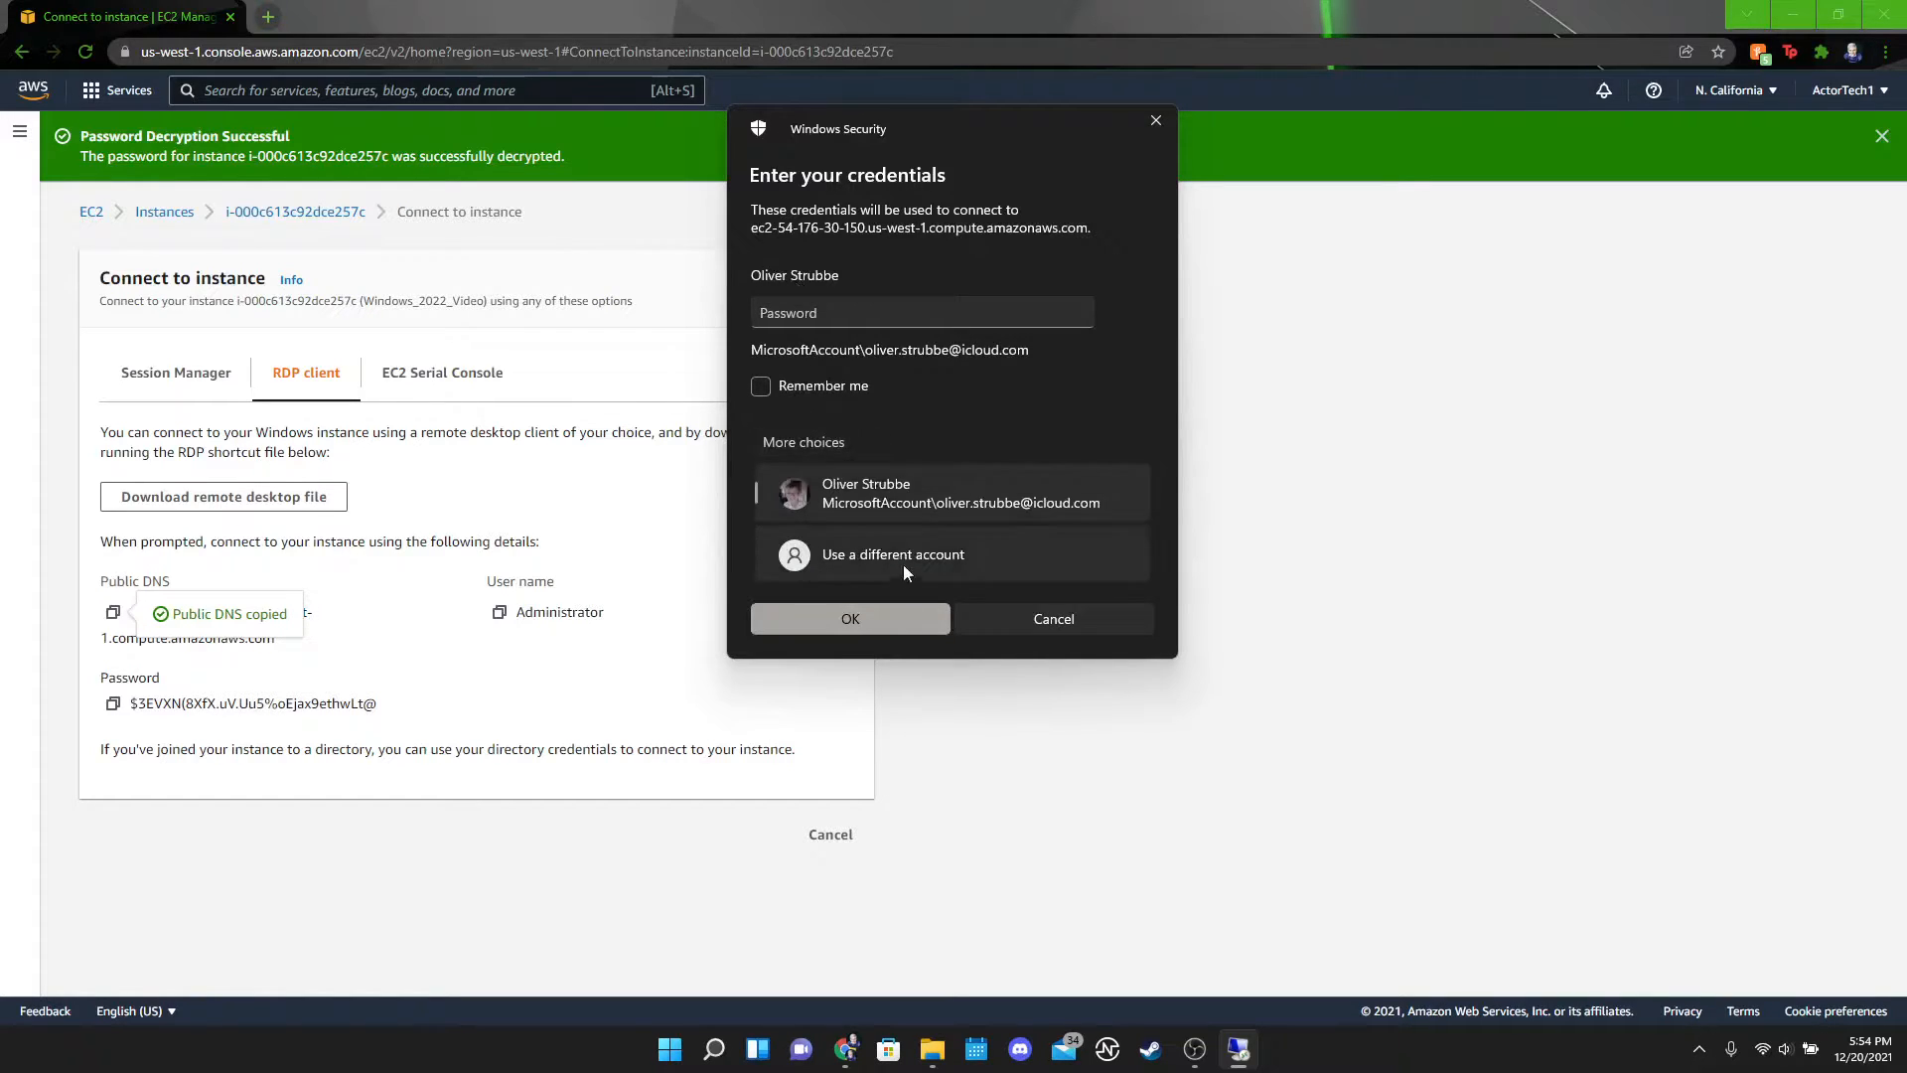
click(896, 559)
click(233, 622)
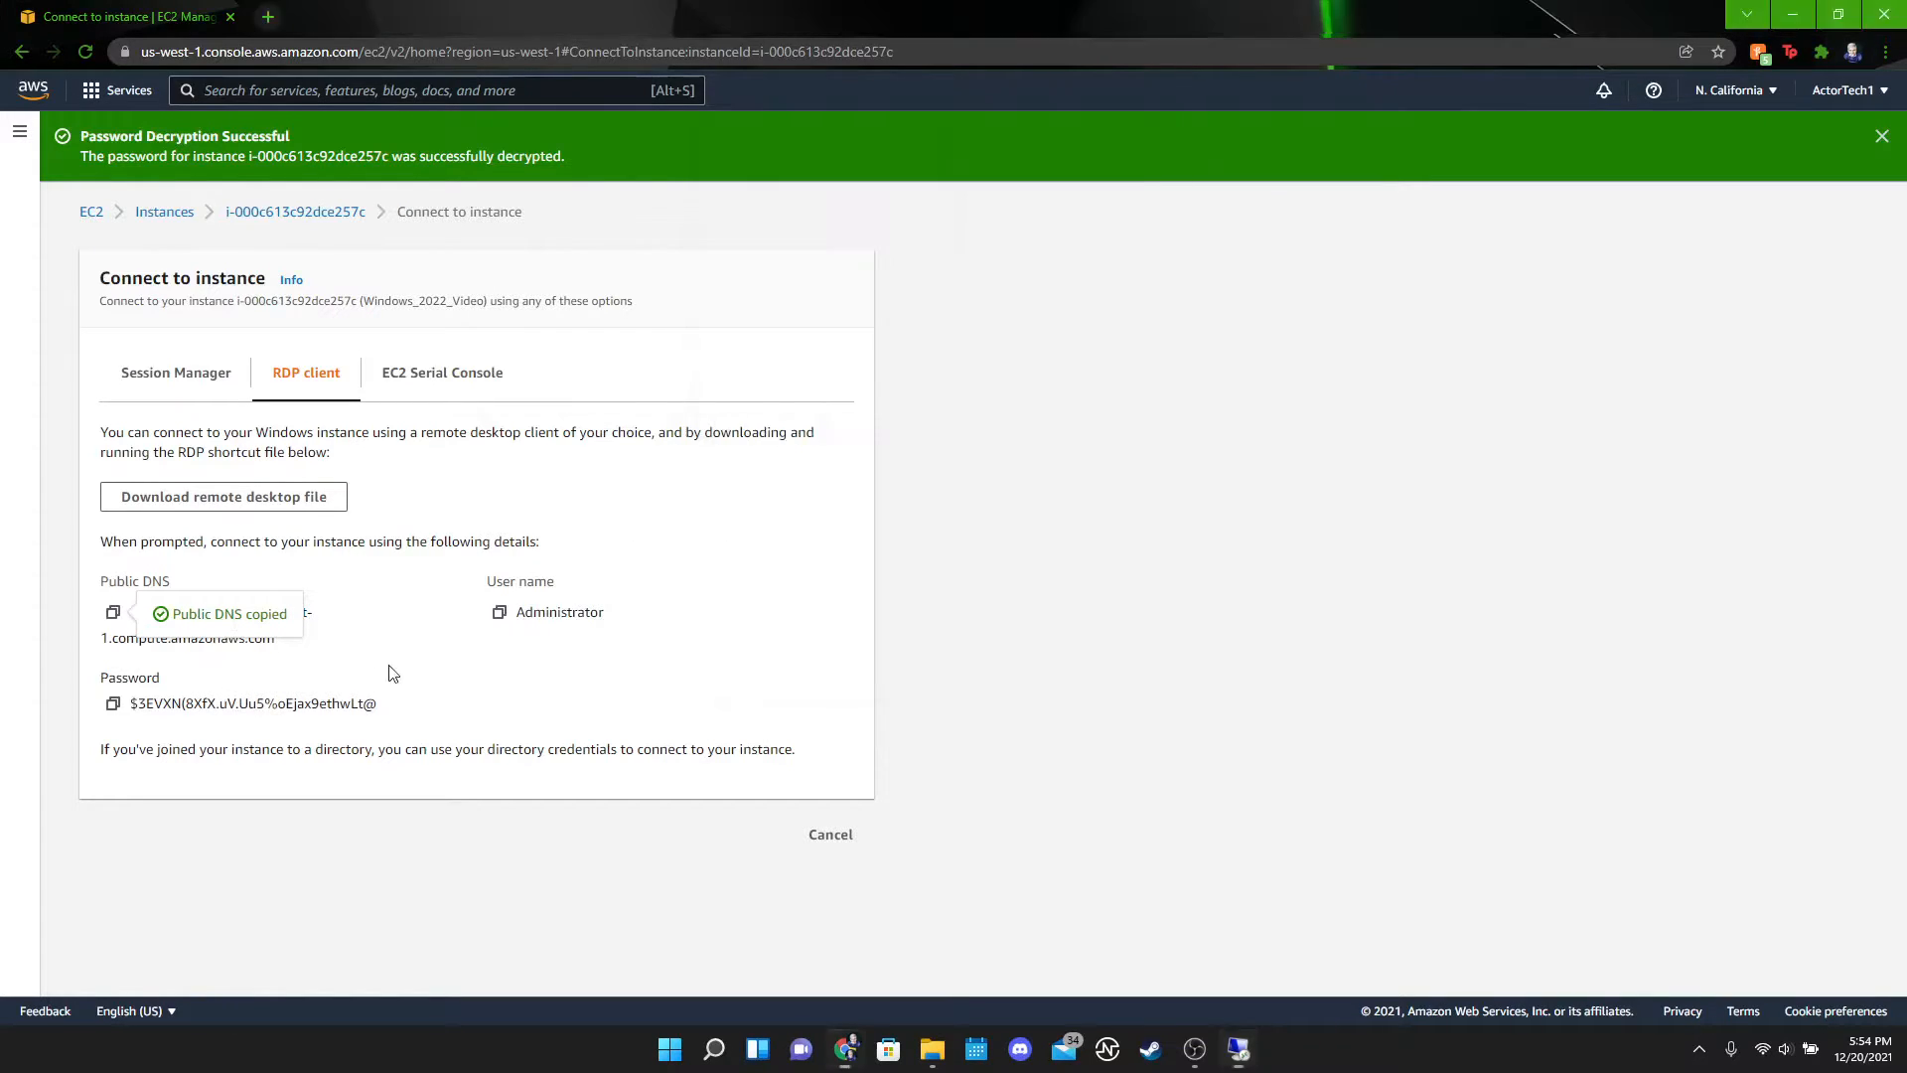
click(500, 612)
click(1239, 1049)
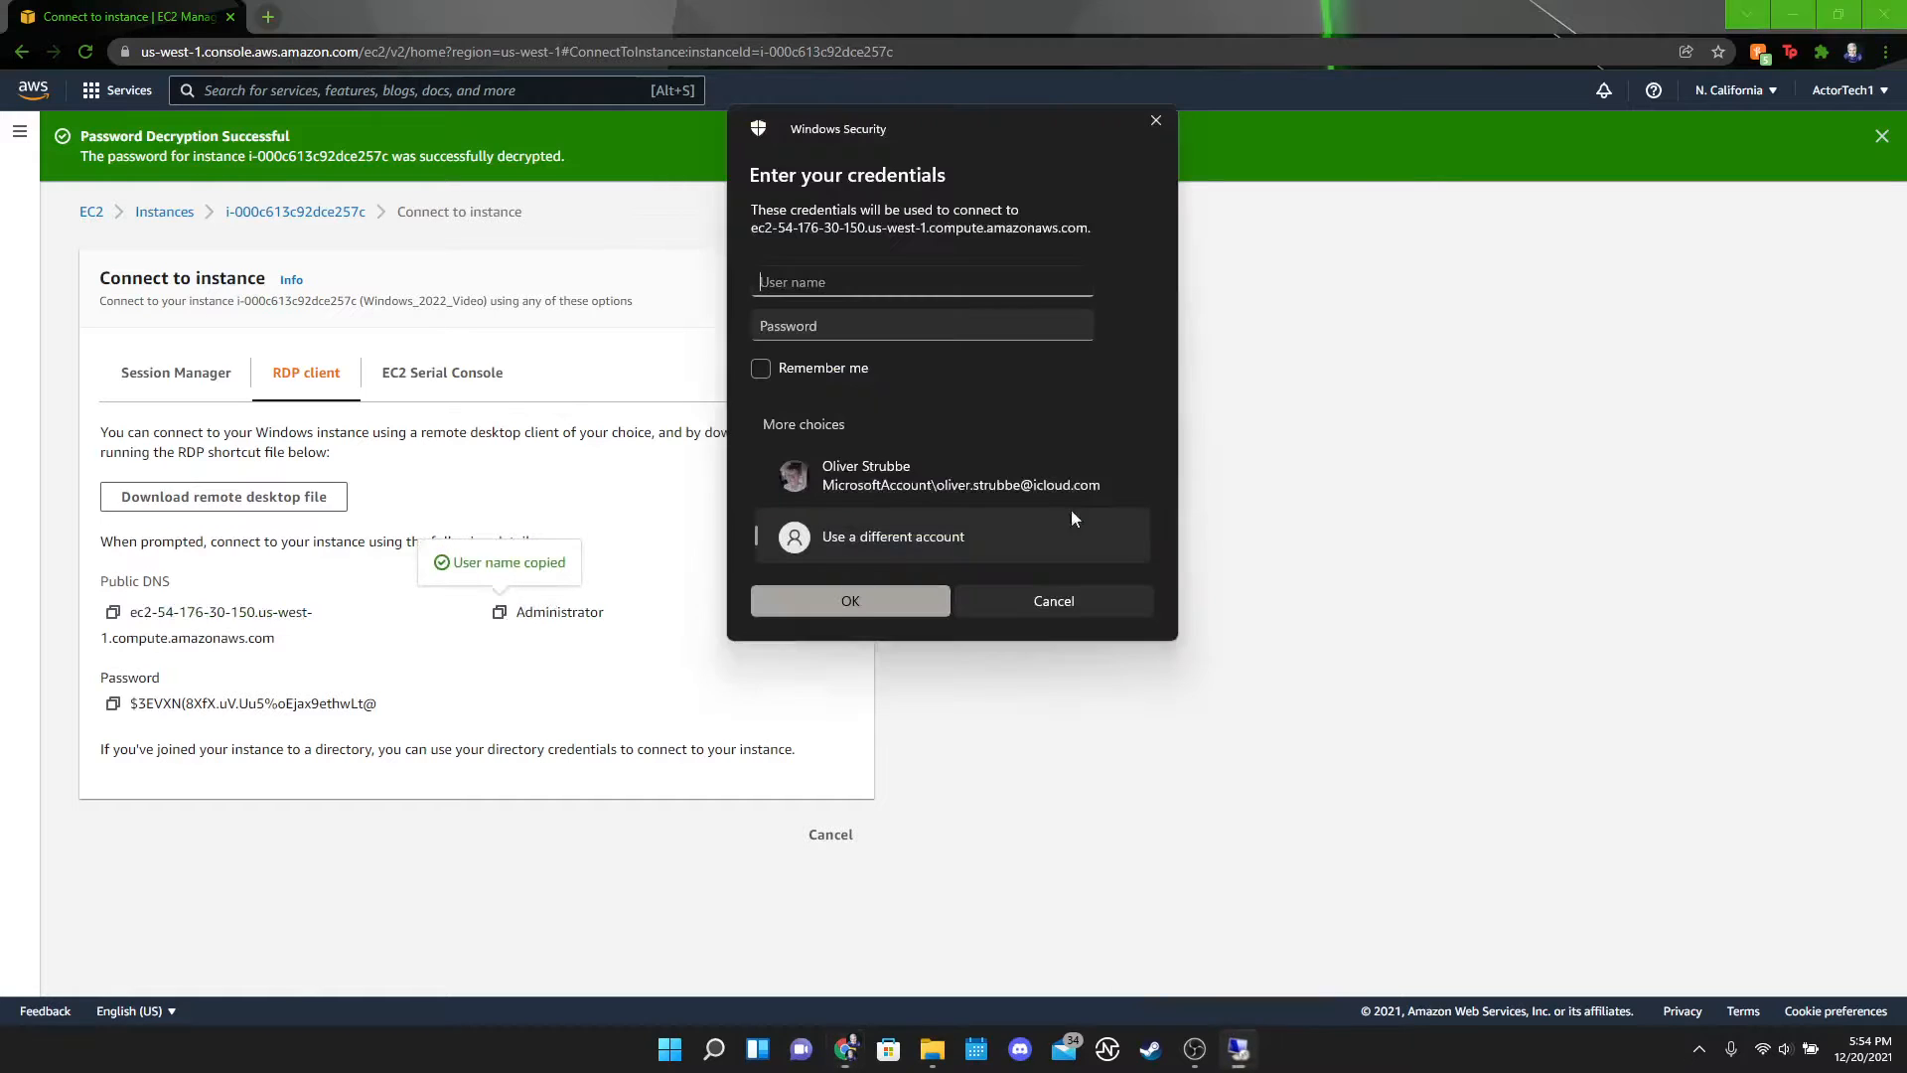
key(ctrl+v)
click(599, 673)
click(111, 704)
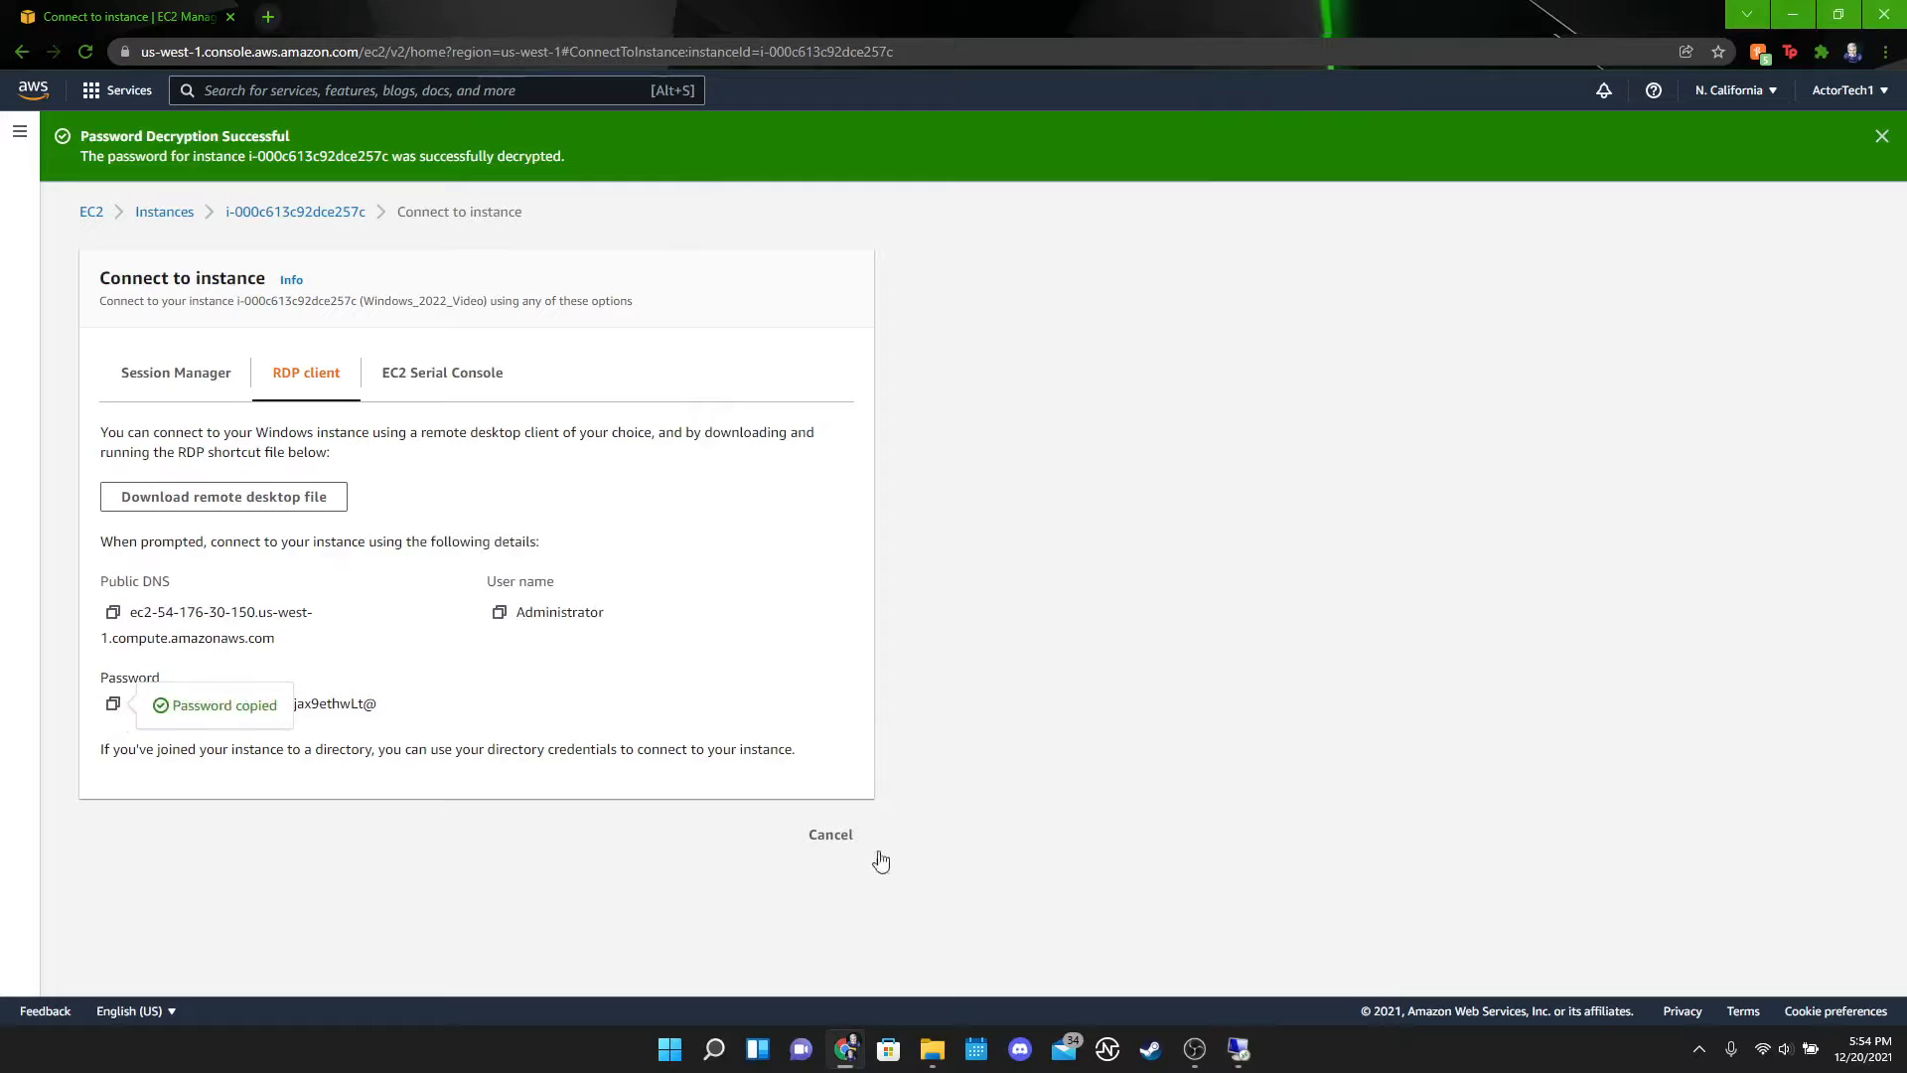
click(1238, 1049)
click(797, 326)
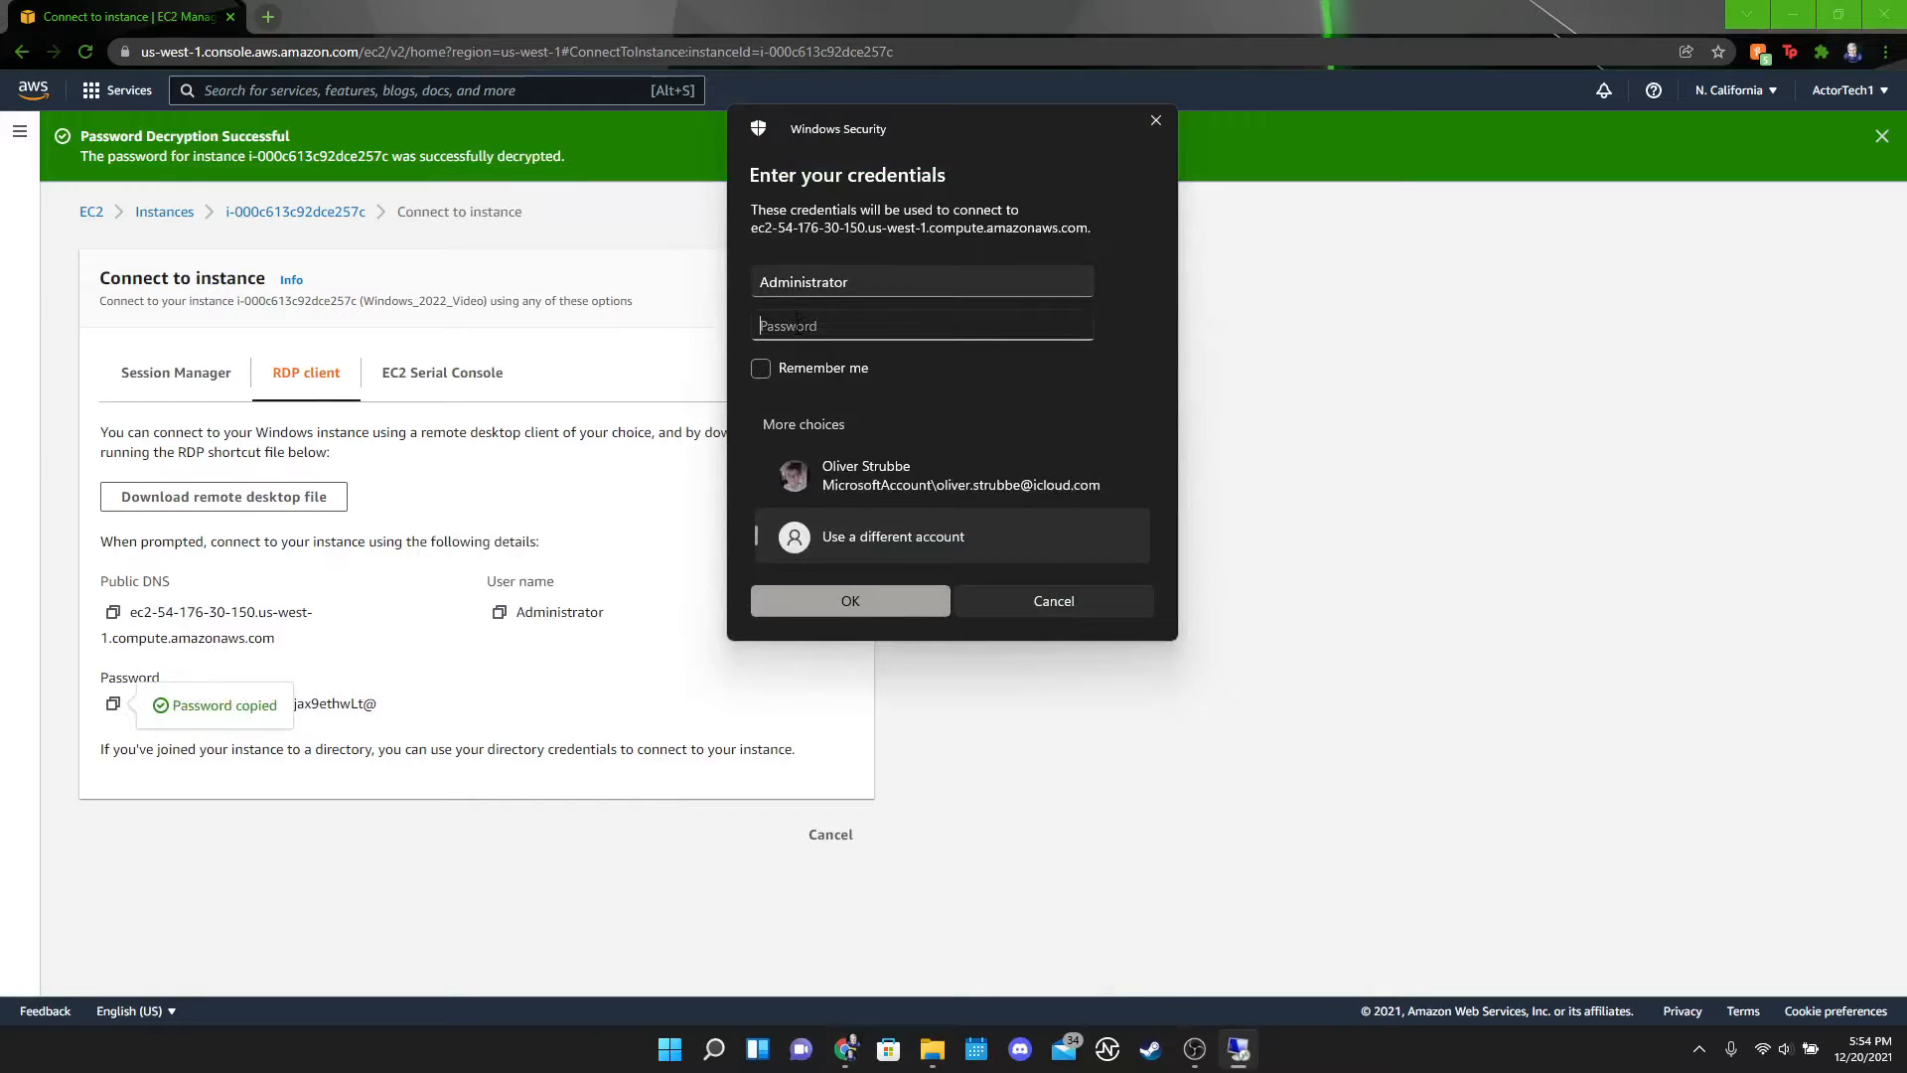
key(ctrl+v)
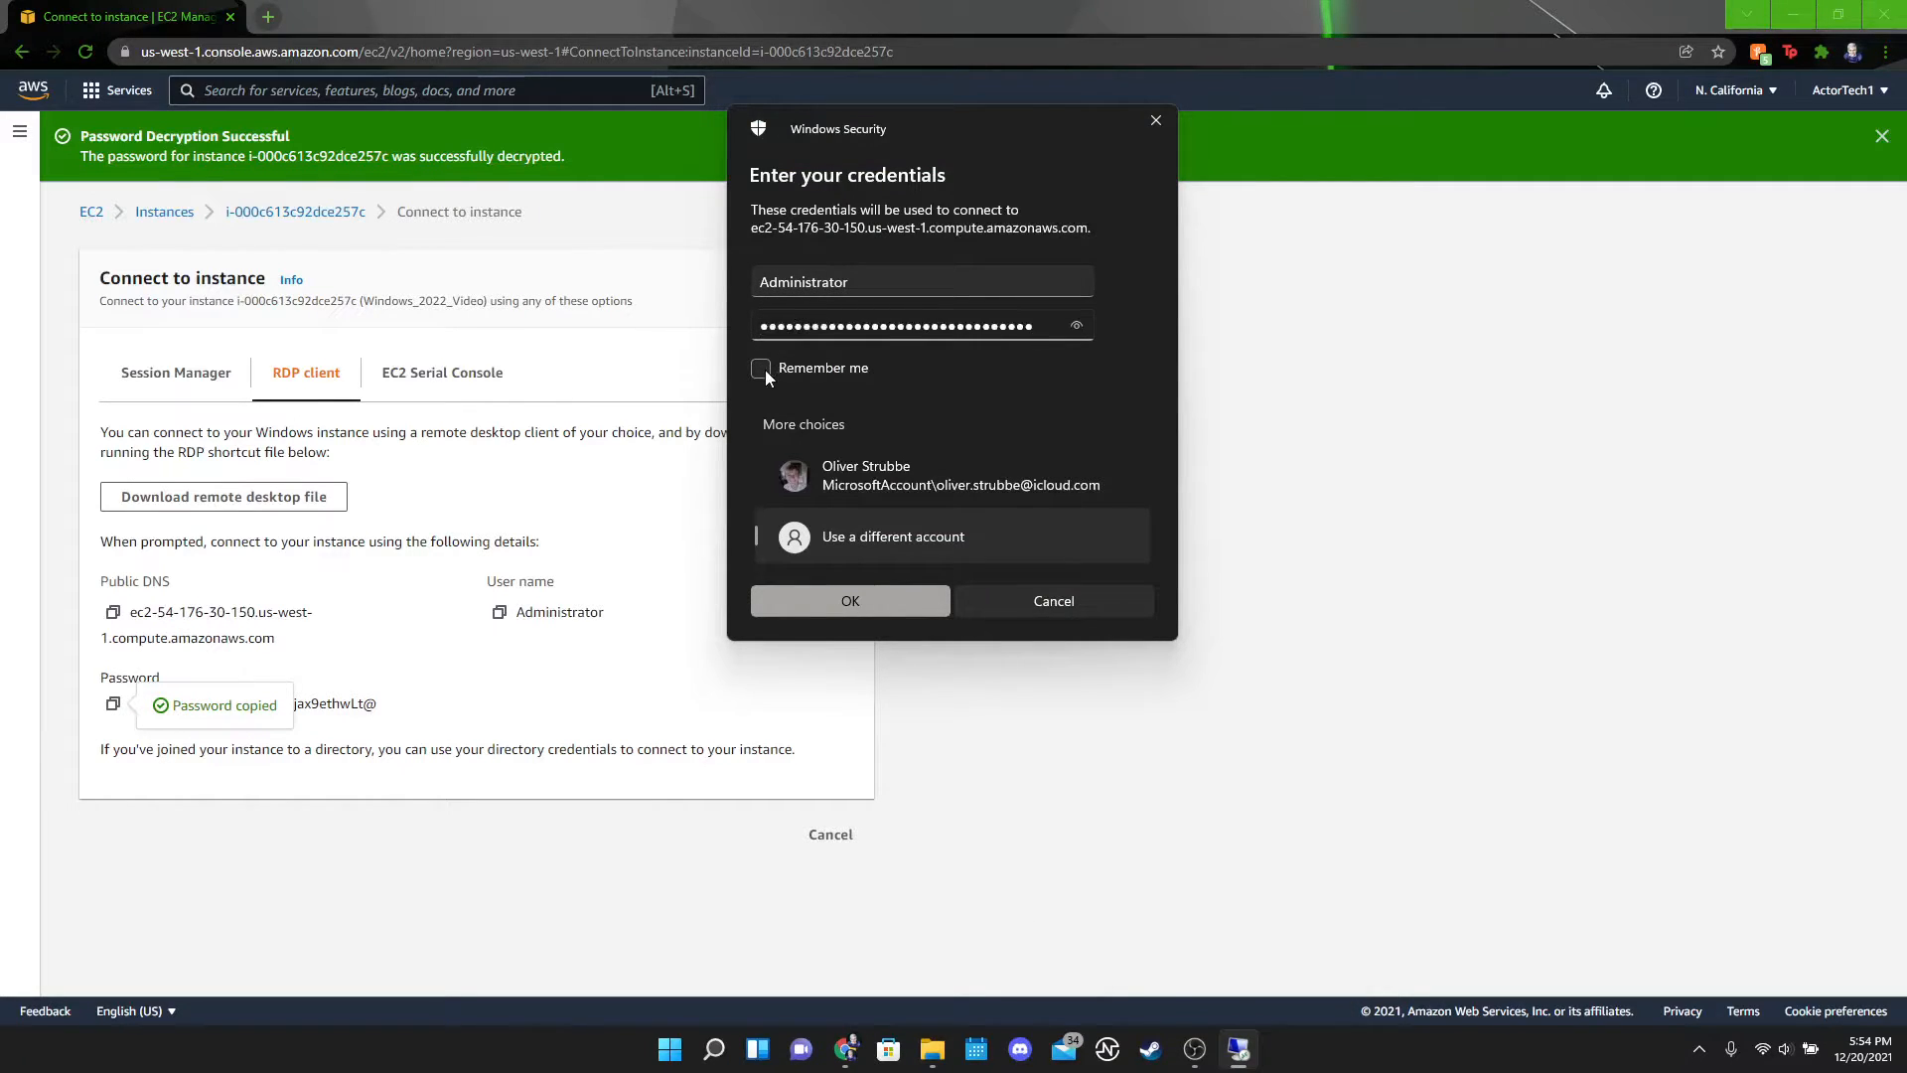
click(840, 601)
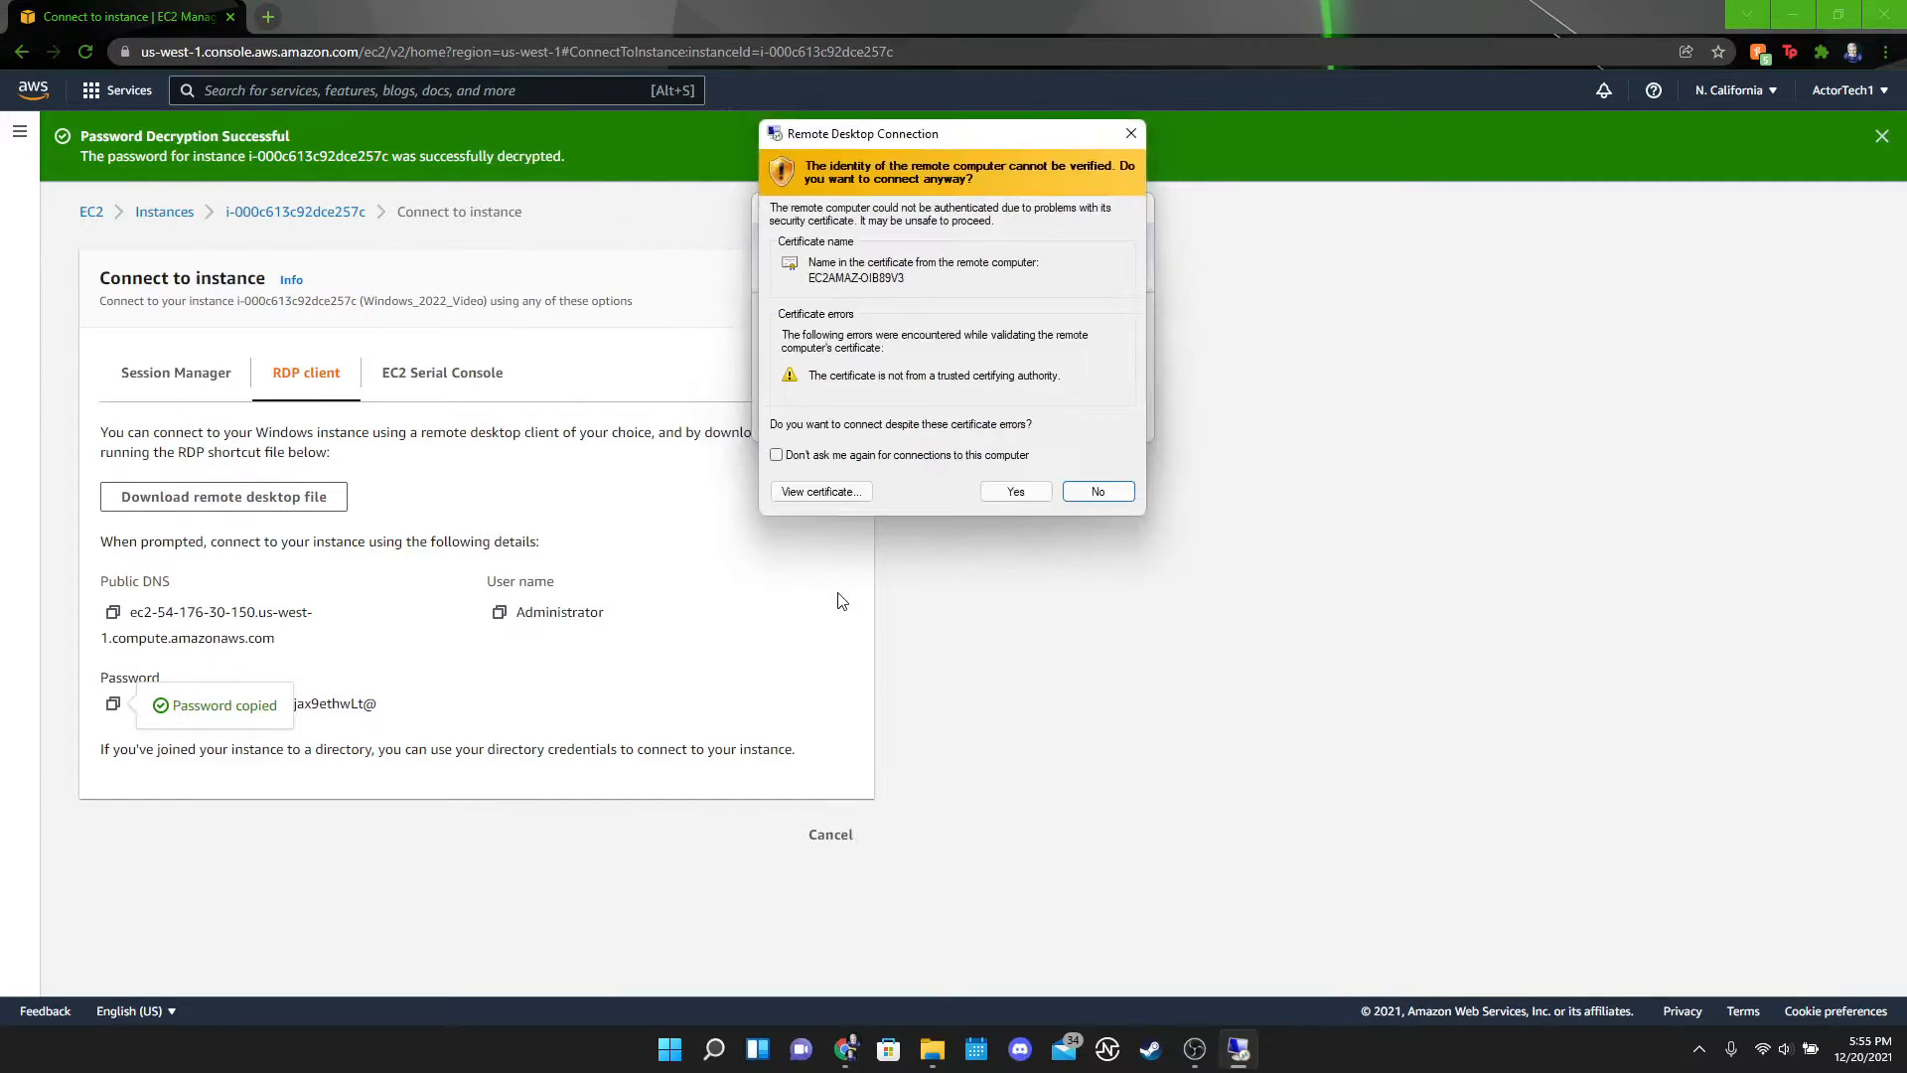
Accept the untrusted certificate and load the EC2AMAZ-OIB89V3 server desktop
click(996, 490)
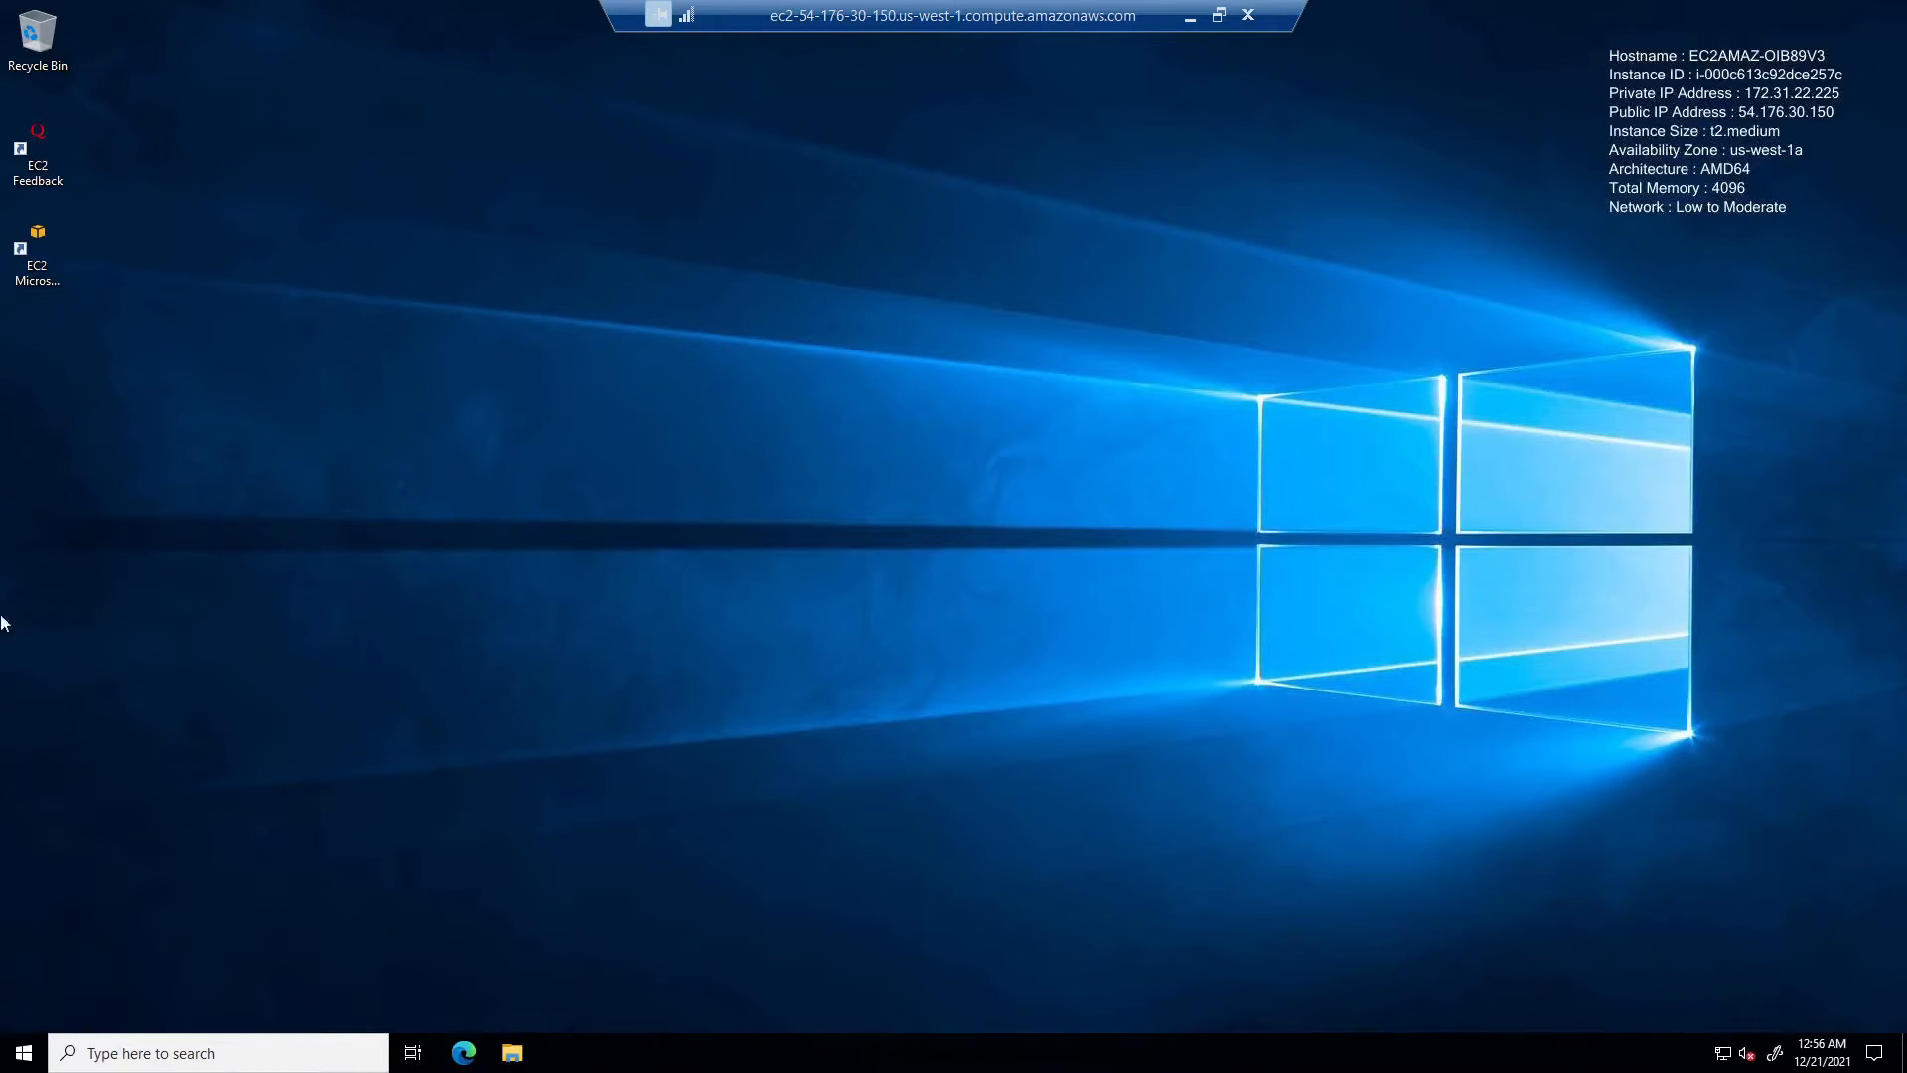
Go to Settings > Accounts > Sign-in options and expand the Password option
click(20, 1055)
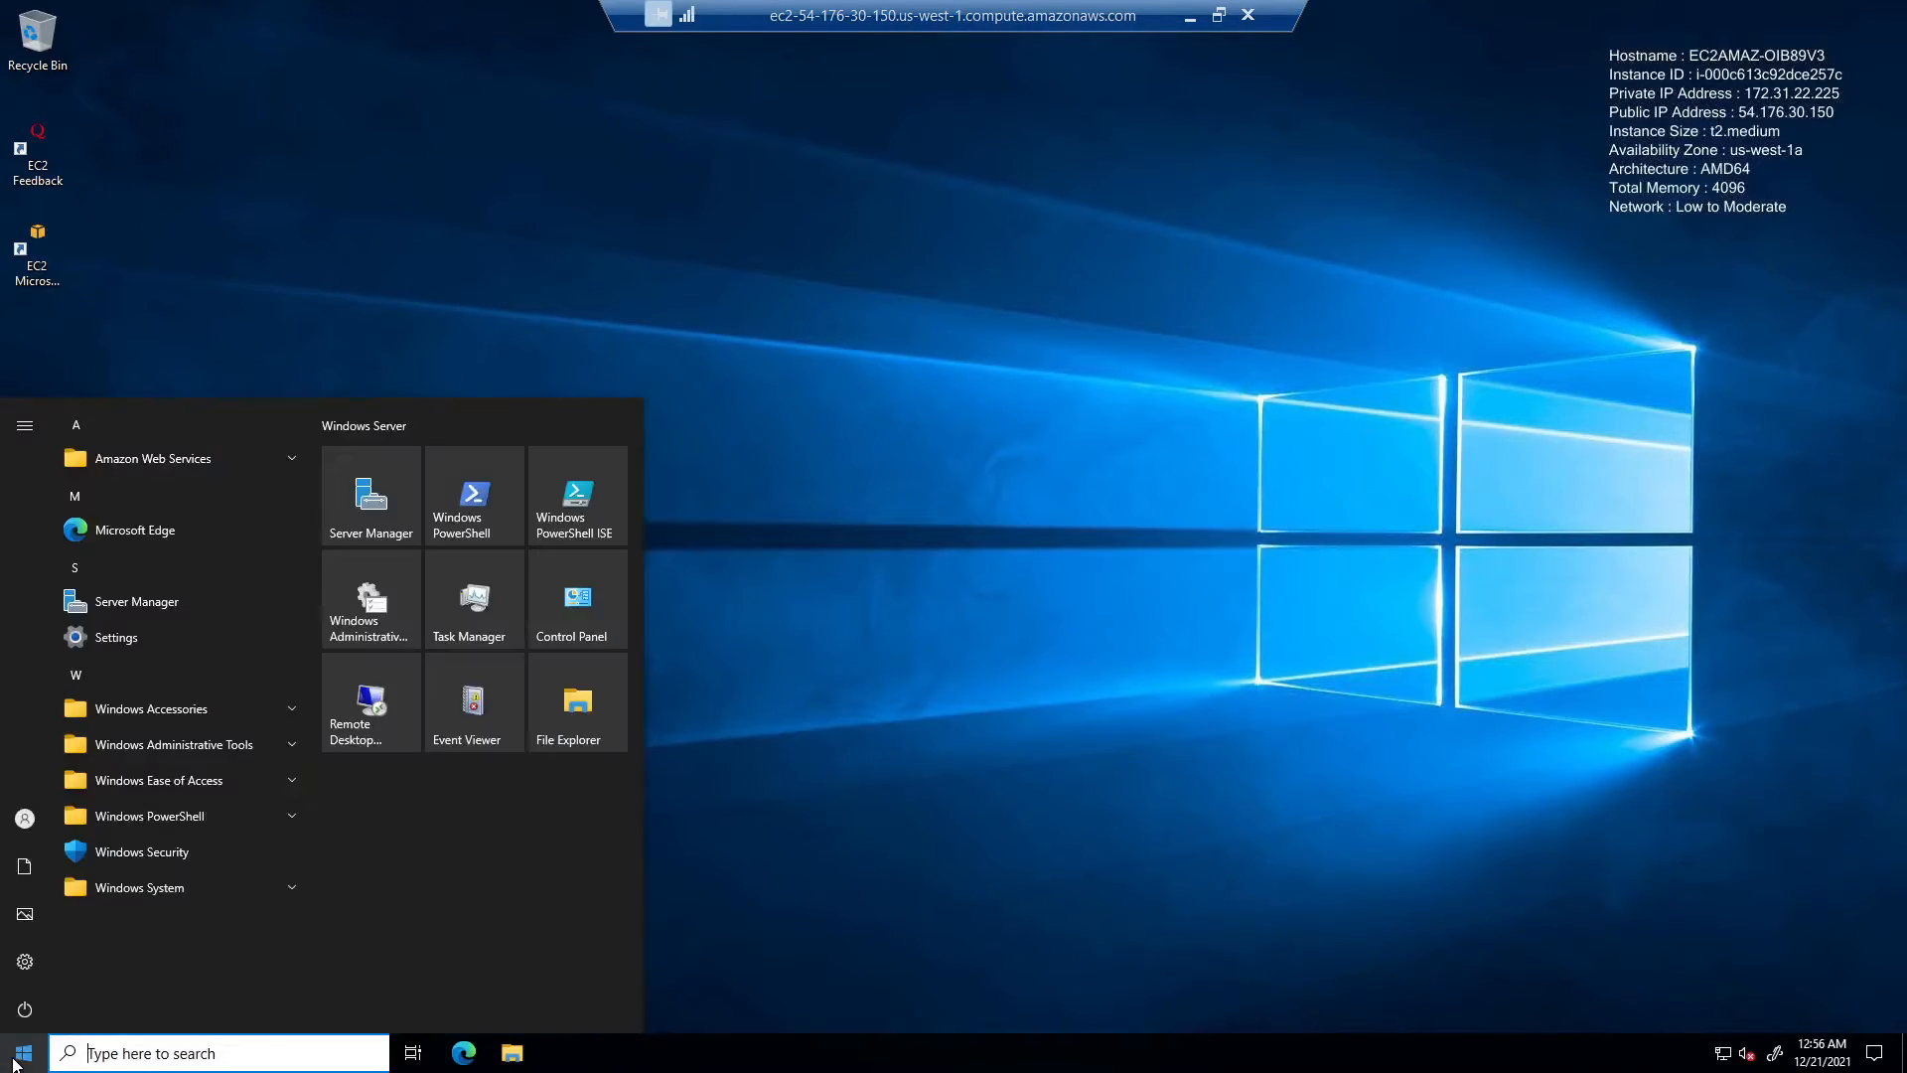
click(26, 962)
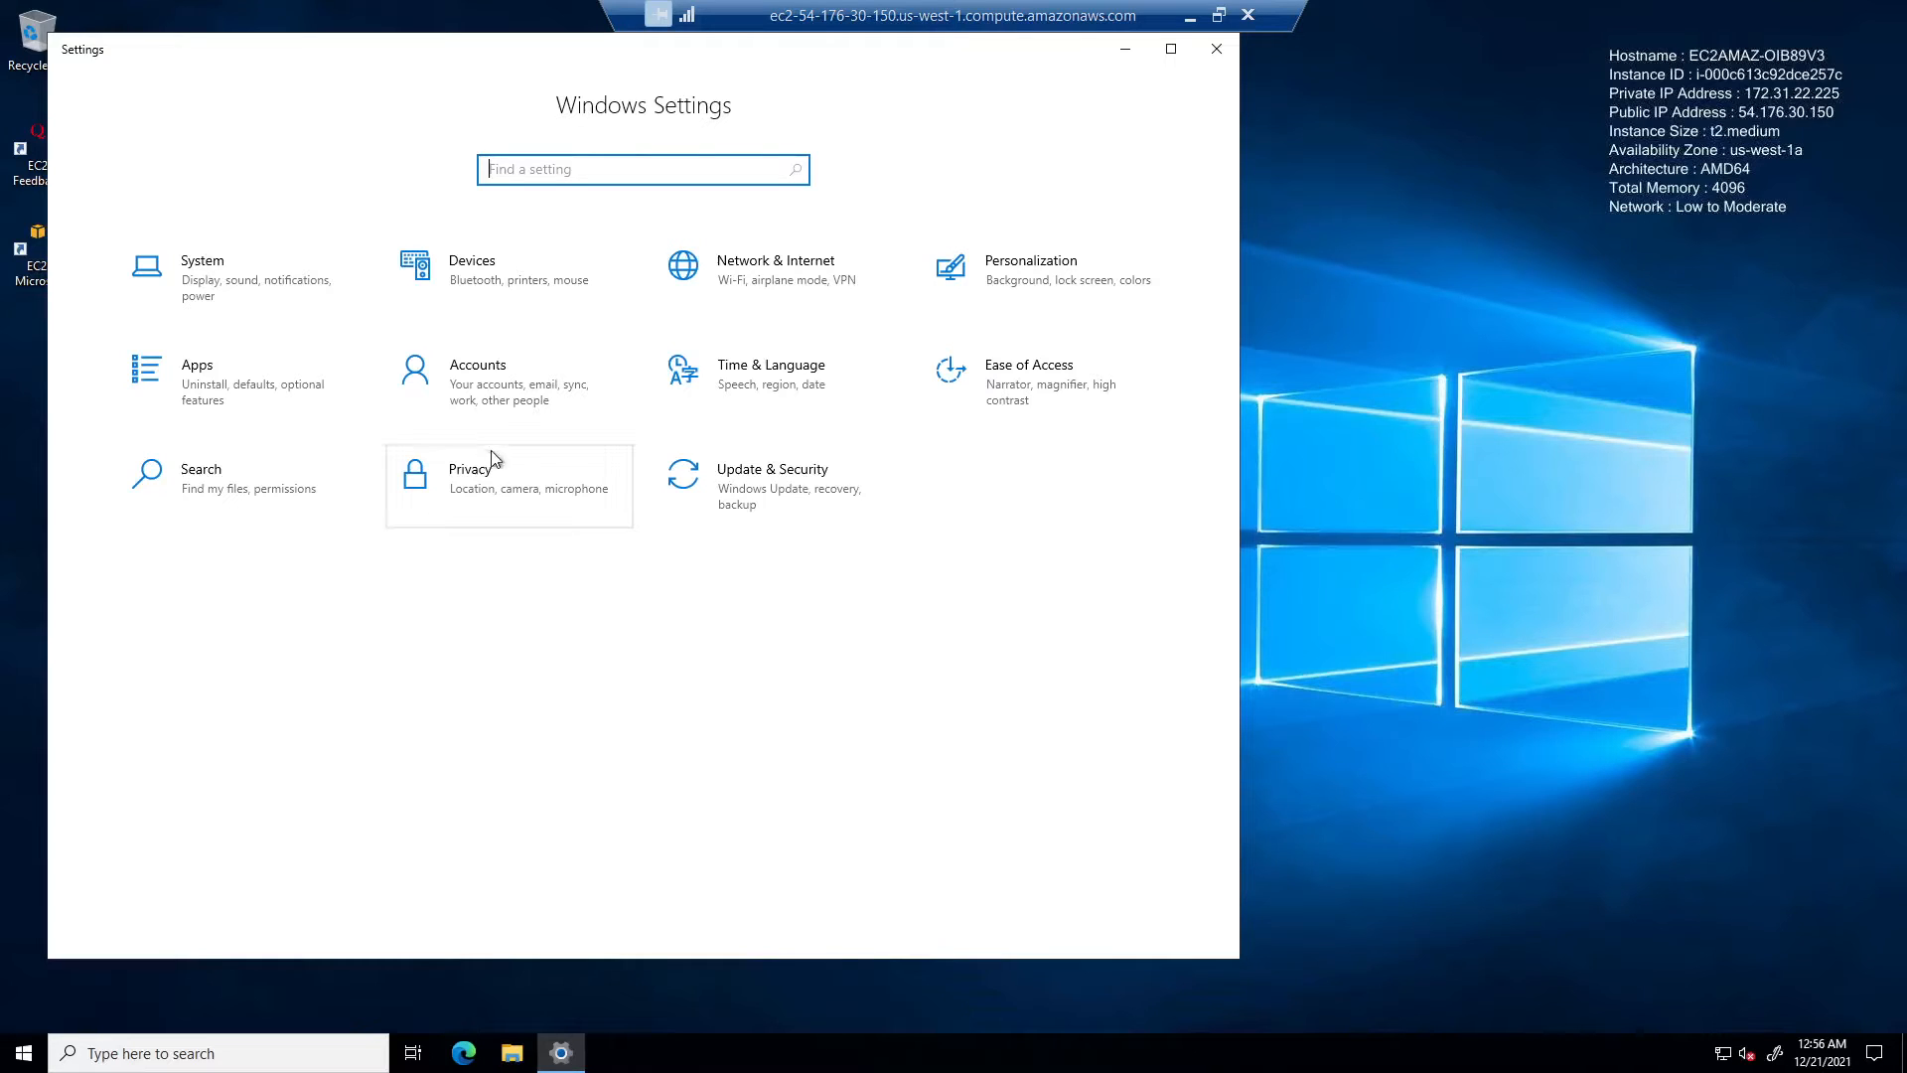
click(513, 383)
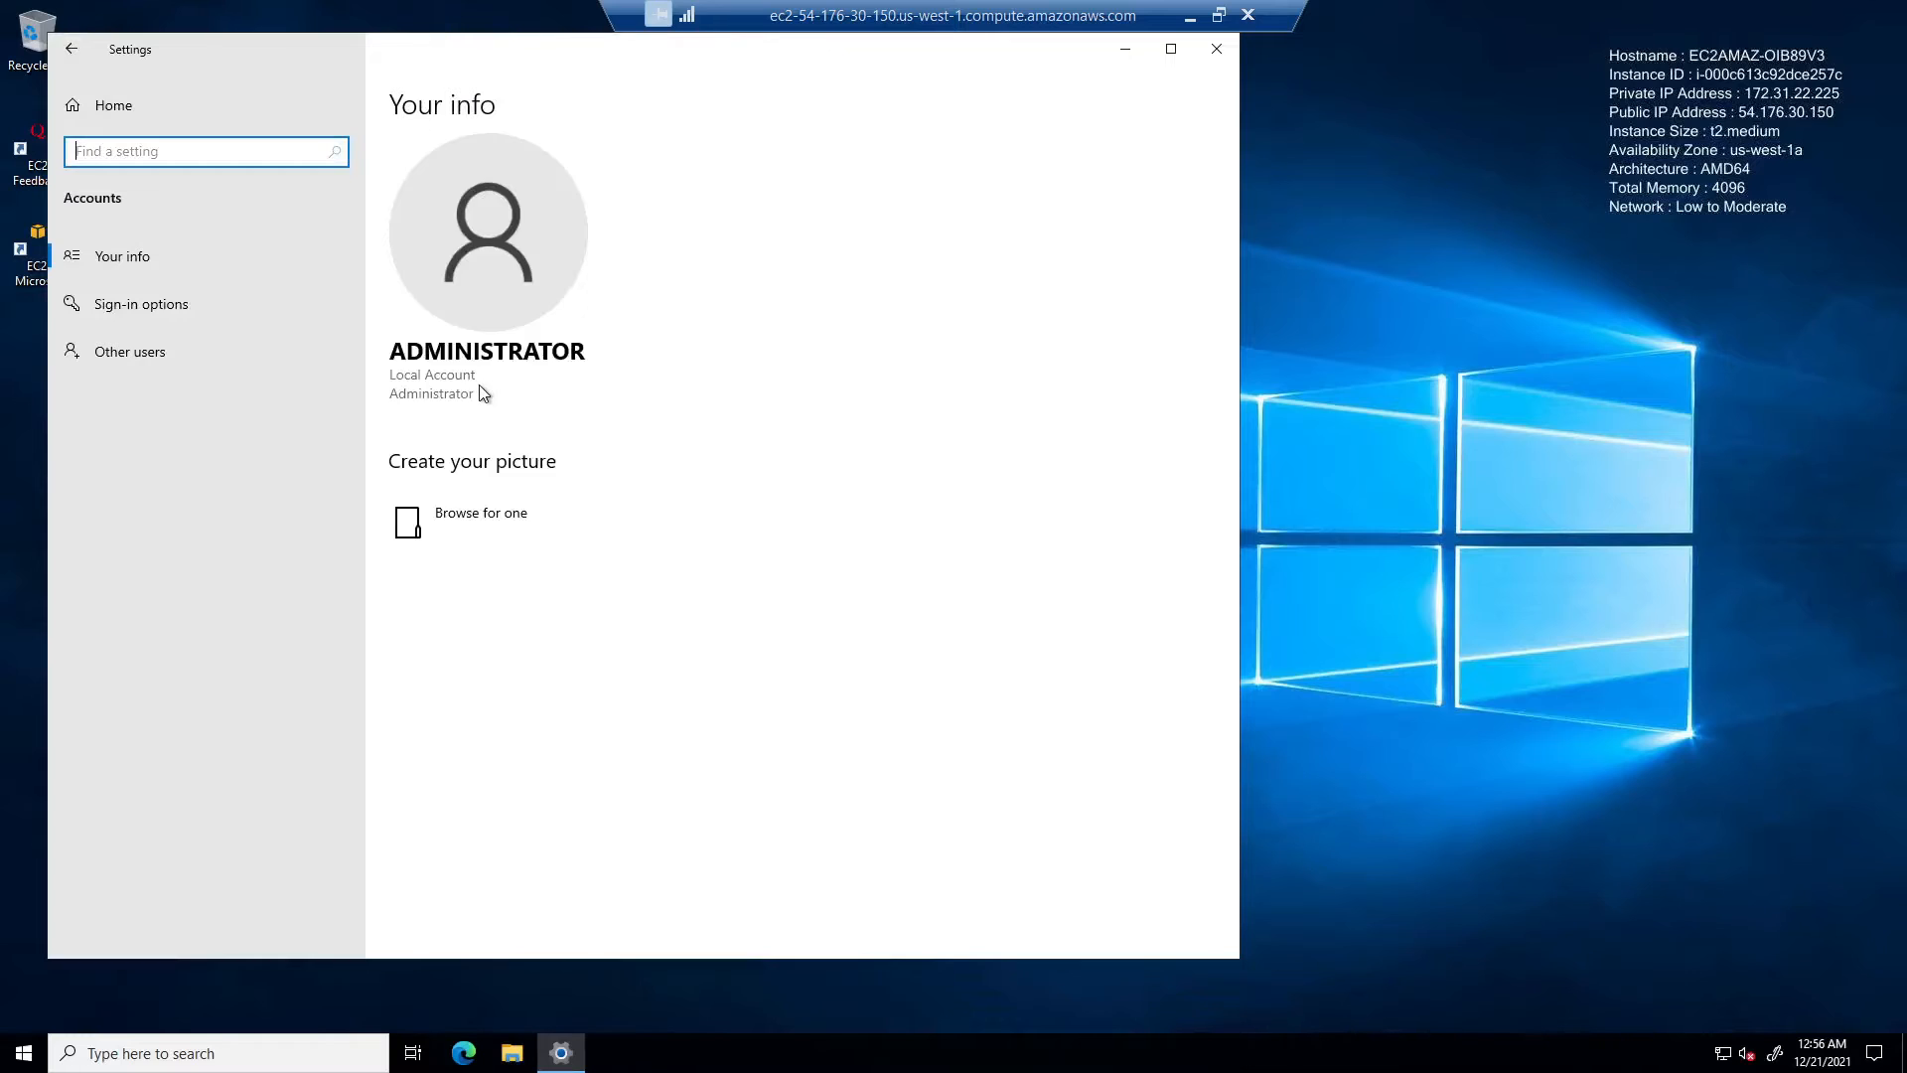
click(205, 309)
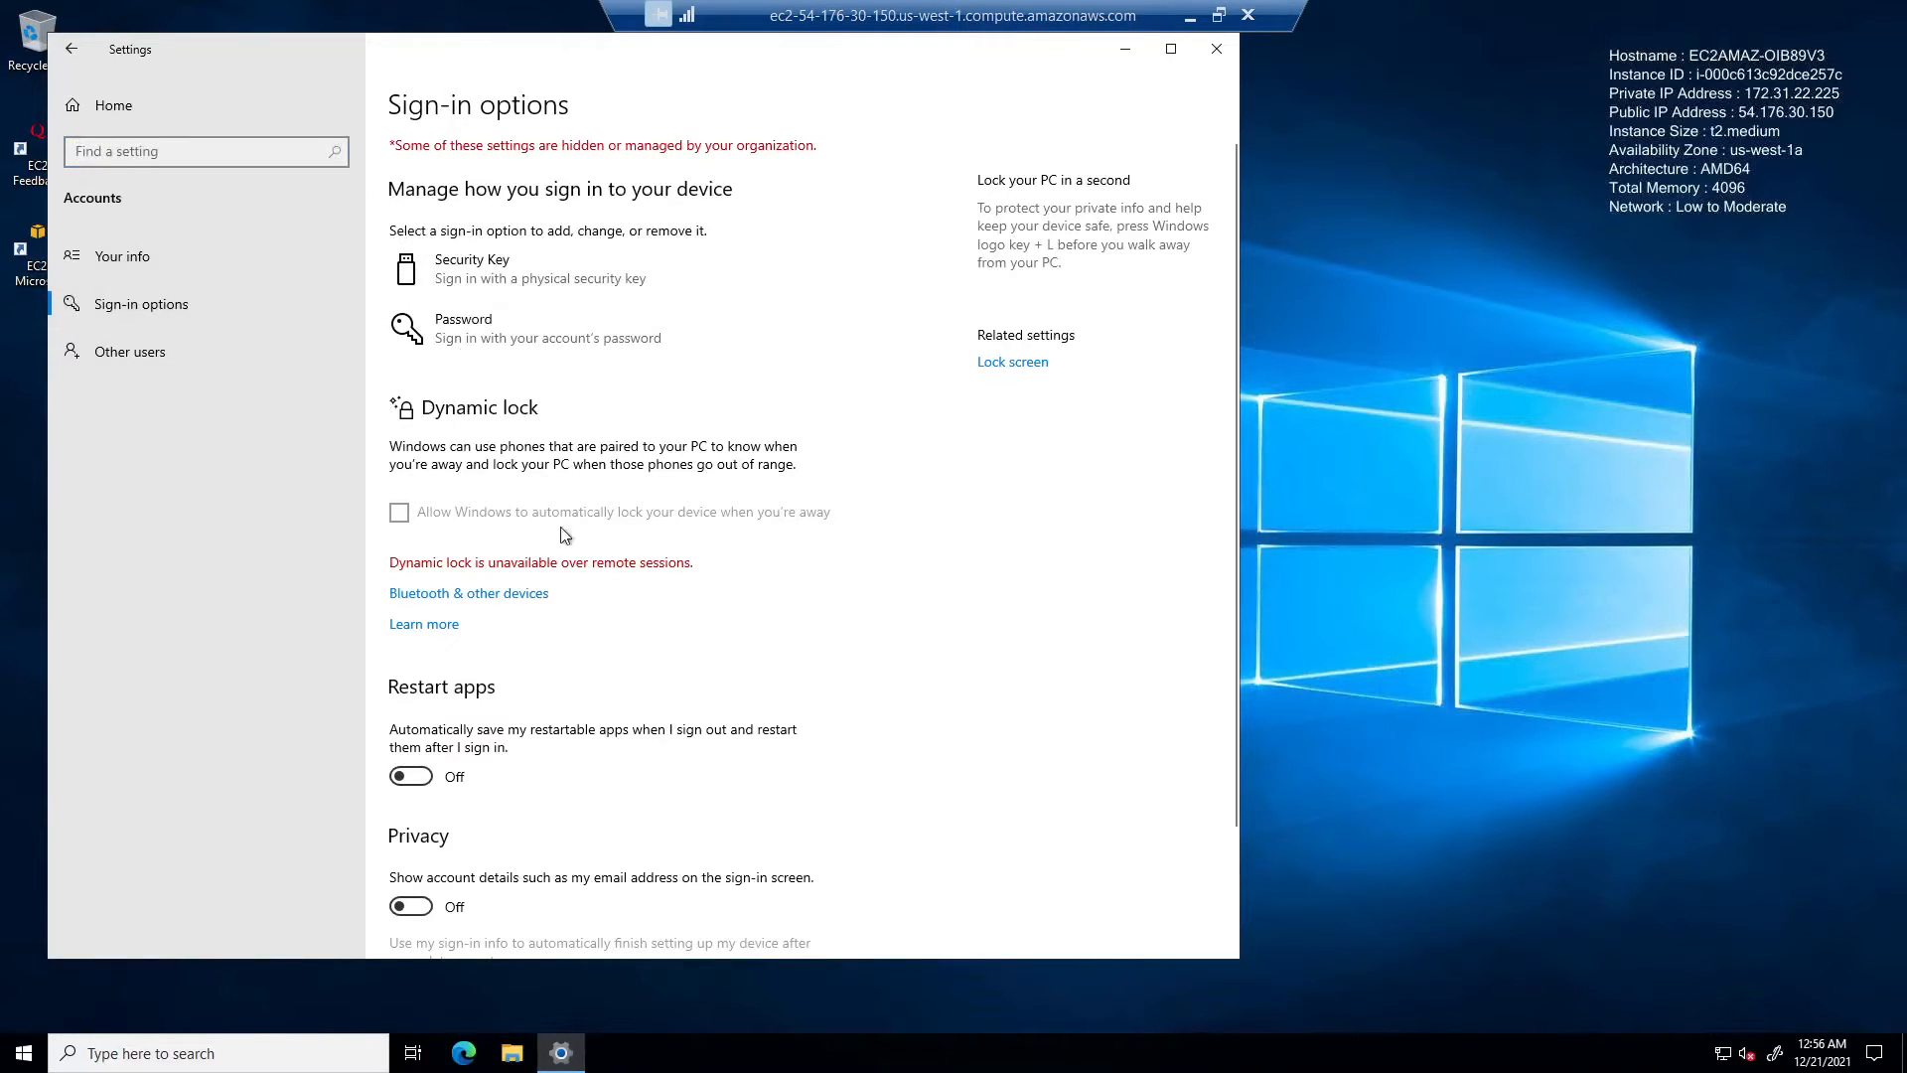
scroll(553, 482, down, 1)
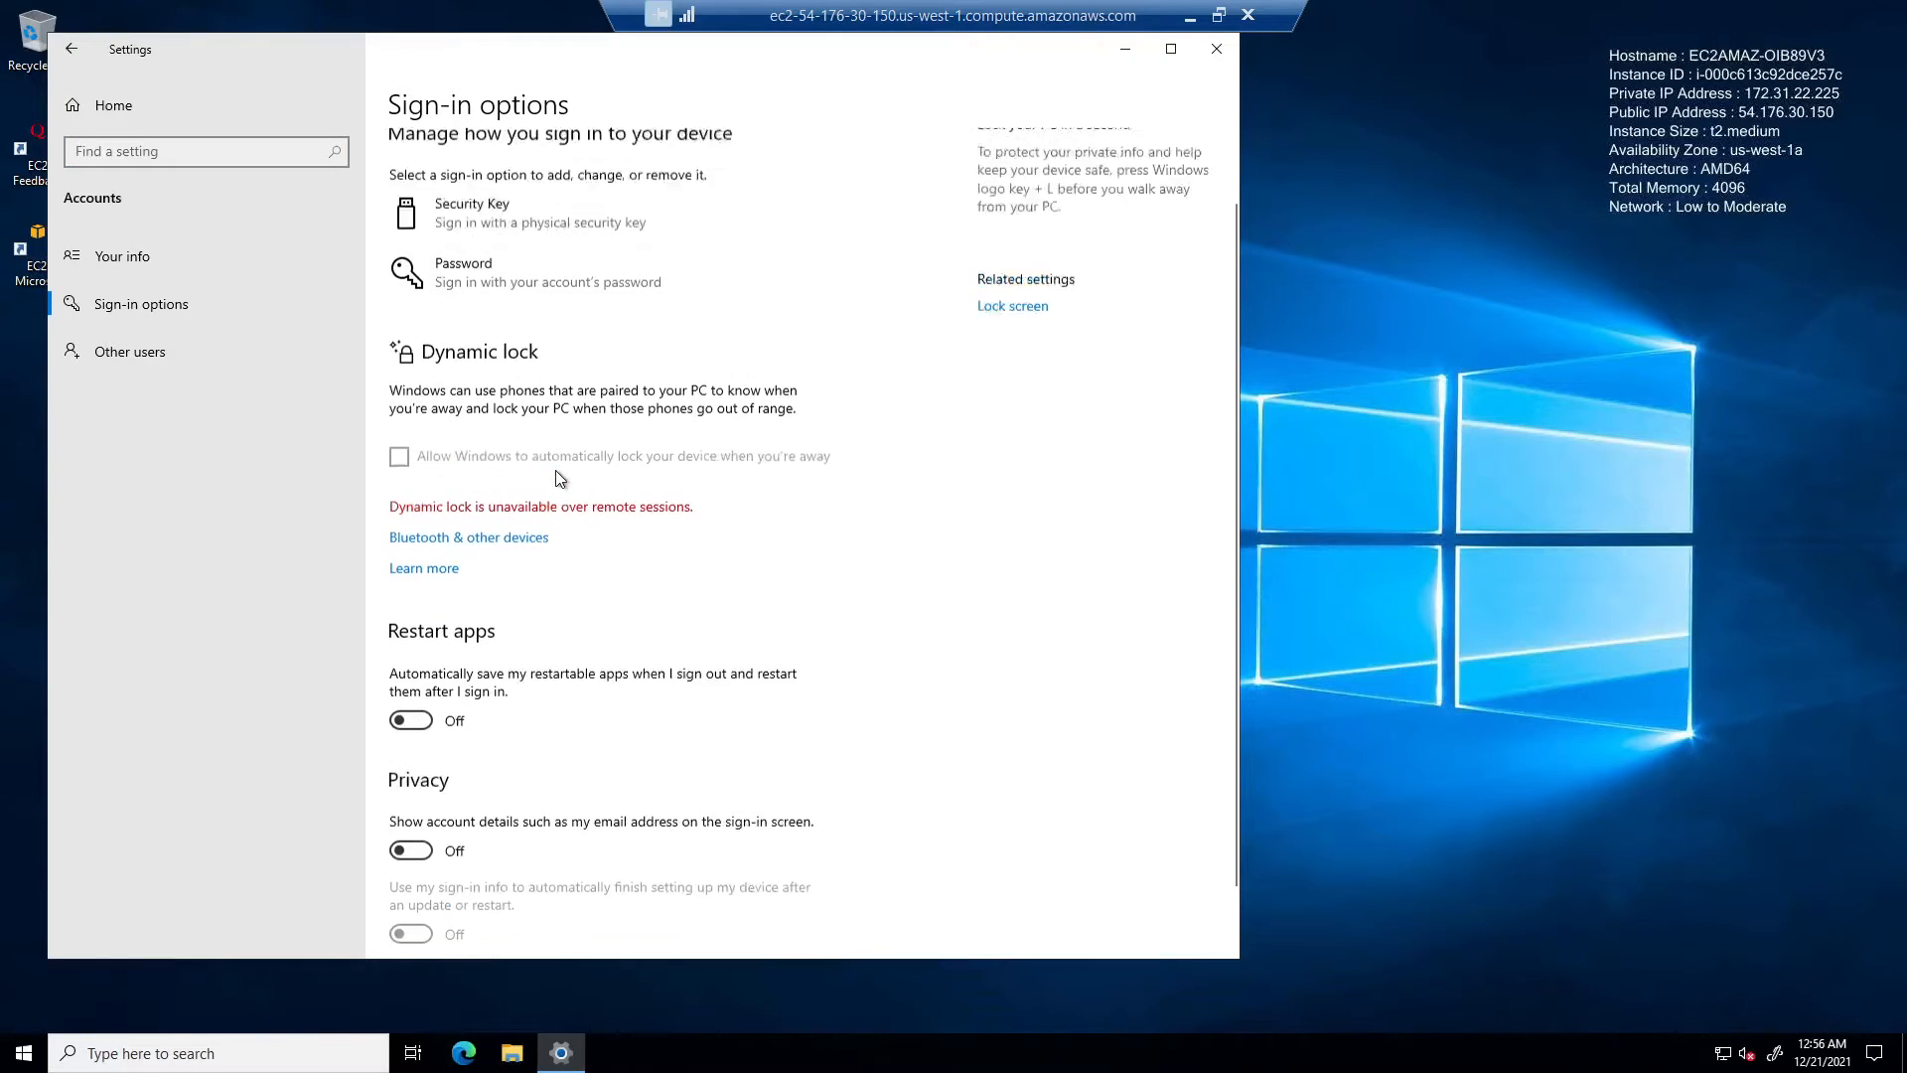
scroll(559, 476, up, 1)
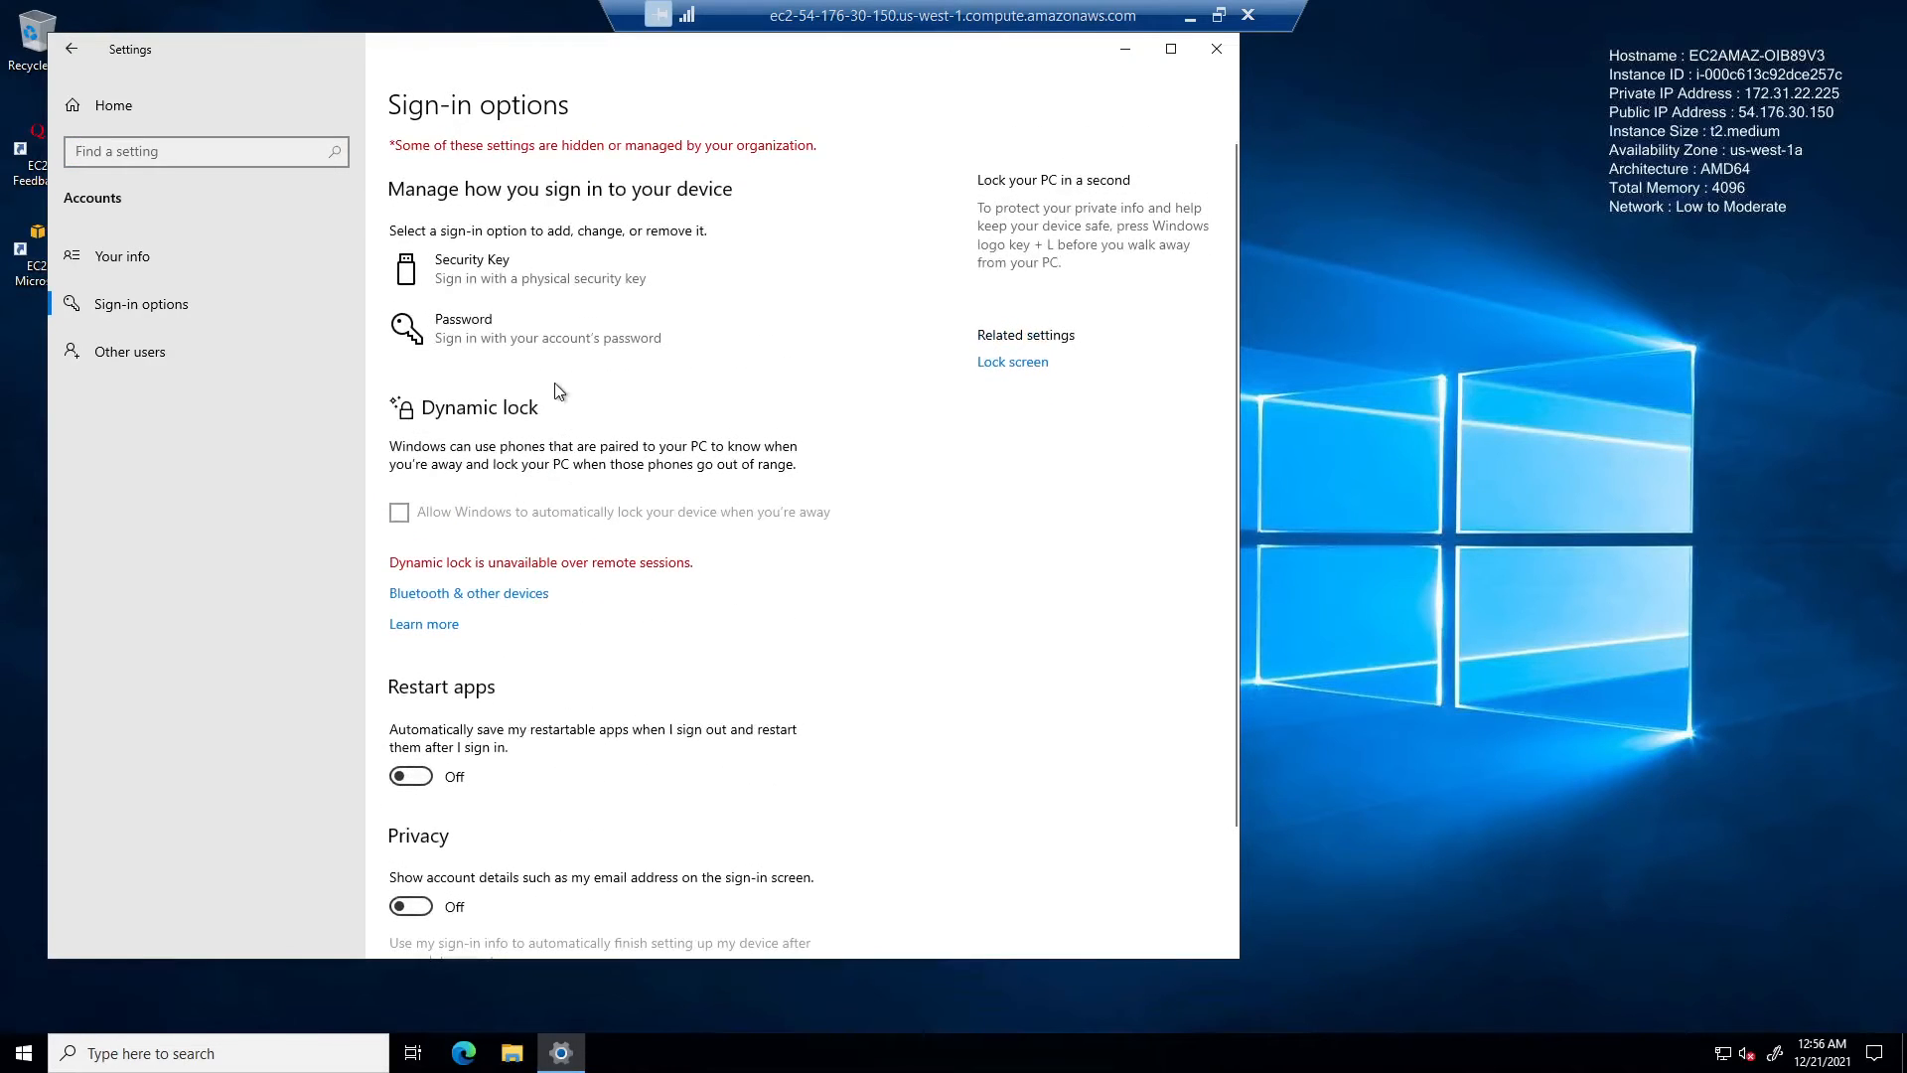
click(586, 338)
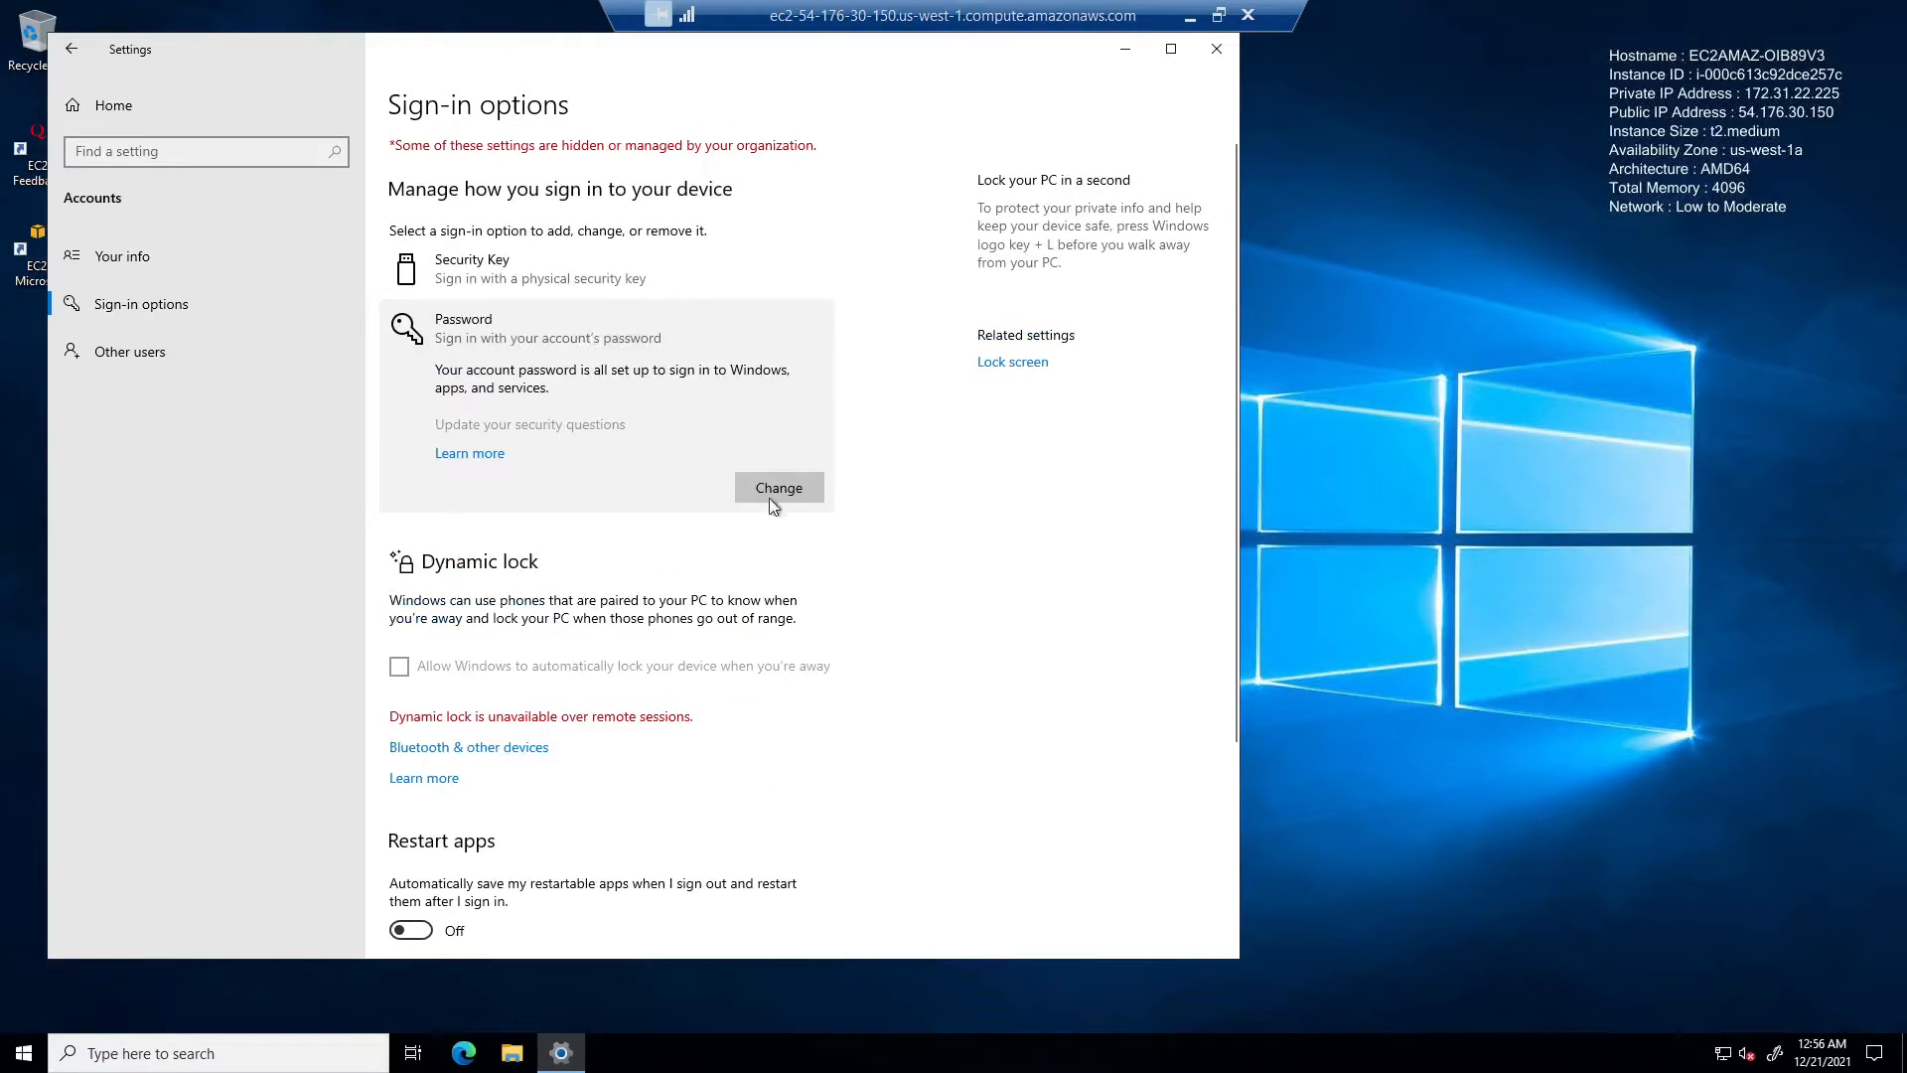
Verify with the current Administrator password, then enter and confirm a new password
click(777, 488)
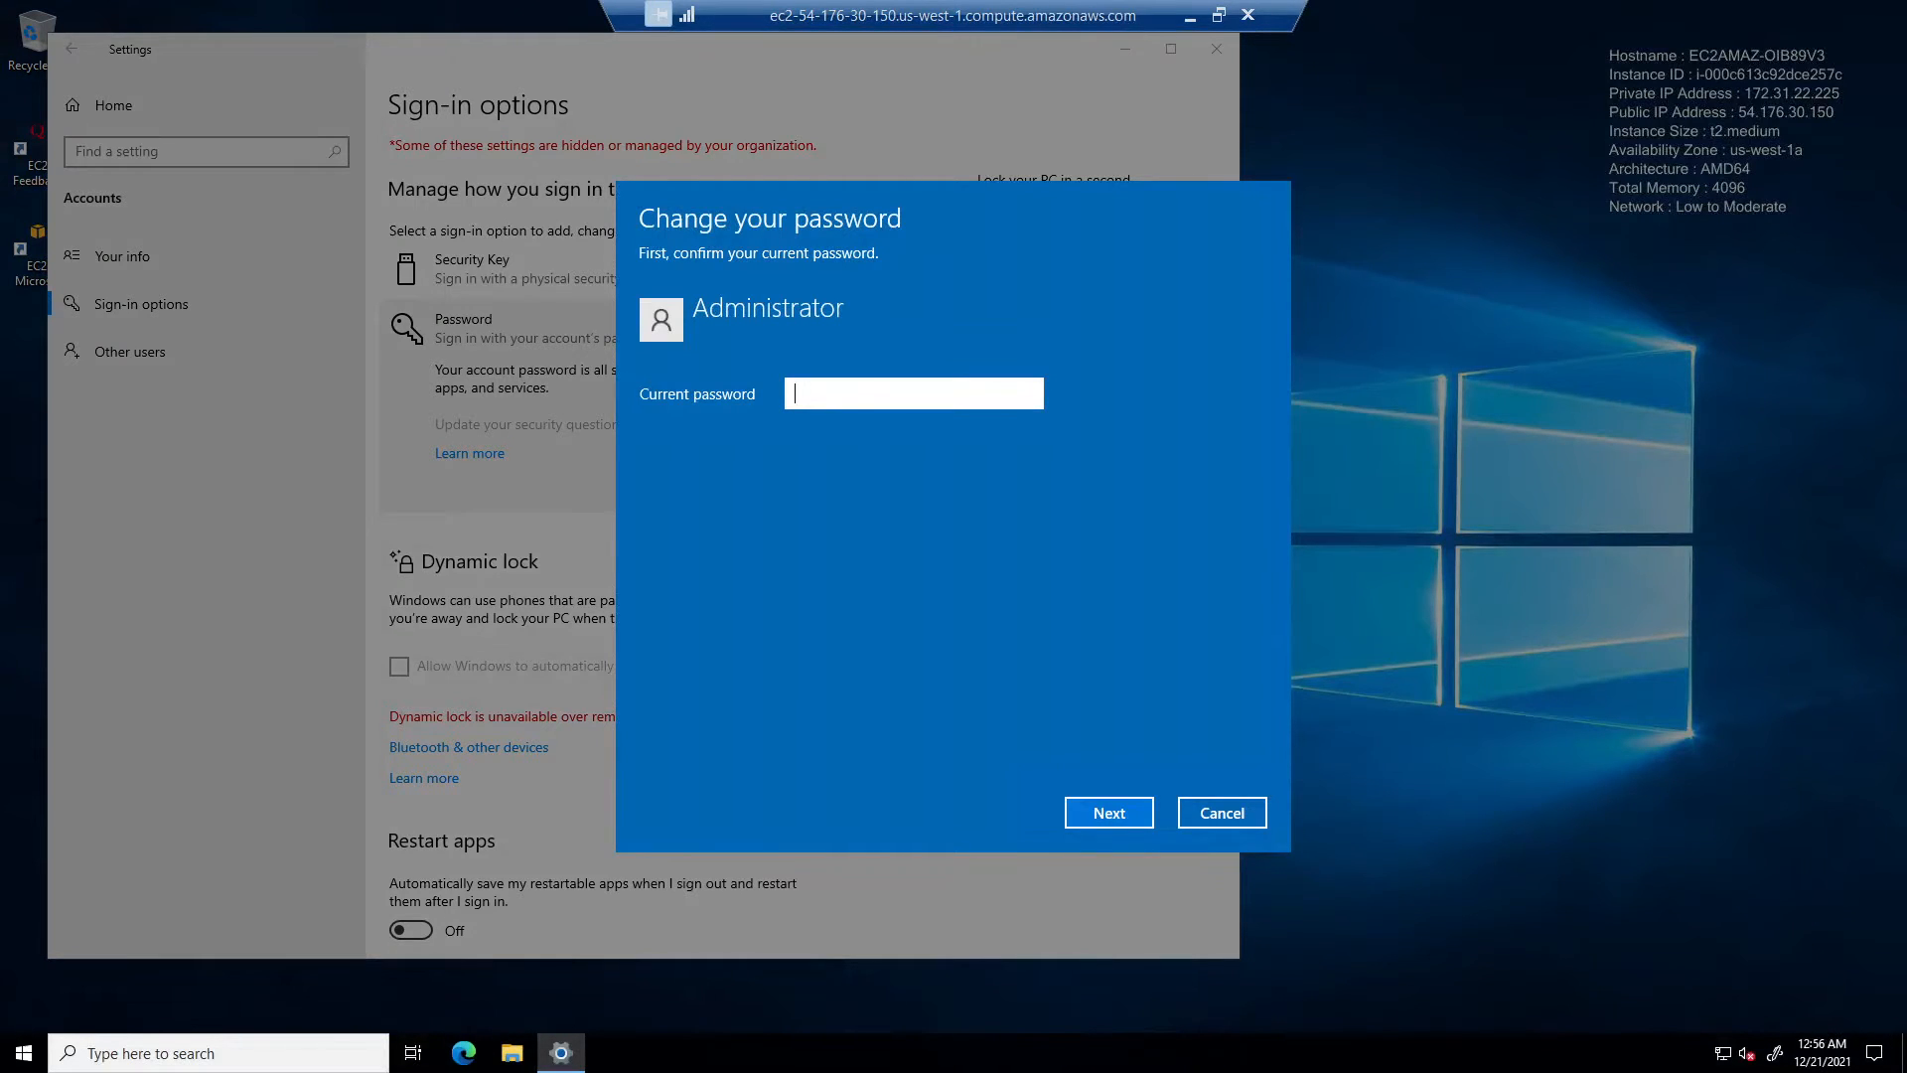
key(ctrl+v)
click(1116, 817)
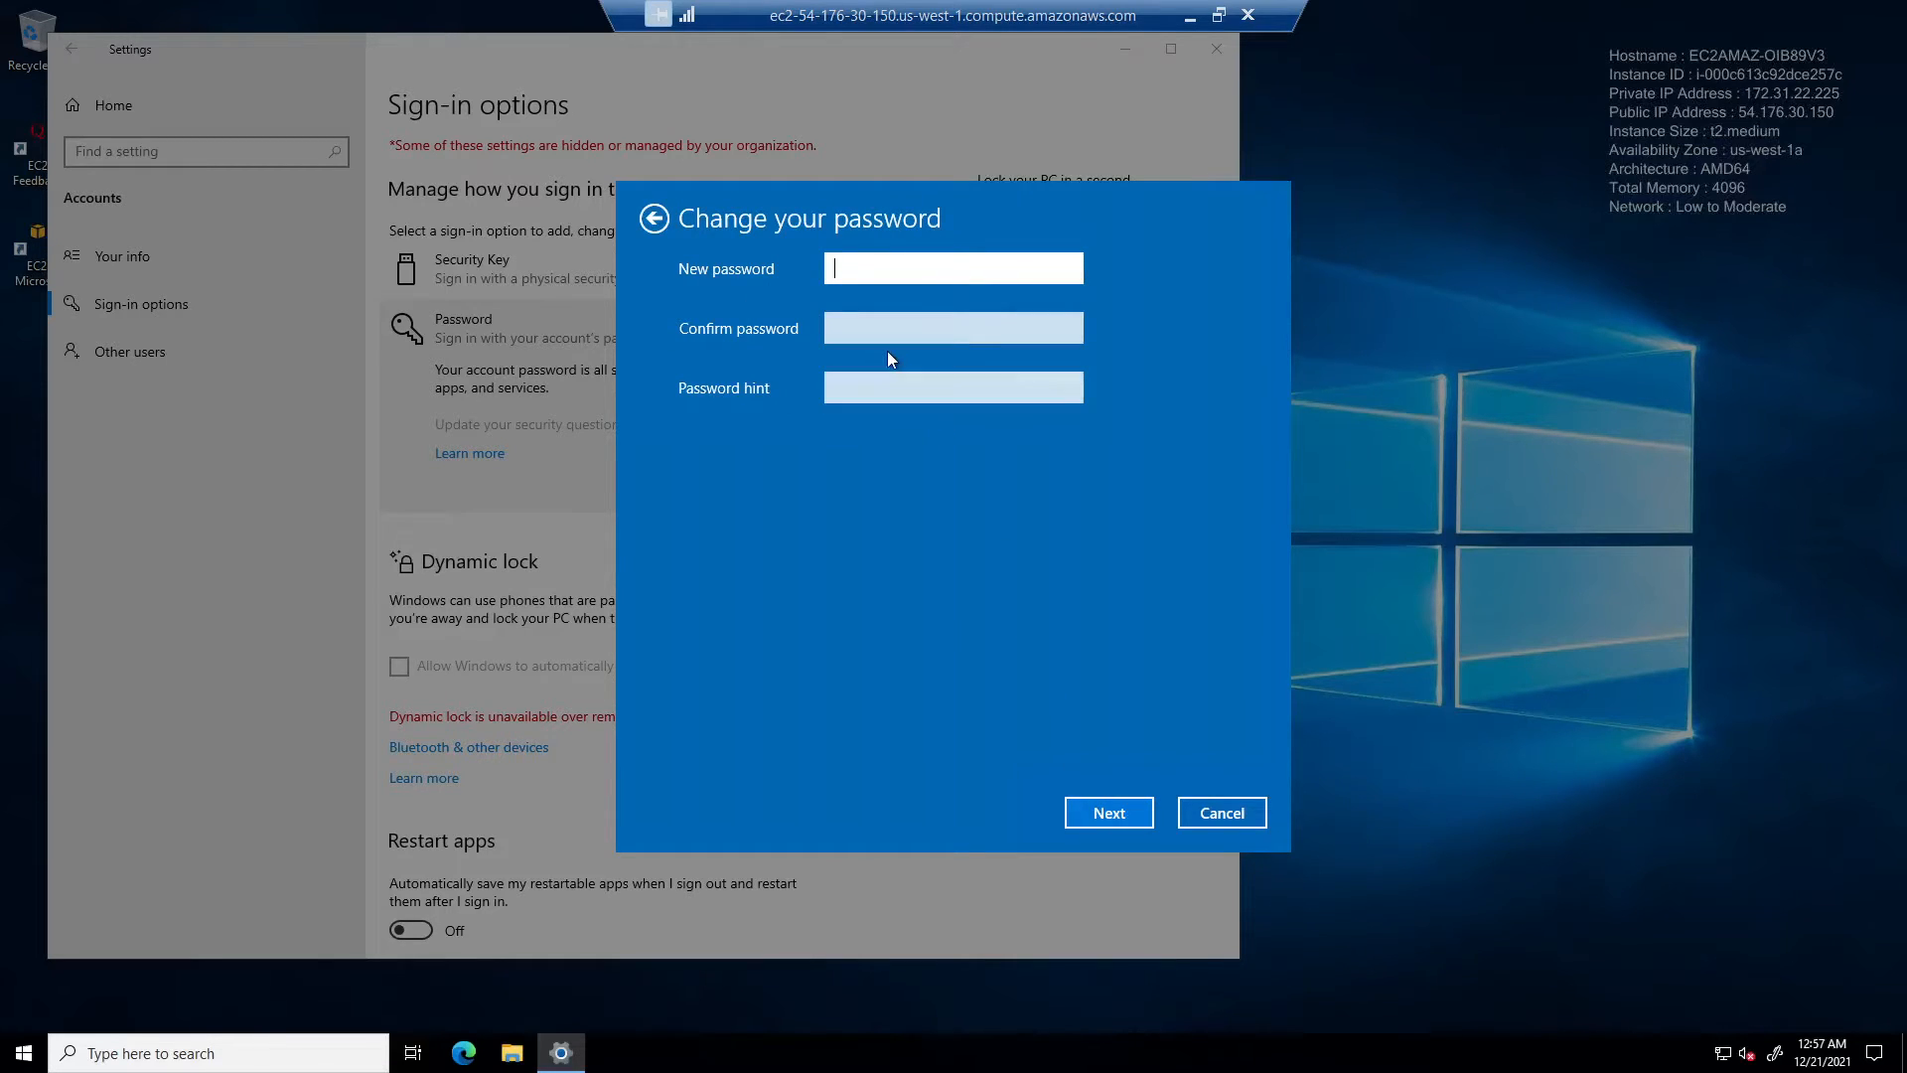
text(••••••••)
key(BackSpace)
key(BackSpace)
key(BackSpace)
key(BackSpace)
key(BackSpace)
key(BackSpace)
key(BackSpace)
key(BackSpace)
text(•••••••••)
click(1062, 274)
click(1062, 274)
key(Tab)
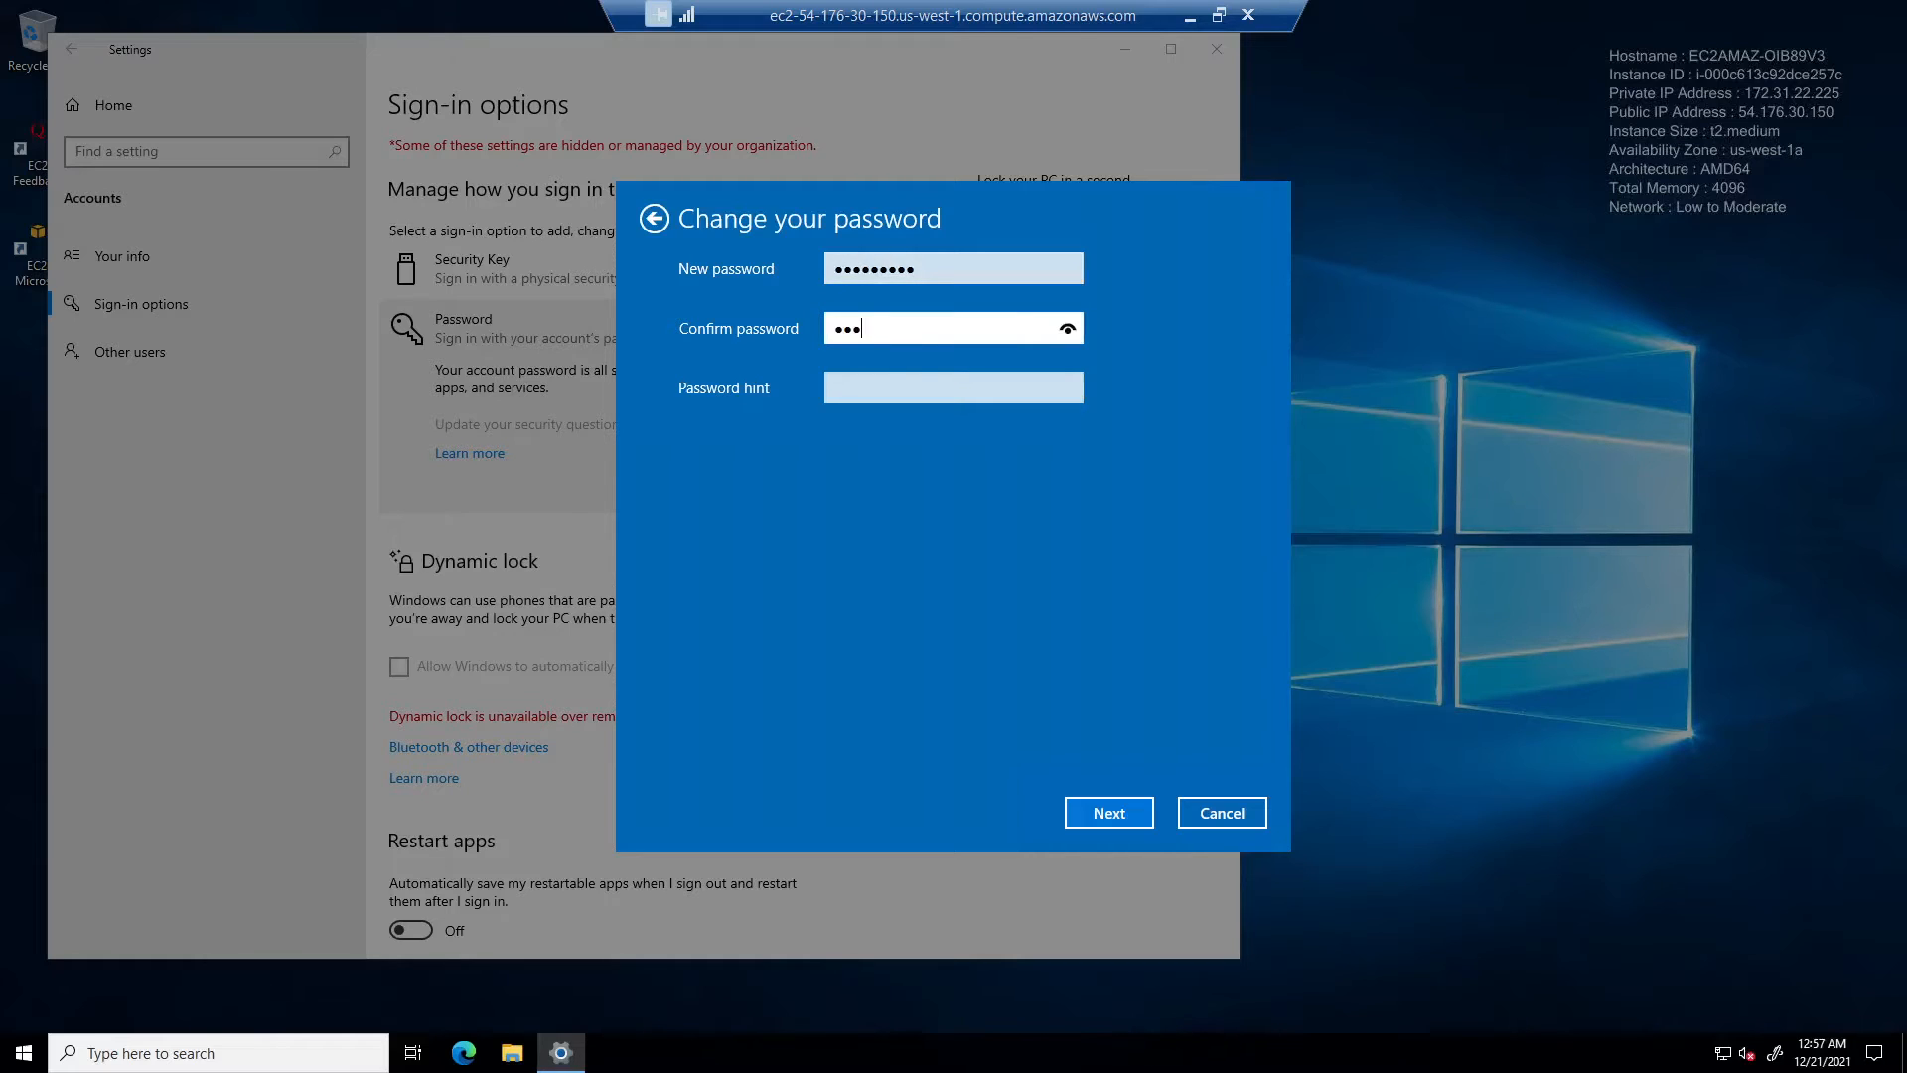
Add the password hint 'Number' and try to finish the password change
click(978, 390)
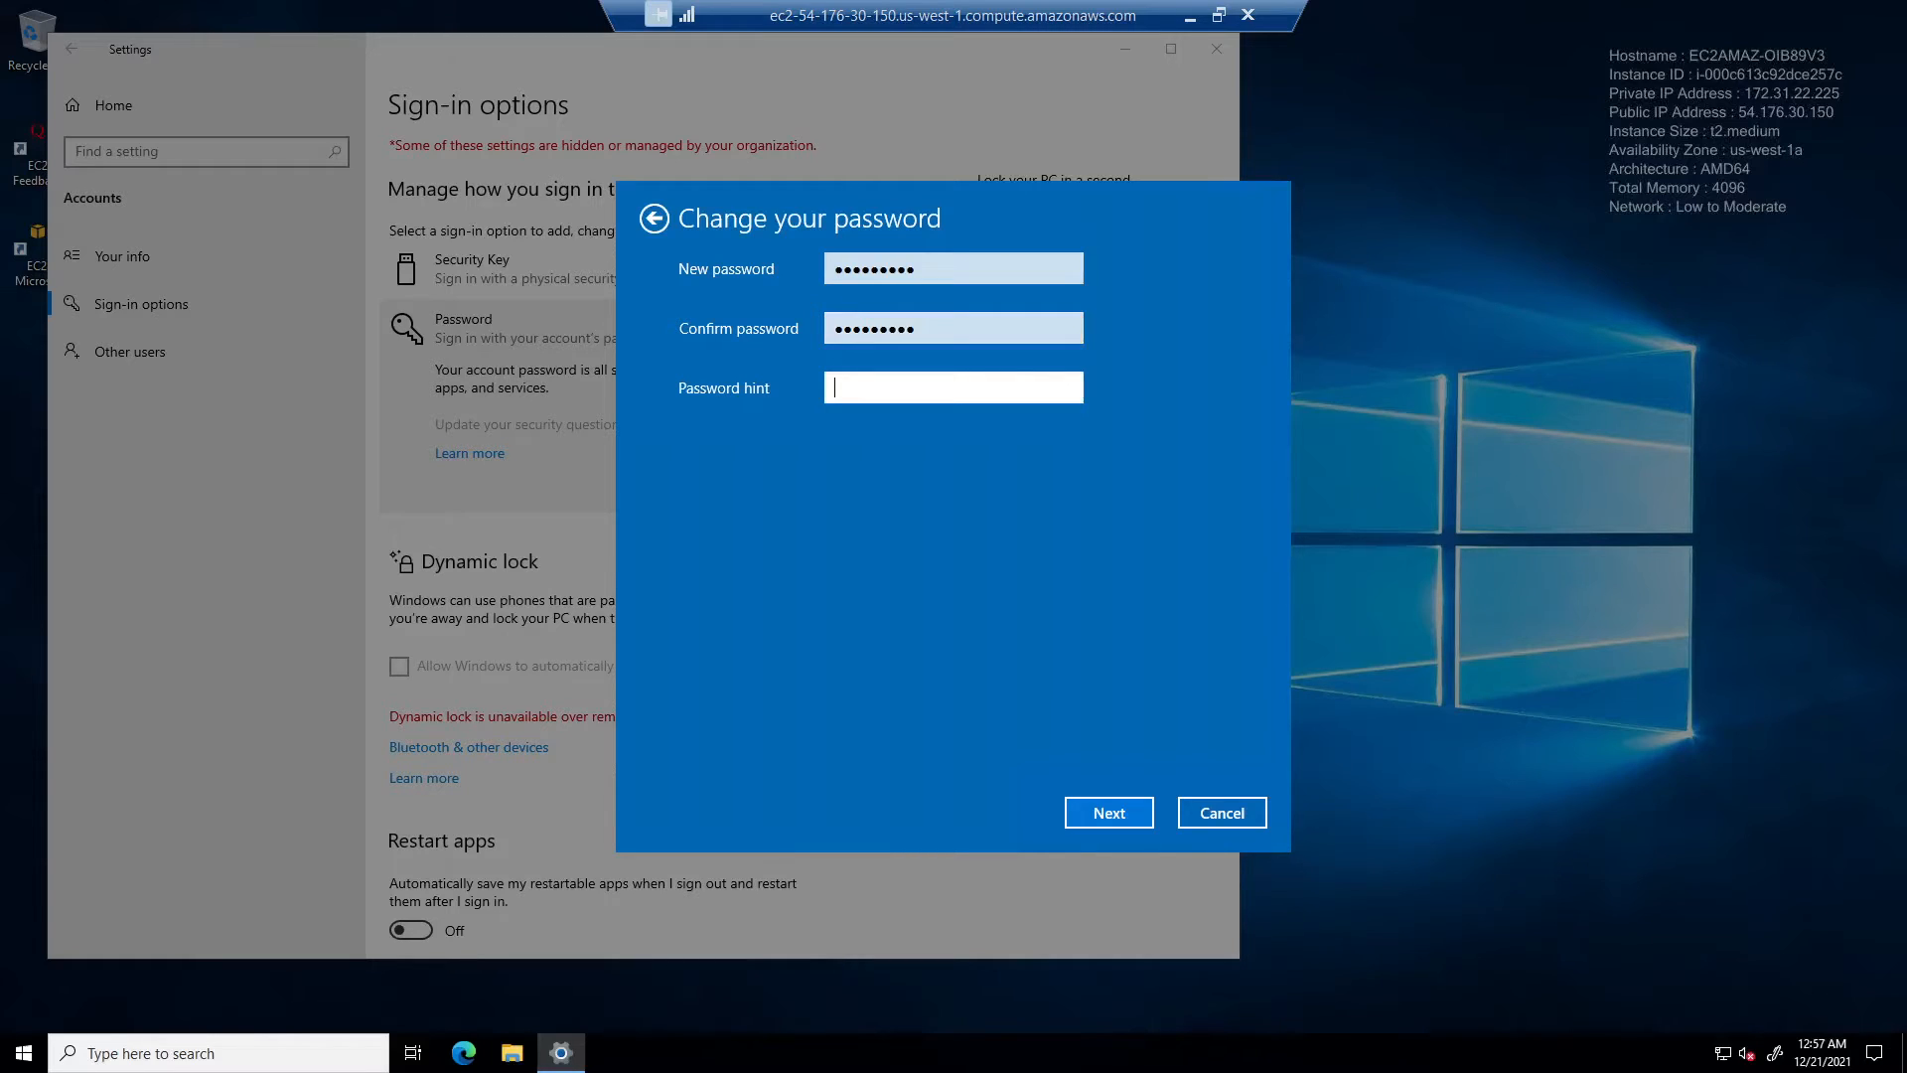
click(1106, 816)
text(Number)
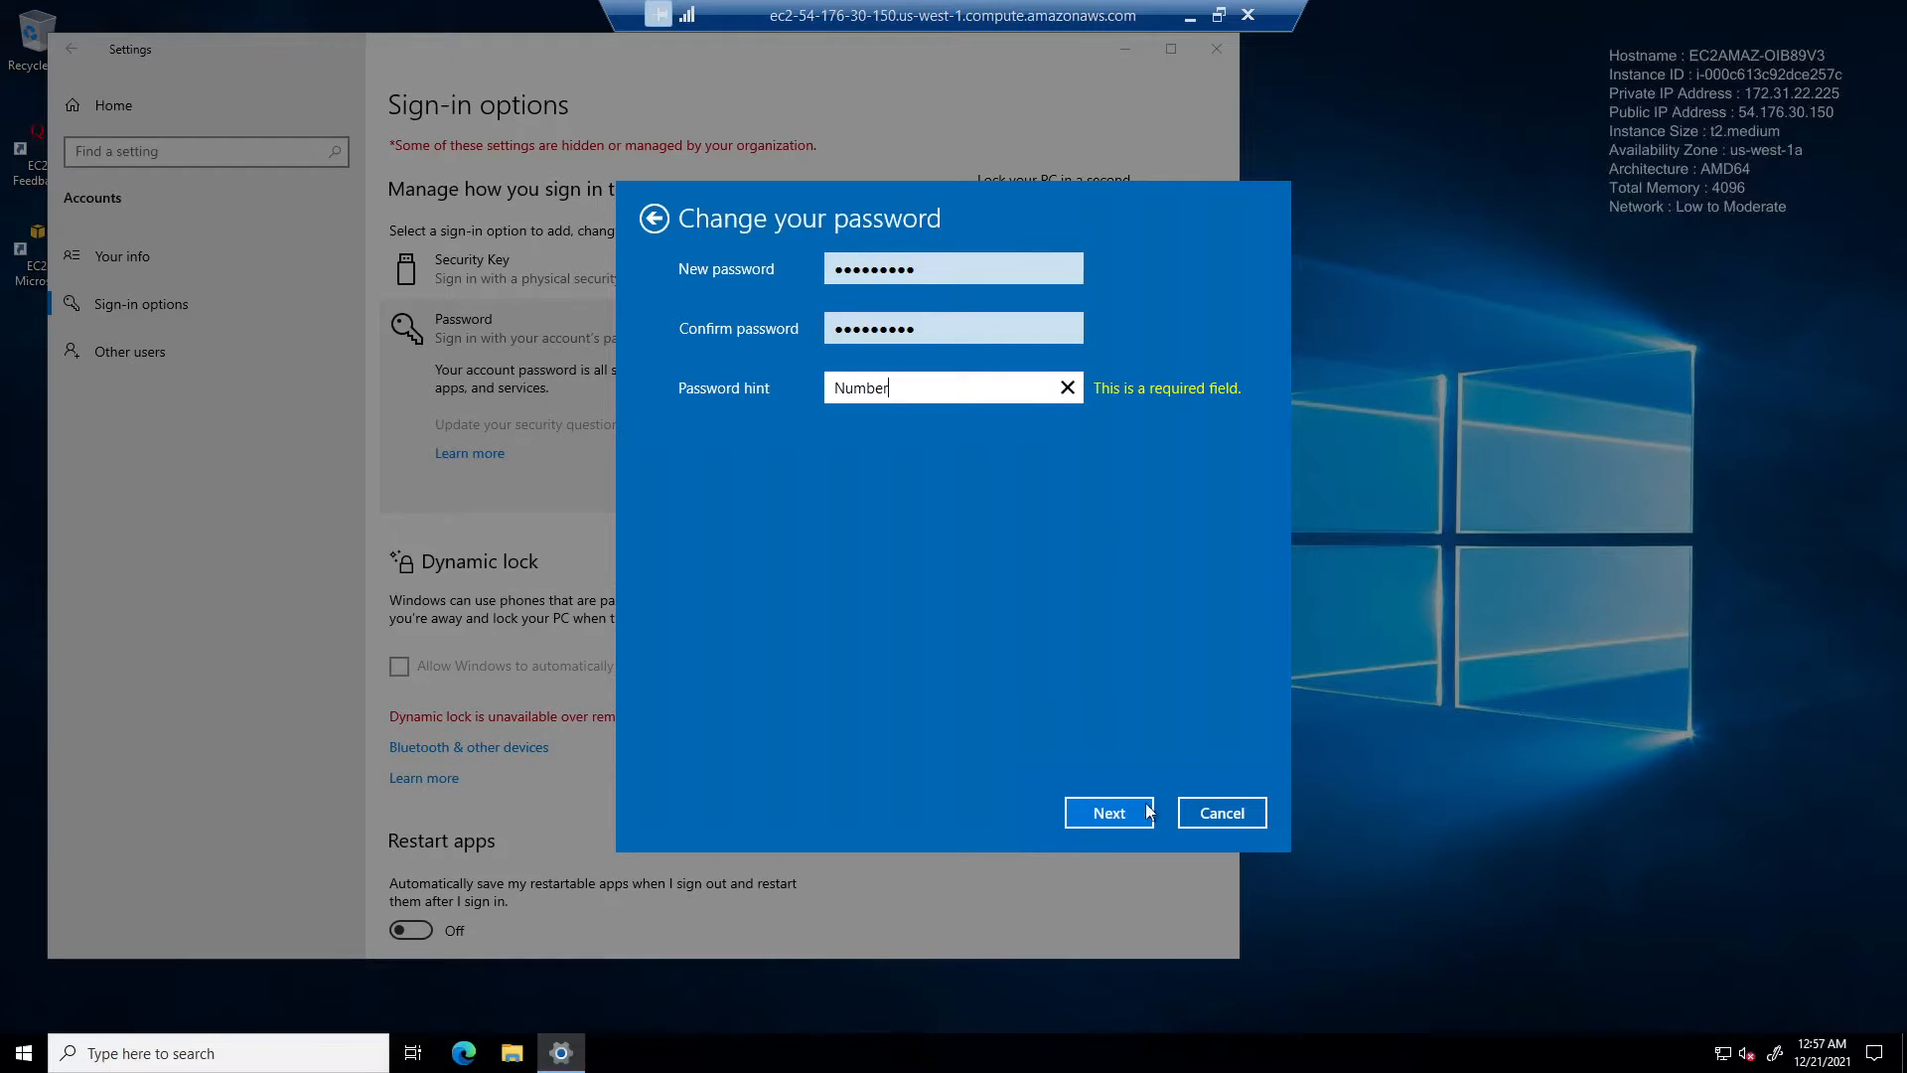
click(1149, 811)
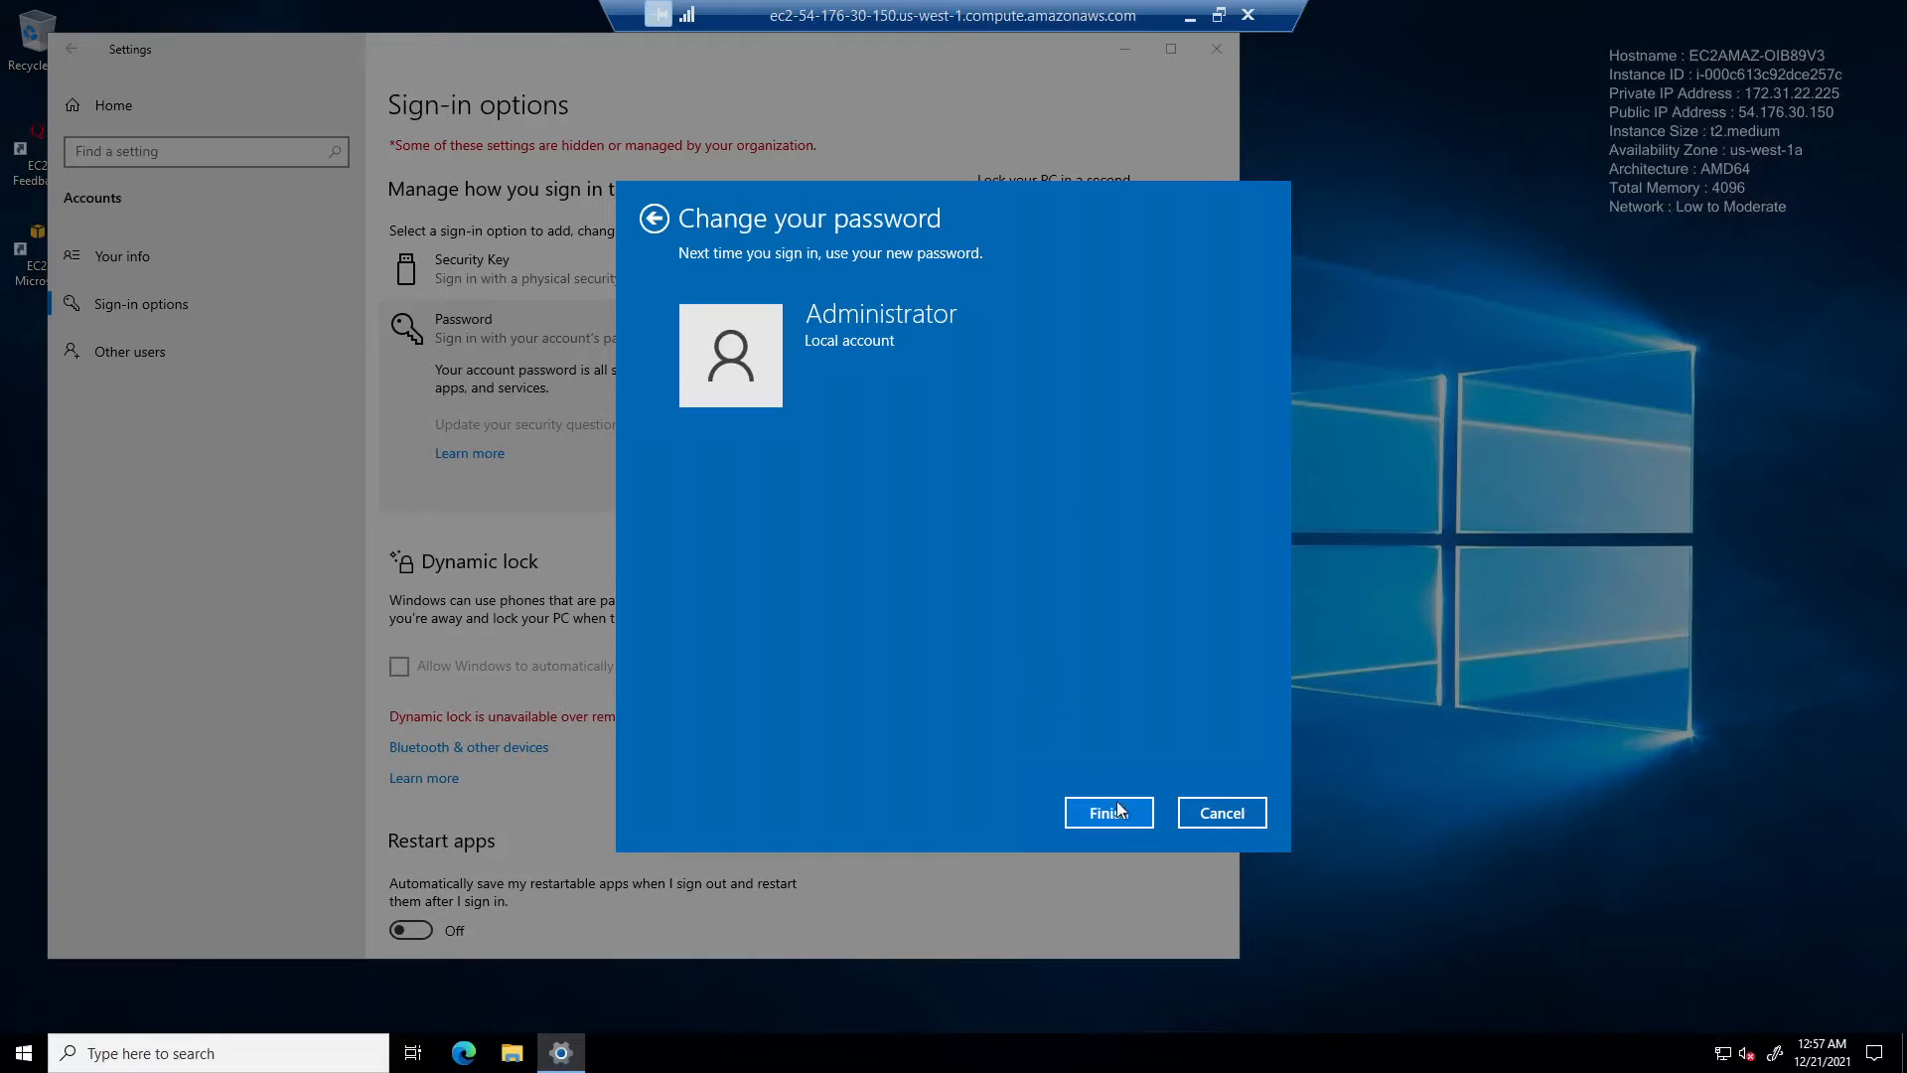
click(1126, 814)
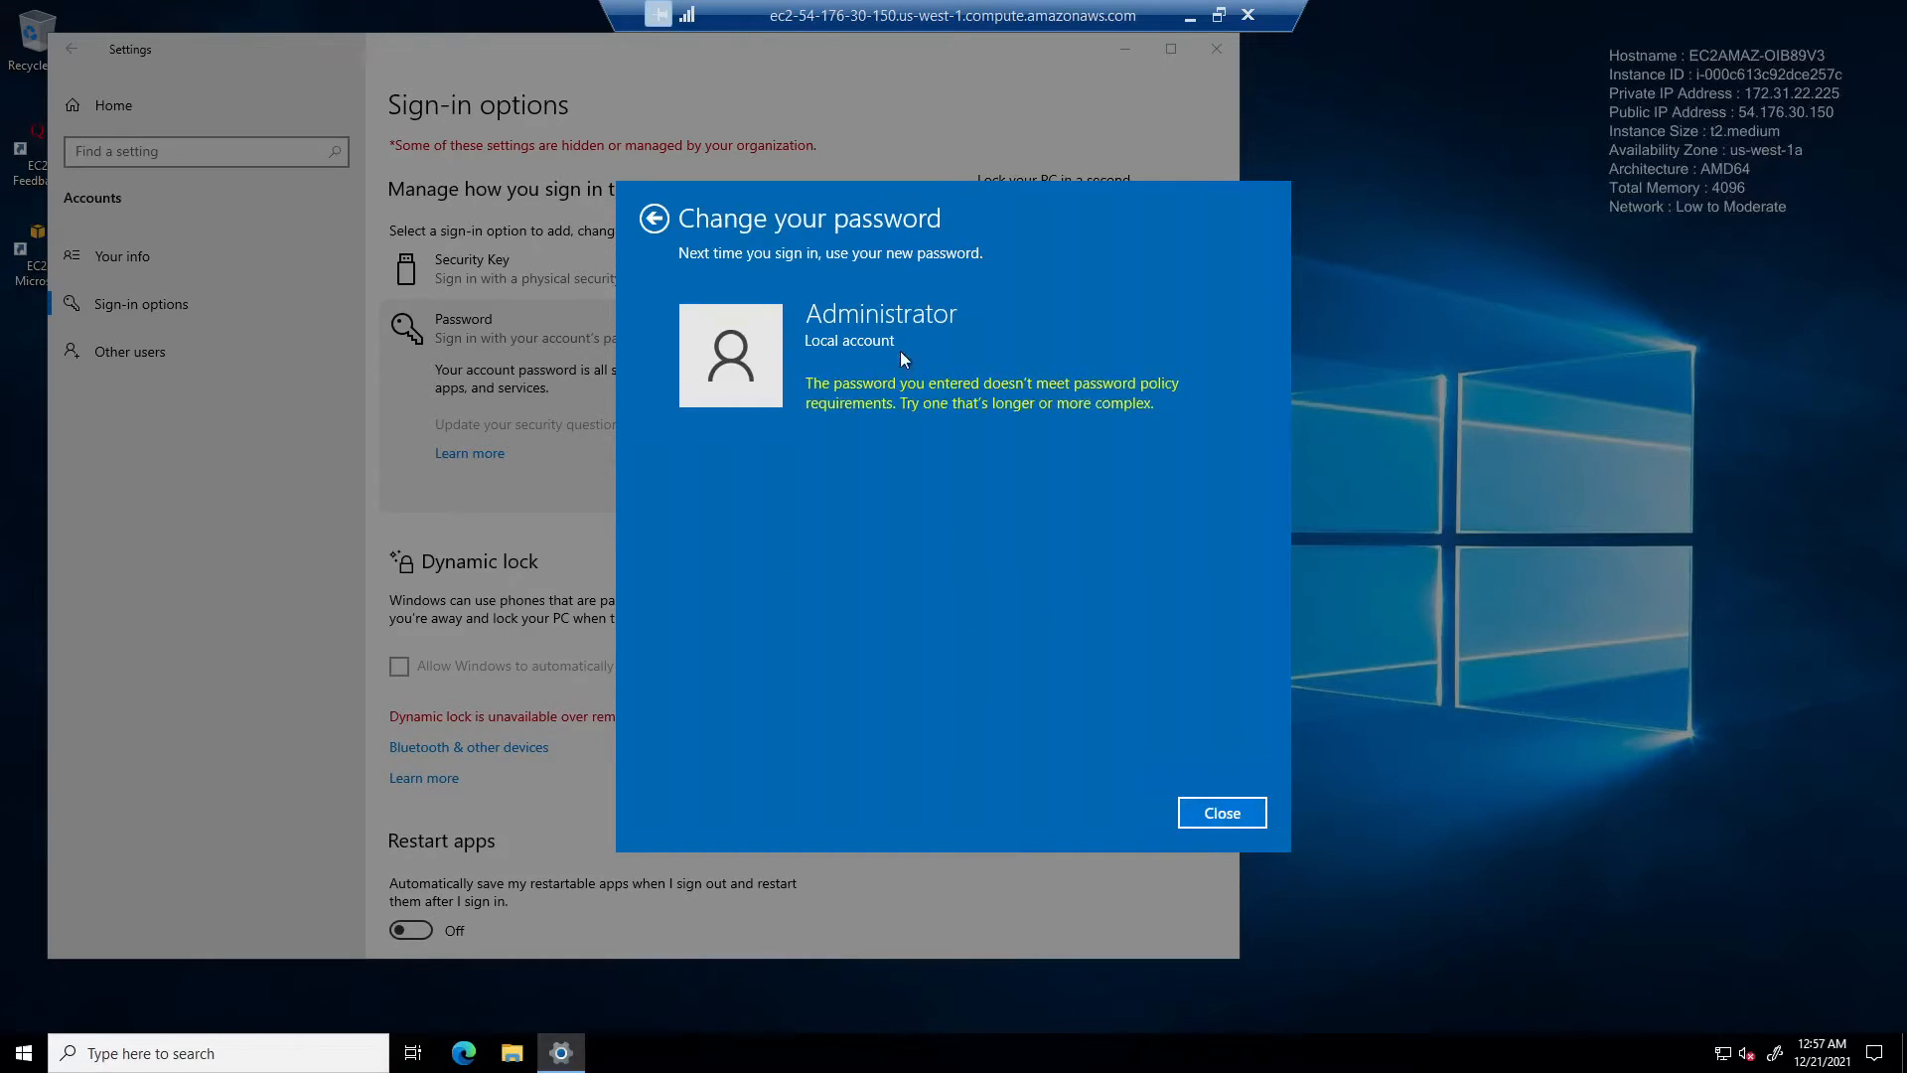
After the policy error, retype both passwords, submit, and go to Other users management
click(652, 221)
key(ctrl+a)
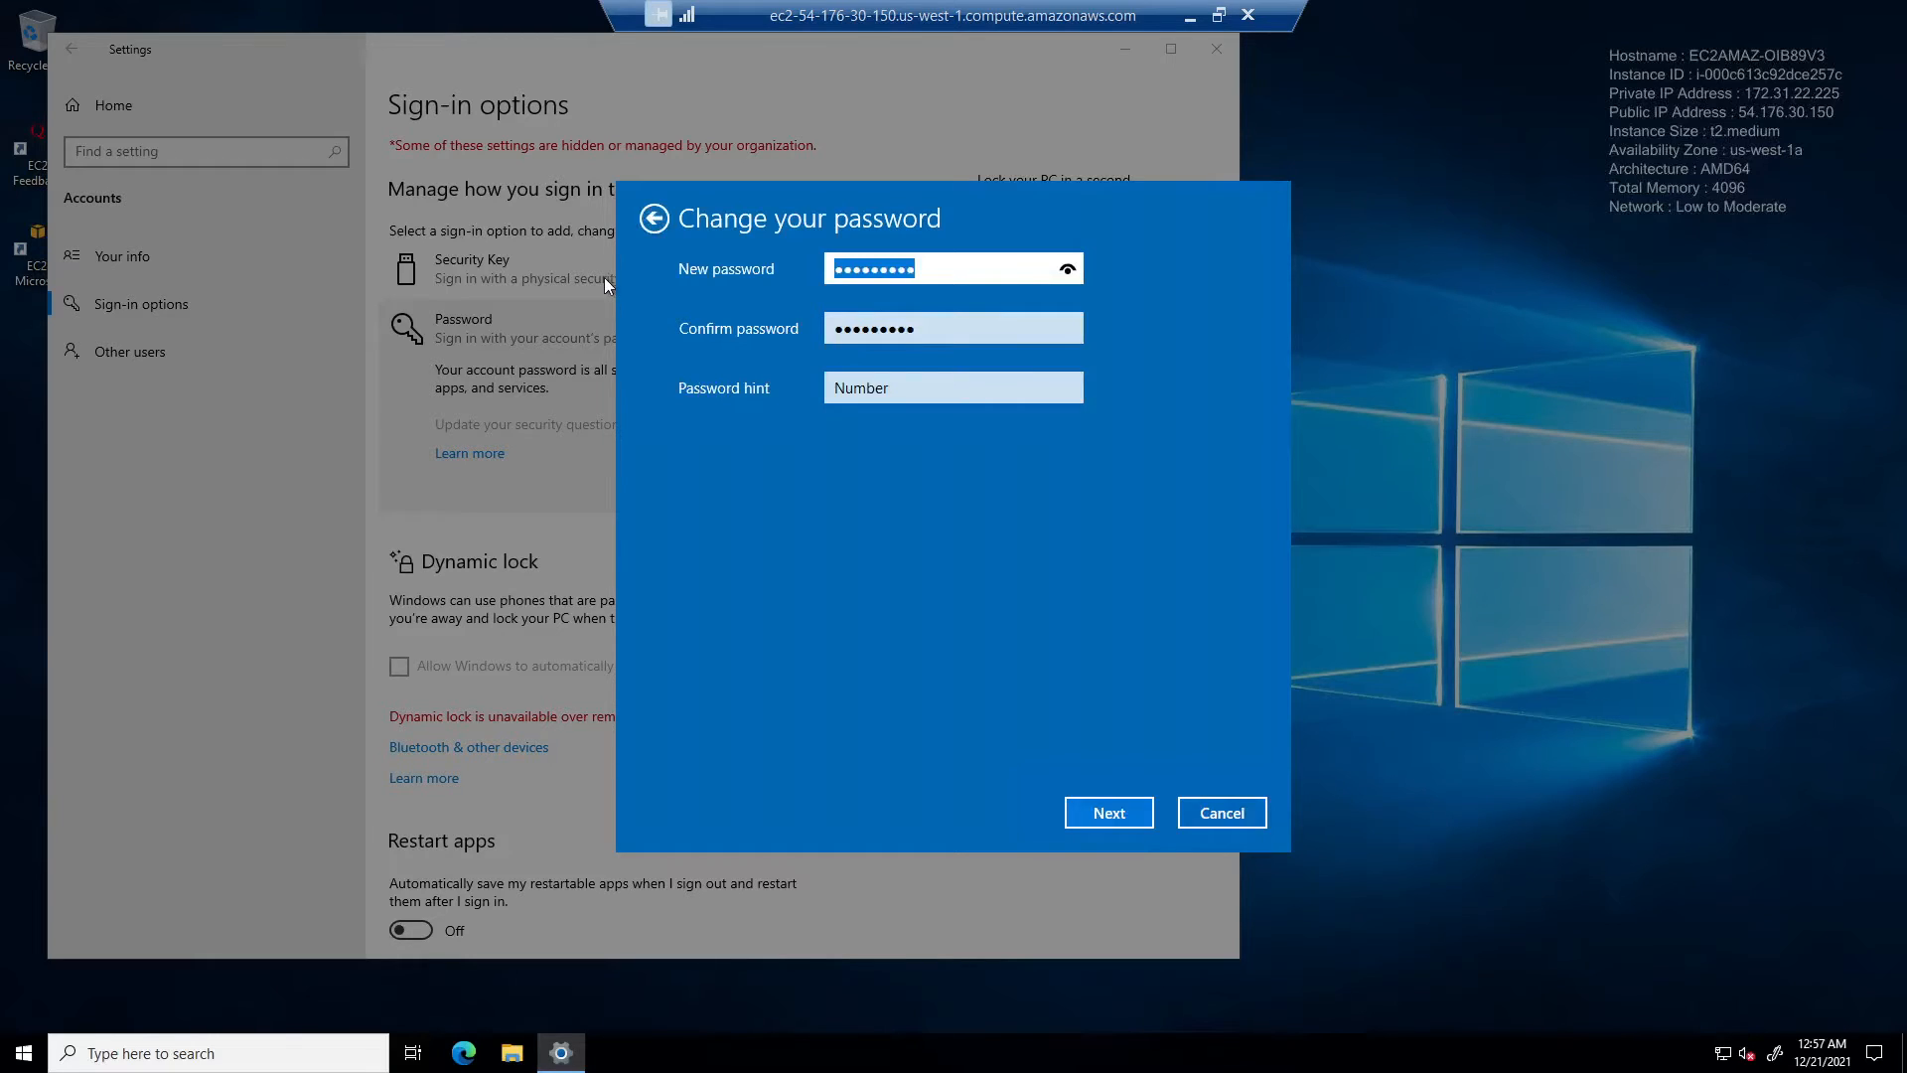
text(•••••••••)
key(Tab)
key(ctrl+a)
text(•)
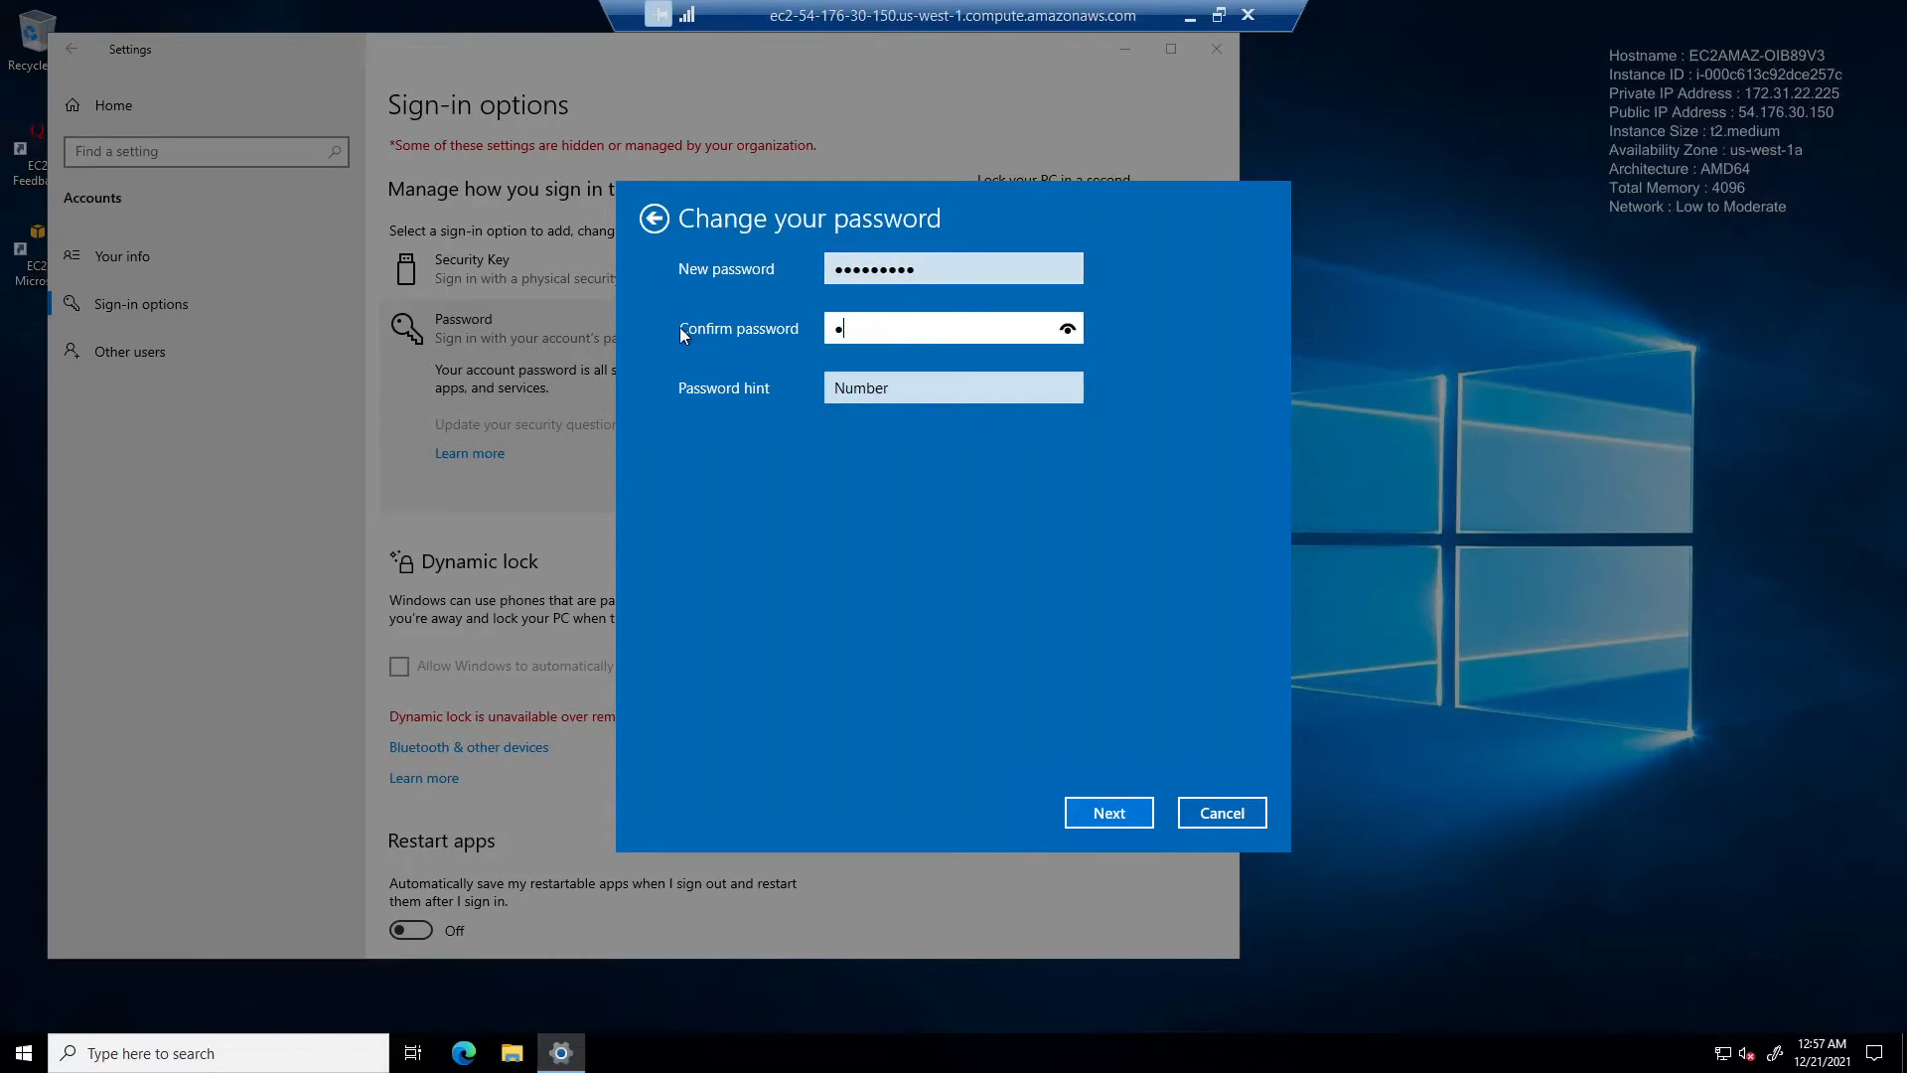
text(•••••••••)
key(BackSpace)
key(BackSpace)
key(BackSpace)
key(BackSpace)
key(BackSpace)
key(BackSpace)
key(BackSpace)
key(BackSpace)
key(BackSpace)
key(BackSpace)
text(•••••••••)
click(1097, 816)
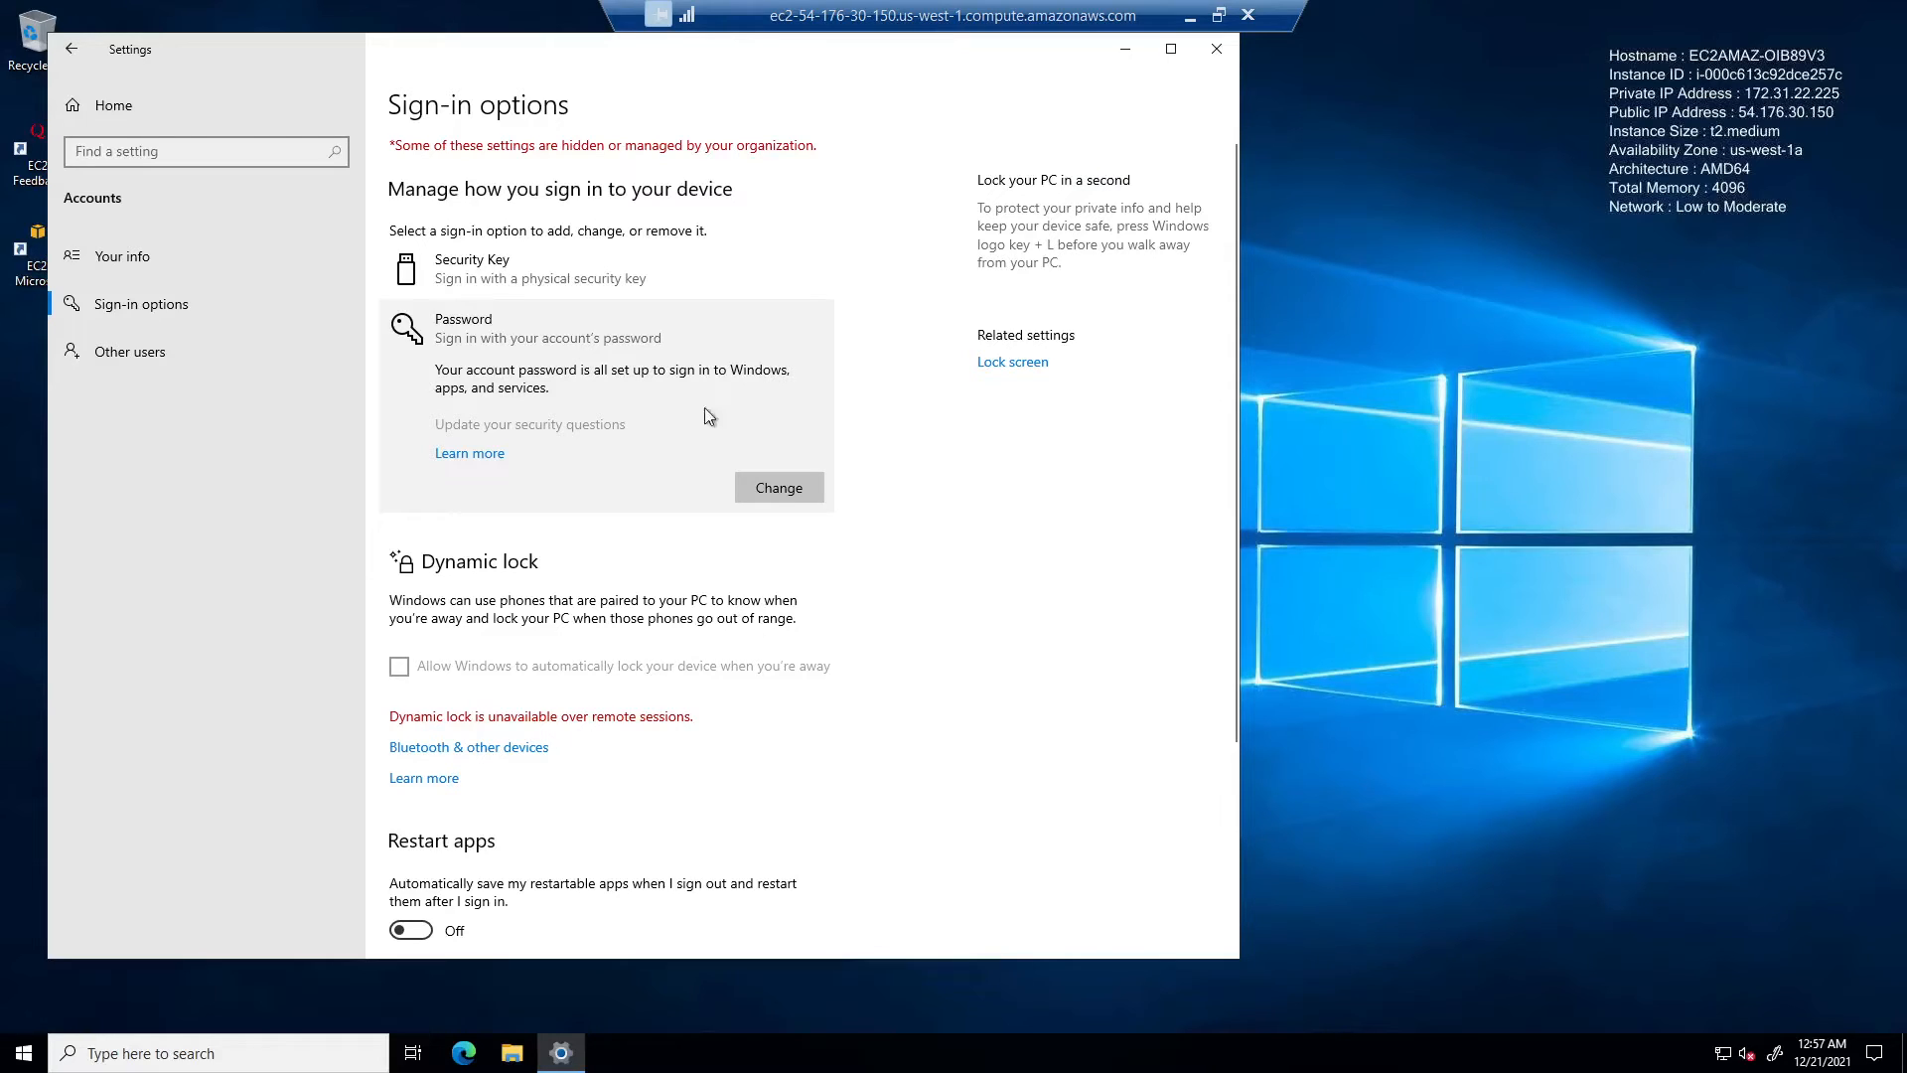
click(211, 359)
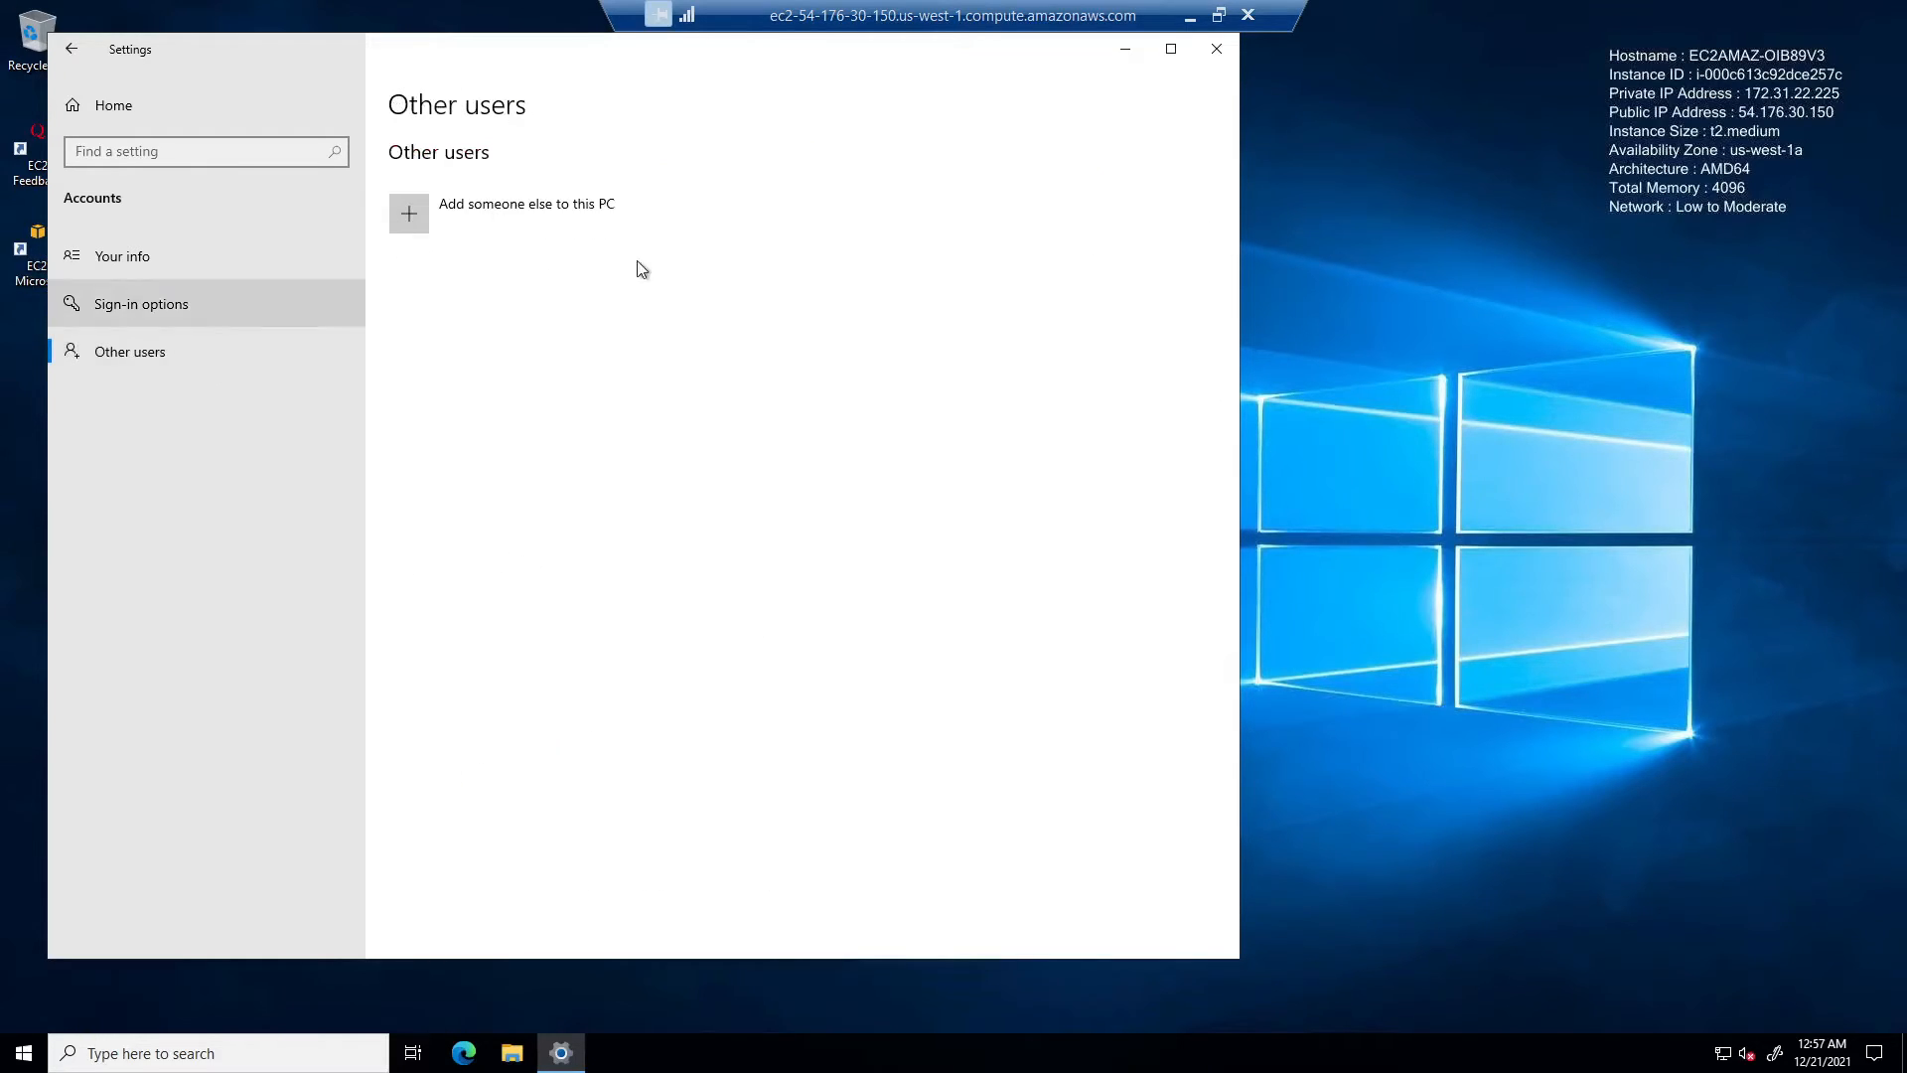
click(541, 233)
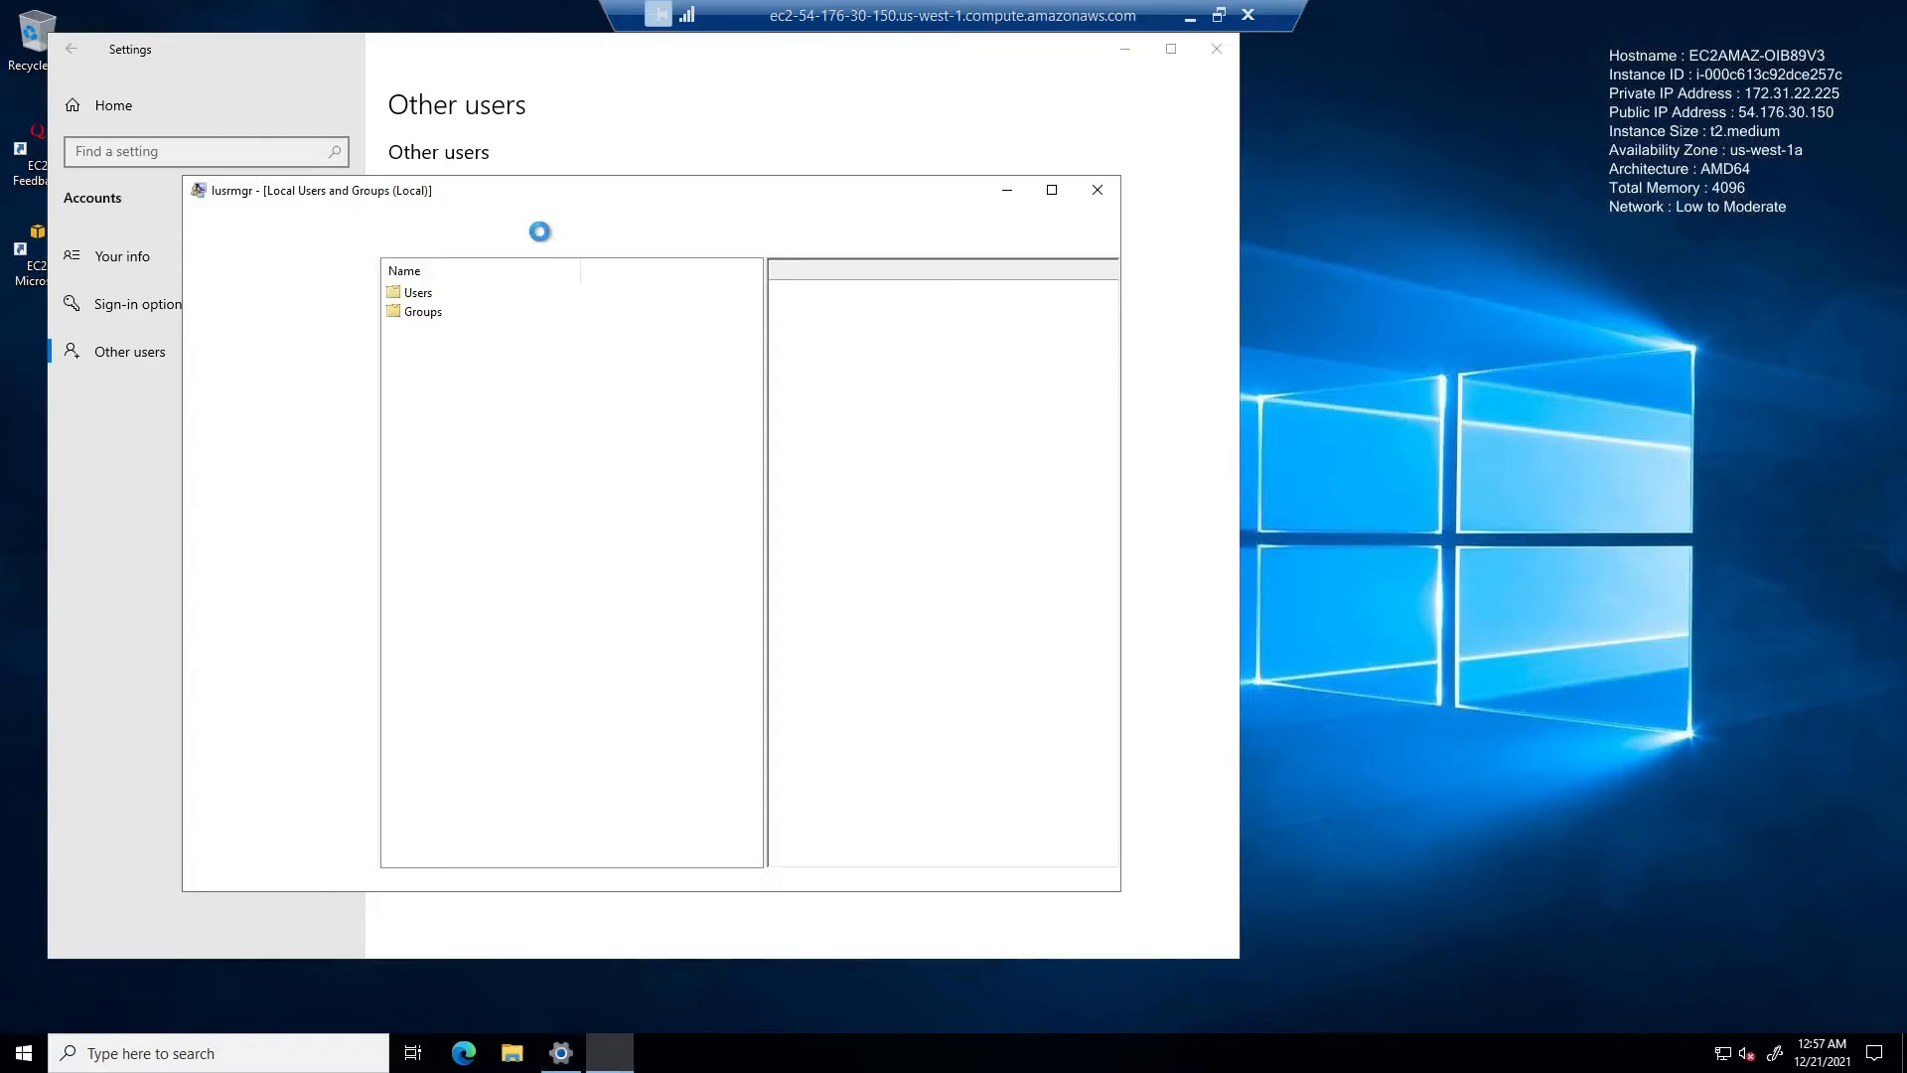
Start a new local user, using the user name as full name and setting a password
click(421, 296)
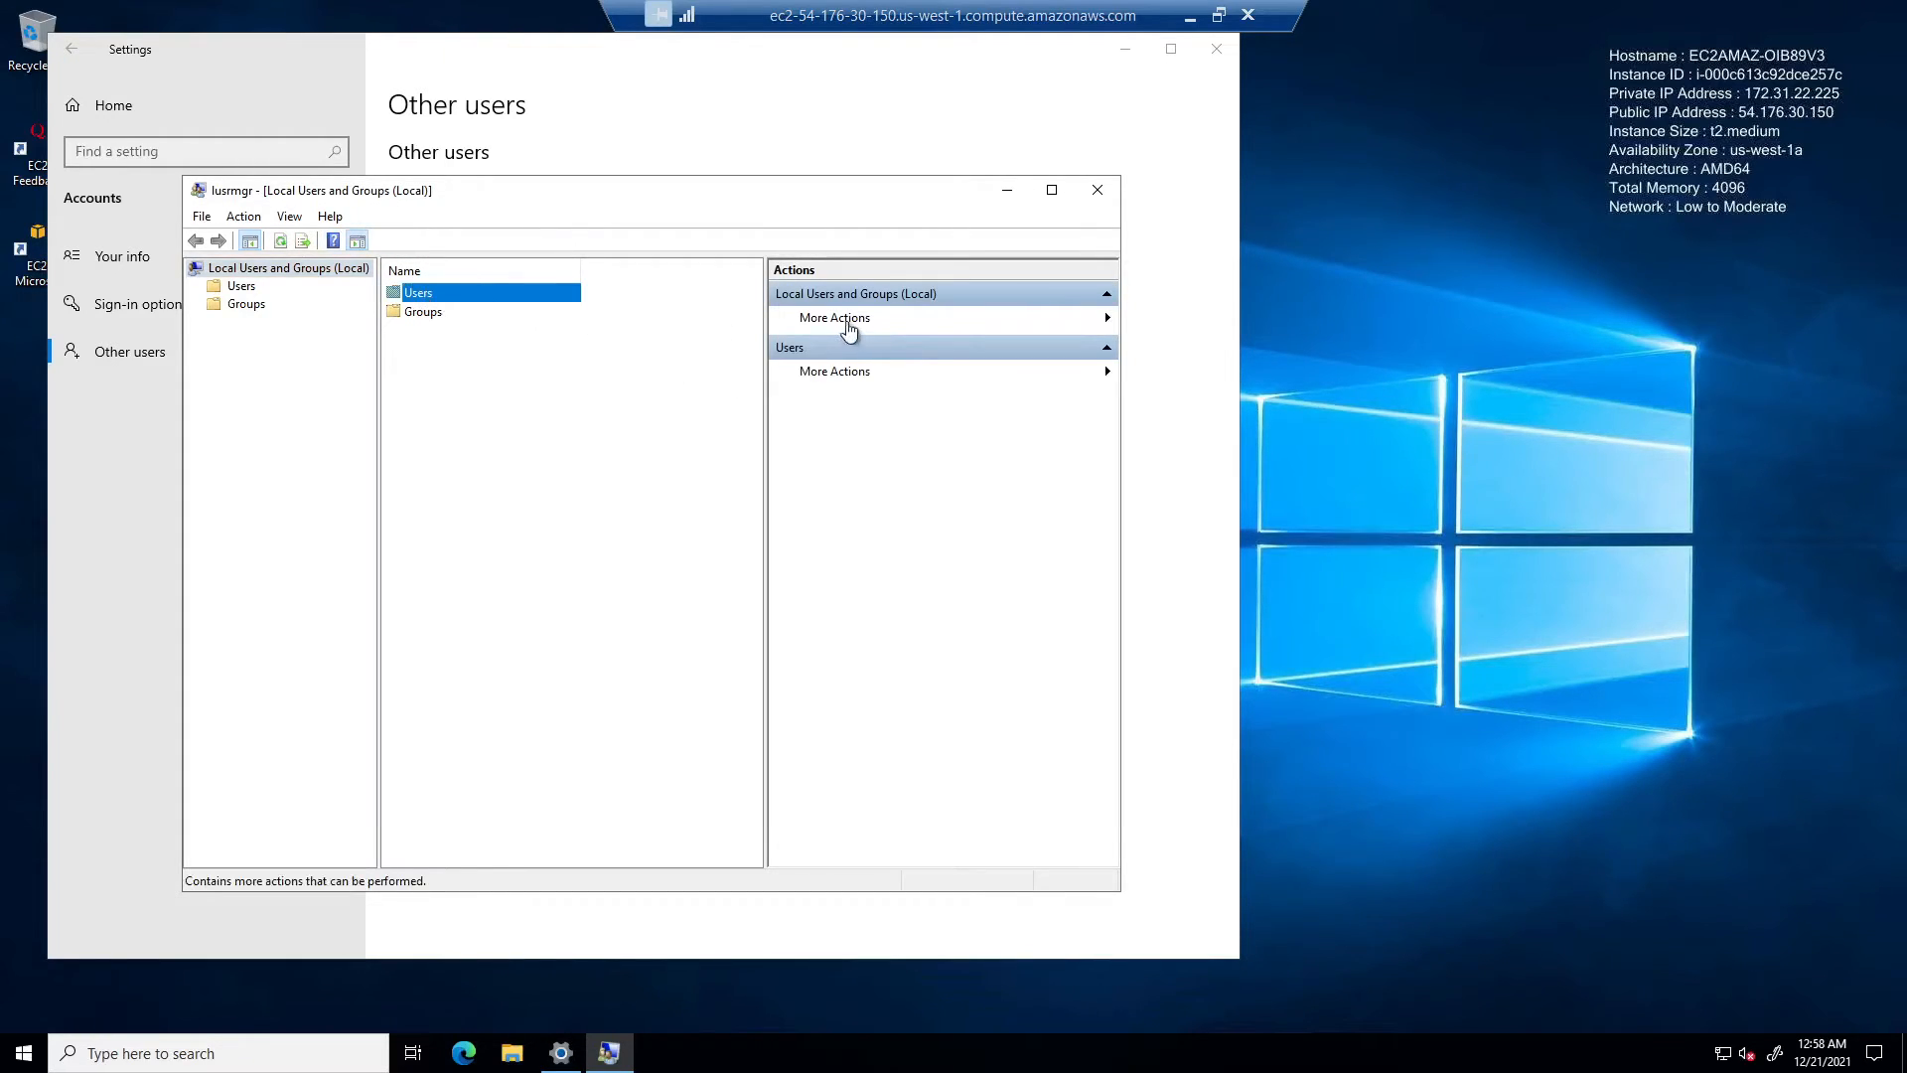
click(851, 372)
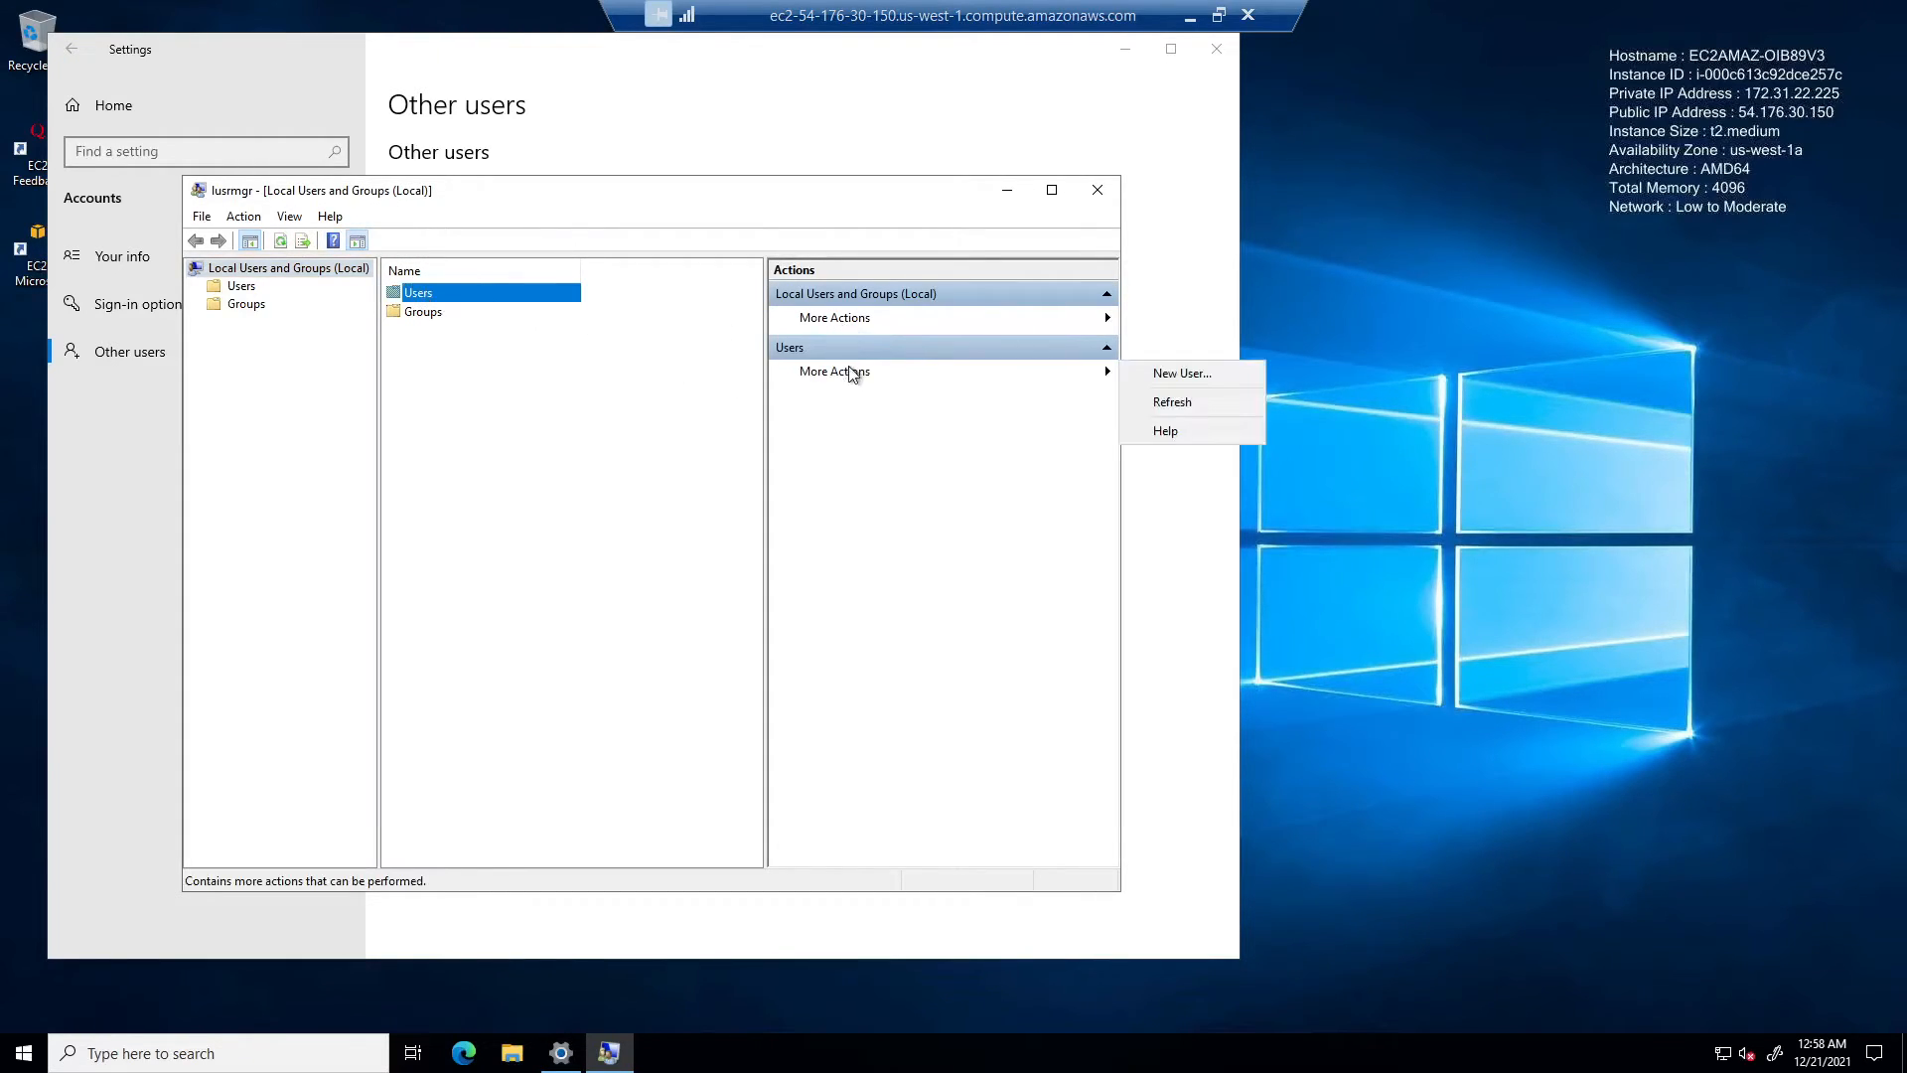
click(1170, 381)
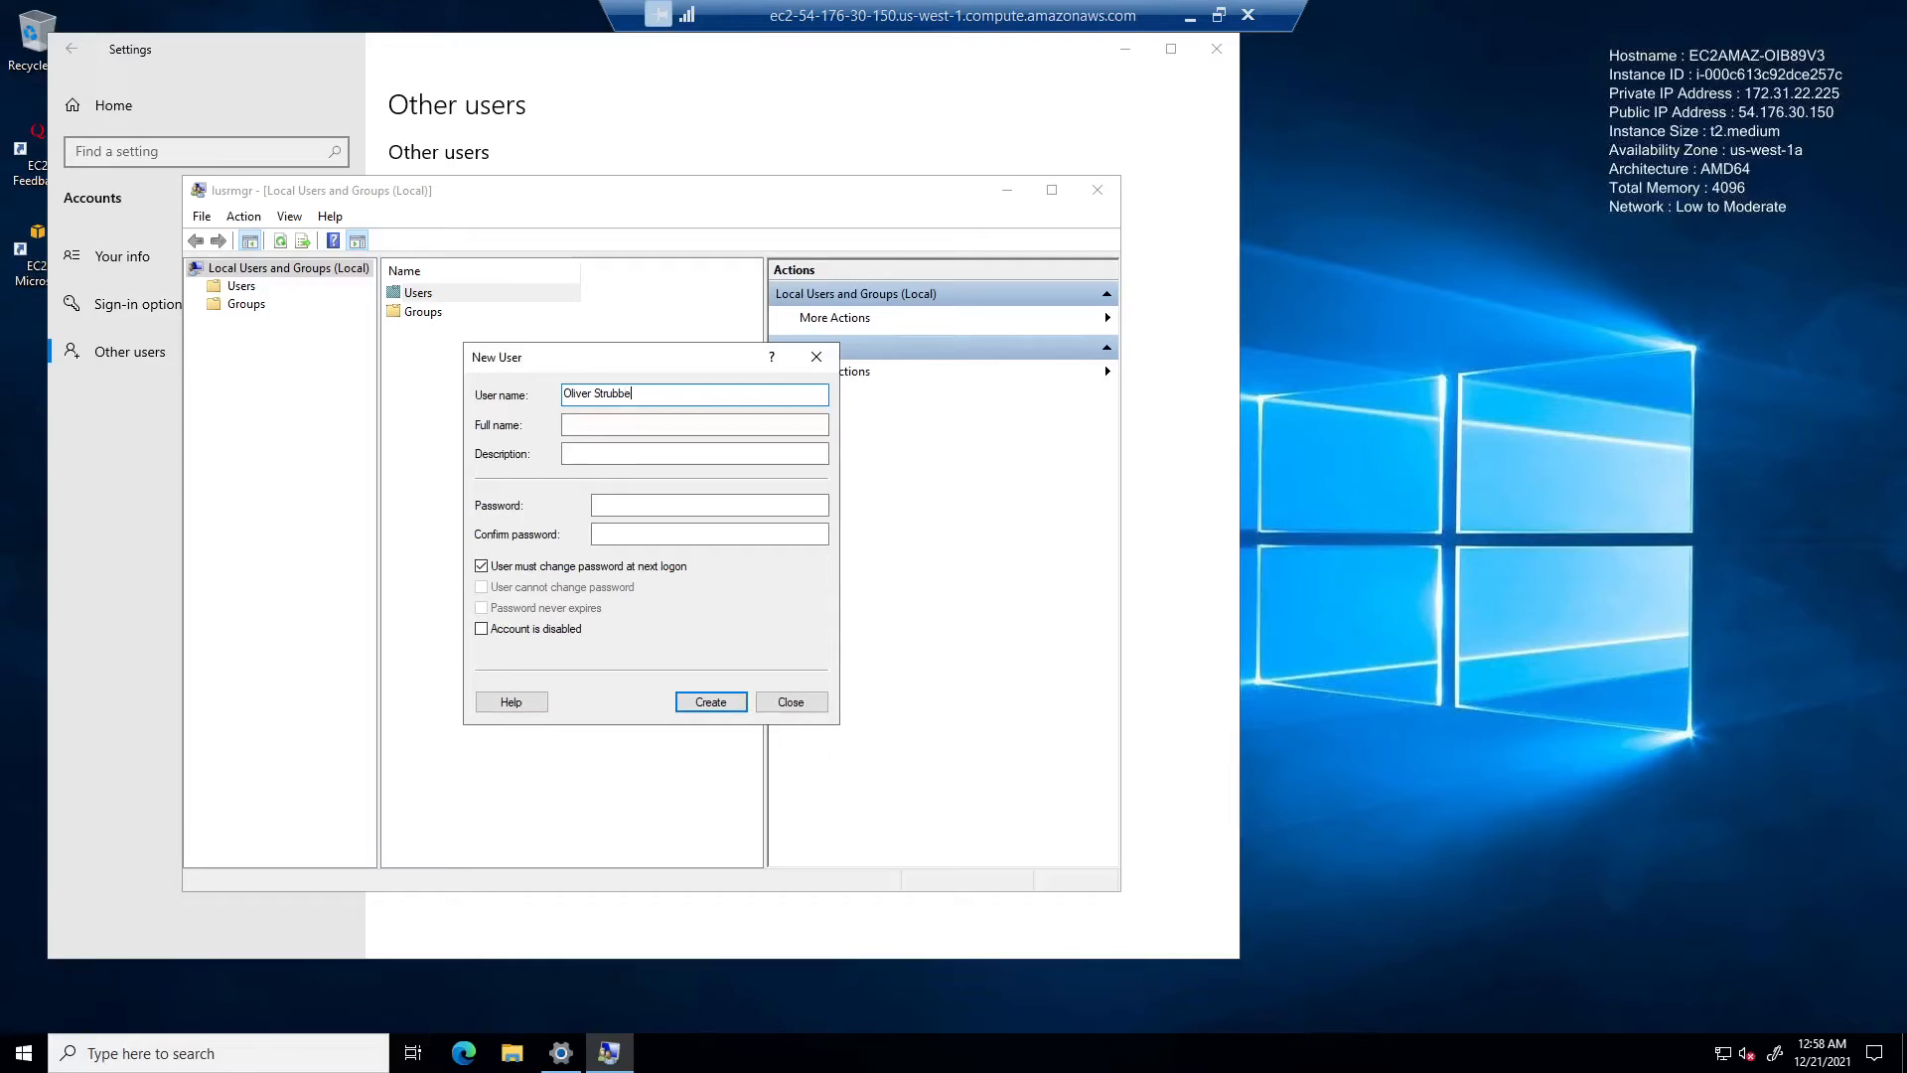
key(ctrl+a)
key(ctrl+c)
key(Tab)
key(ctrl+v)
key(Tab)
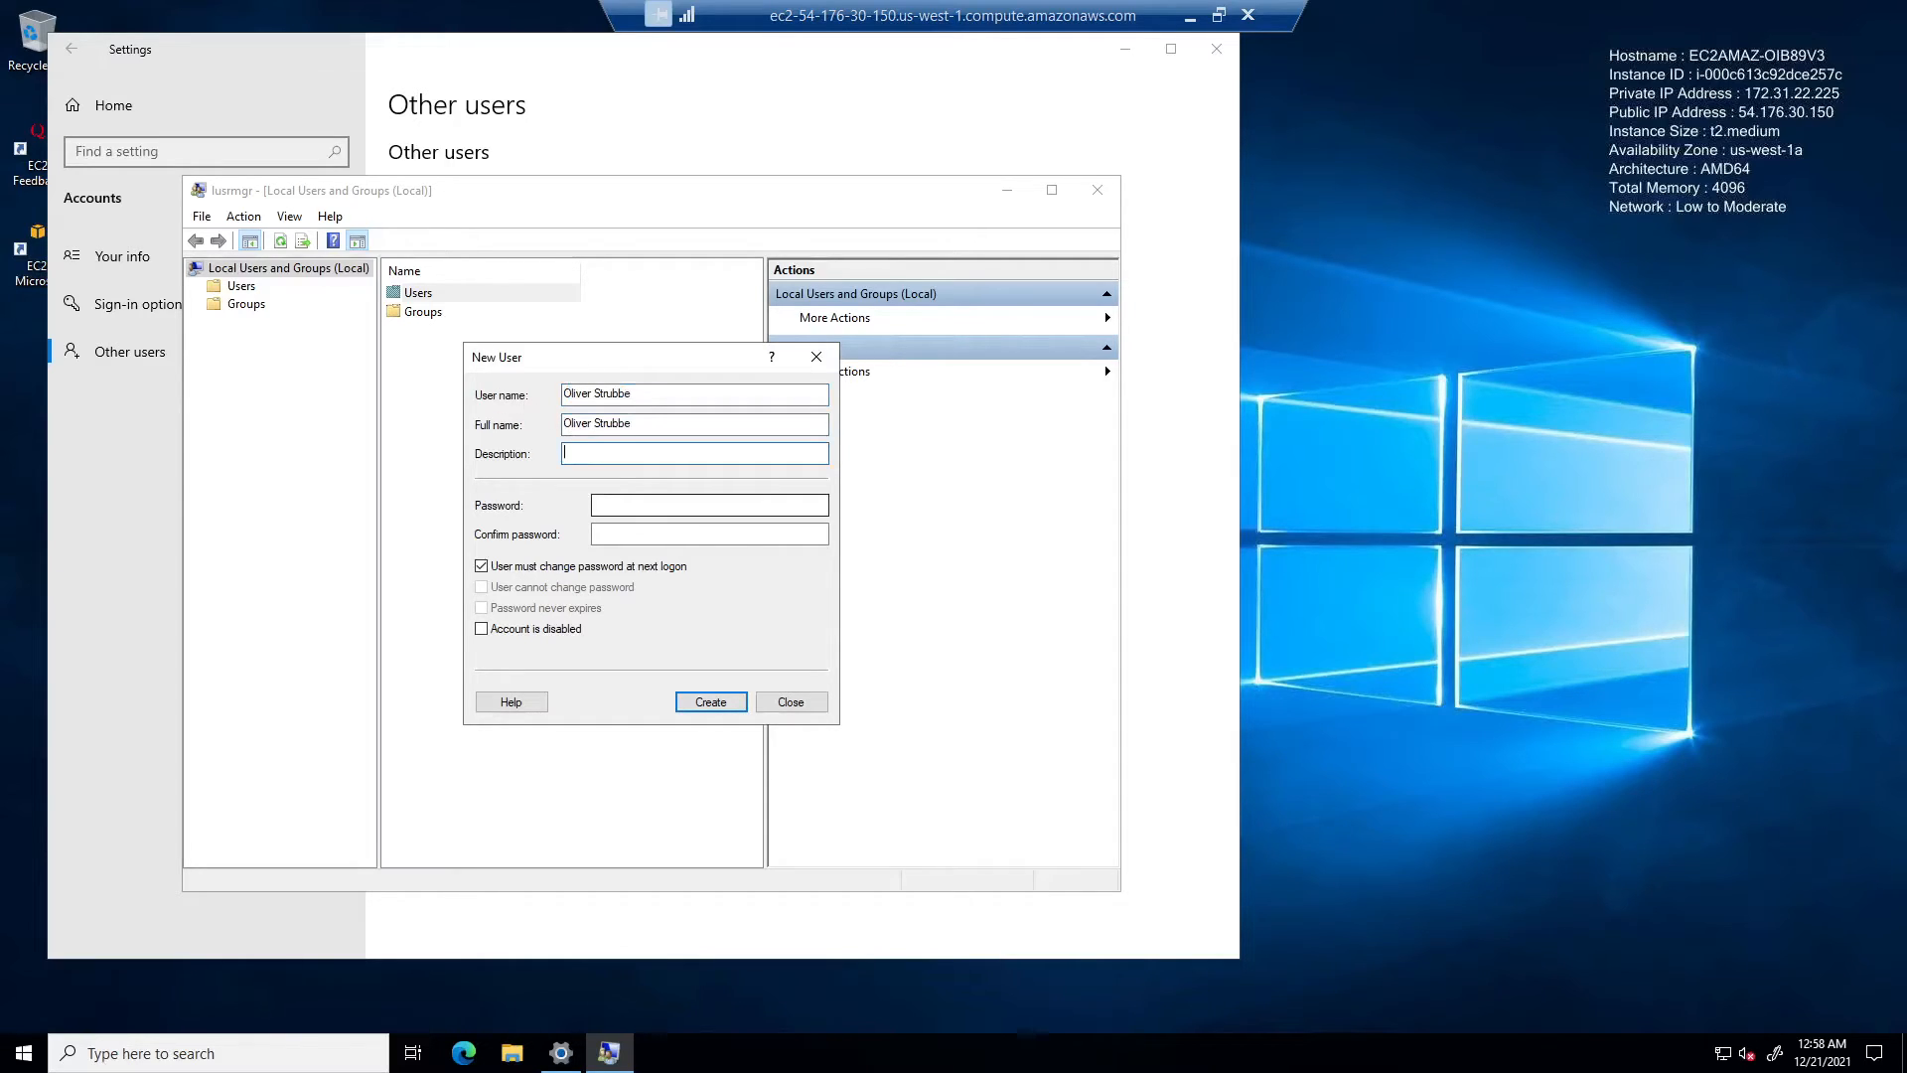
key(Tab)
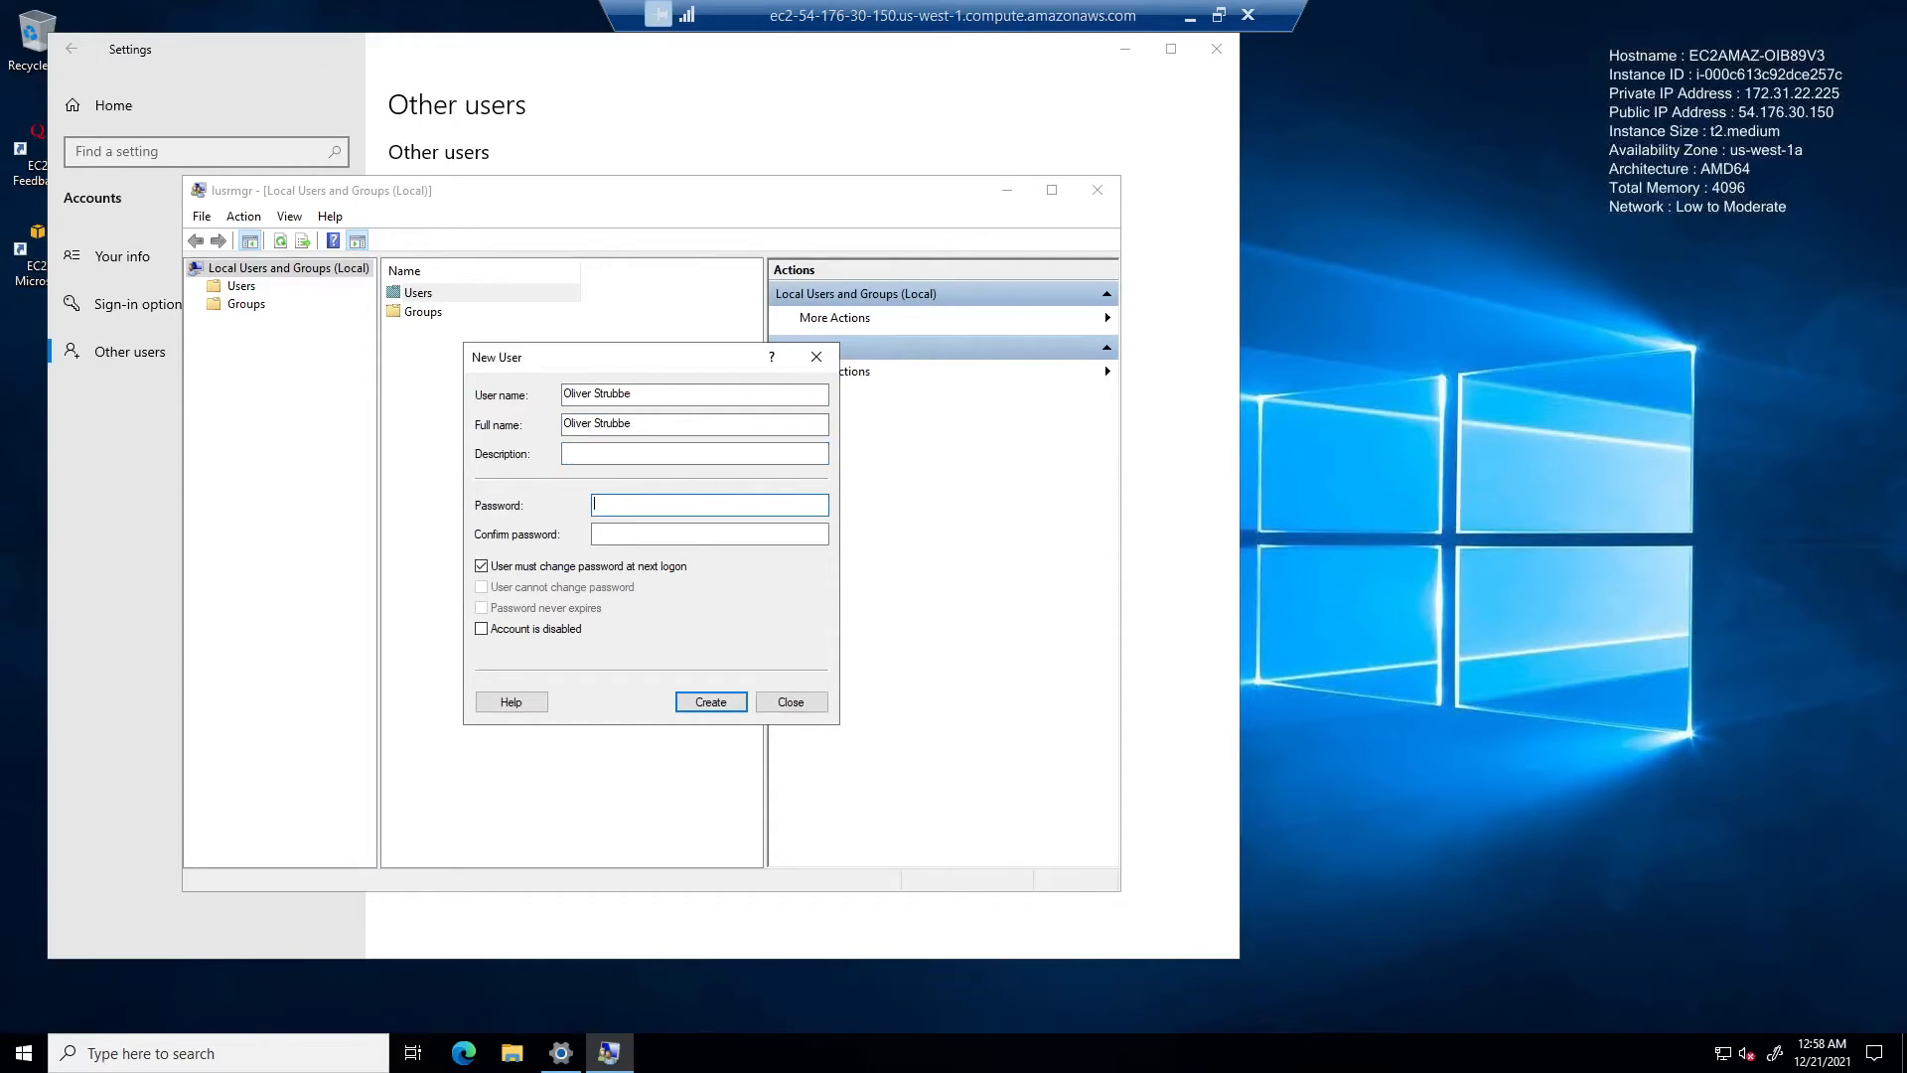
click(613, 528)
text(••)
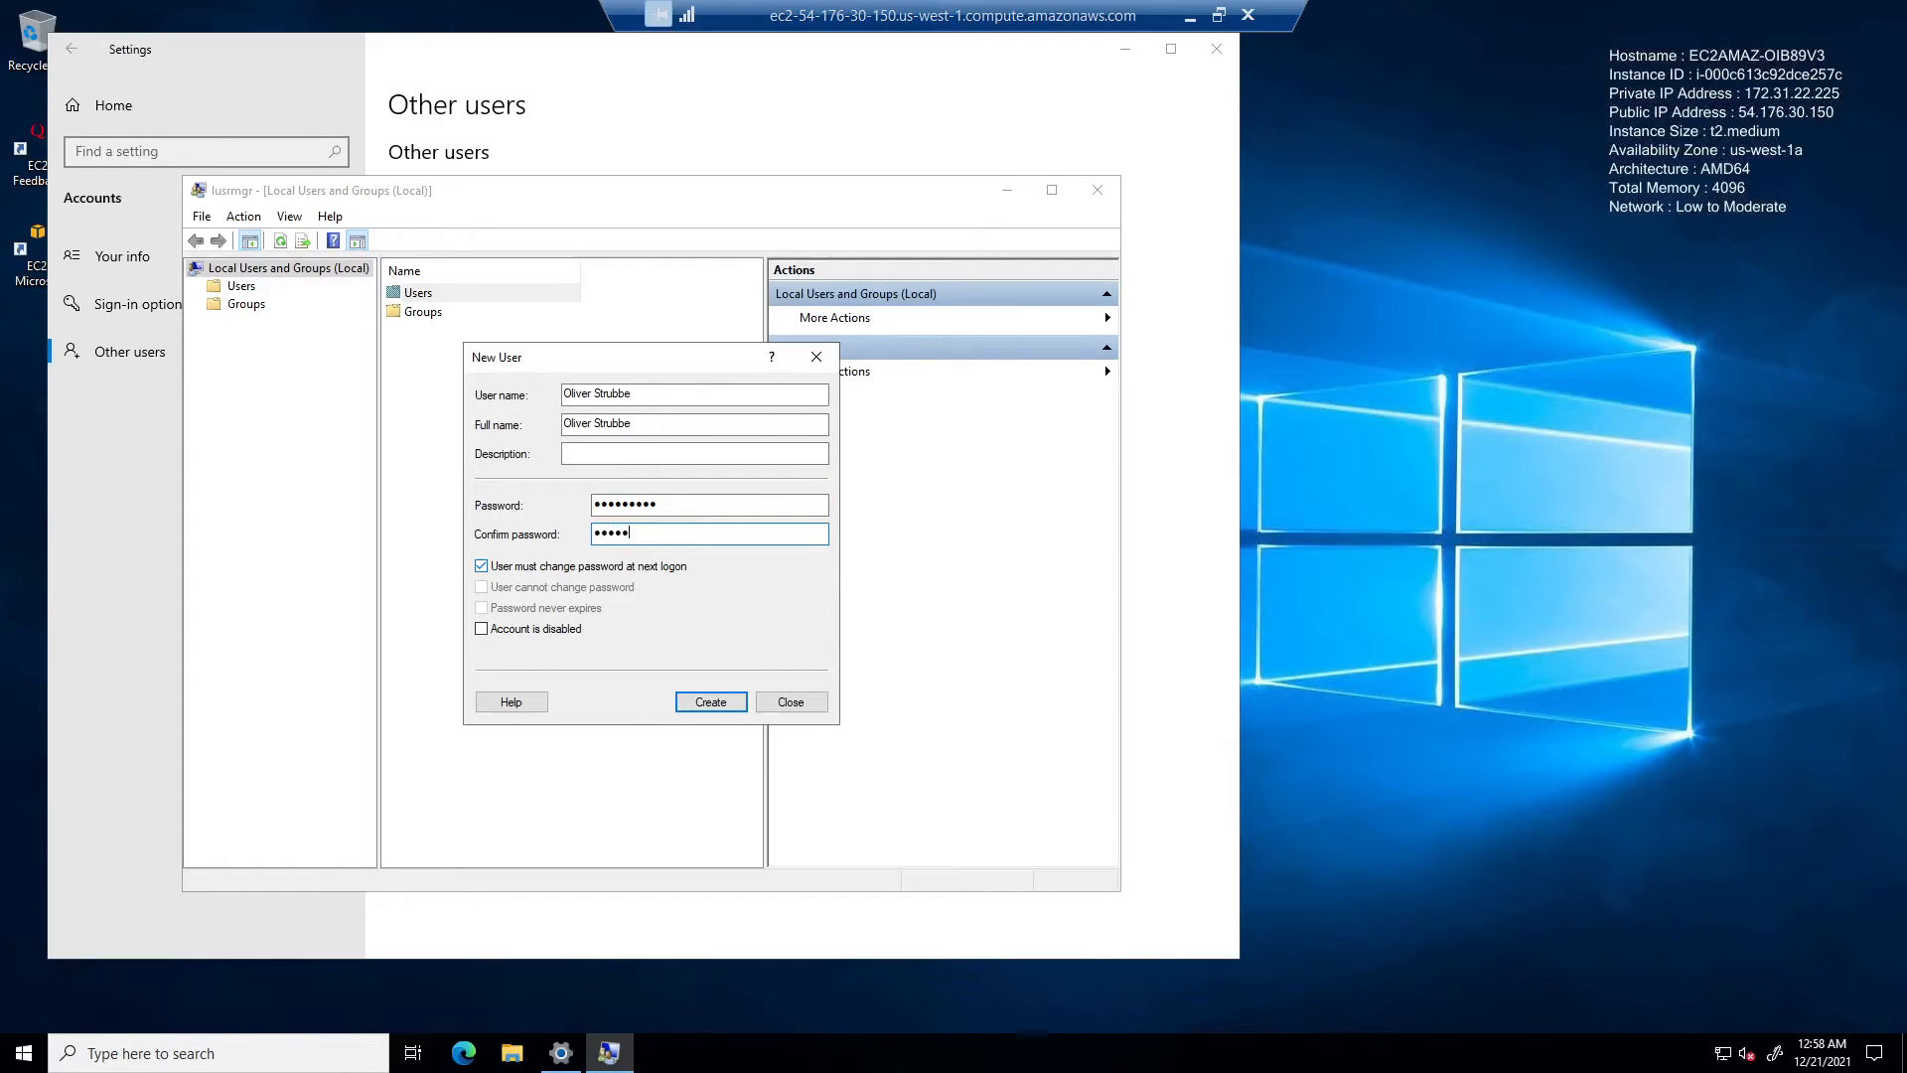
Disable must-change, enable Password never expires, create the user, verify it in Users, close windows
click(482, 565)
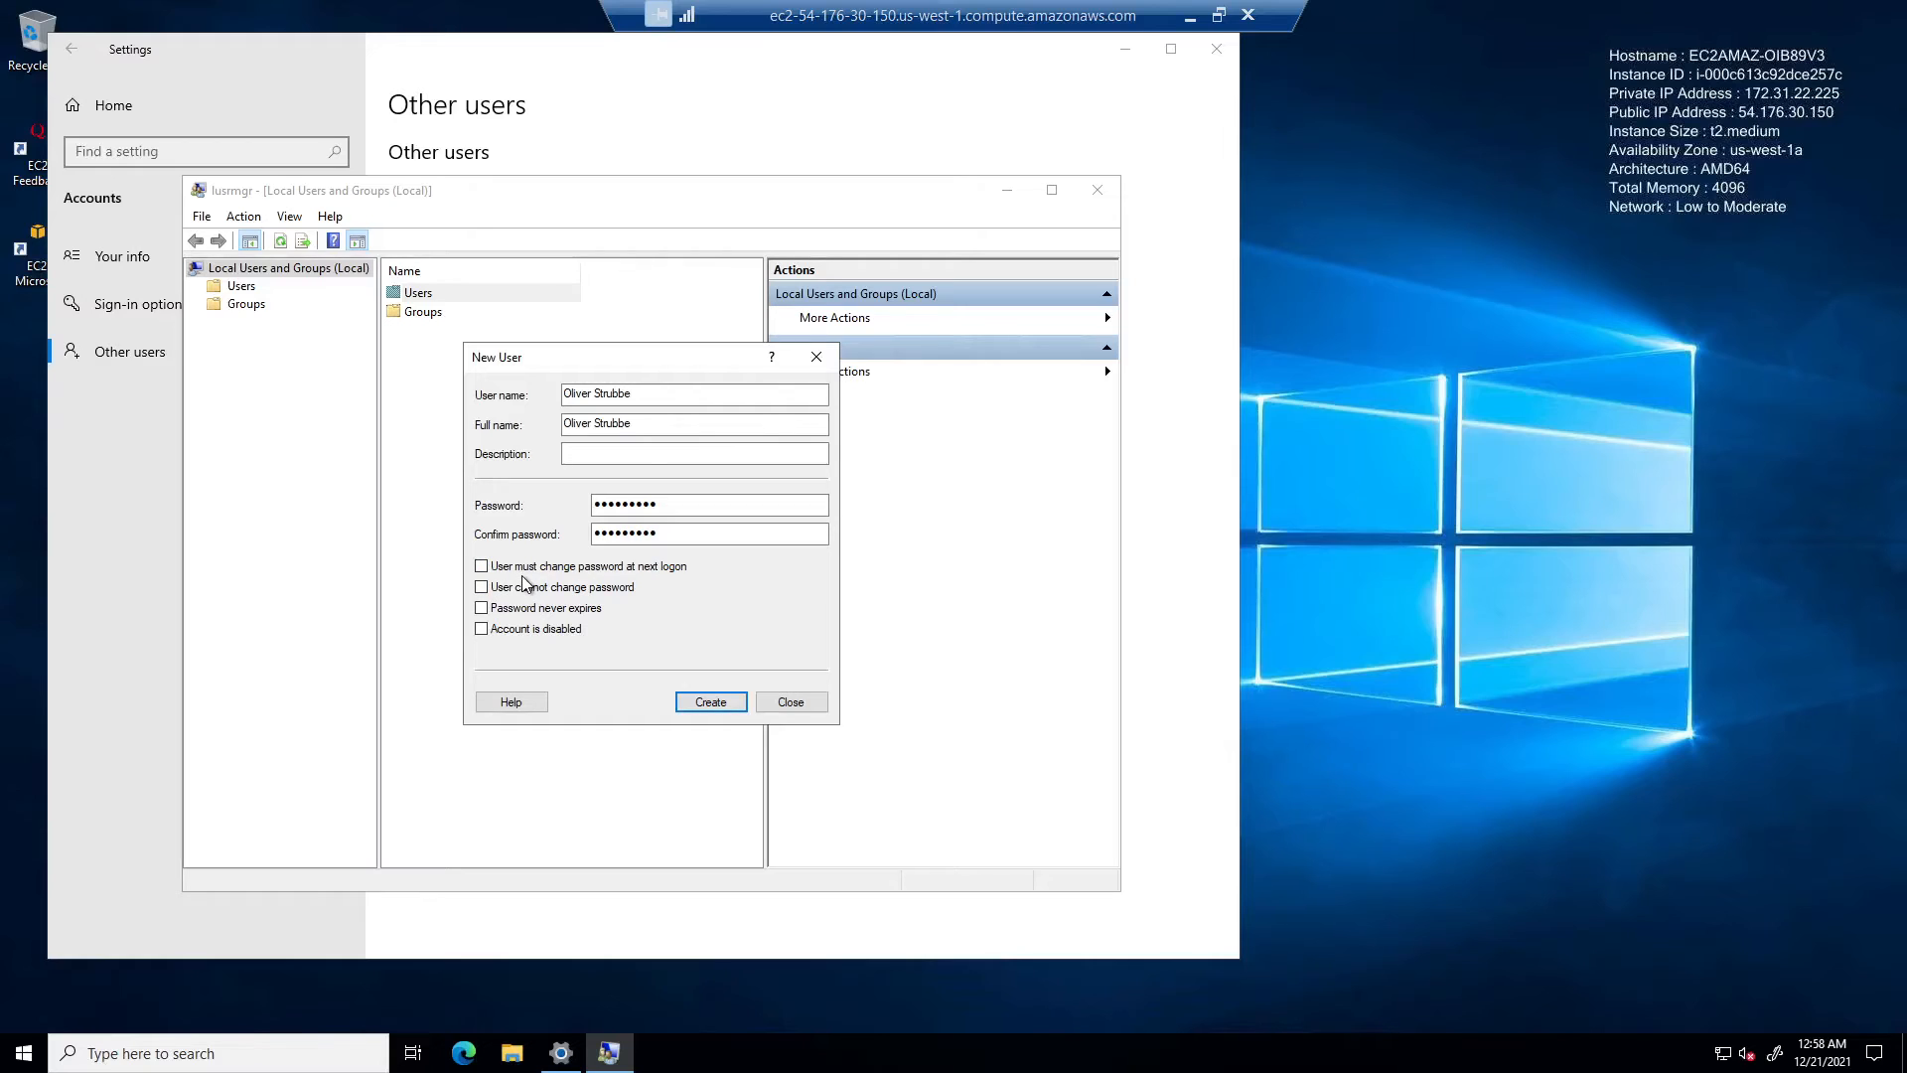
click(483, 608)
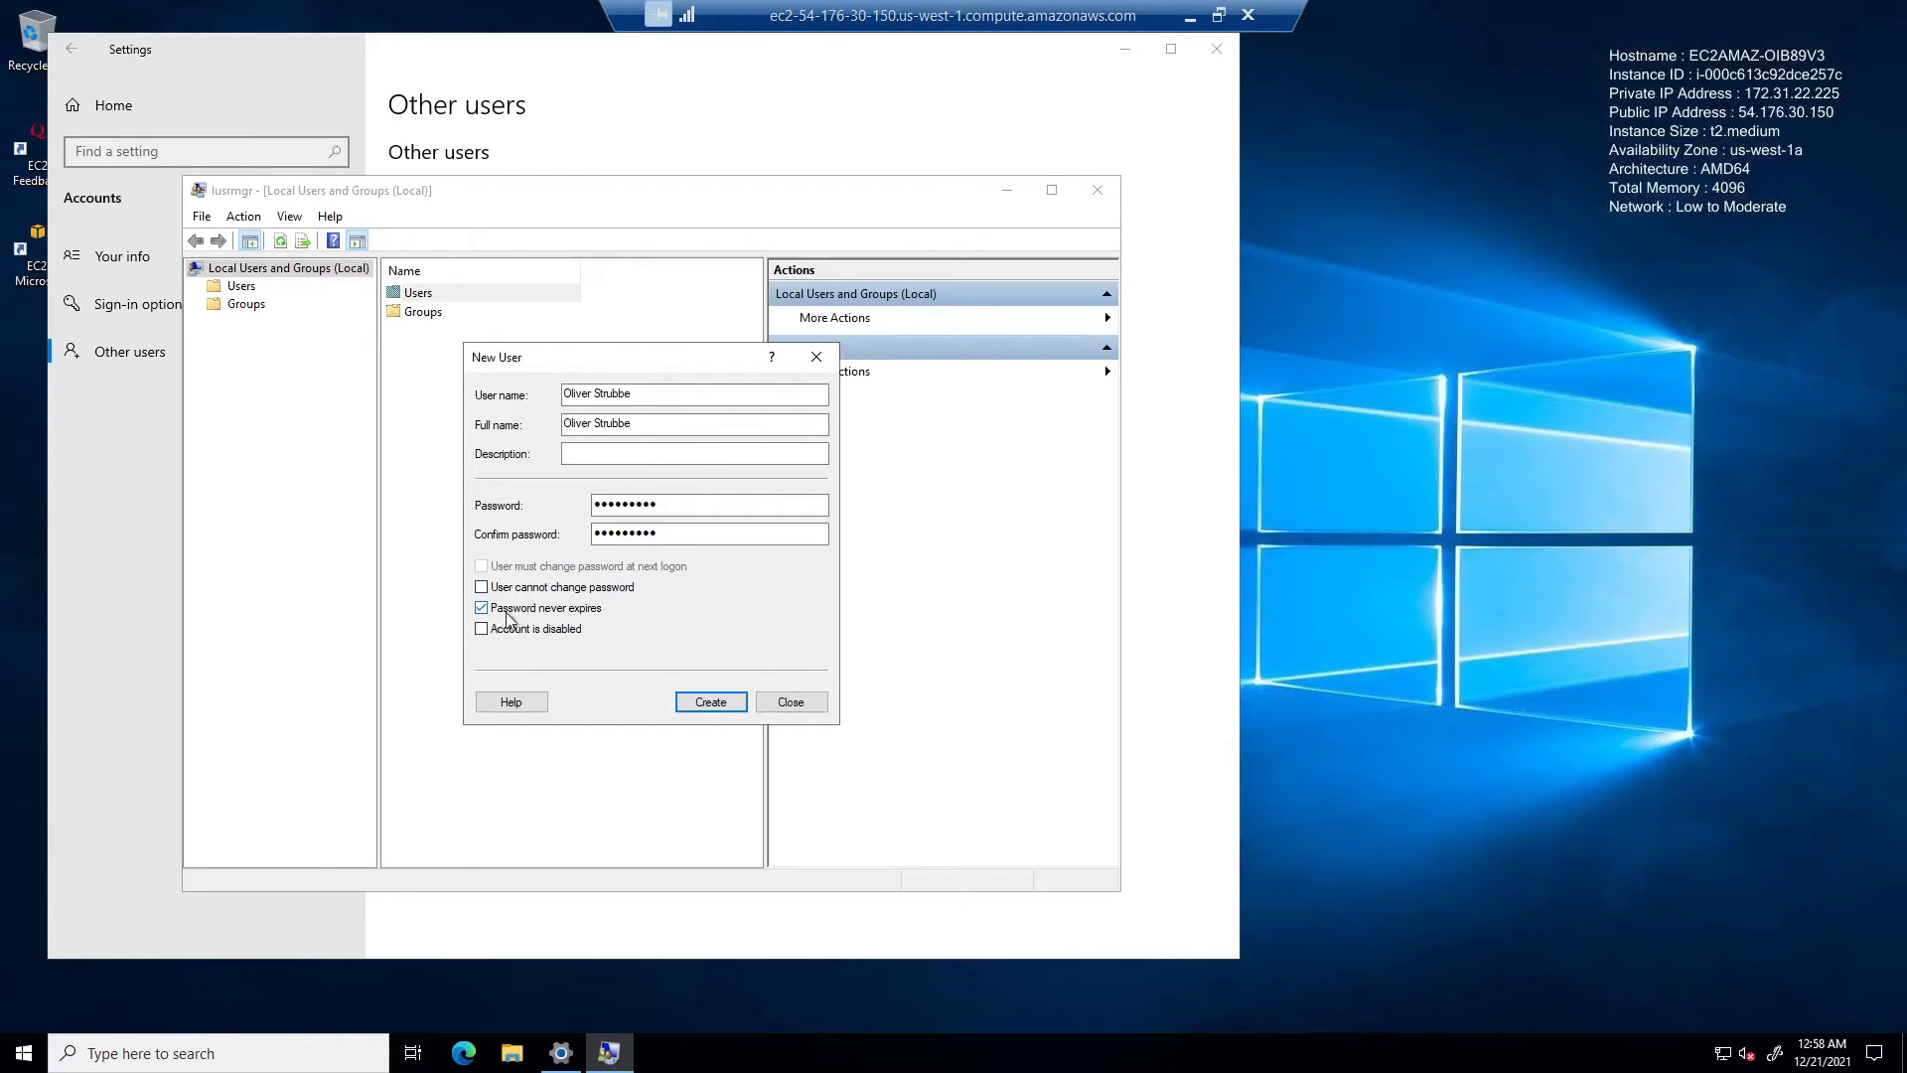
click(717, 703)
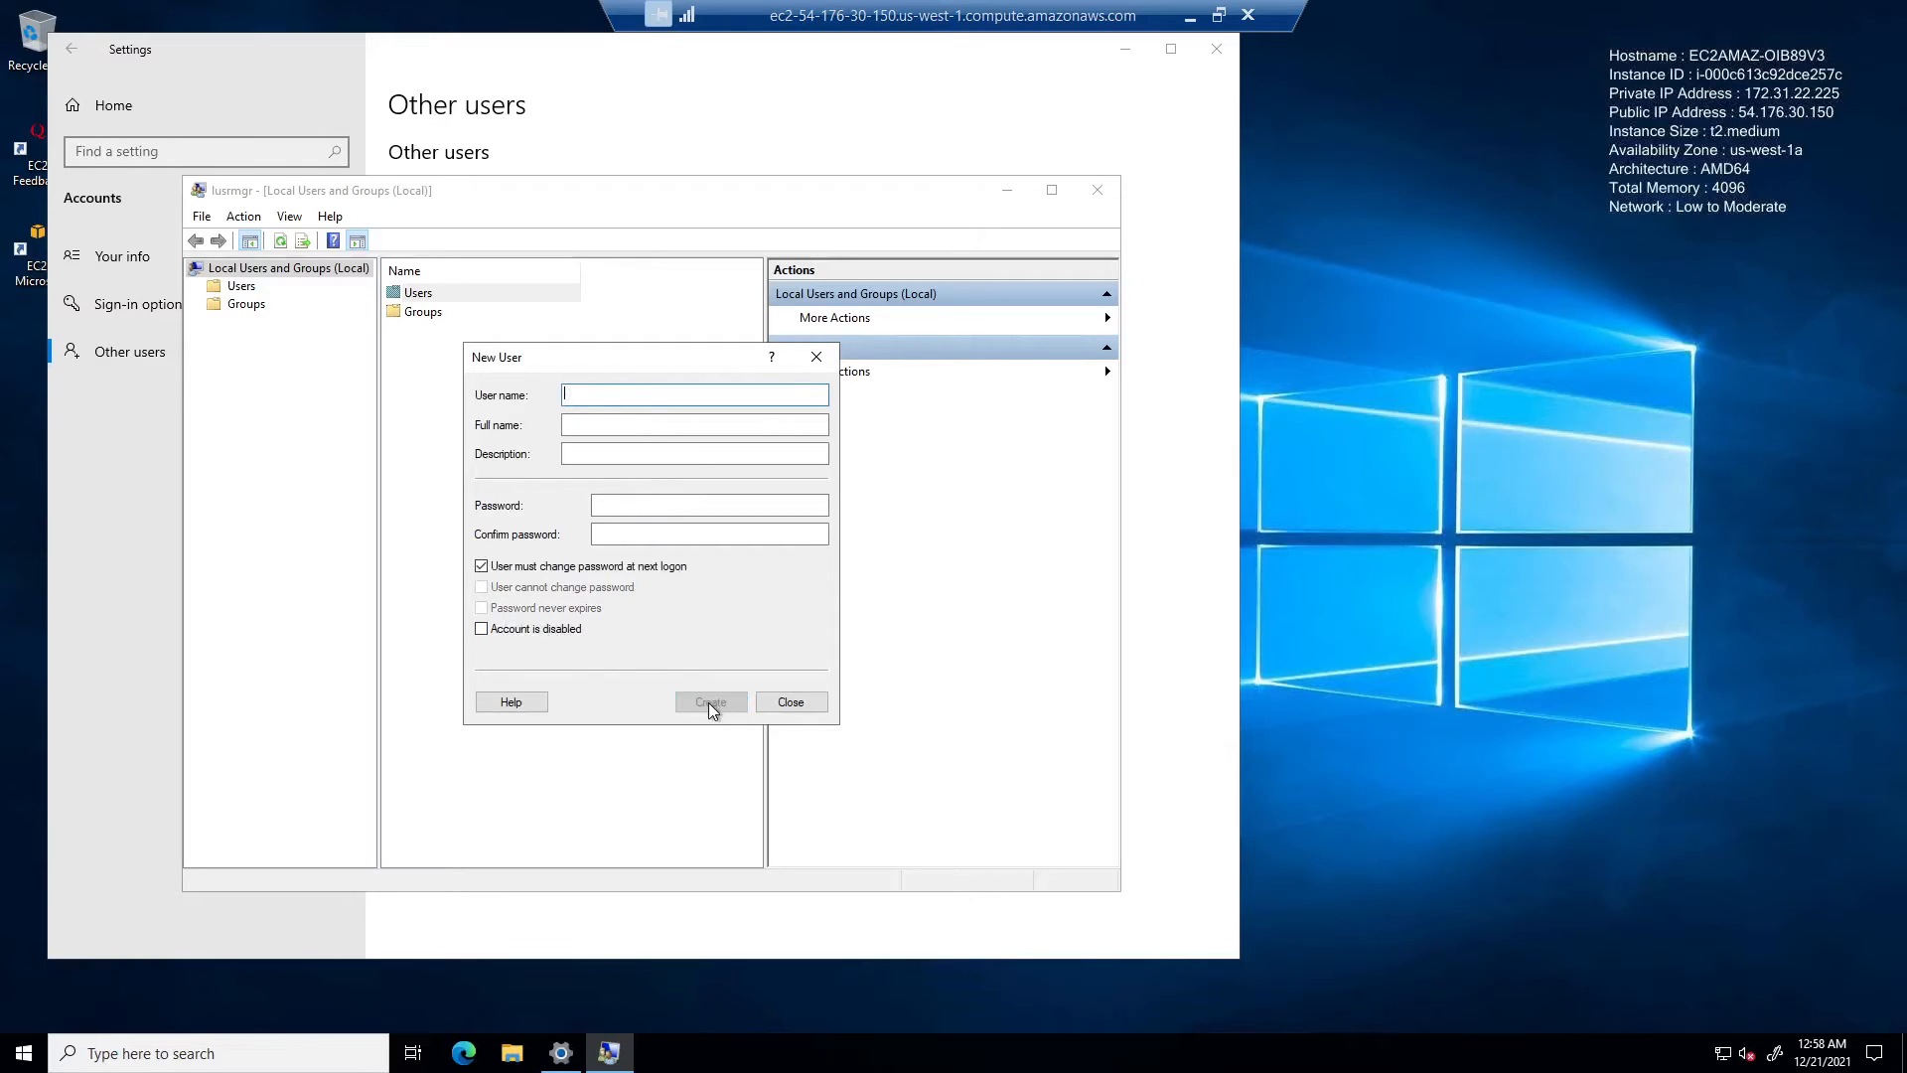
click(816, 357)
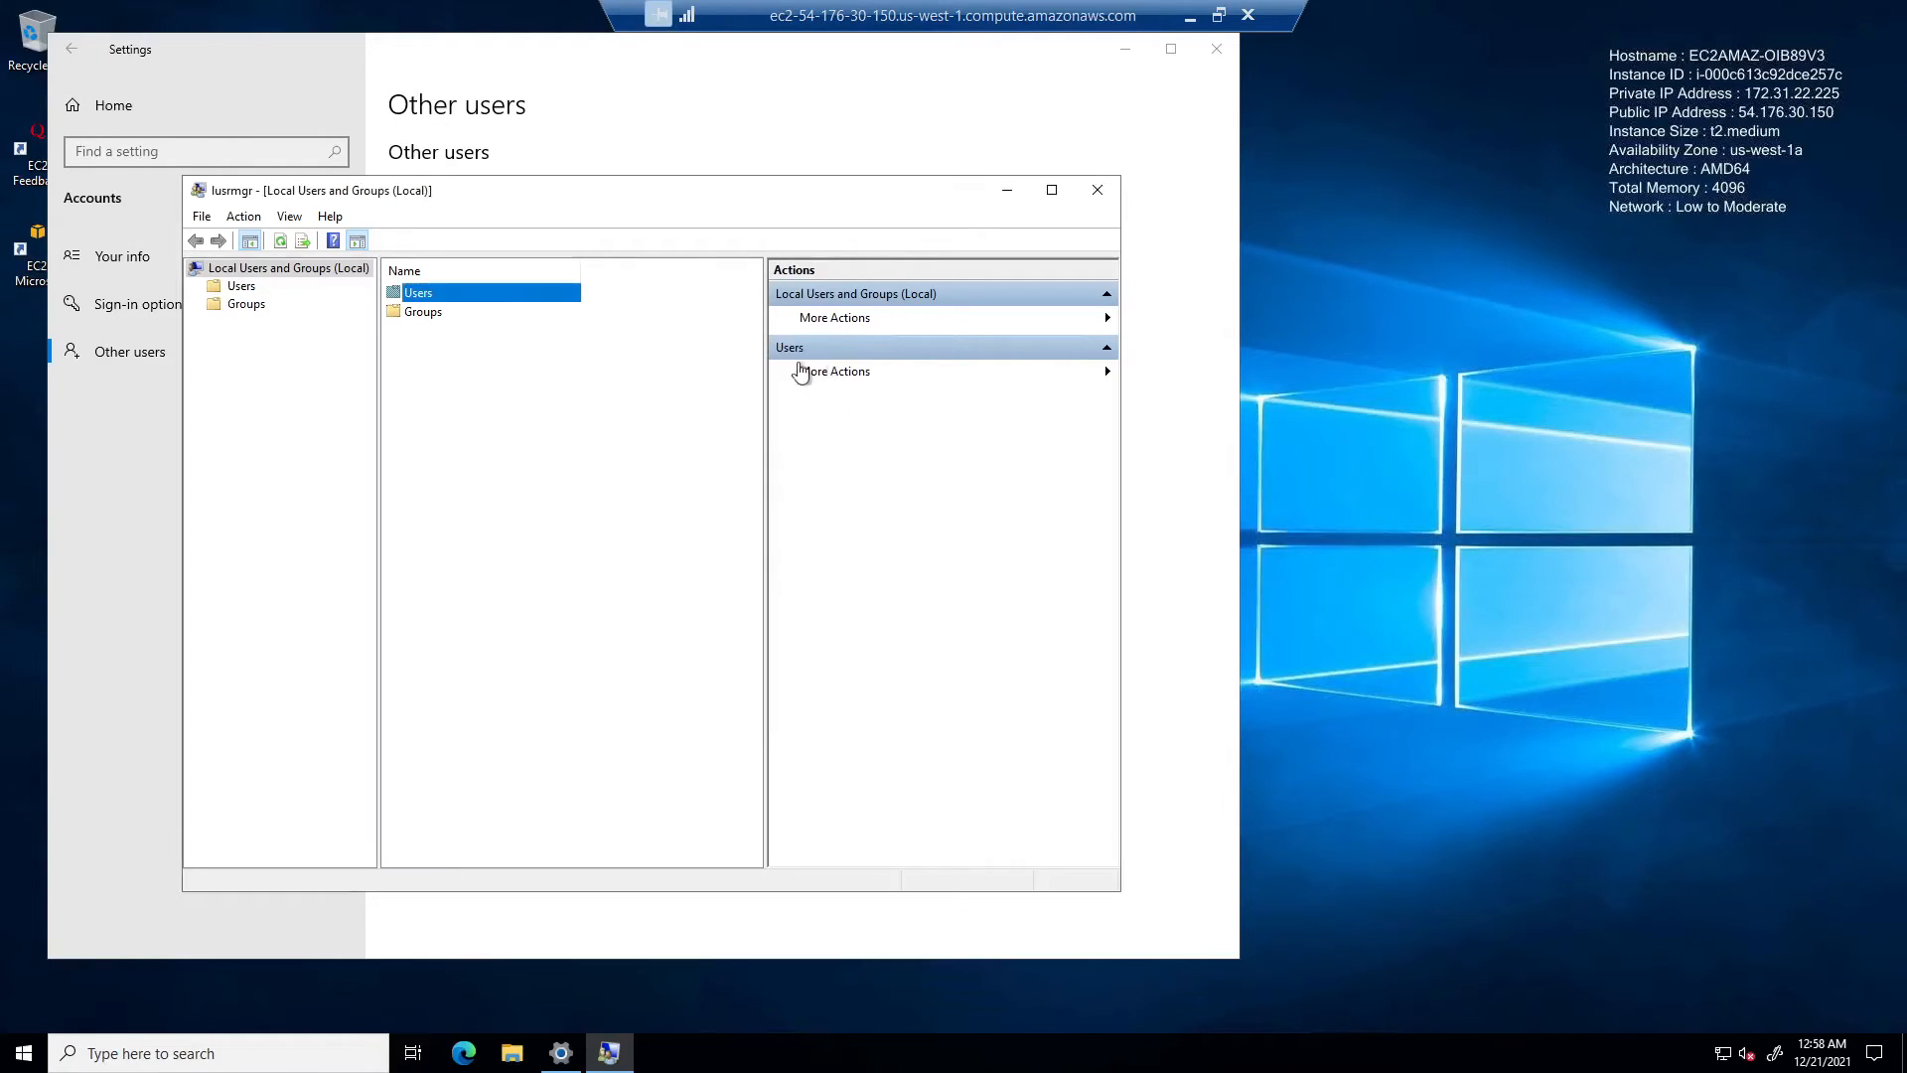
double_click(479, 294)
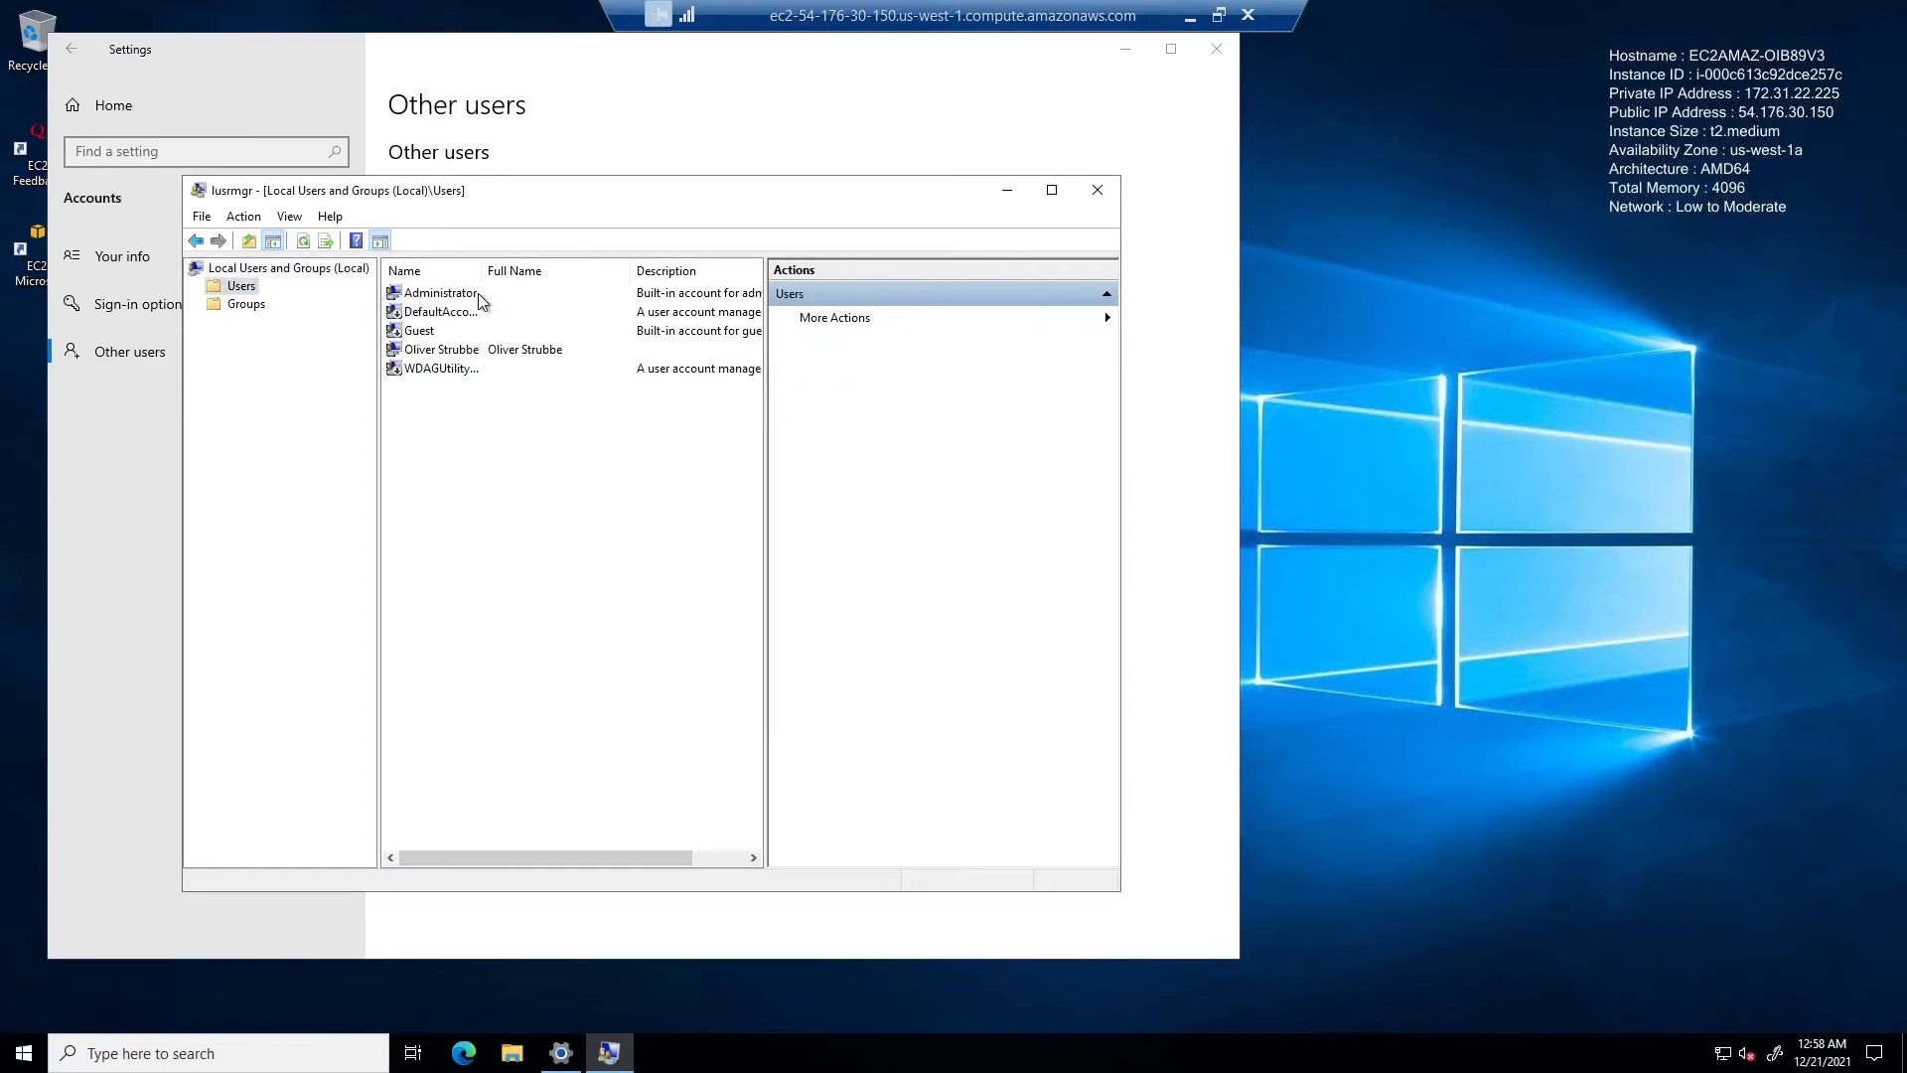
click(1097, 190)
click(1215, 49)
click(14, 1057)
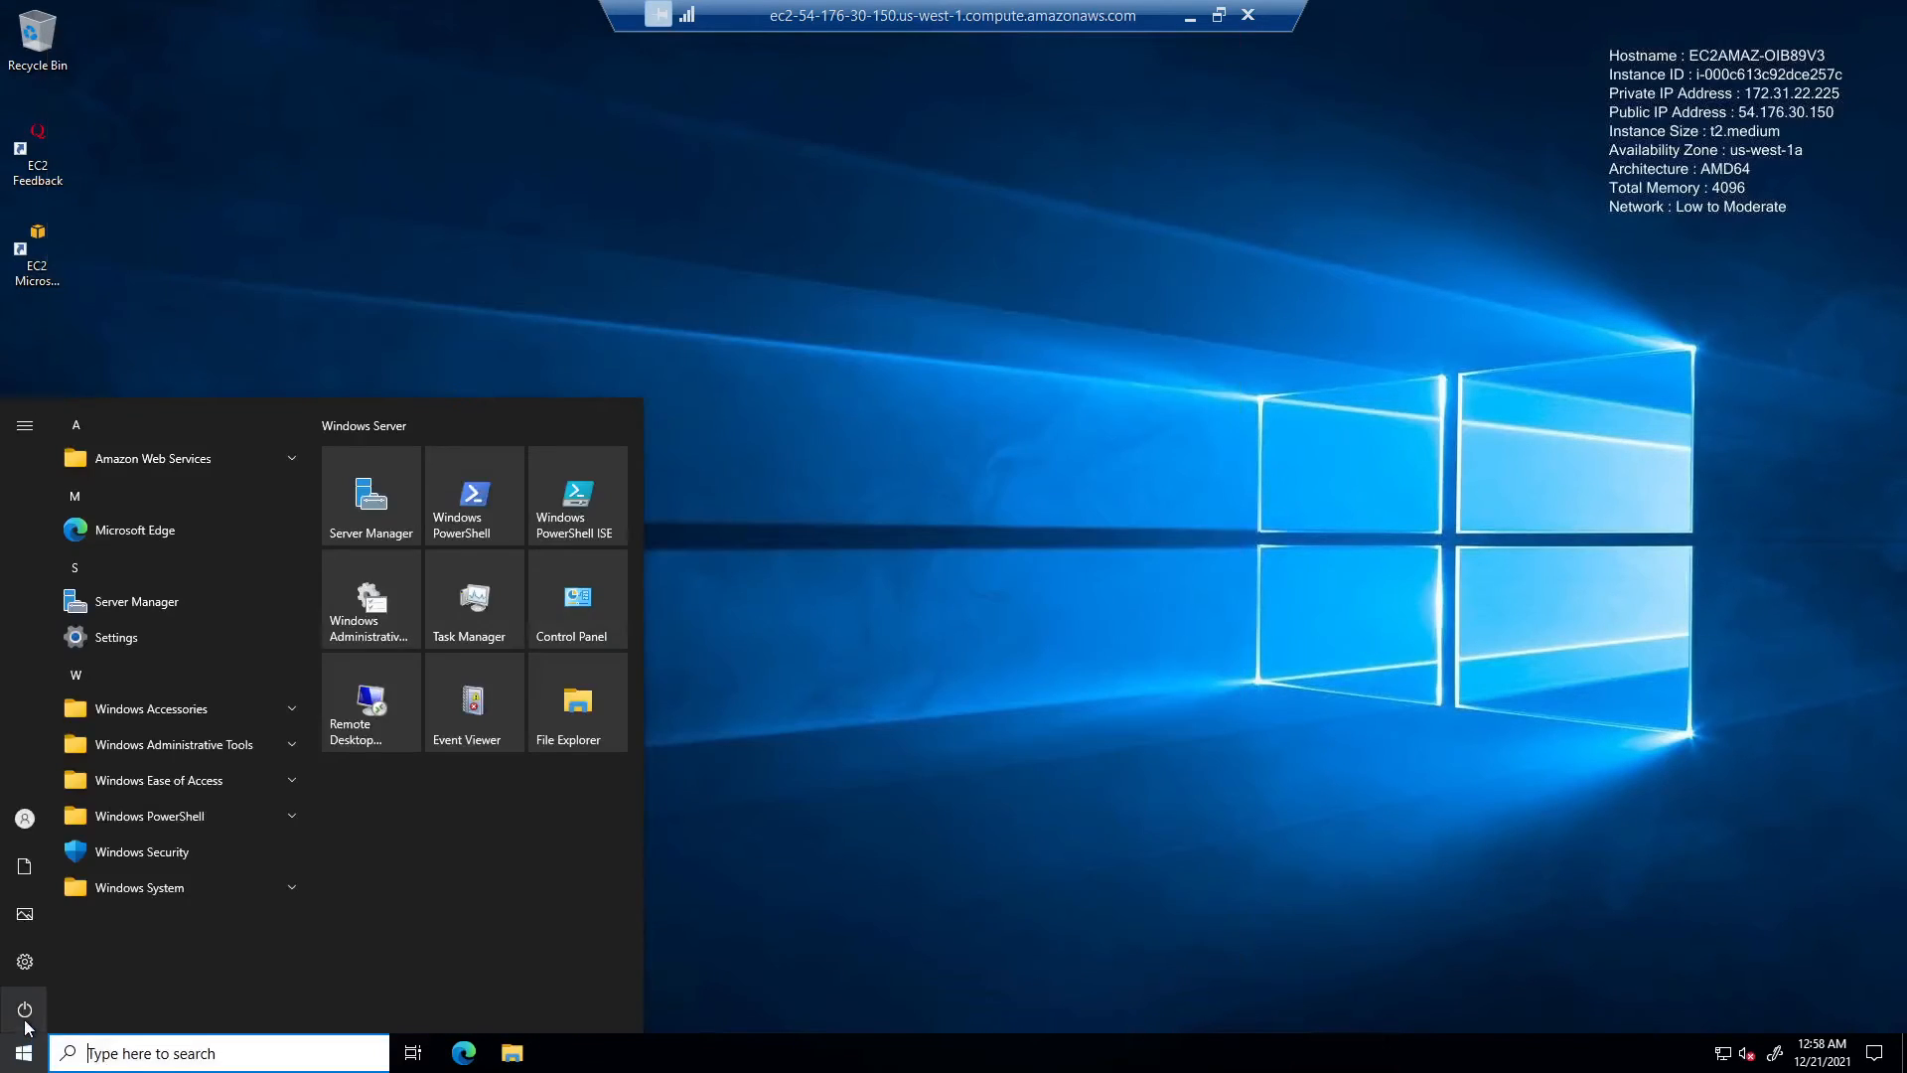
Disconnect the session and reconnect via Remote Desktop Connection to the instance's public DNS
click(24, 1010)
click(73, 896)
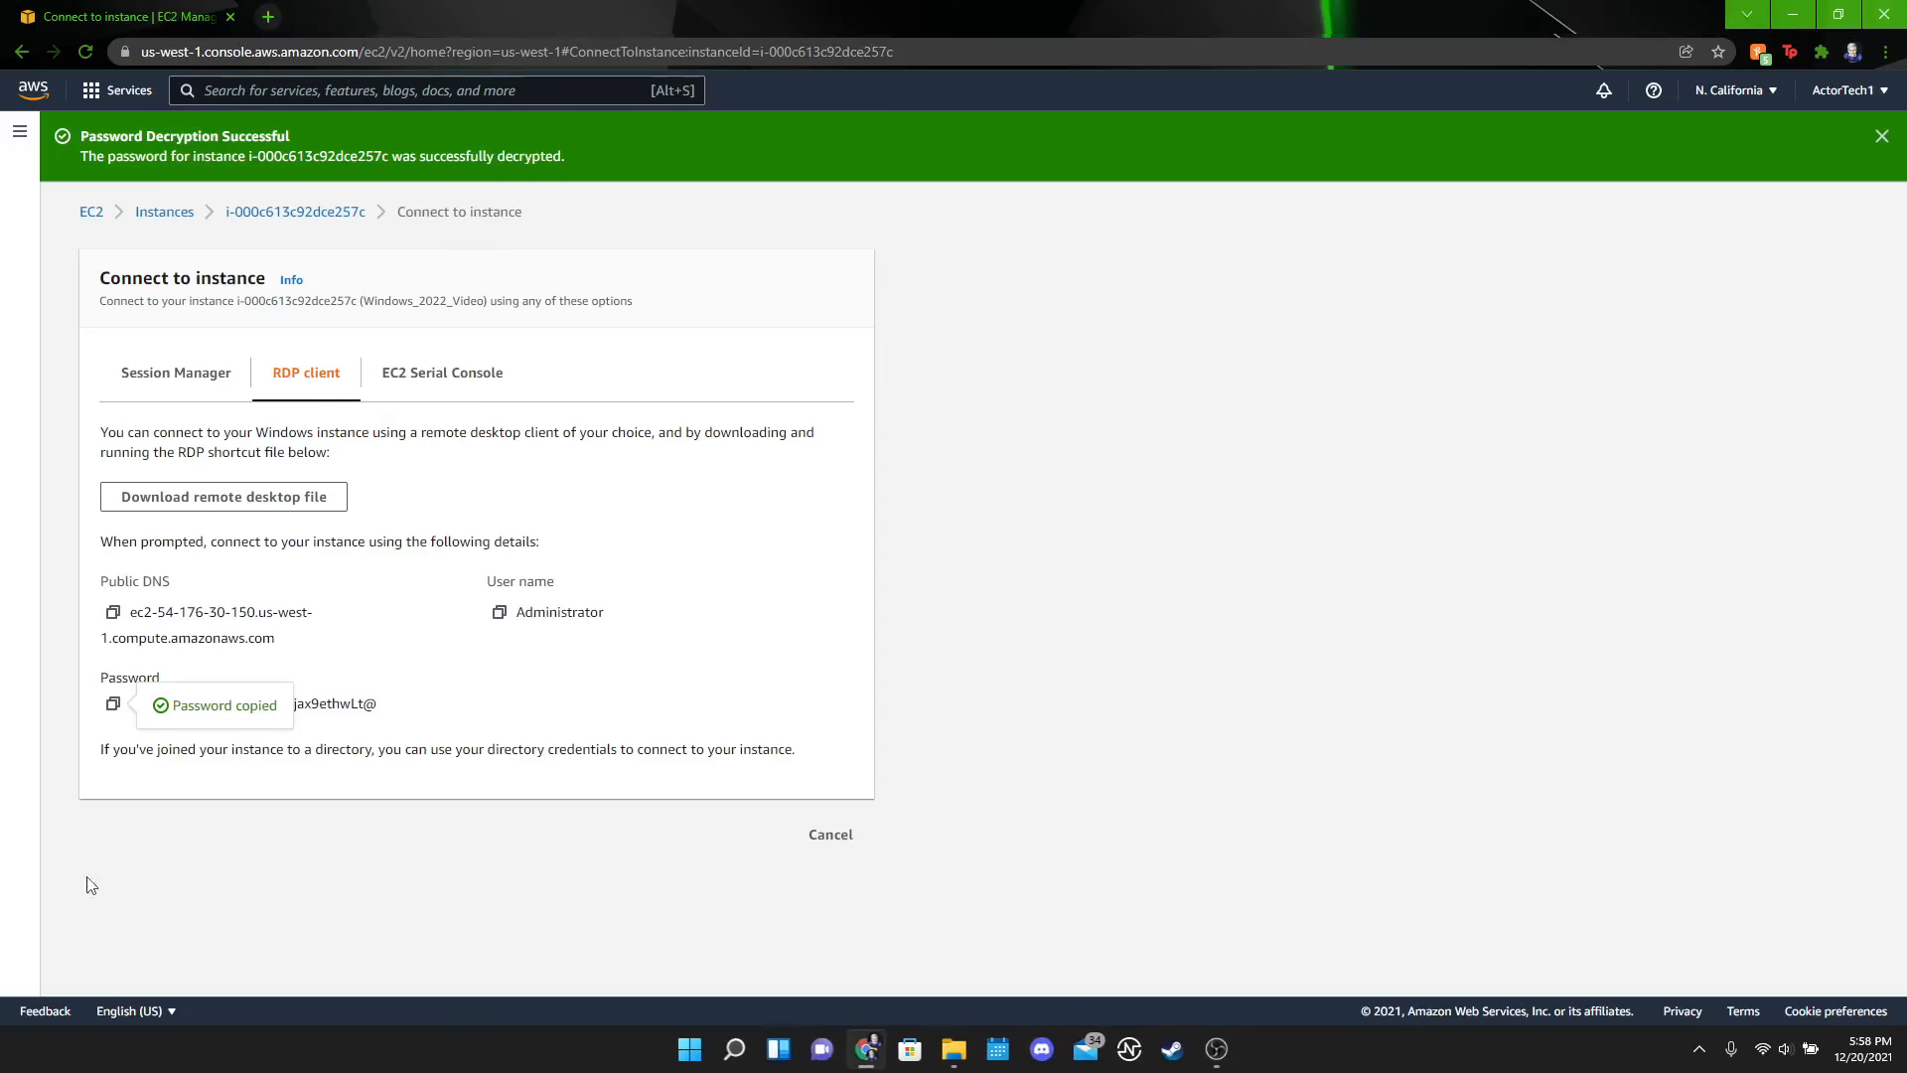
click(111, 612)
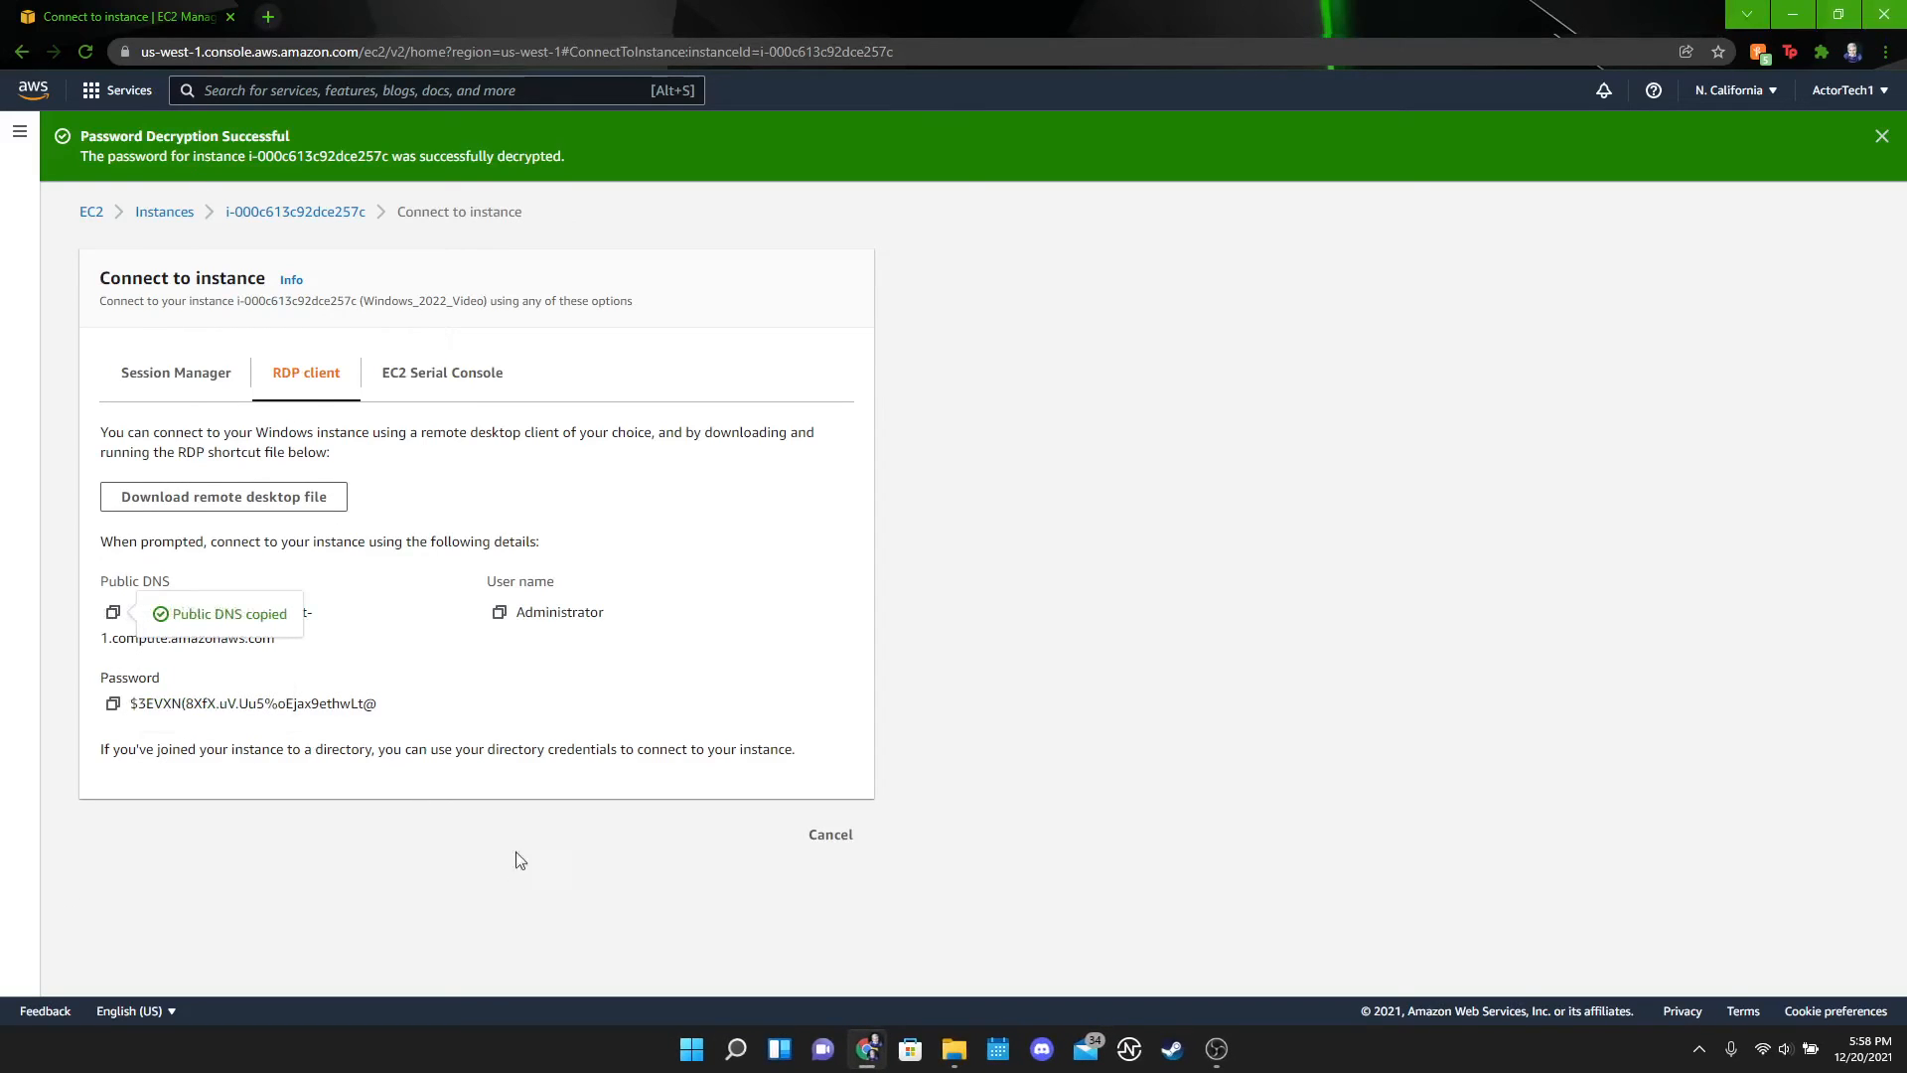
key(super)
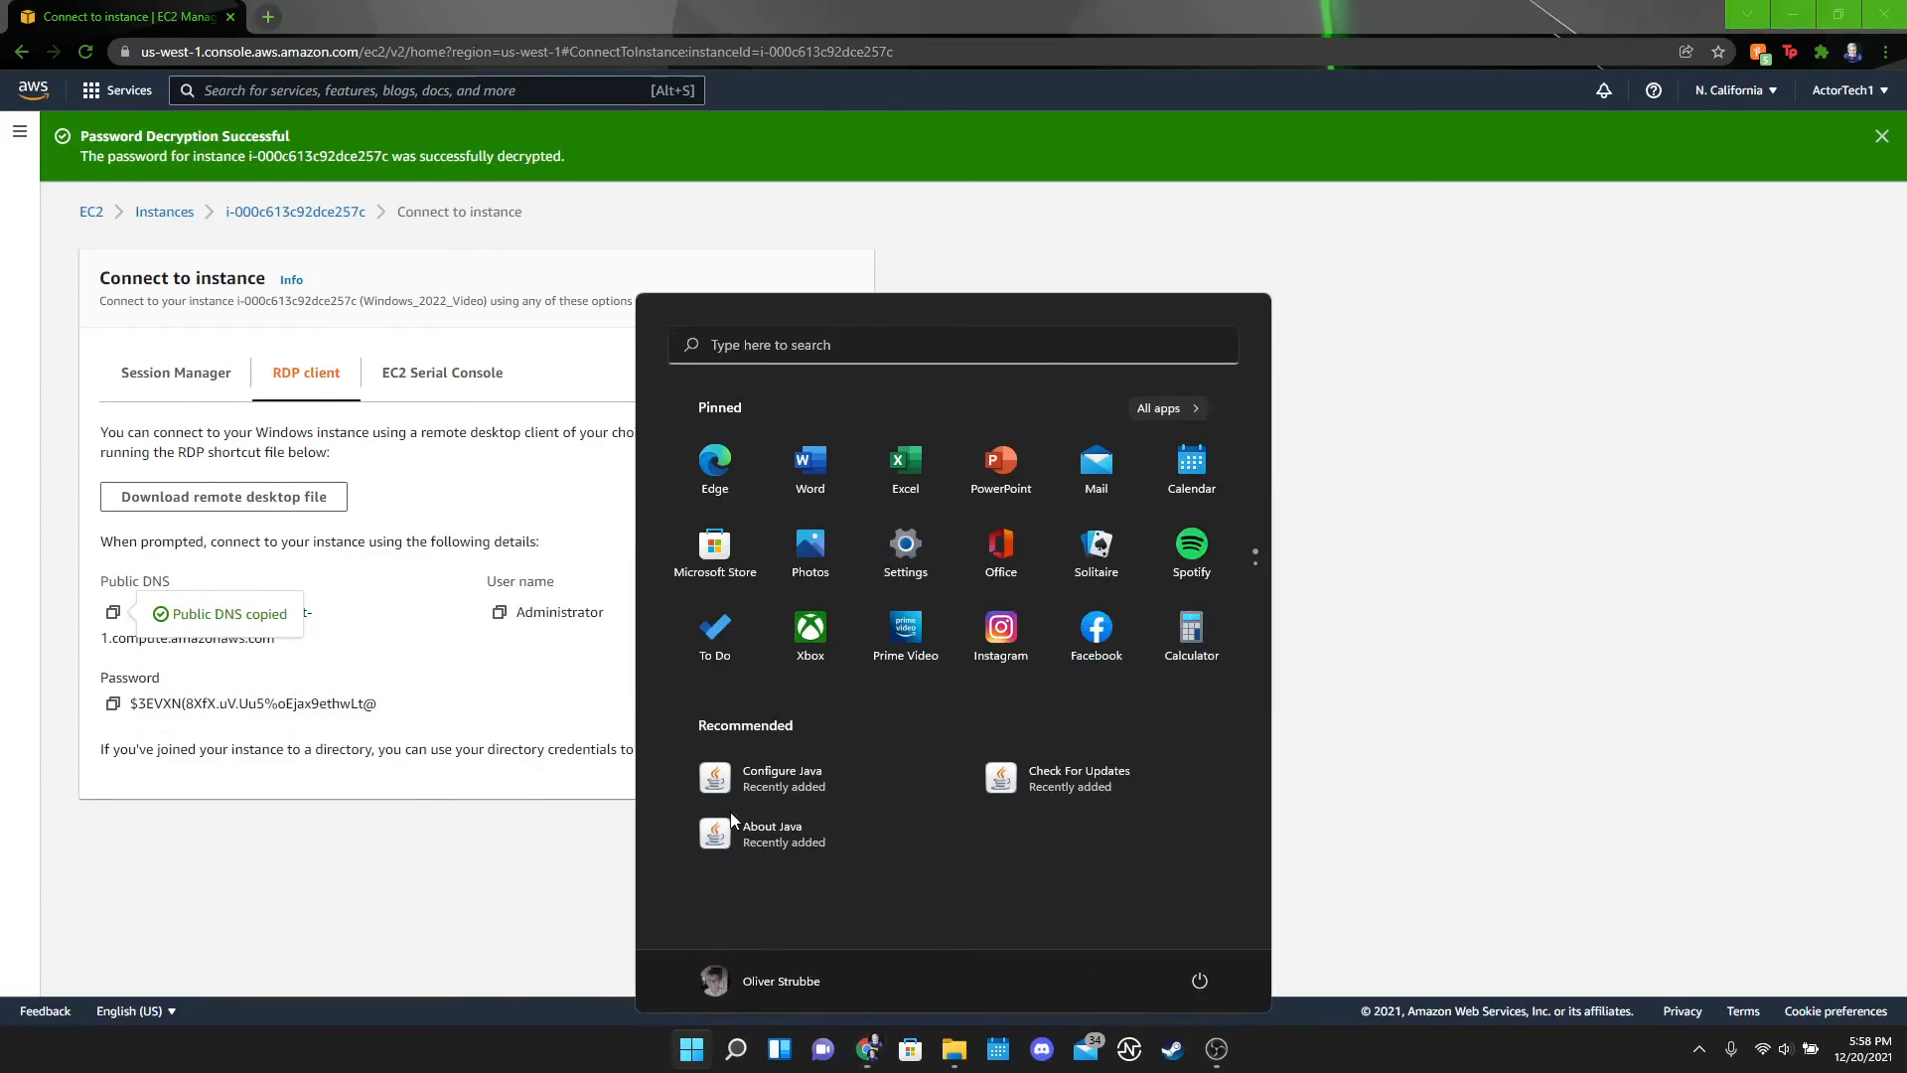
text(rdp)
key(Return)
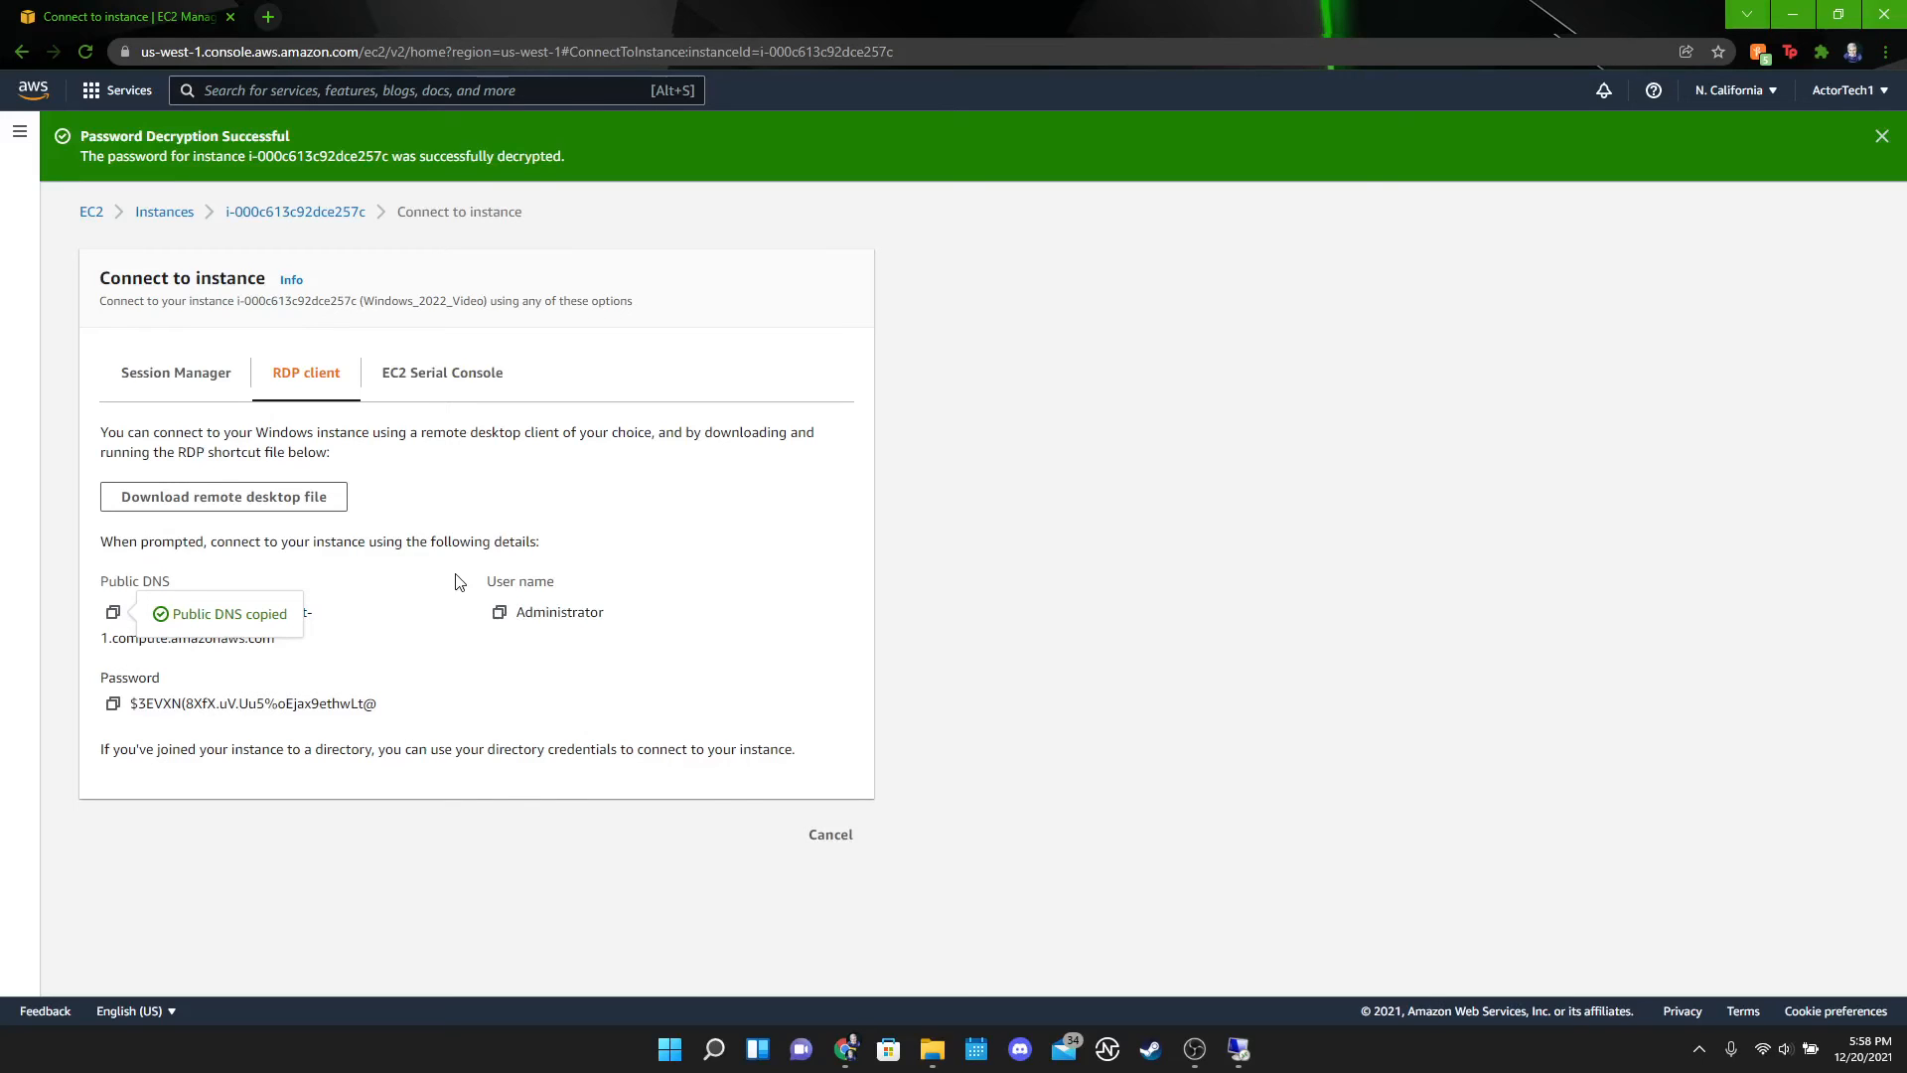
click(1239, 1050)
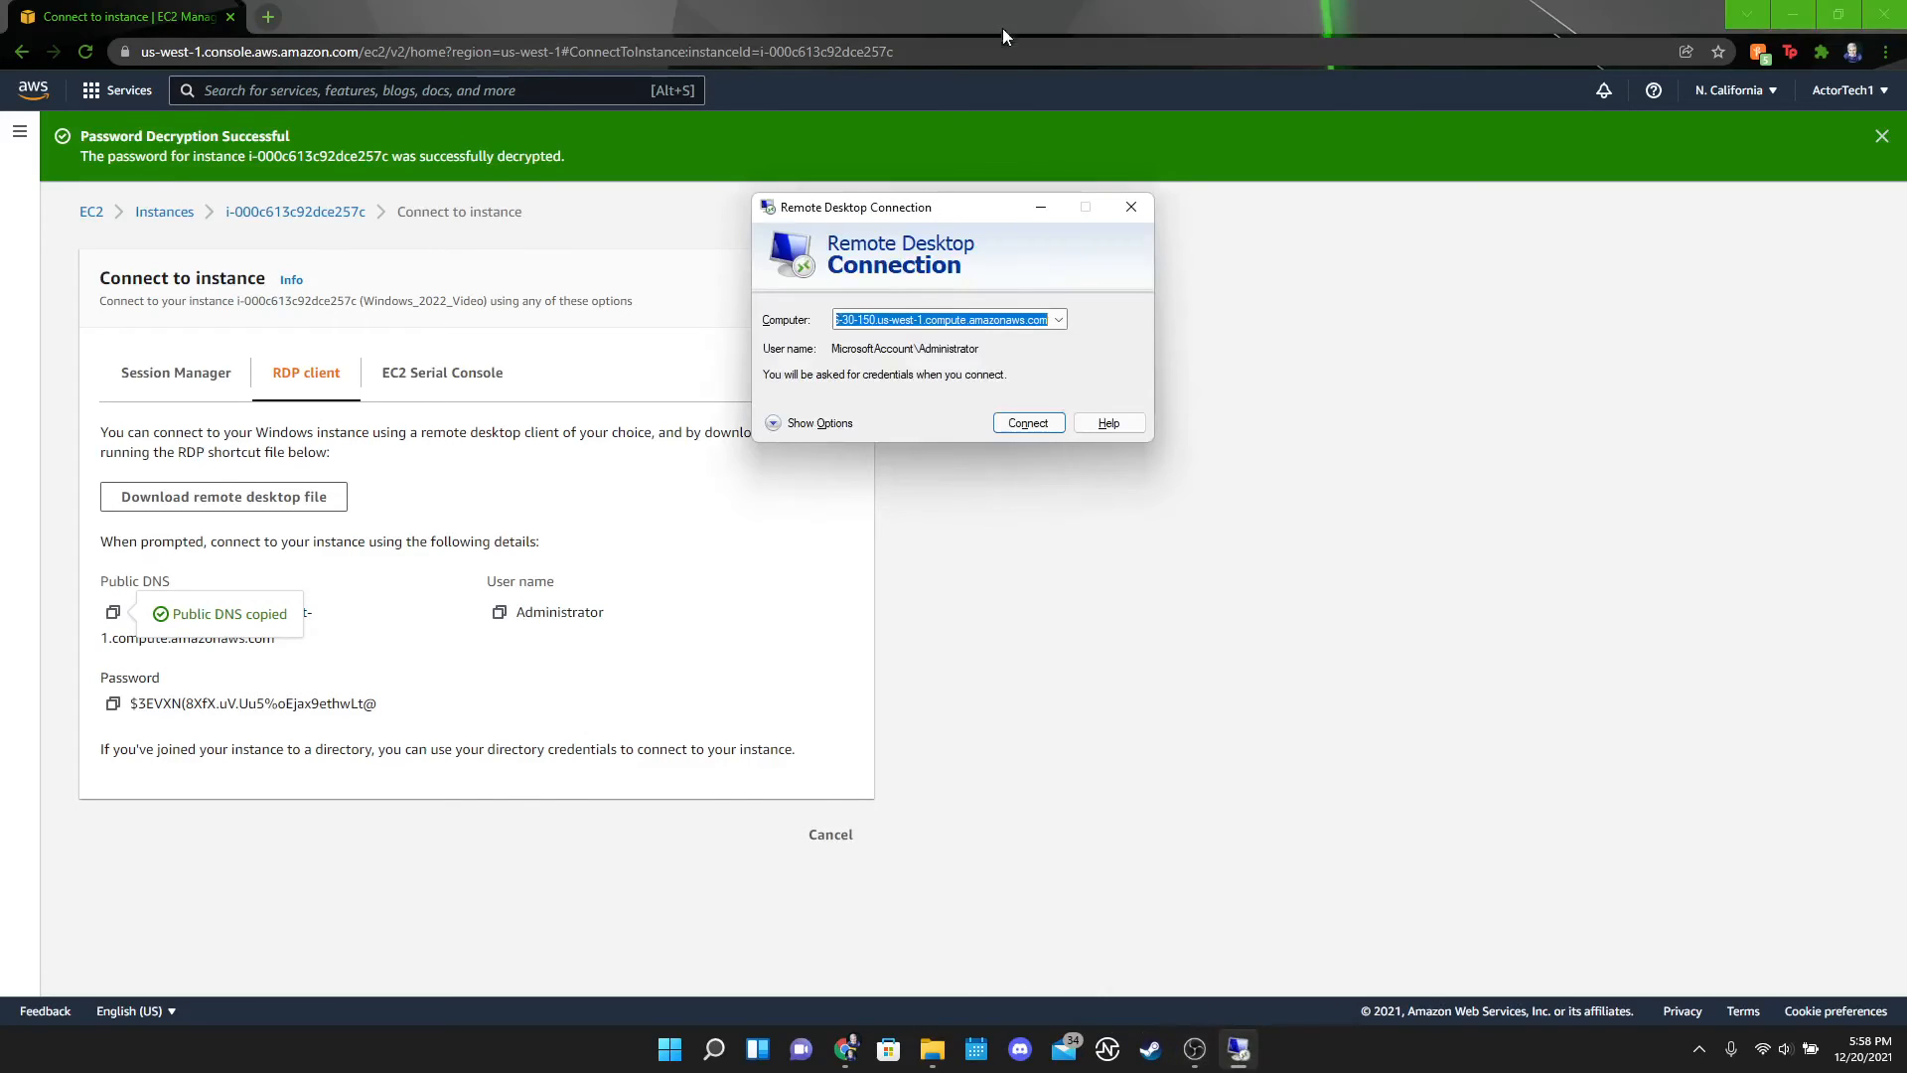
key(ctrl+v)
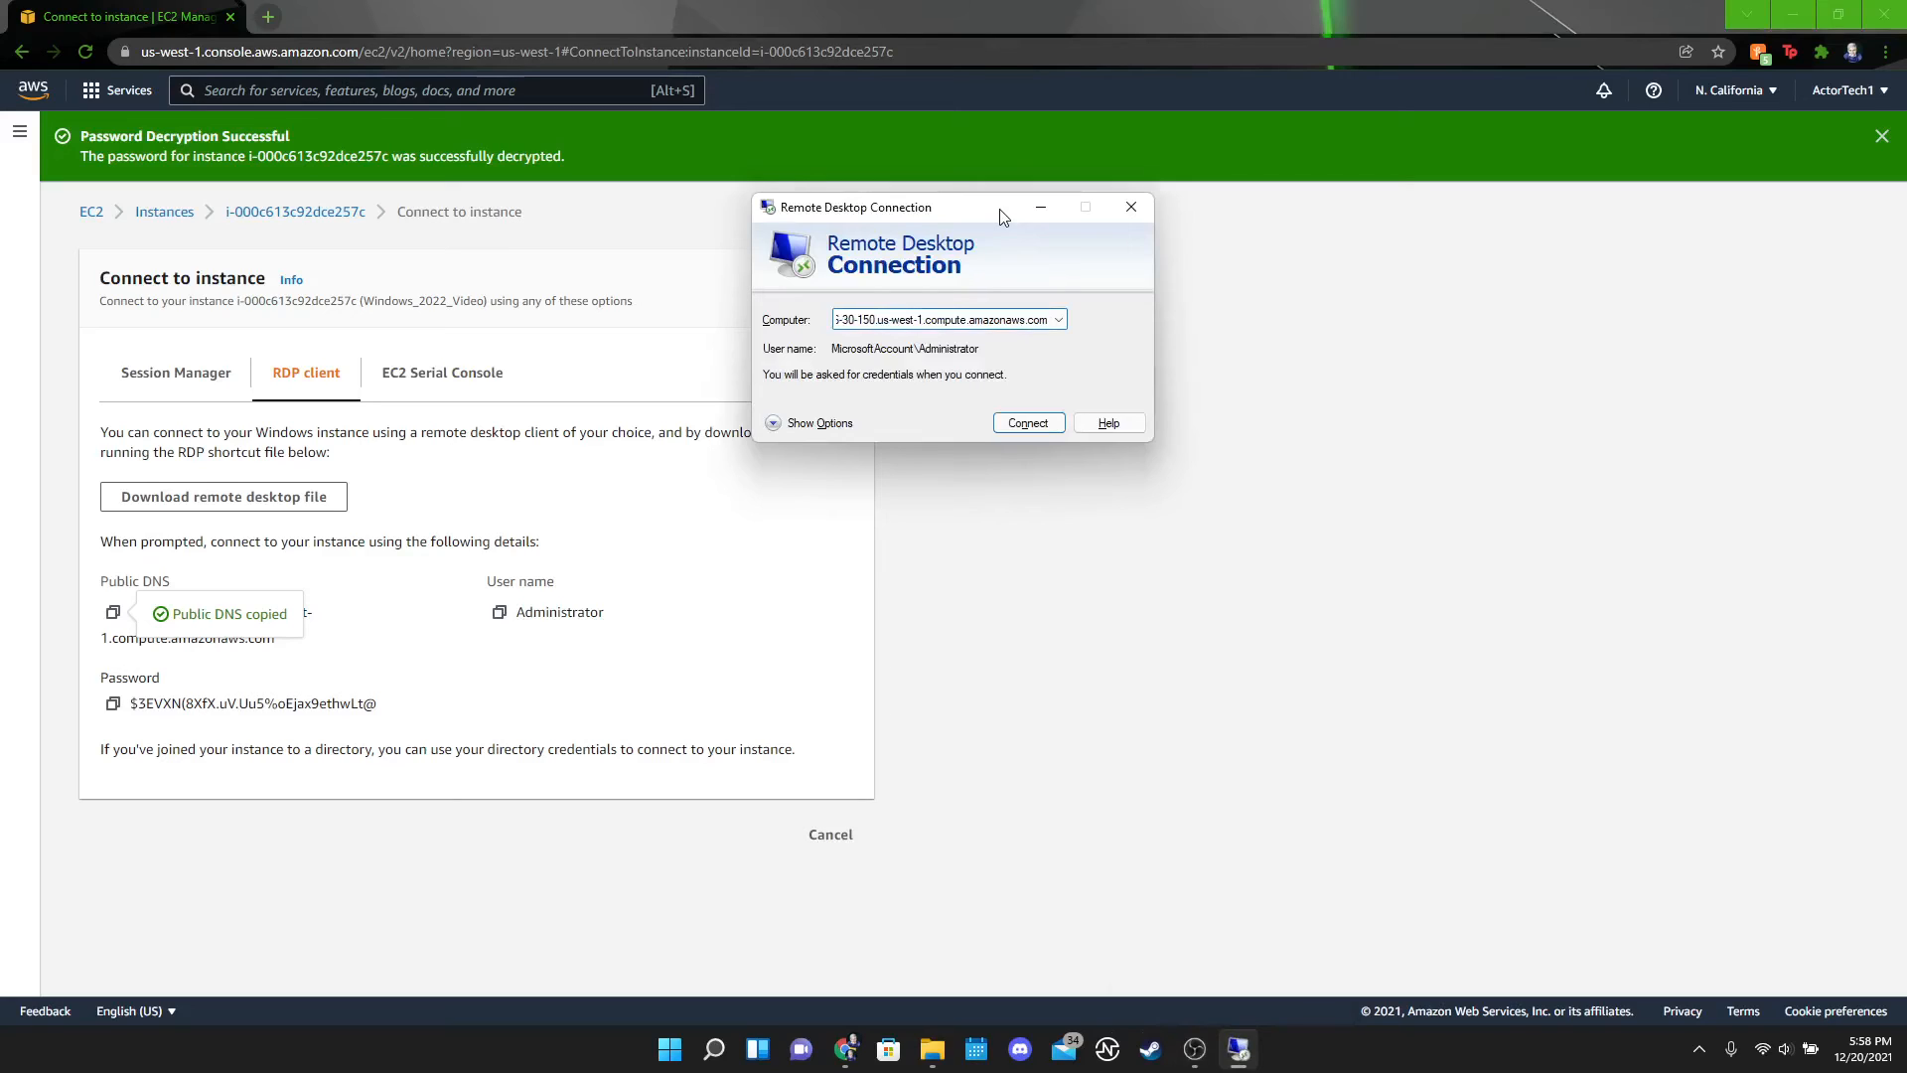
click(1046, 429)
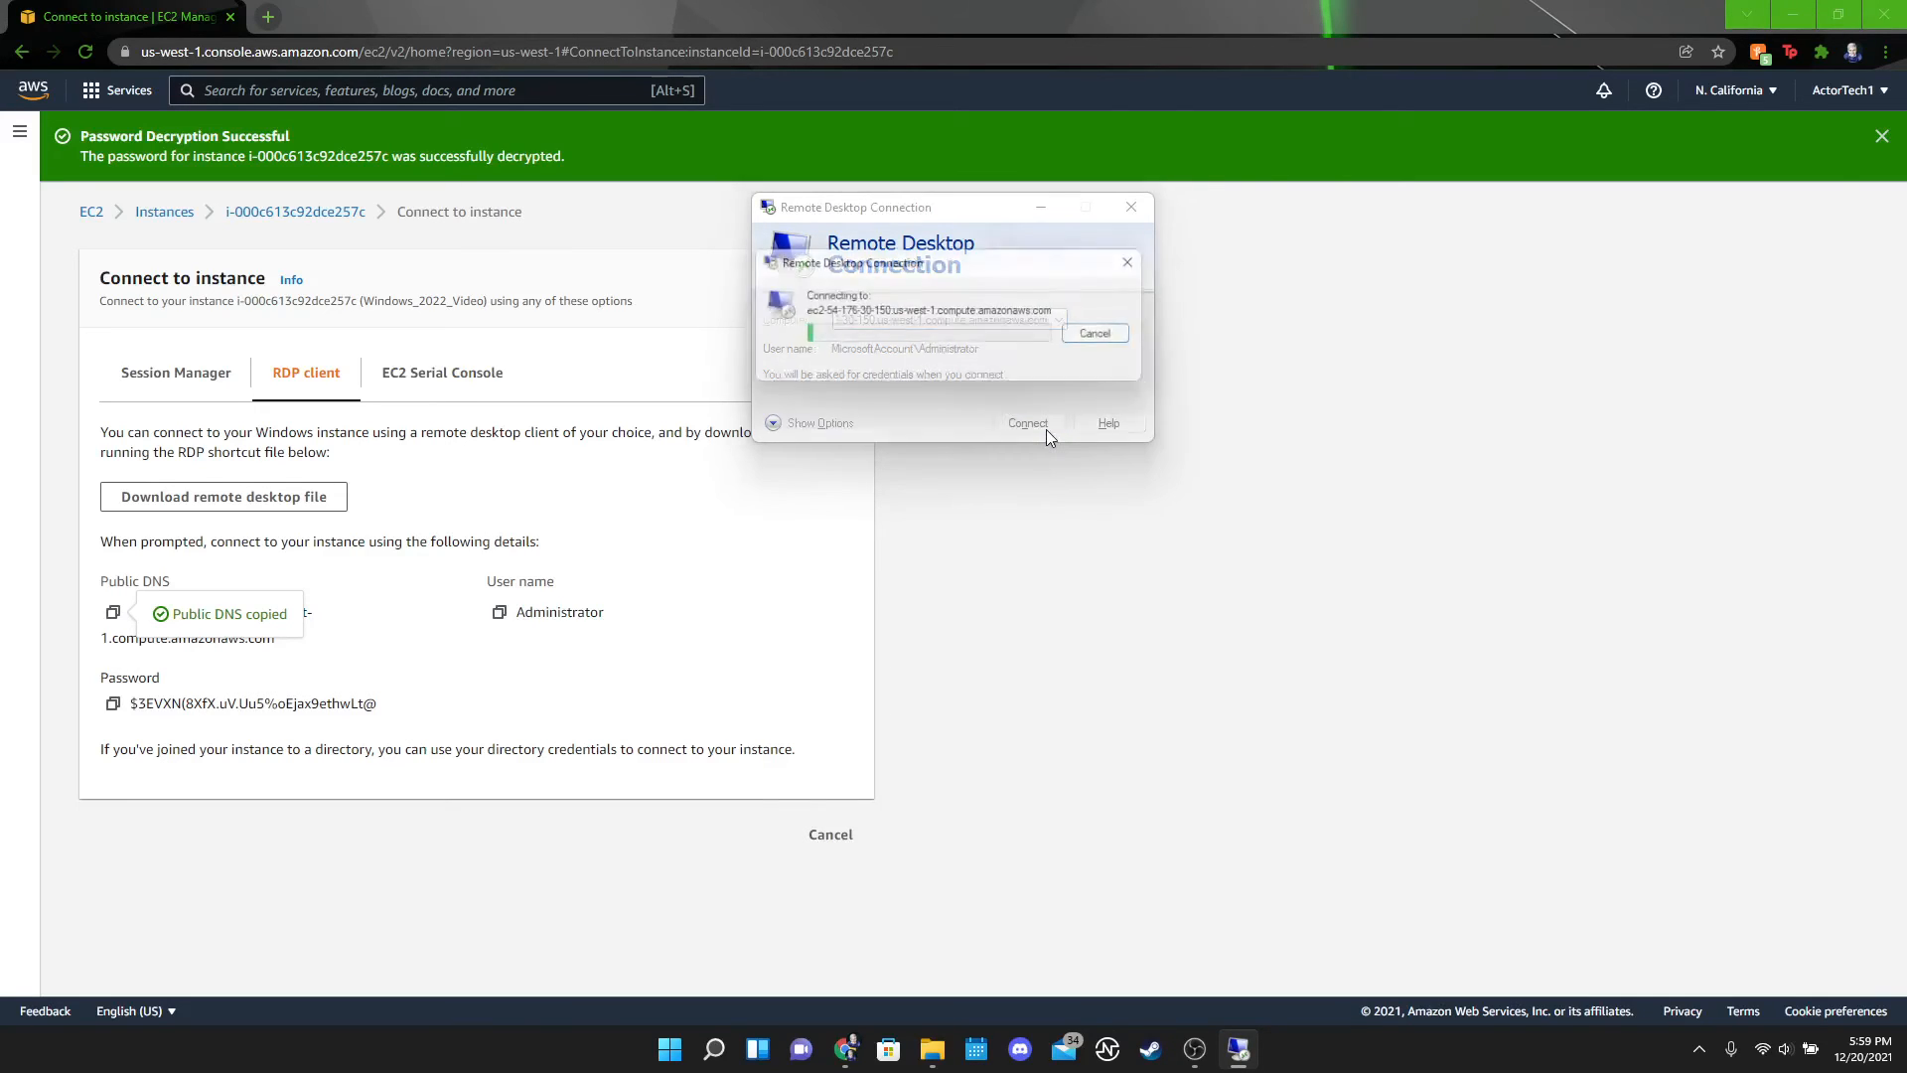
Try signing in with the new local user's name and password; dismiss the denial
click(807, 442)
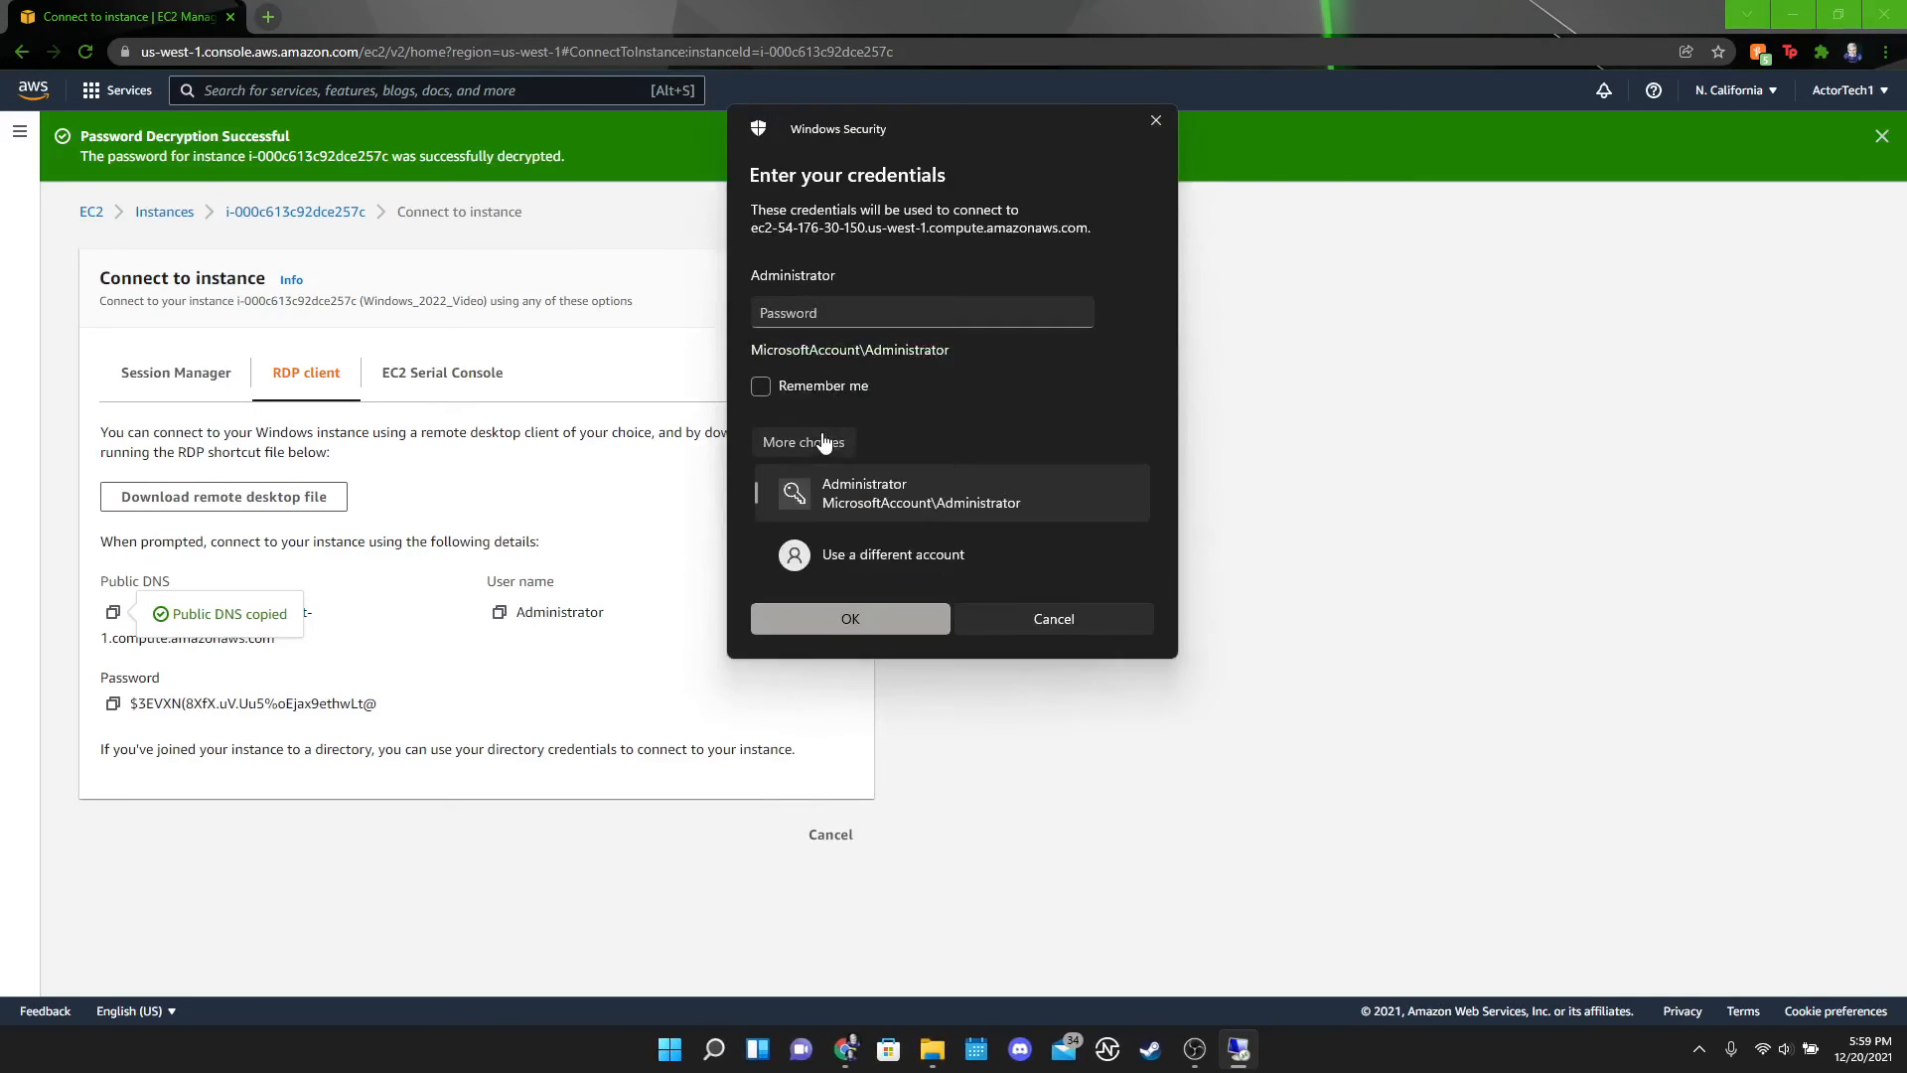
click(898, 546)
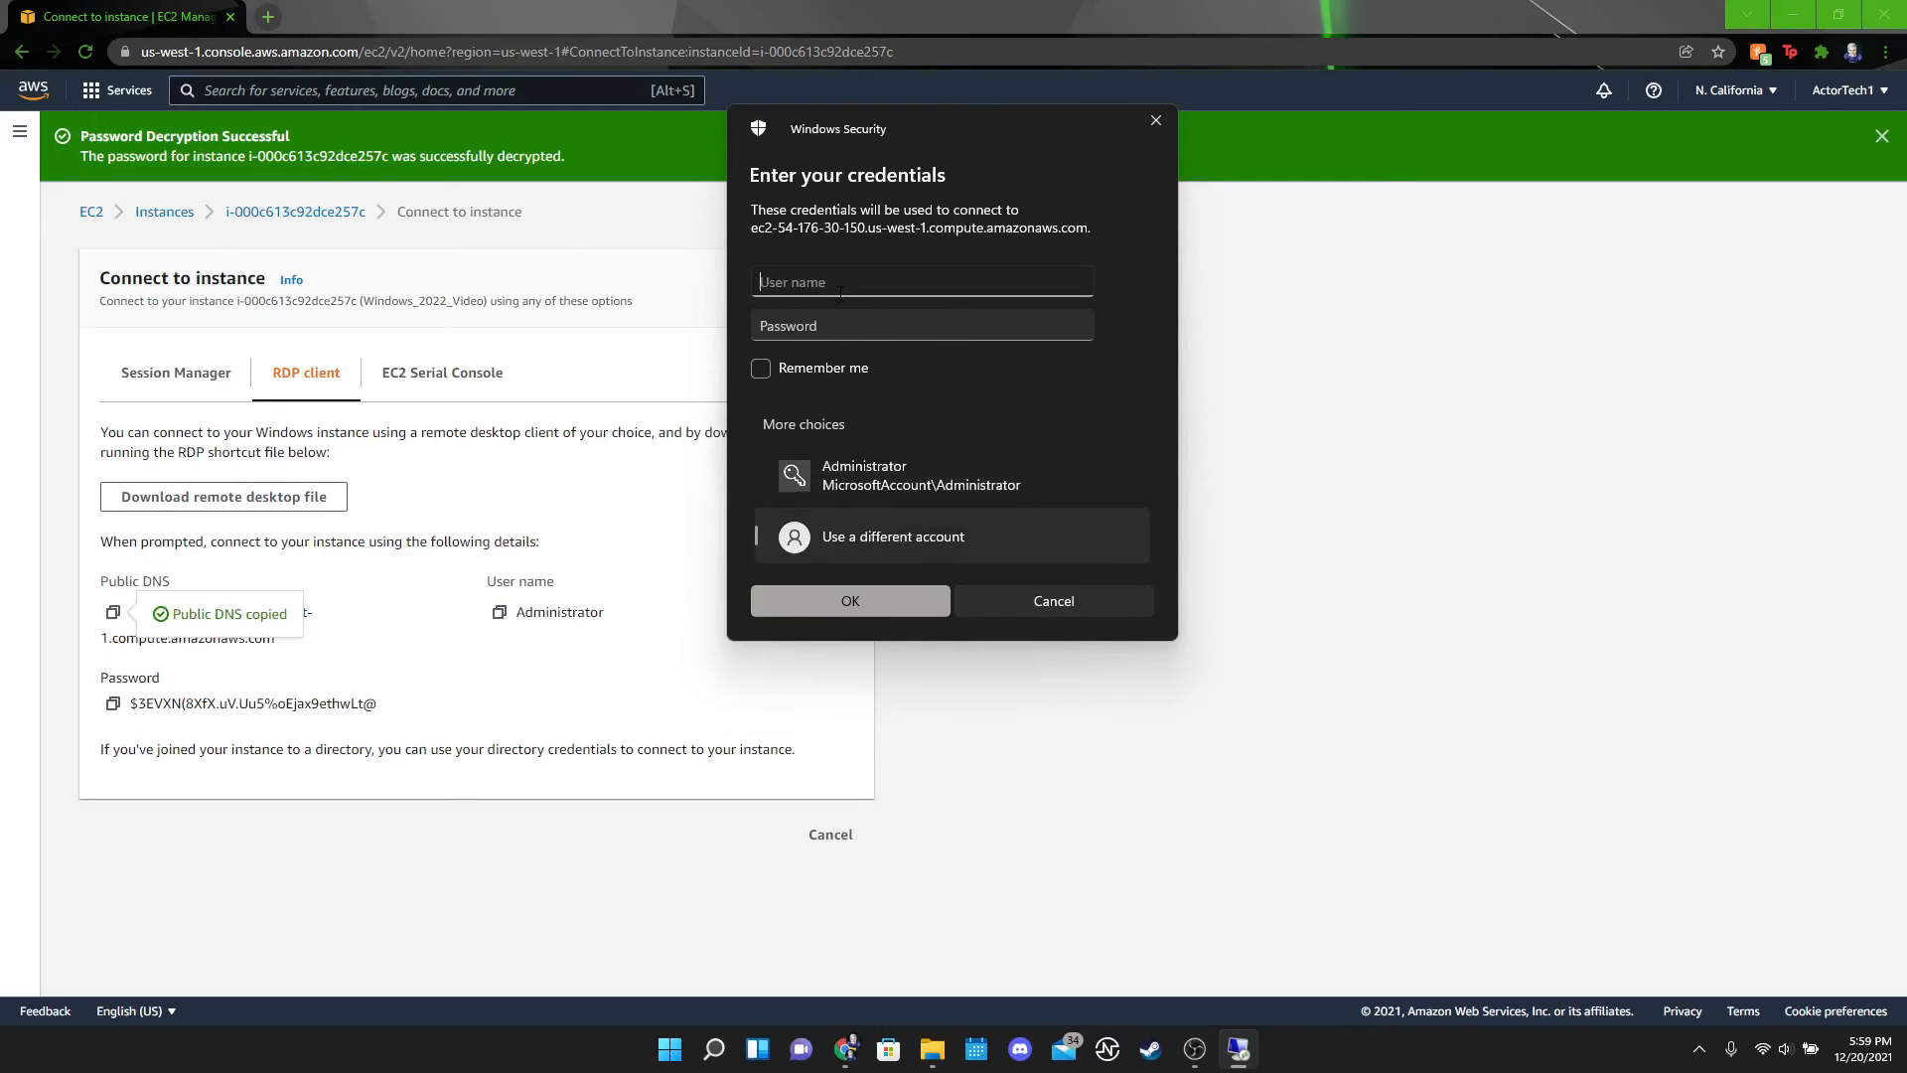
key(Tab)
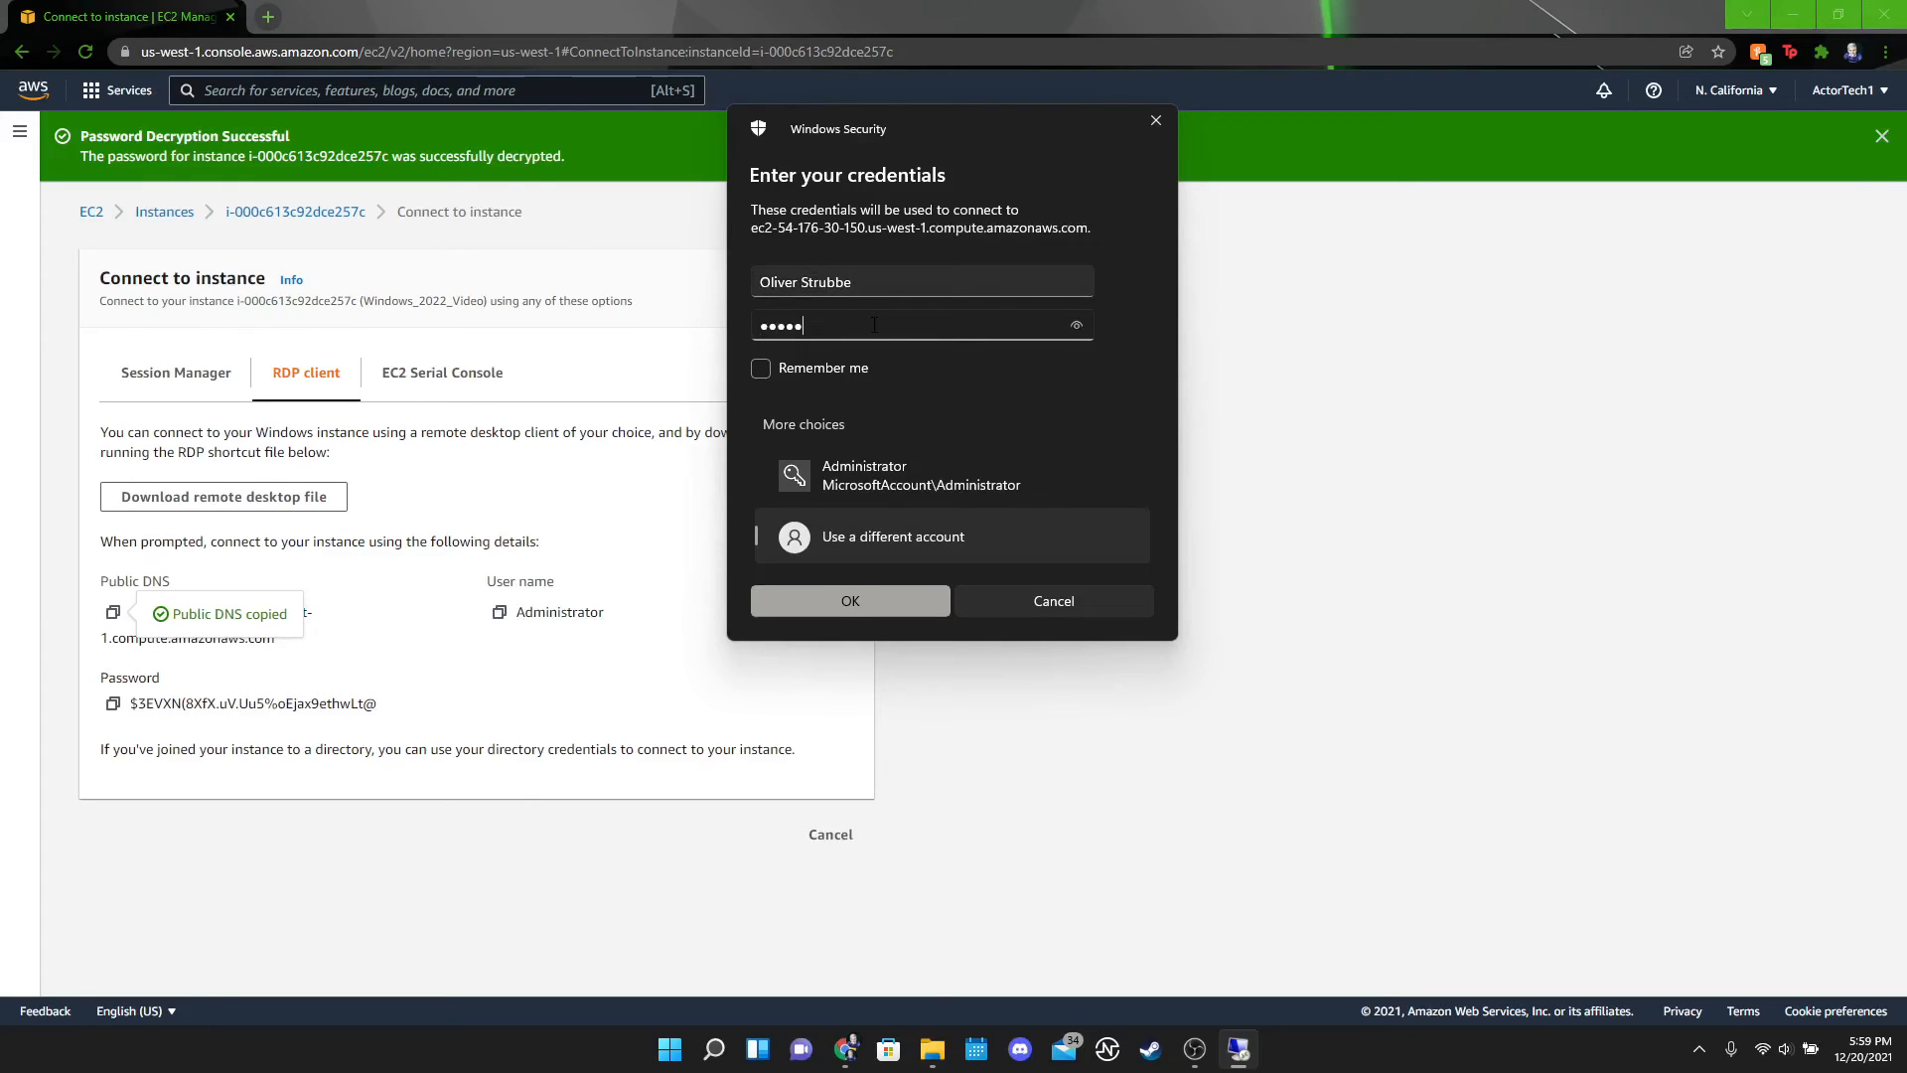
click(872, 592)
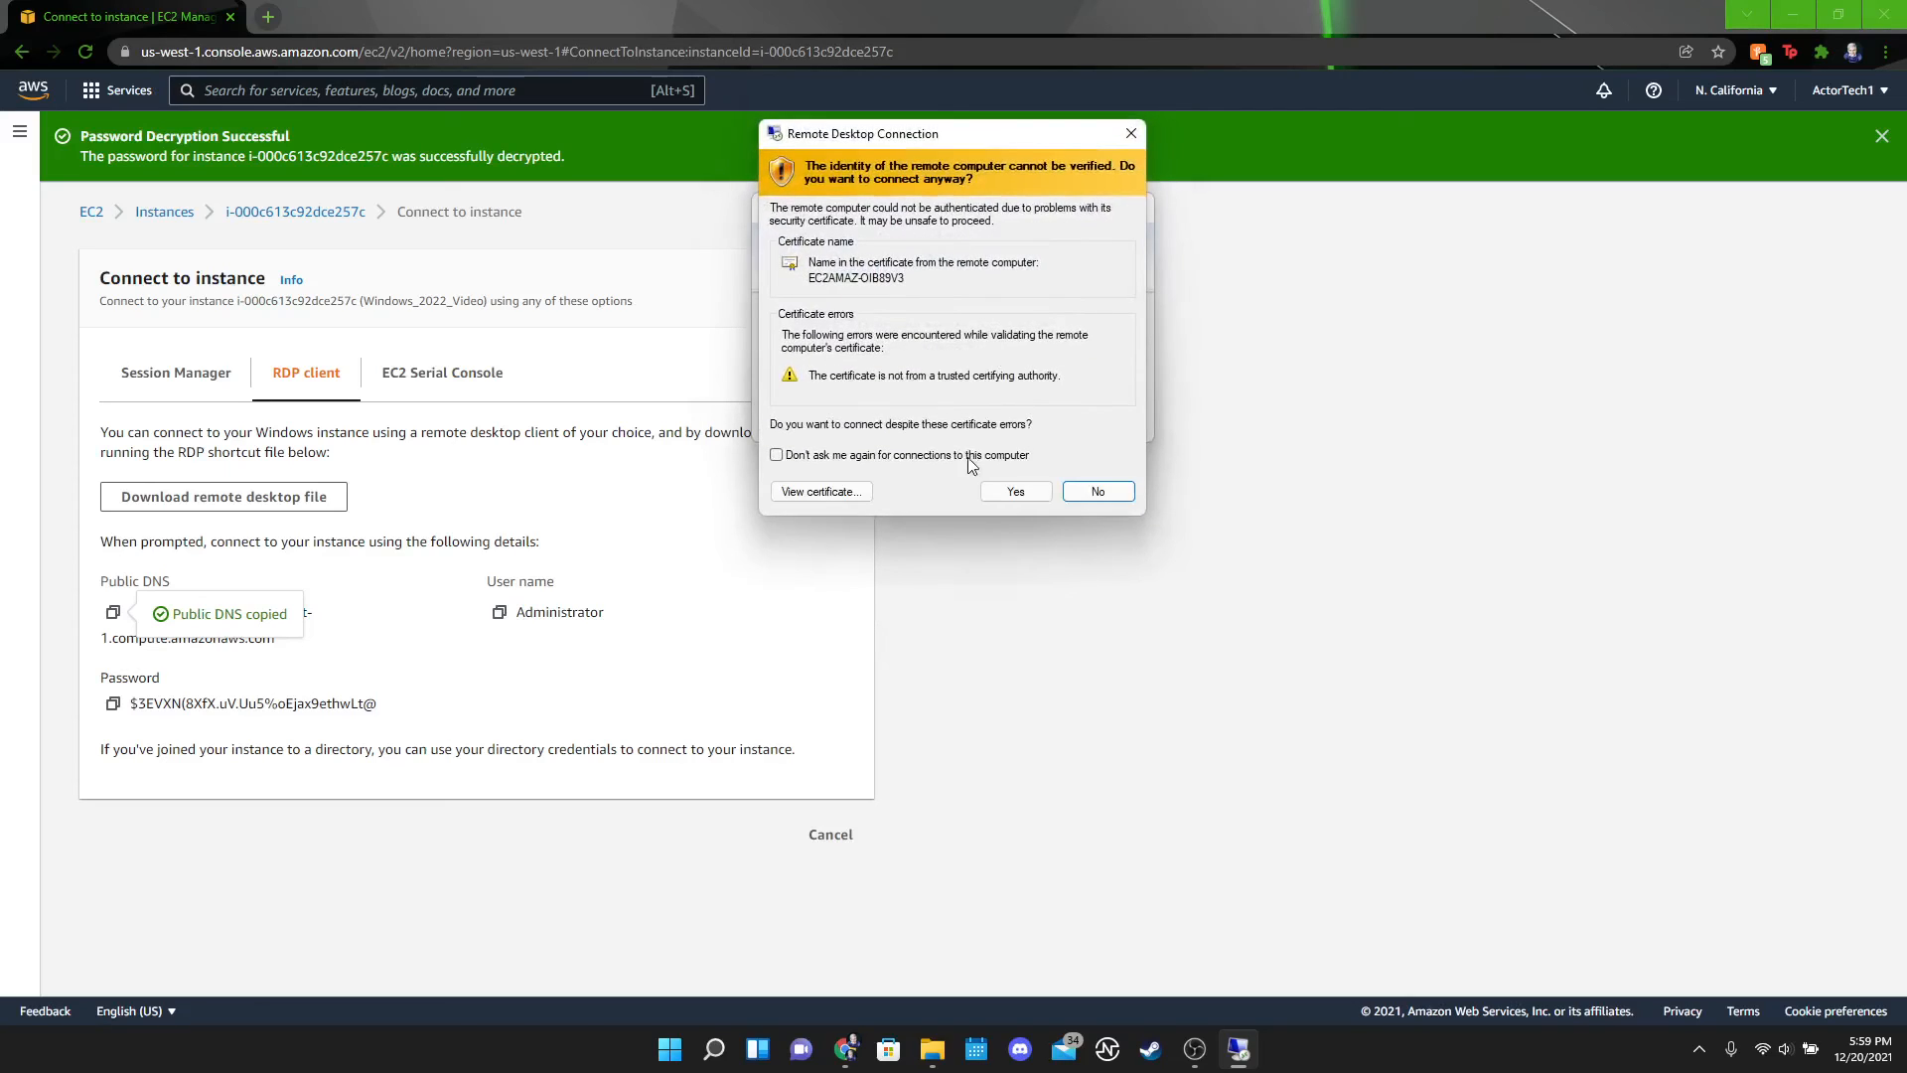
click(1005, 487)
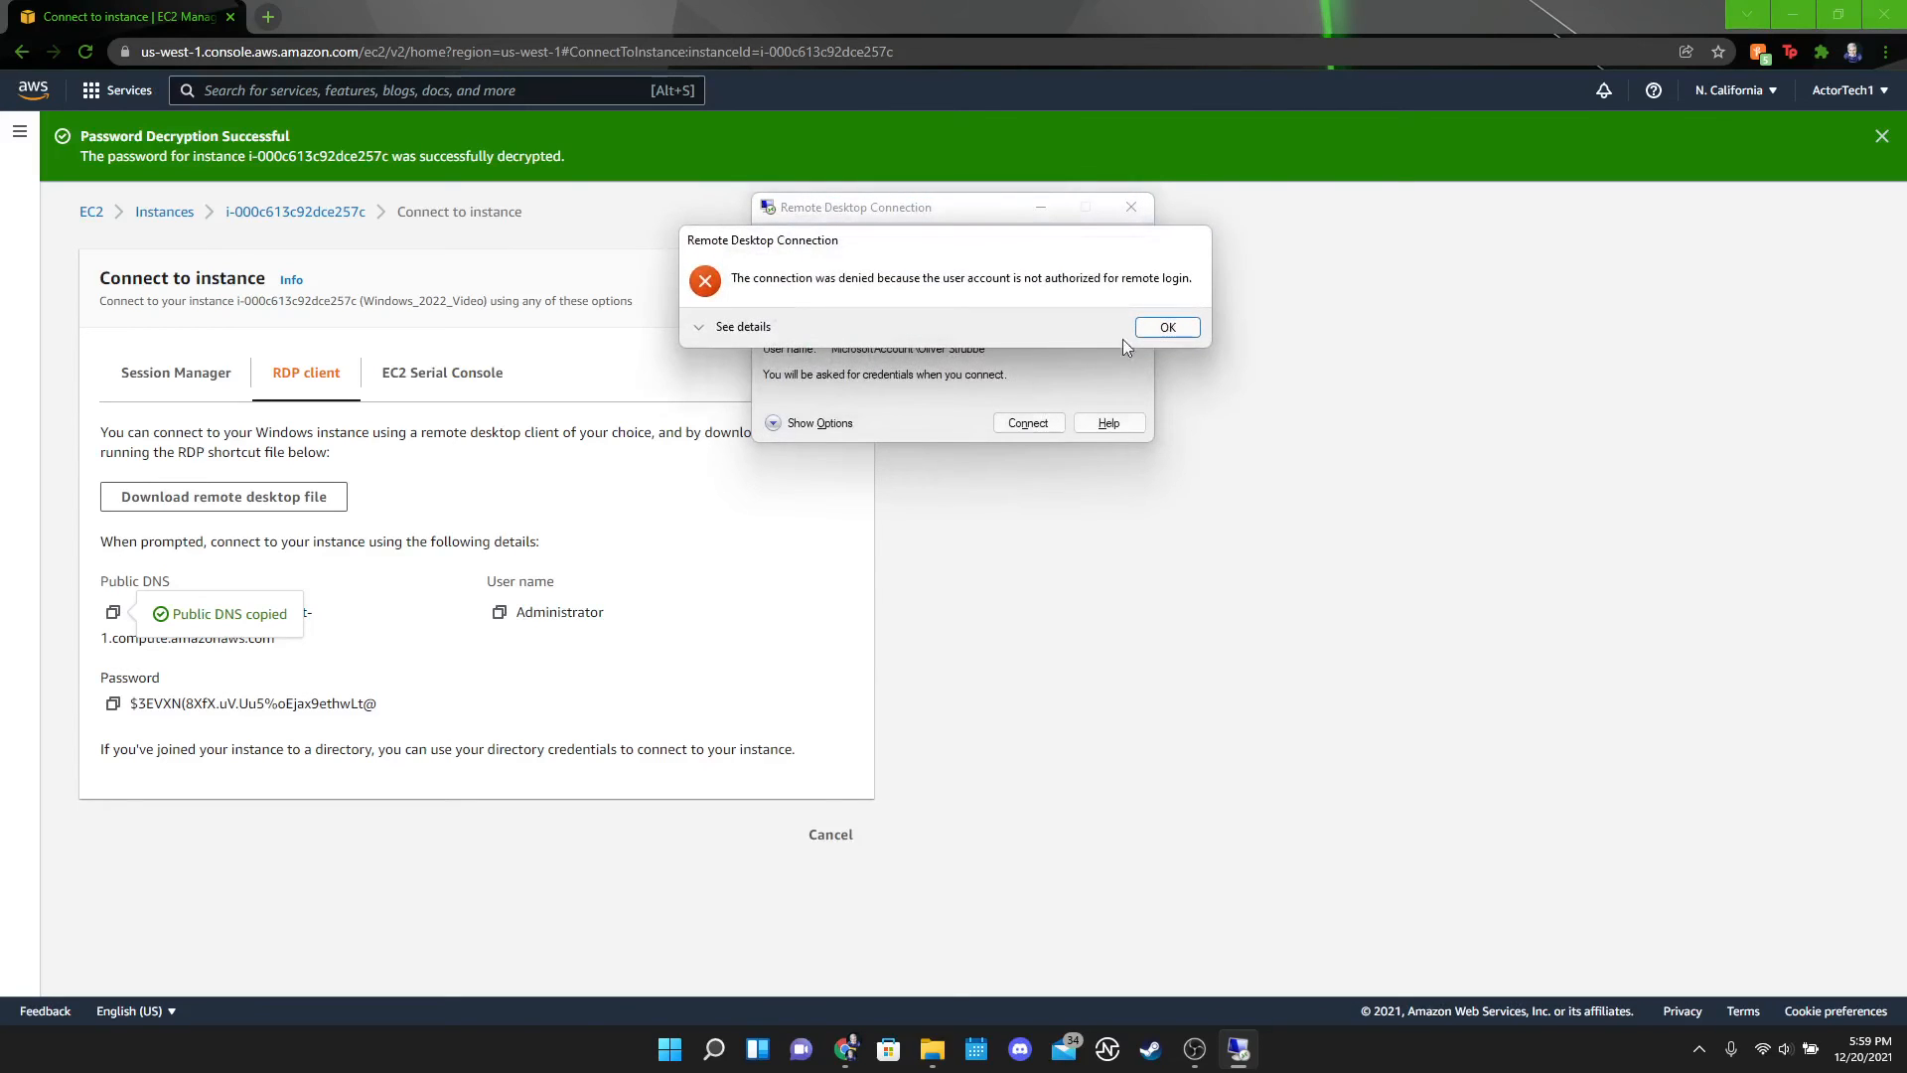
click(1164, 329)
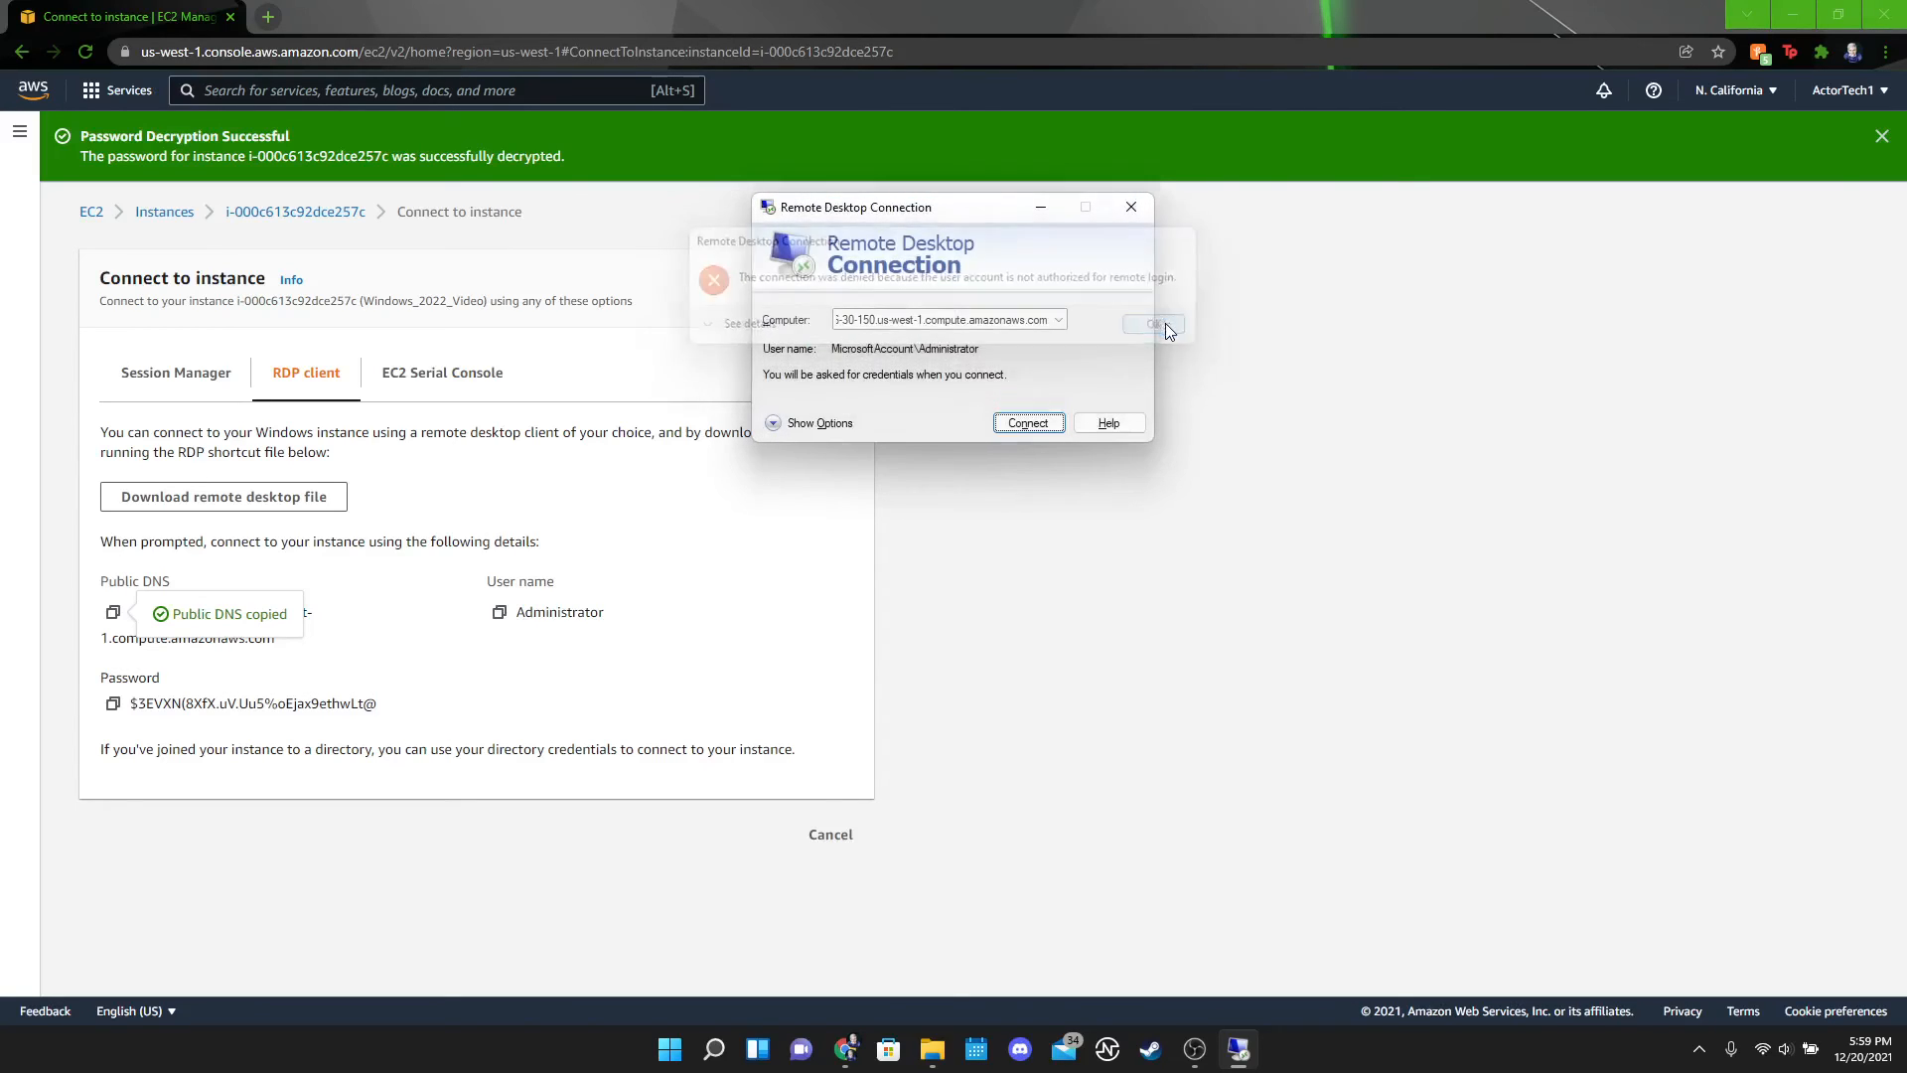
Reconnect as Administrator with the decrypted password and accept the certificate
click(1029, 423)
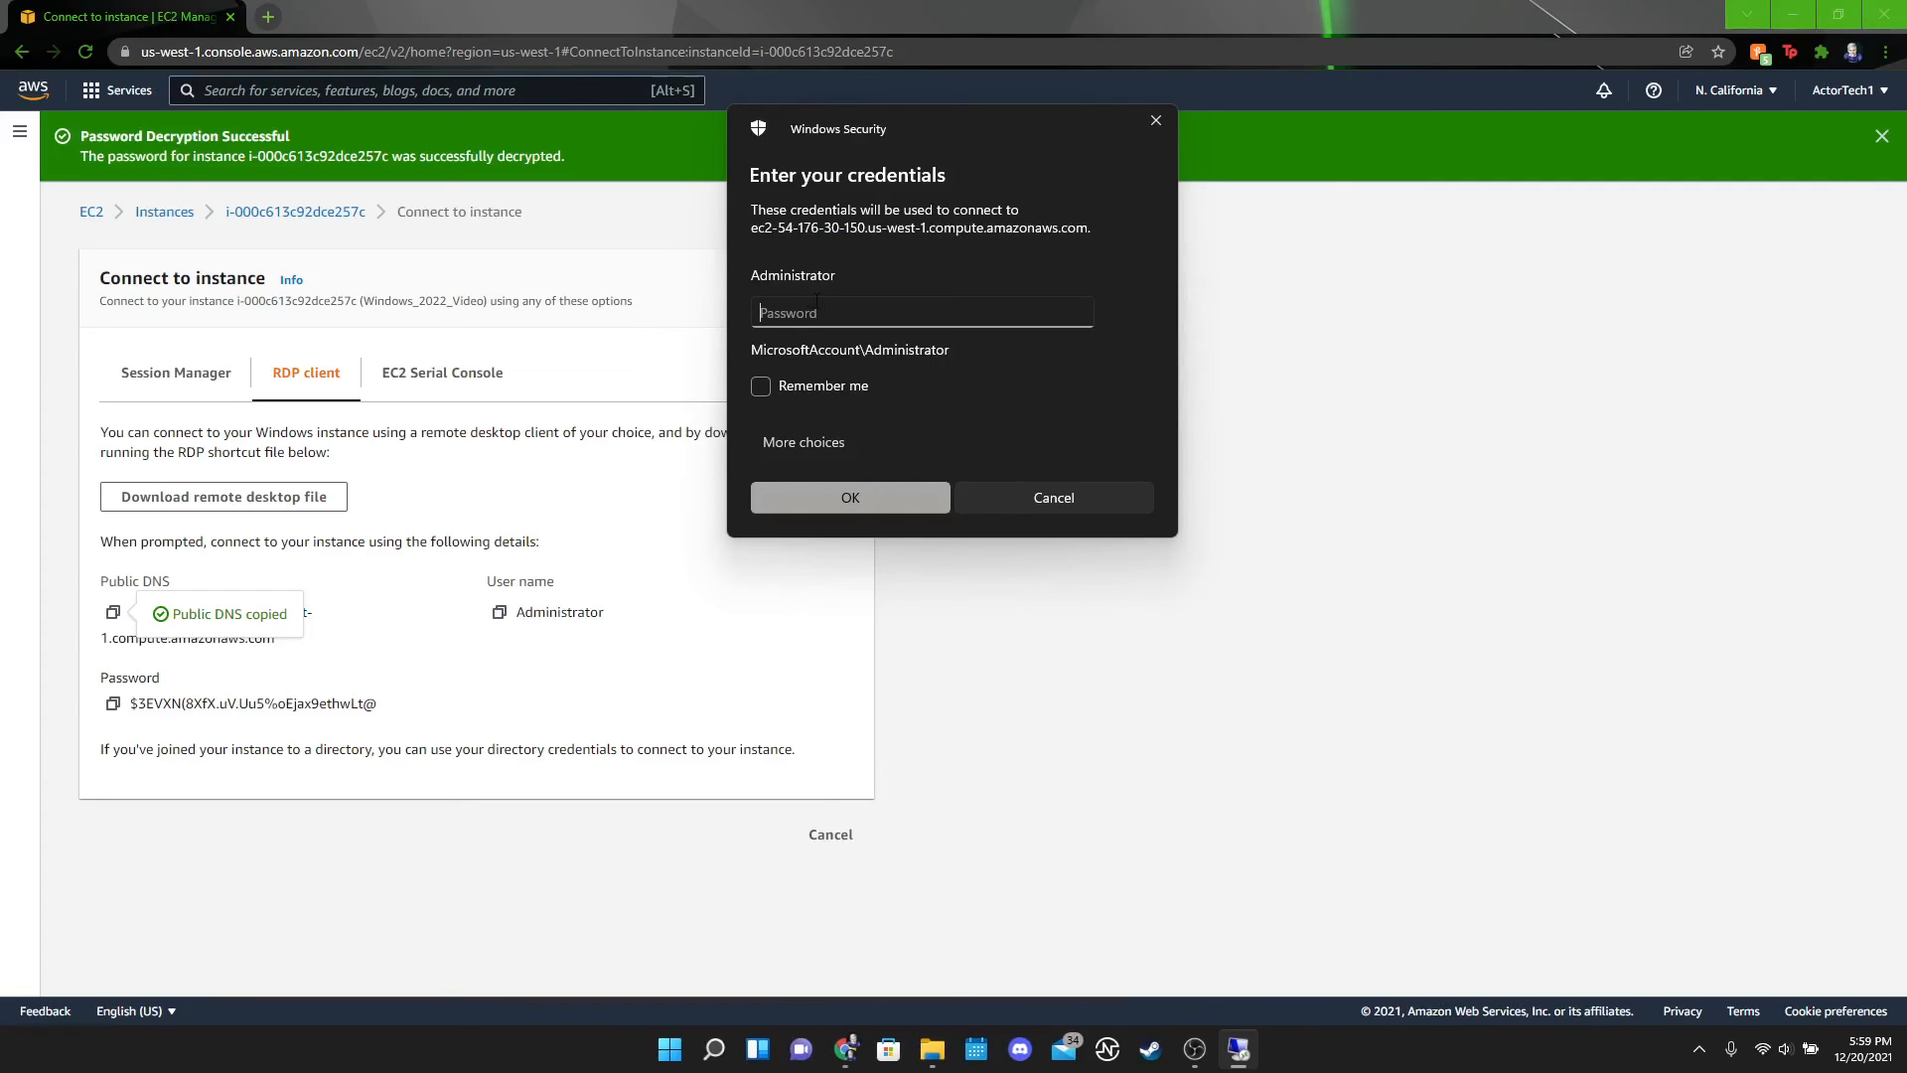
click(112, 703)
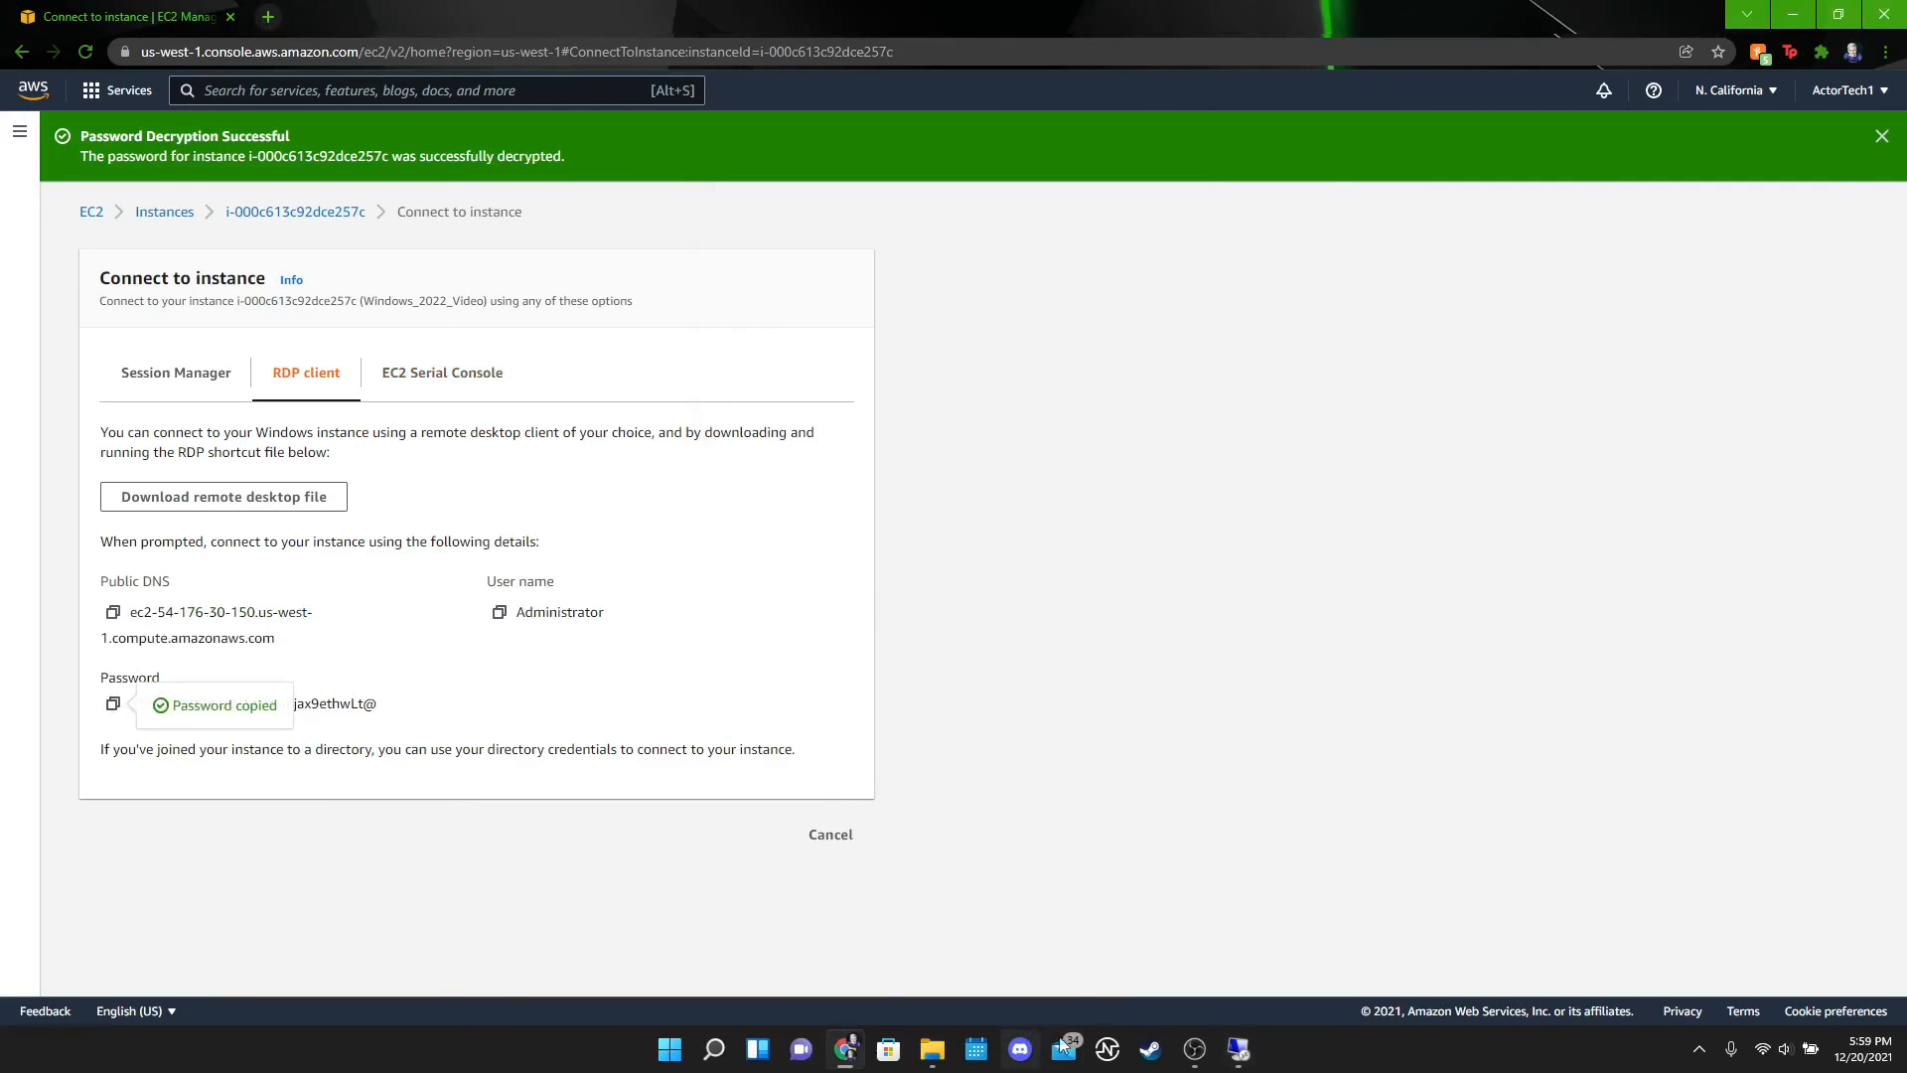
click(1237, 1049)
key(ctrl+v)
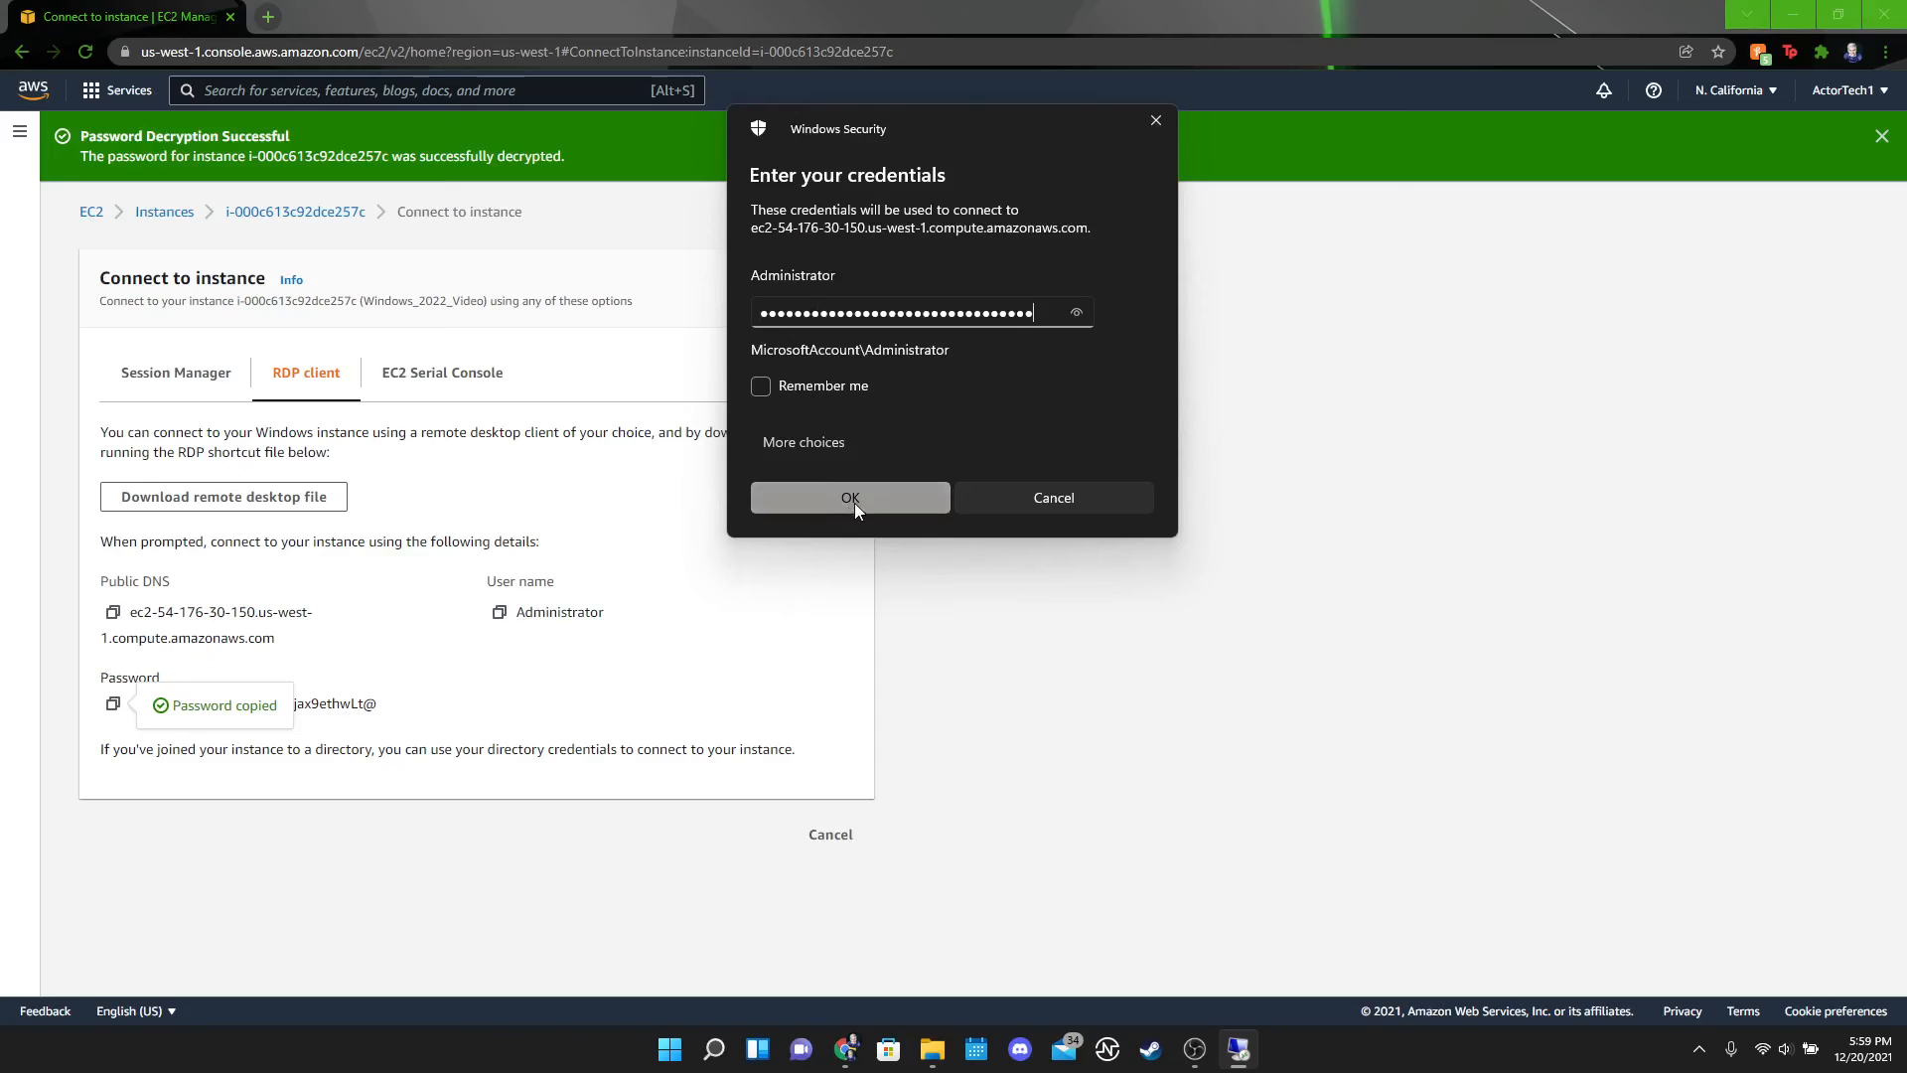
click(852, 501)
click(1019, 493)
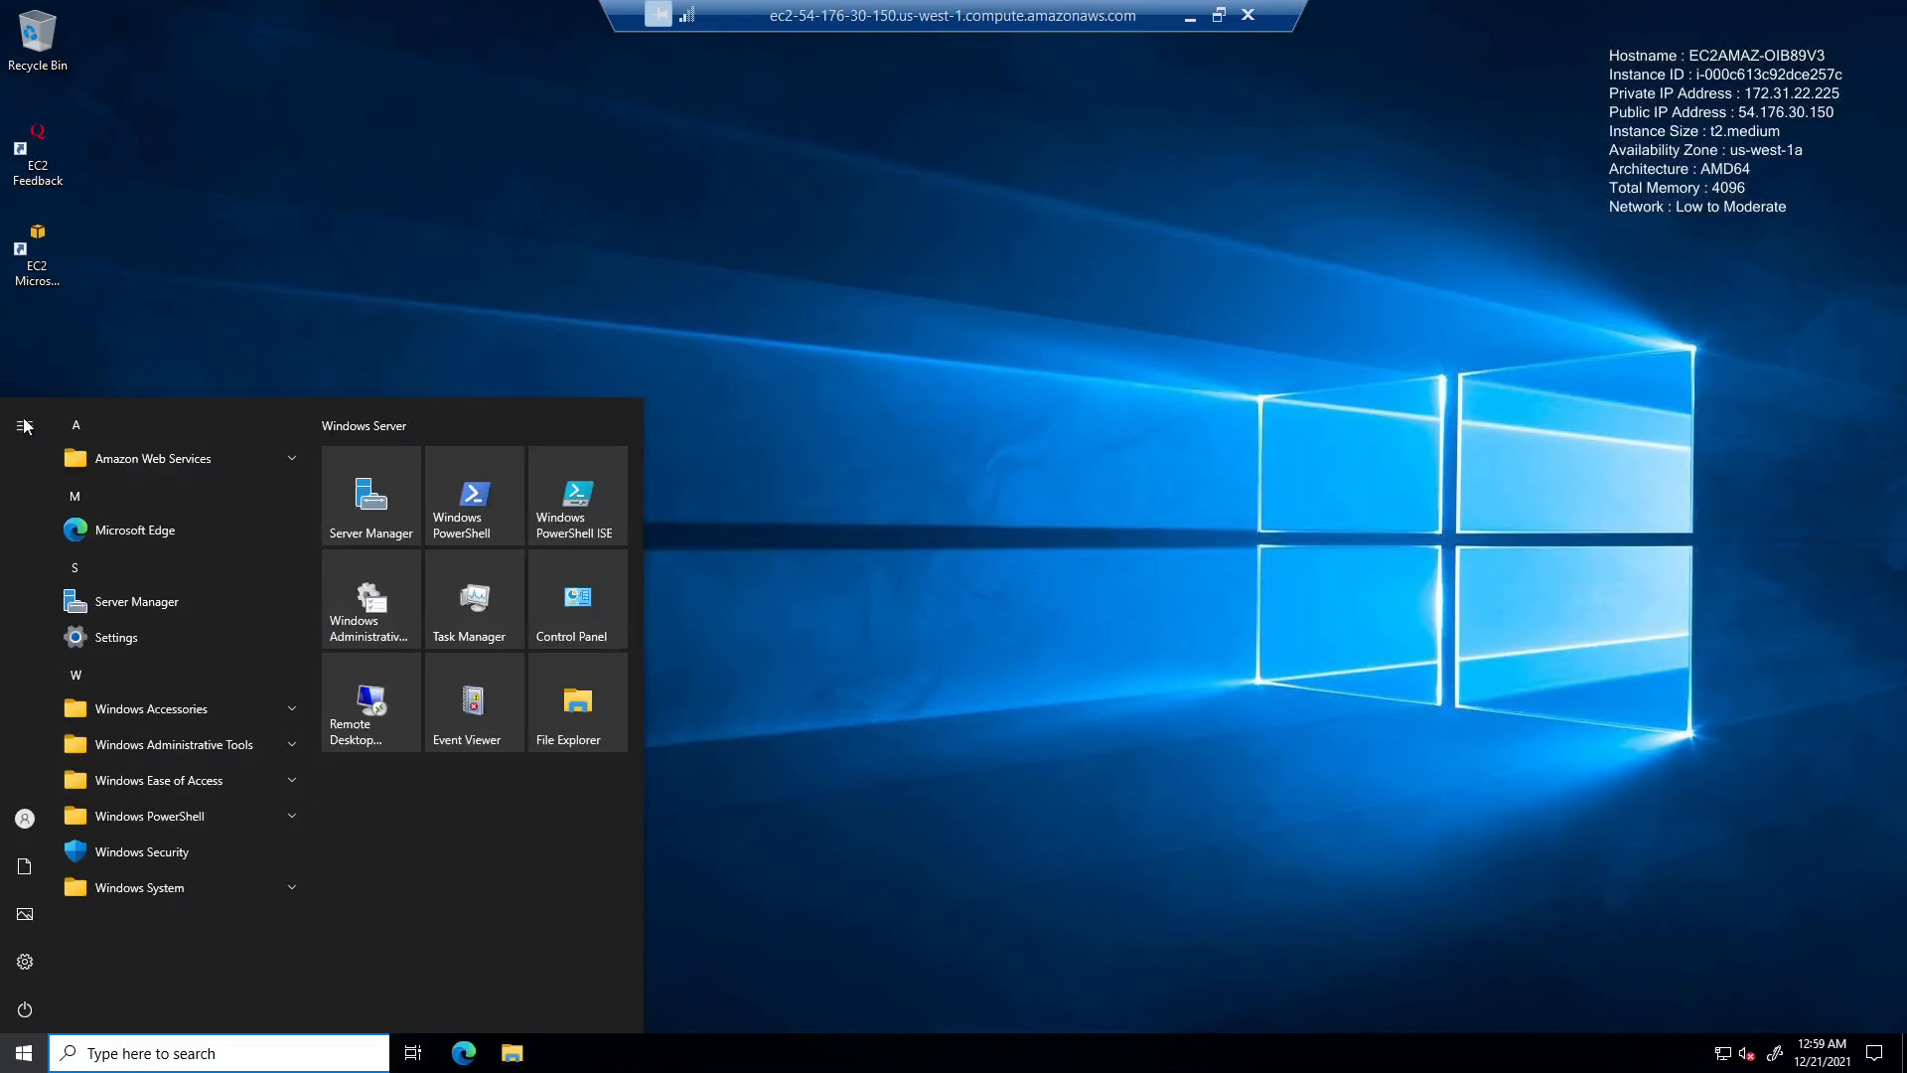
Browse the Start menu folders, then open and close Remote Desktop Connection on the server
click(188, 450)
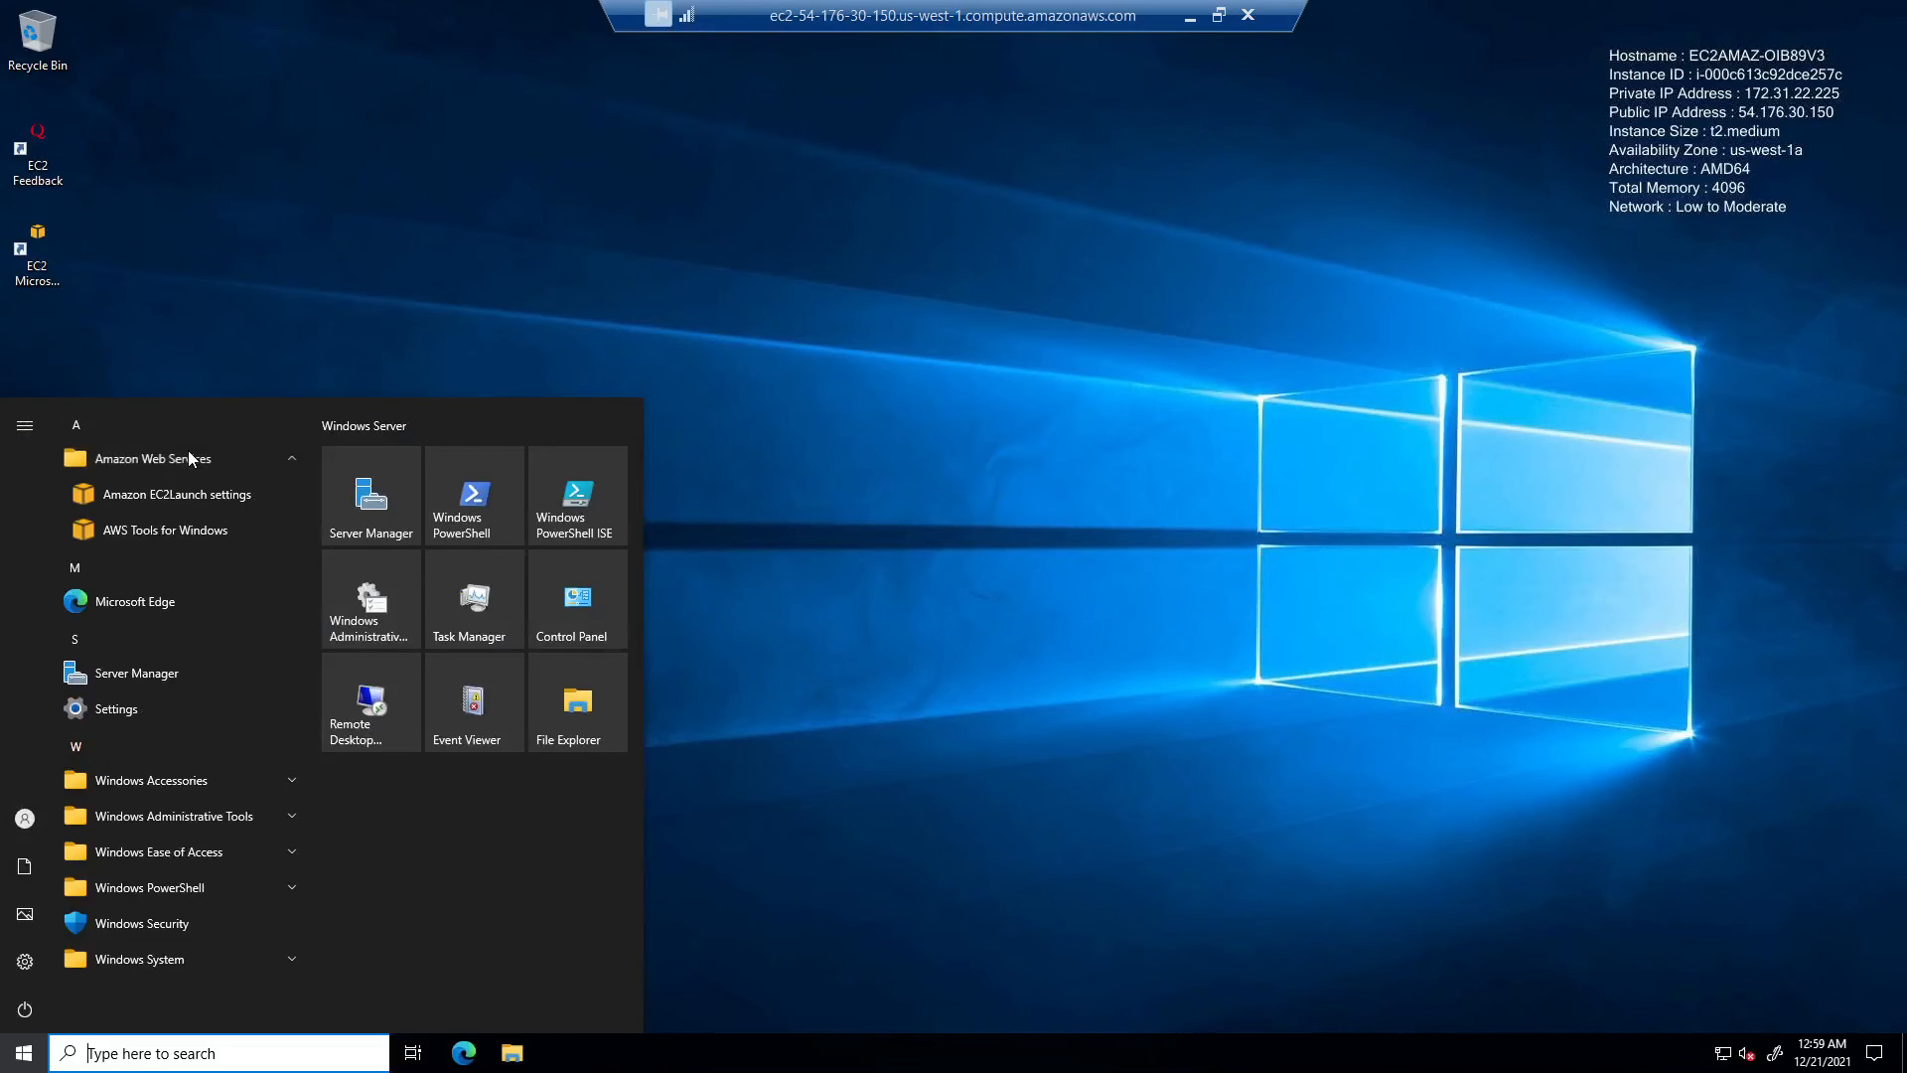
click(188, 450)
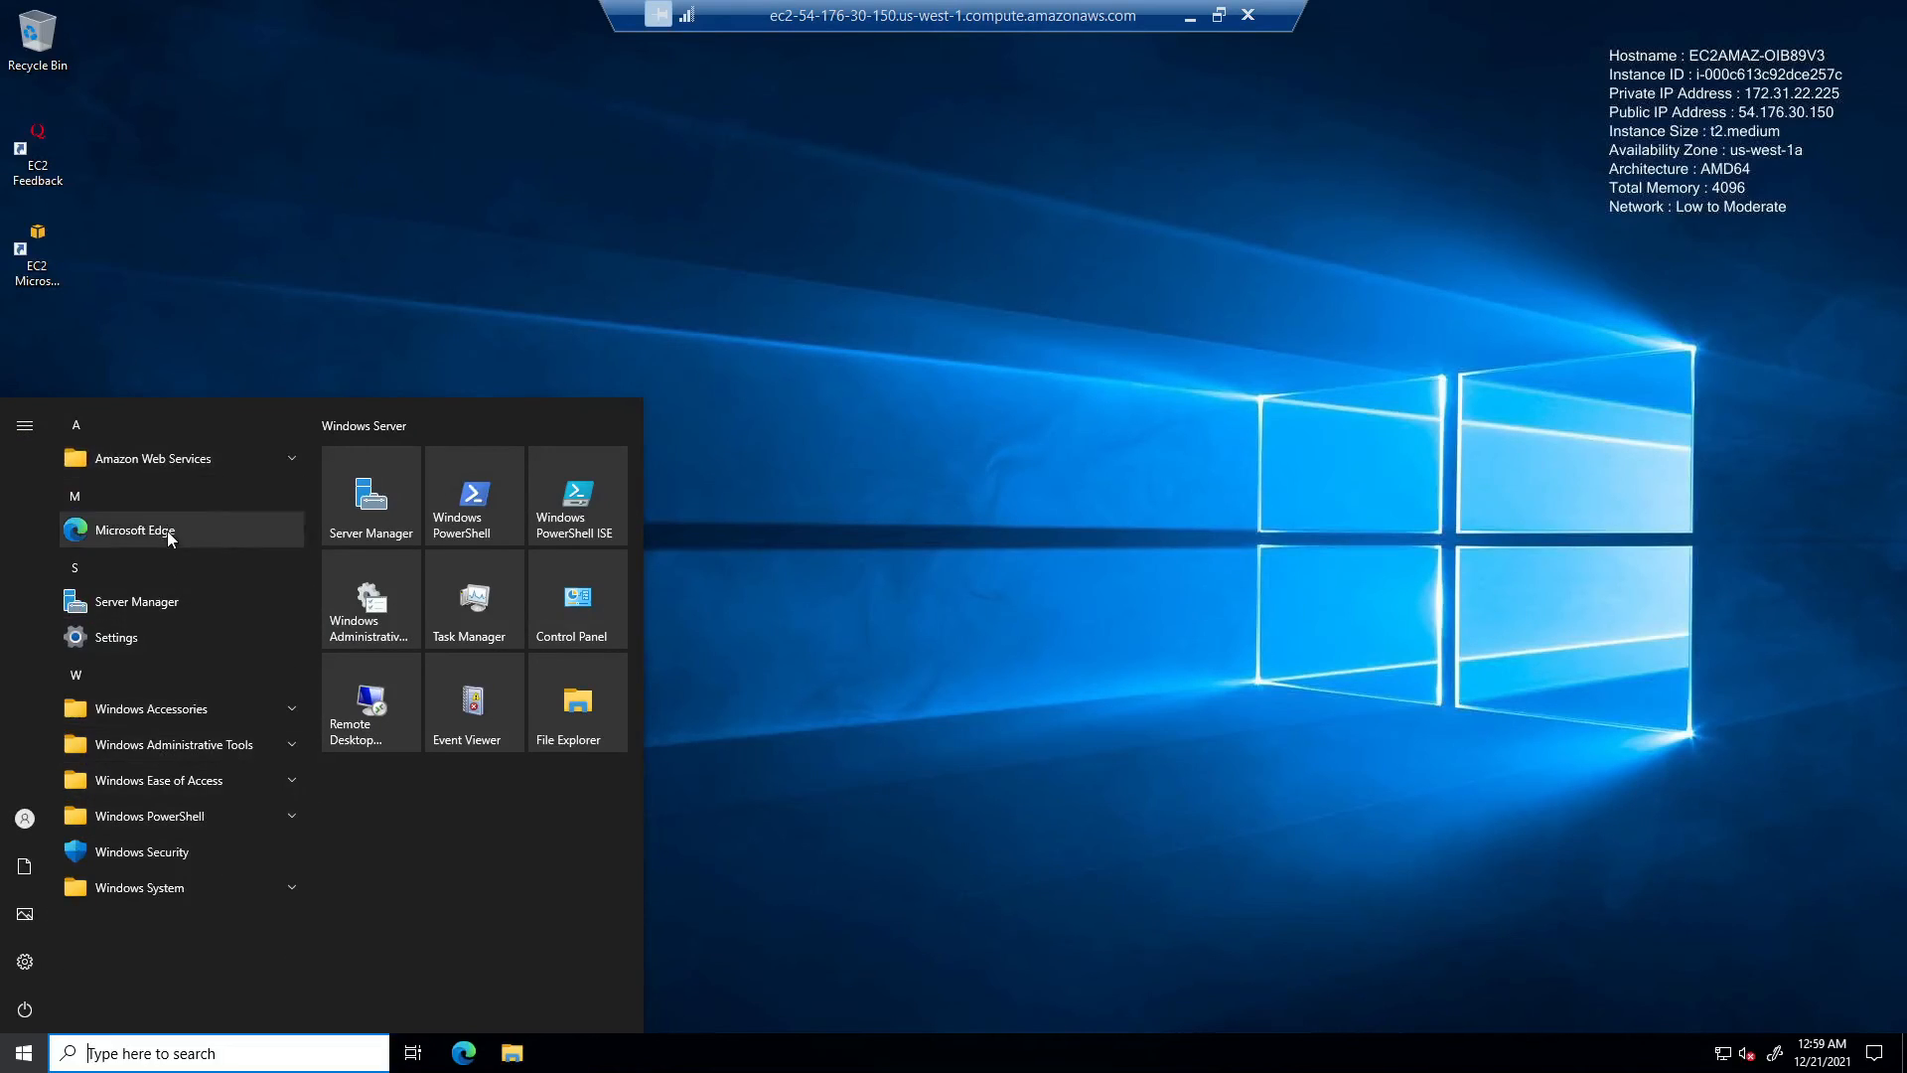
click(237, 702)
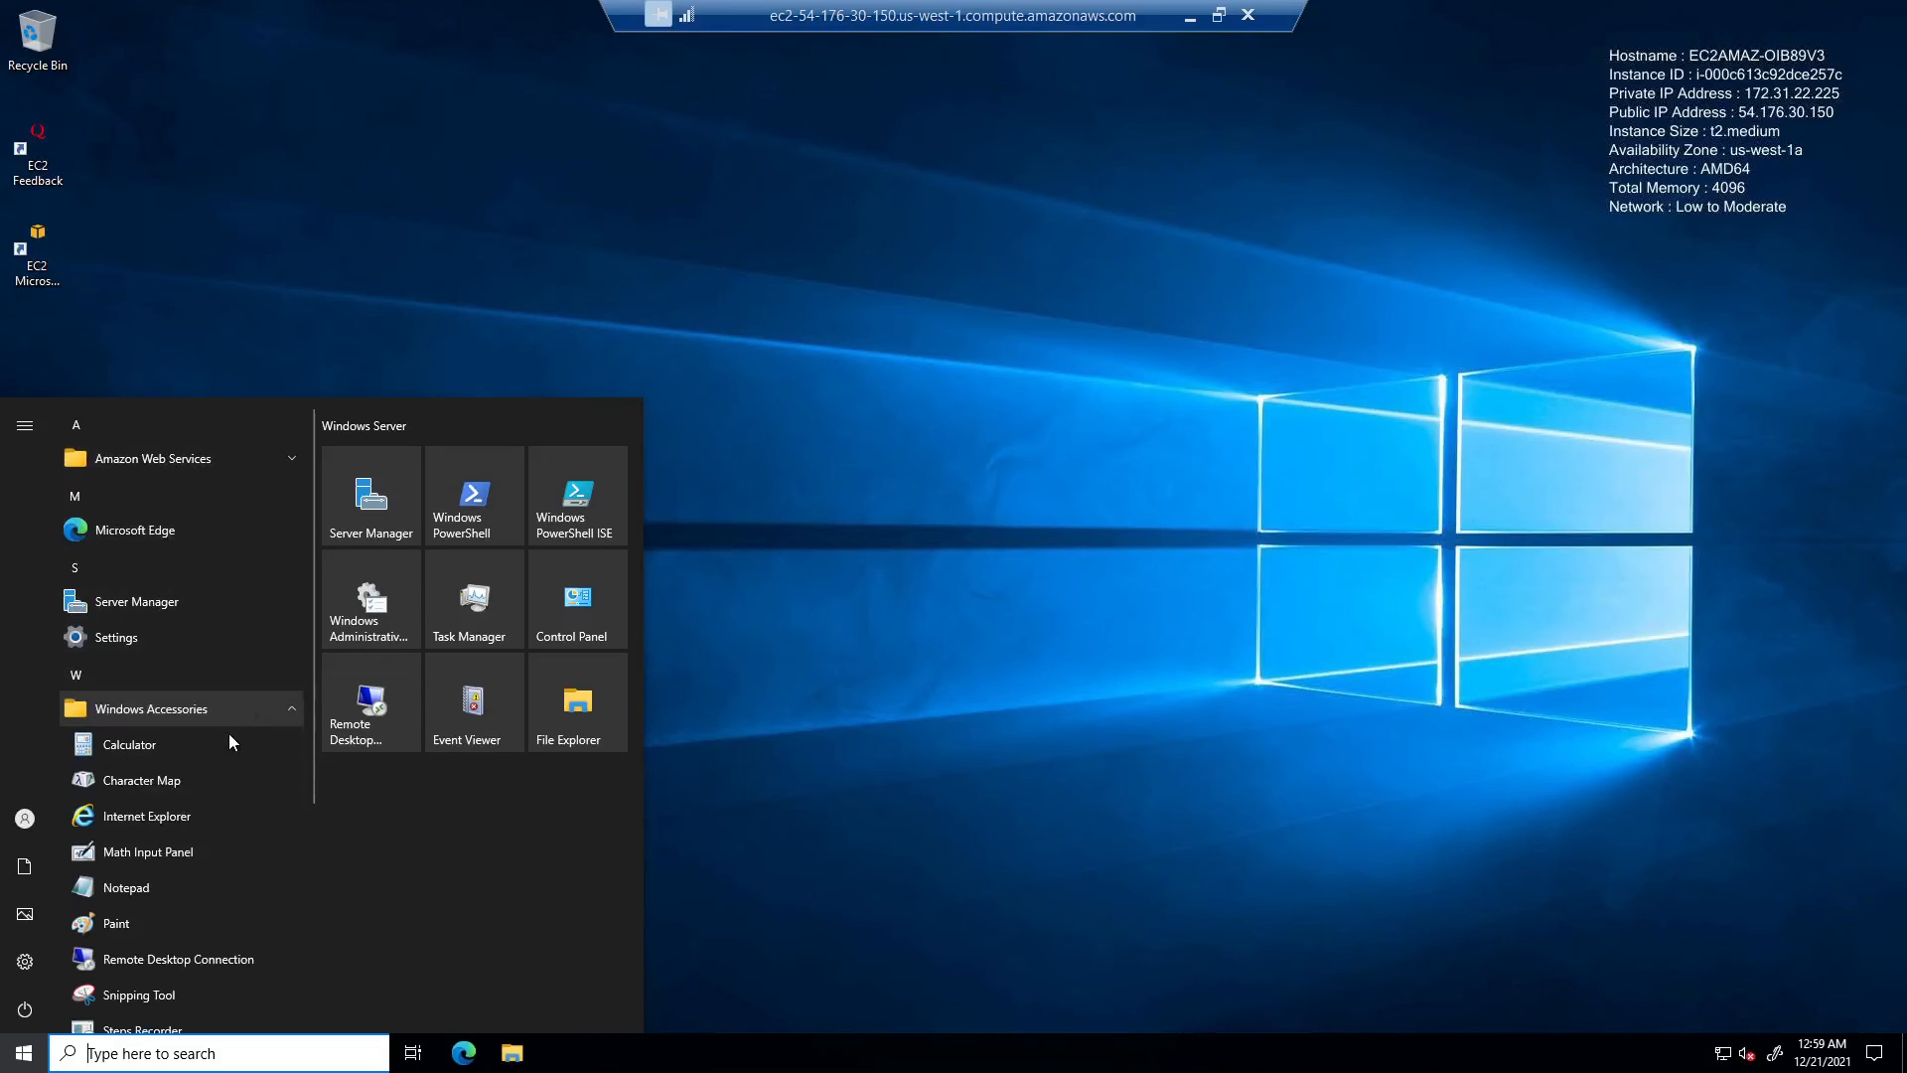
scroll(226, 740, down, 4)
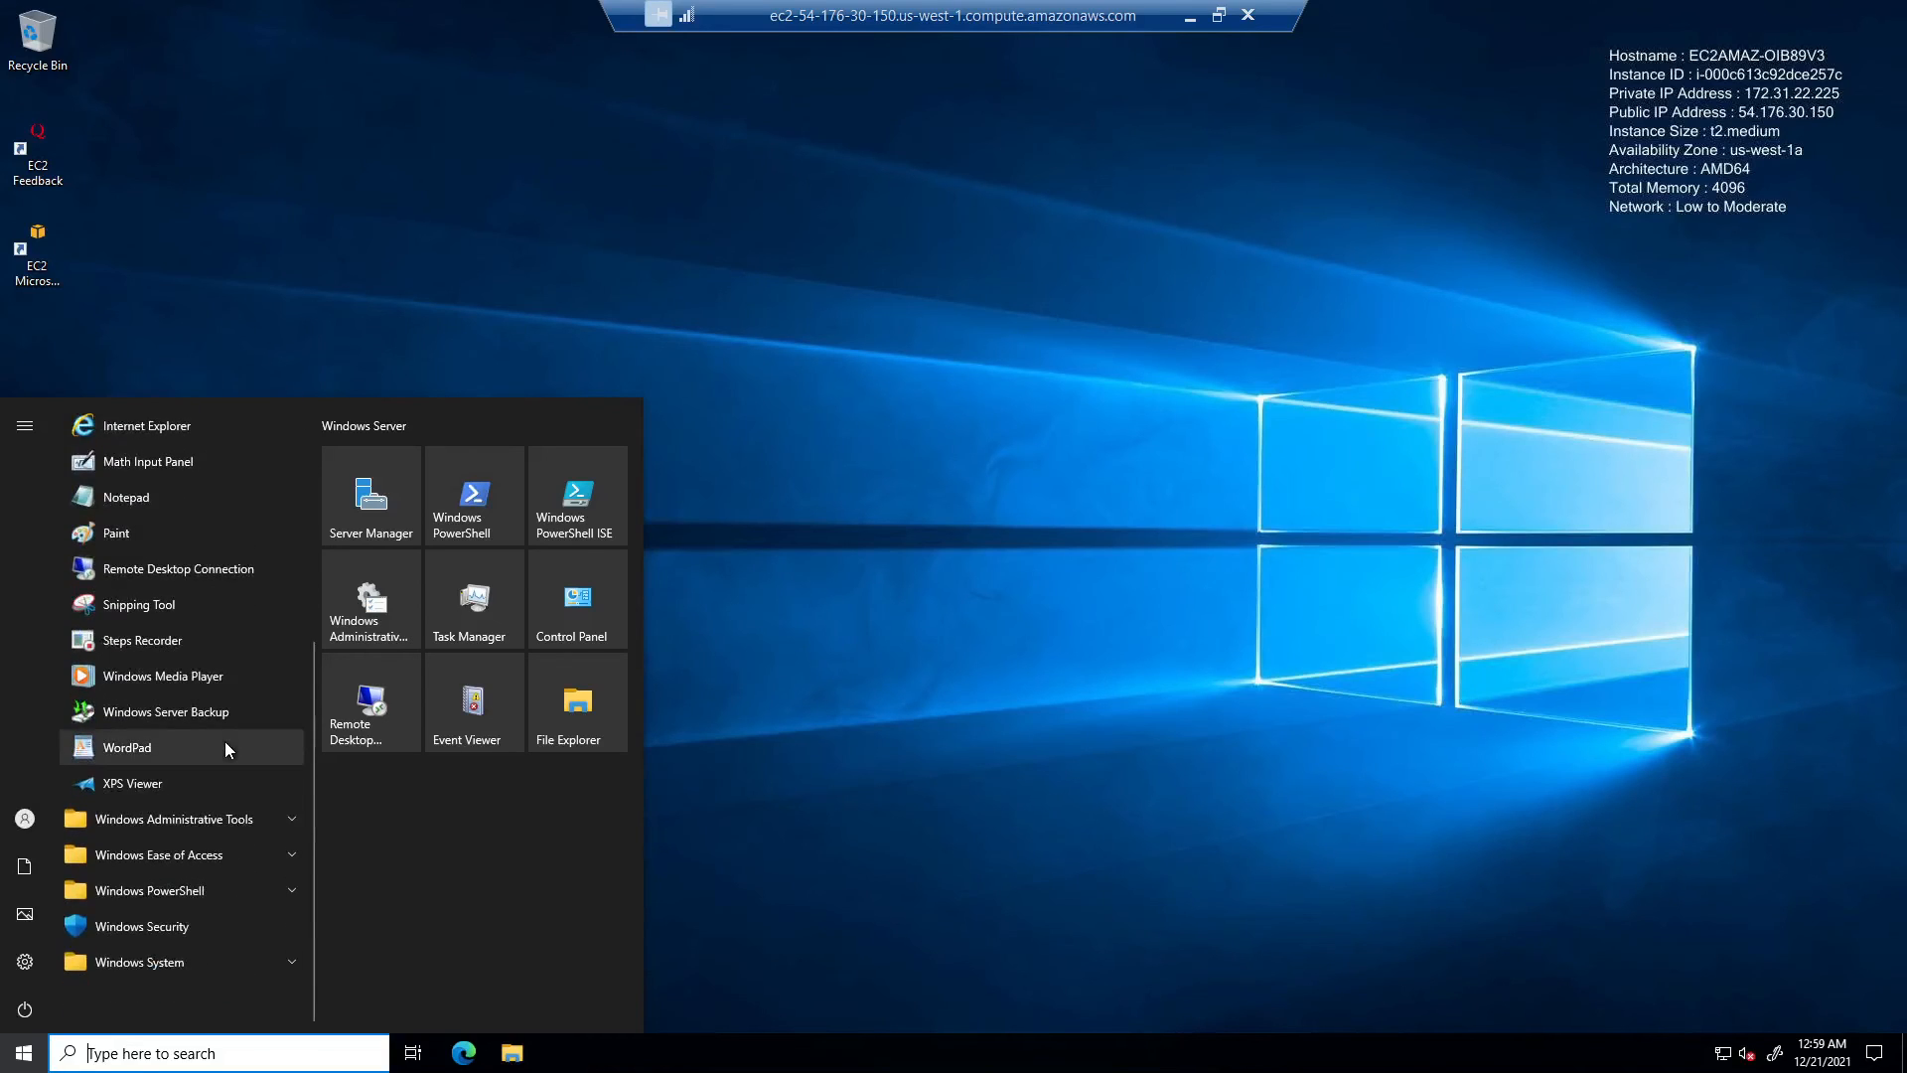
click(215, 558)
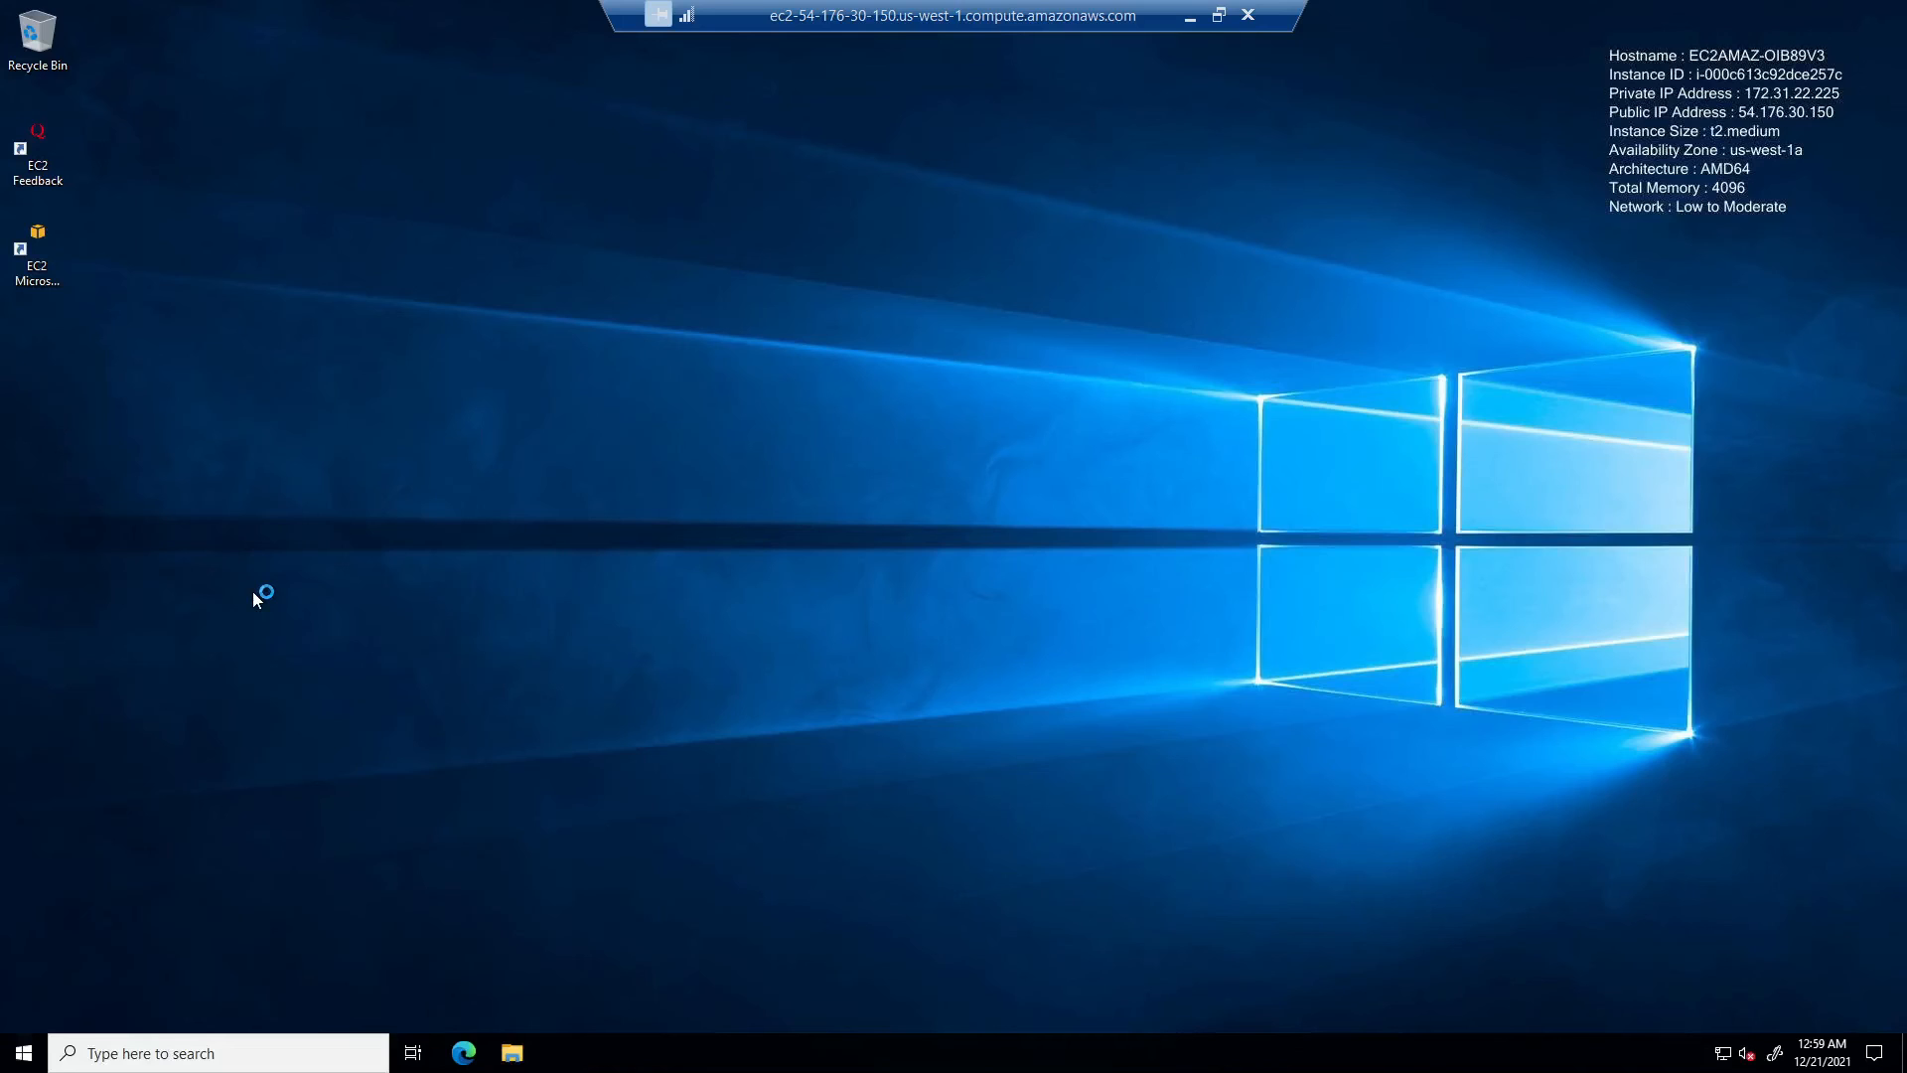
drag(883, 206, 722, 253)
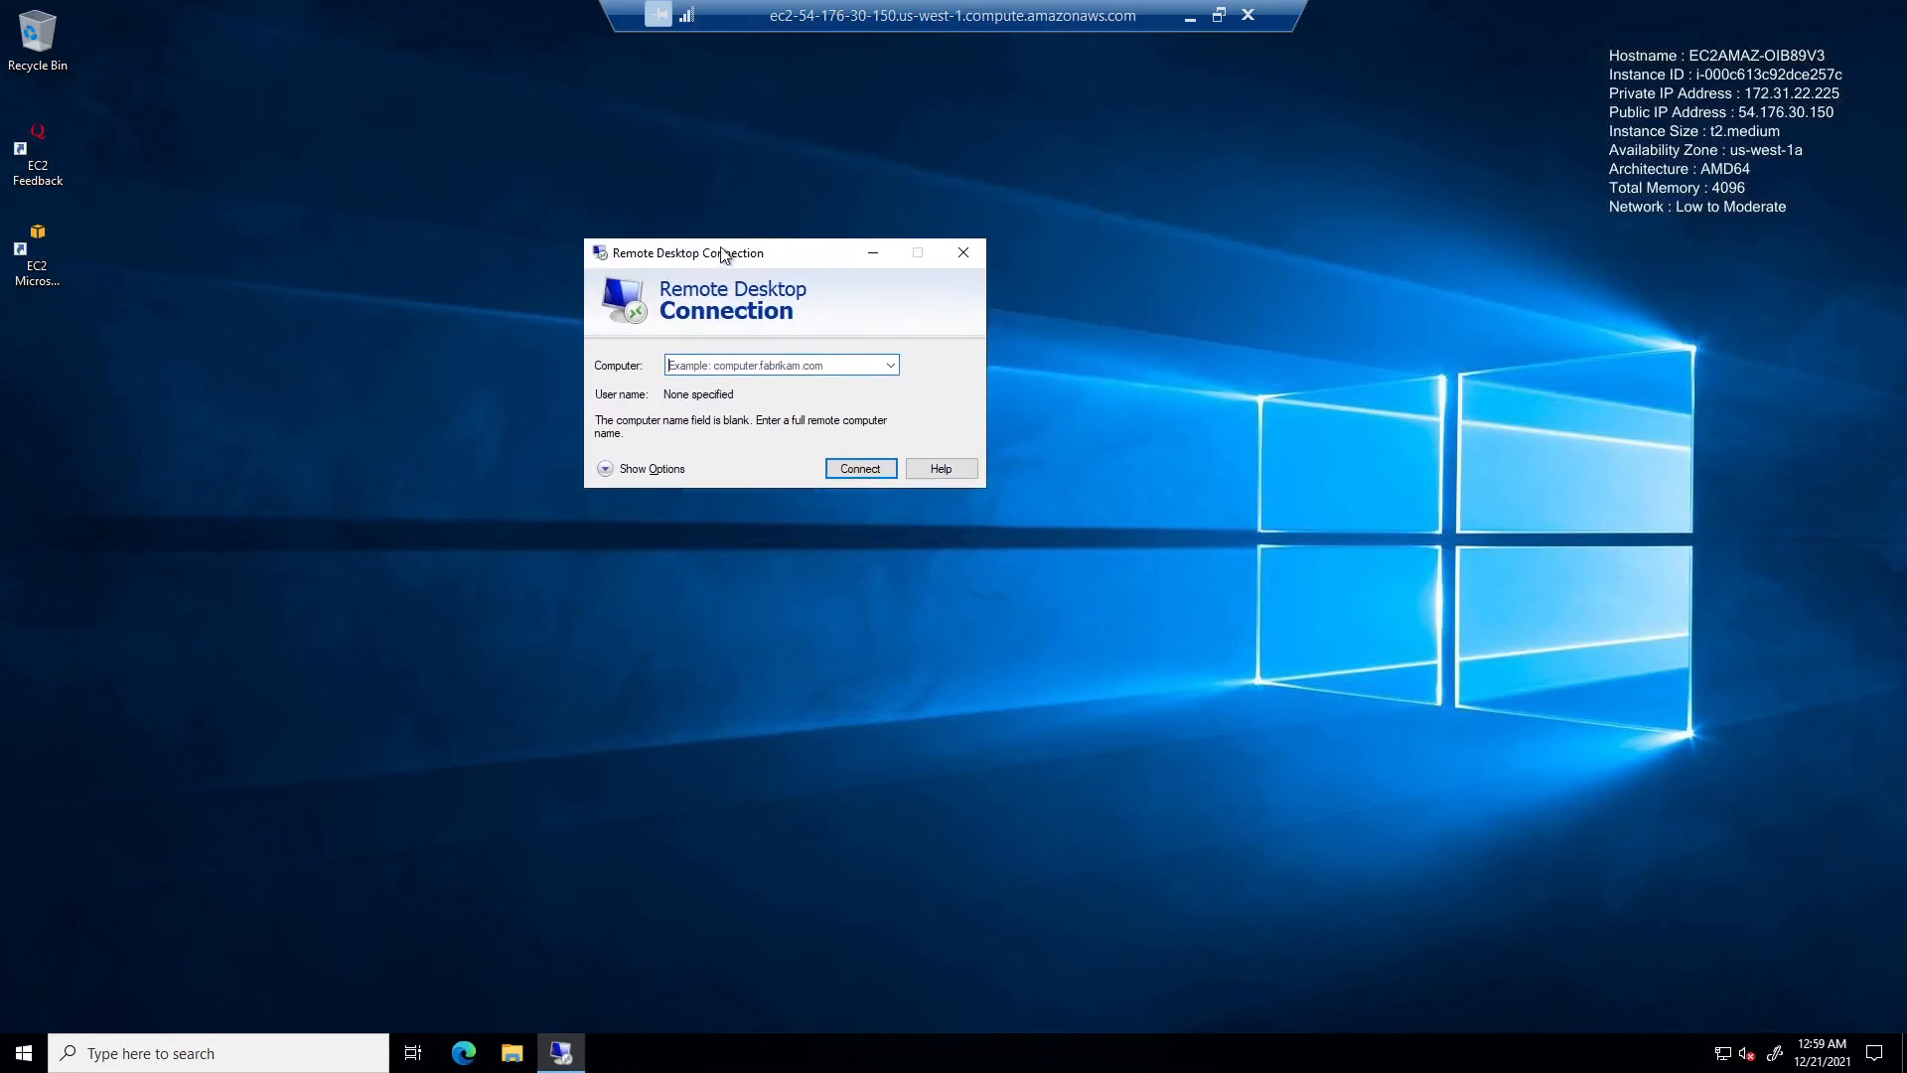
click(954, 252)
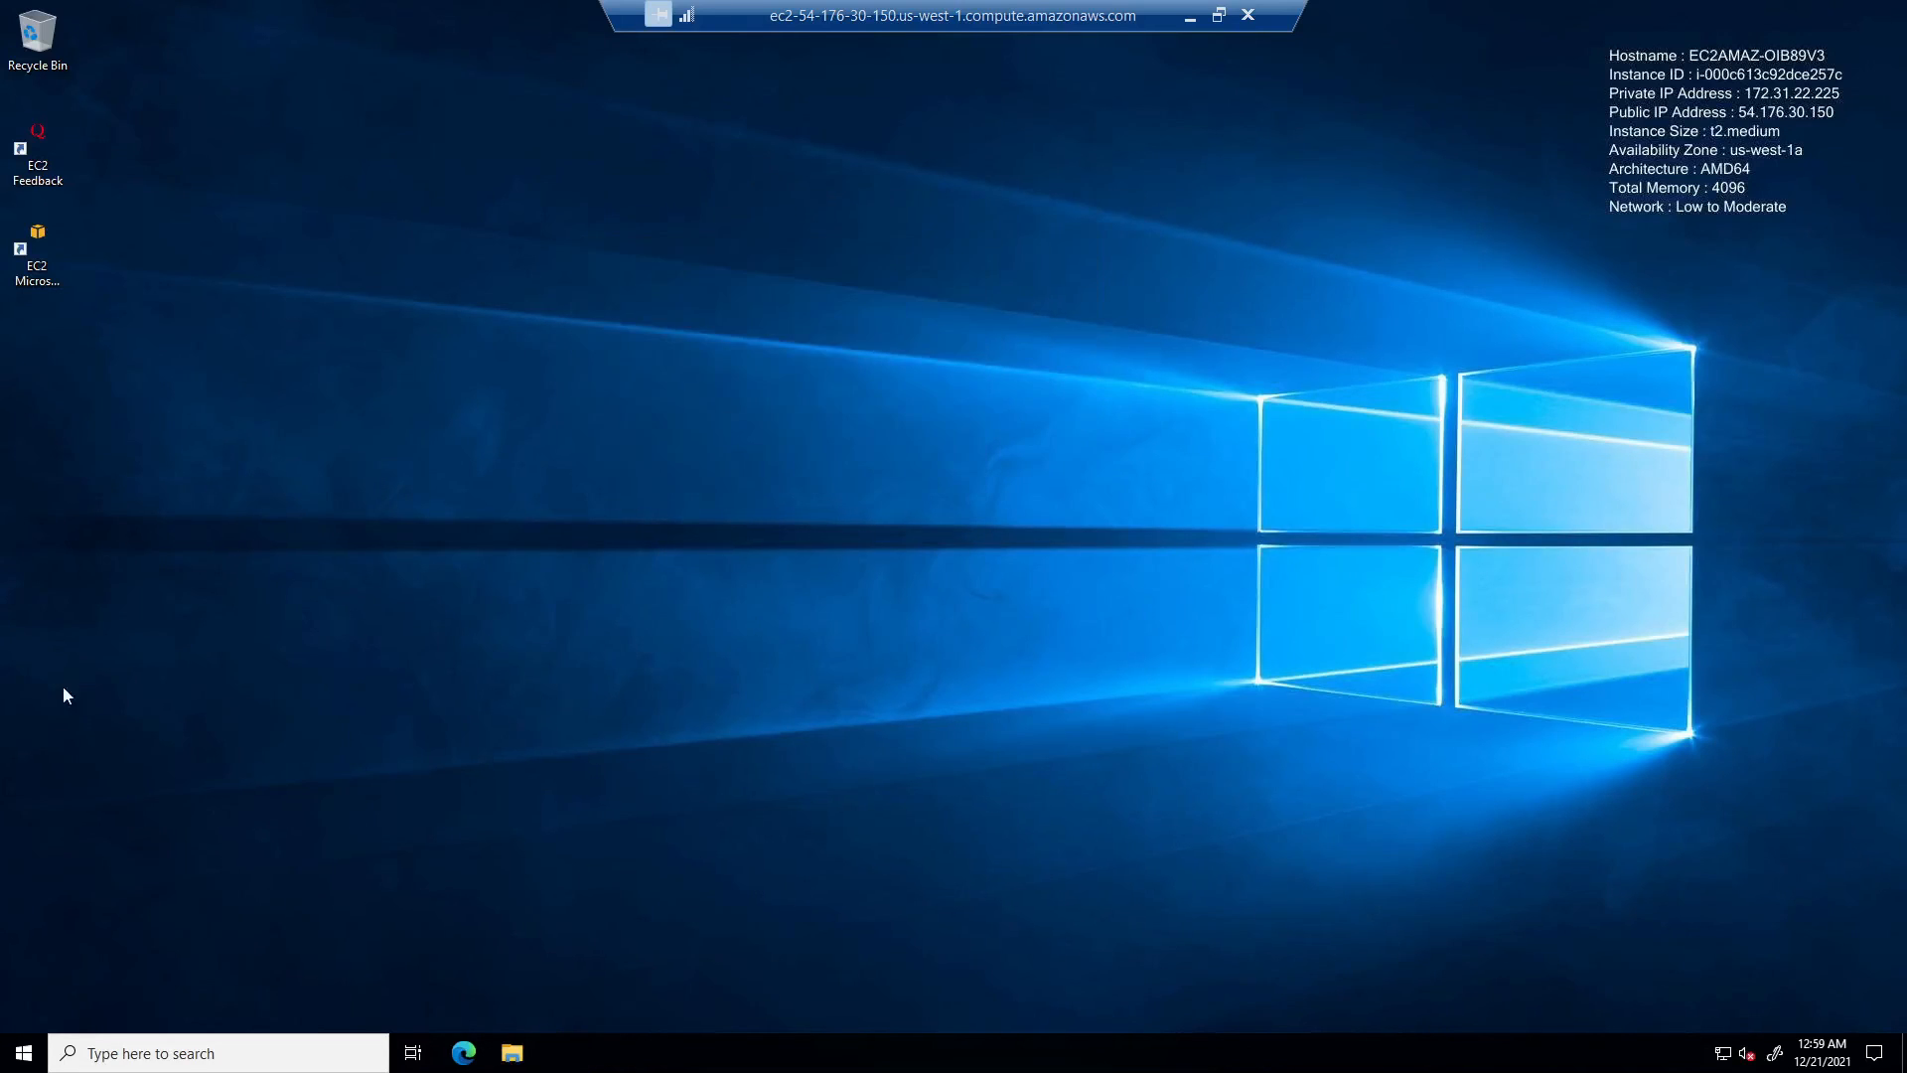
Shut down the Windows Server from Start > Power and confirm with Continue
click(24, 1052)
click(25, 1009)
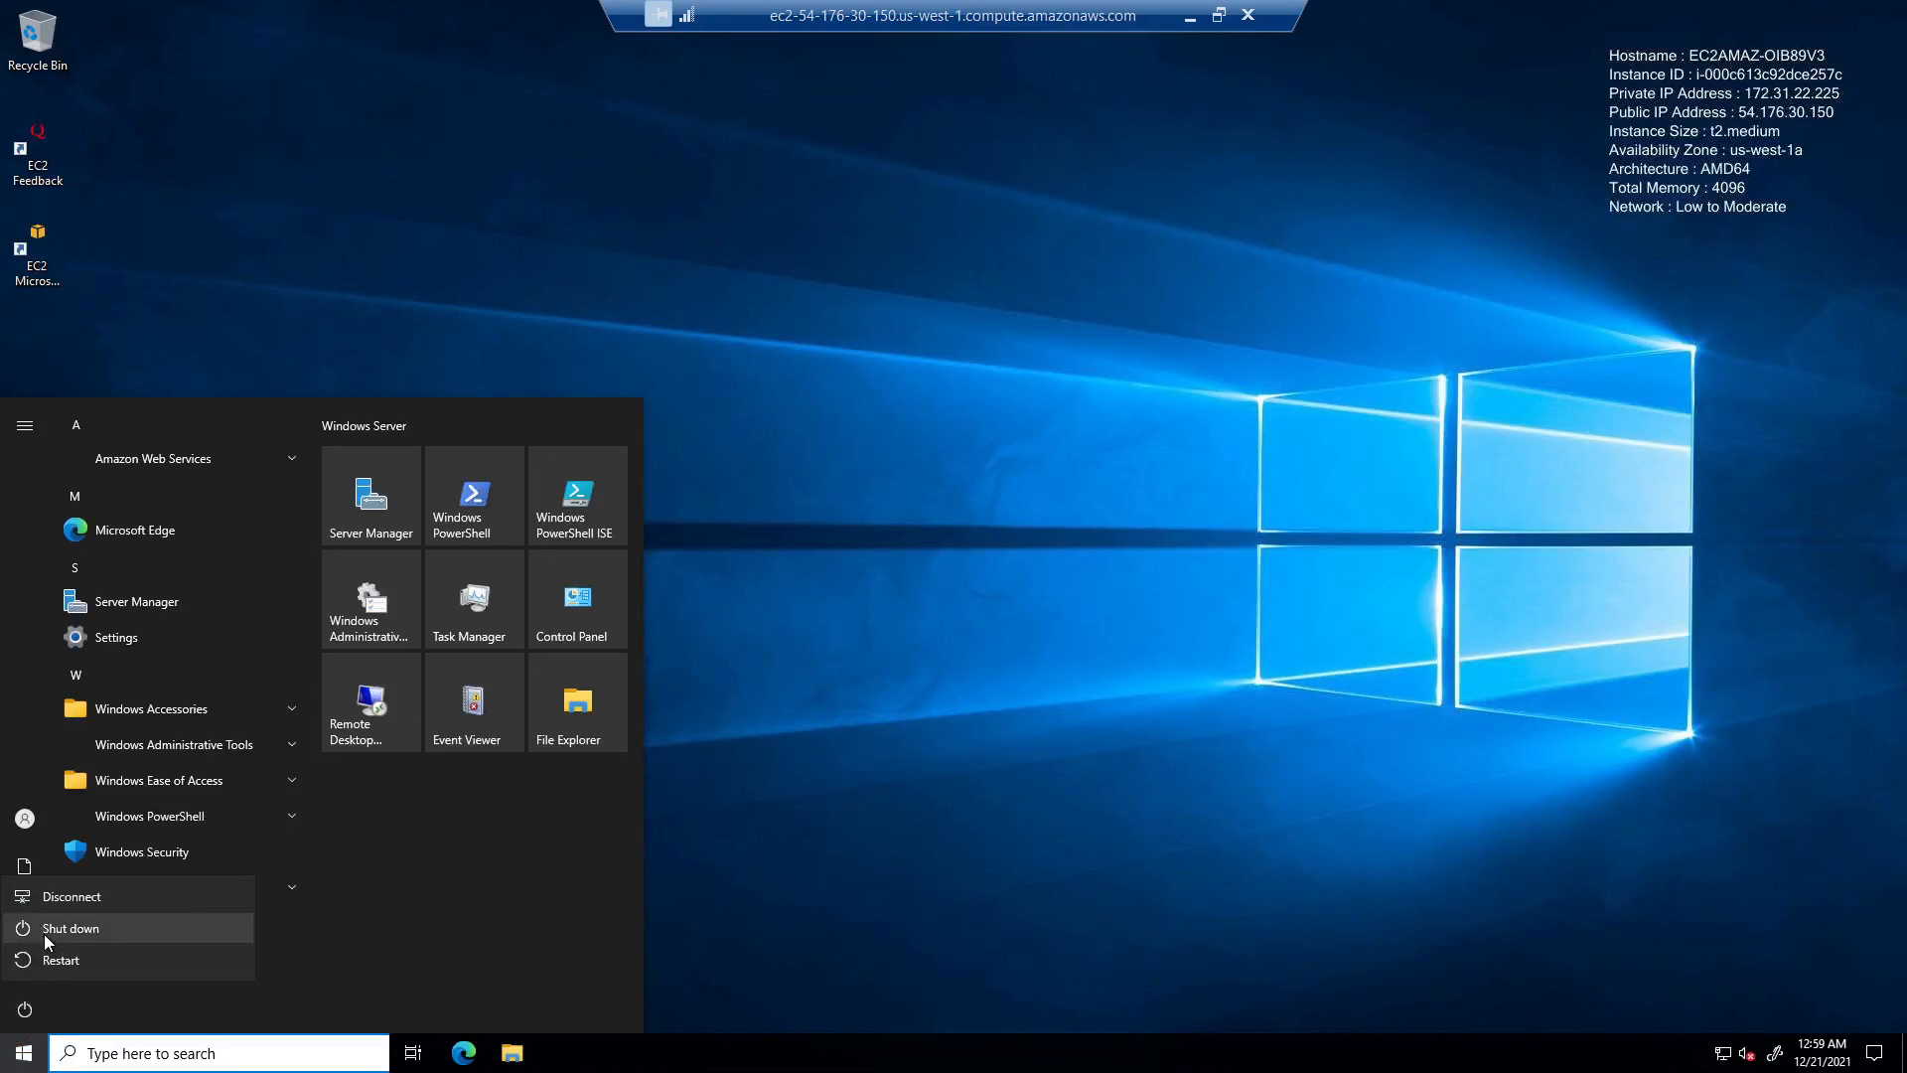
click(44, 930)
click(327, 954)
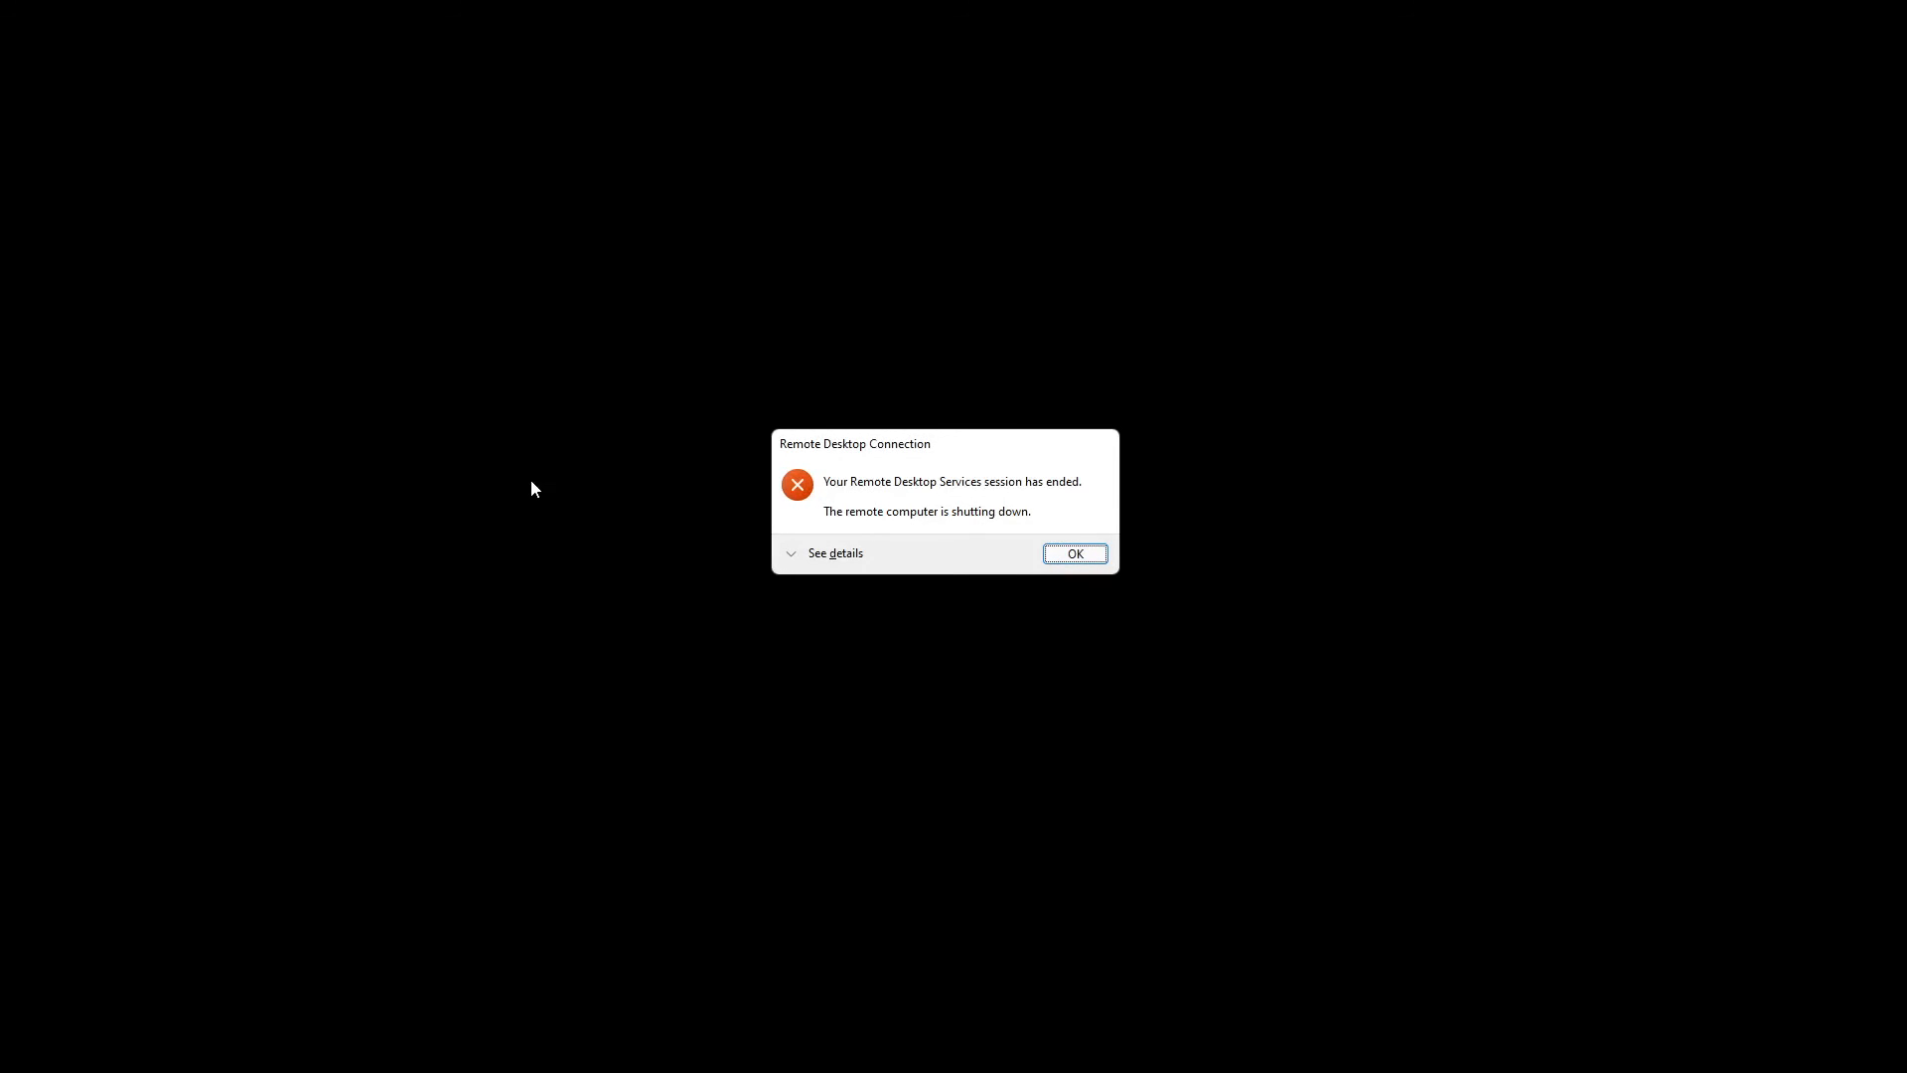
Close the ended RDP session and terminate the Windows_2022_Video instance i-000c613c92dce257c
click(1076, 556)
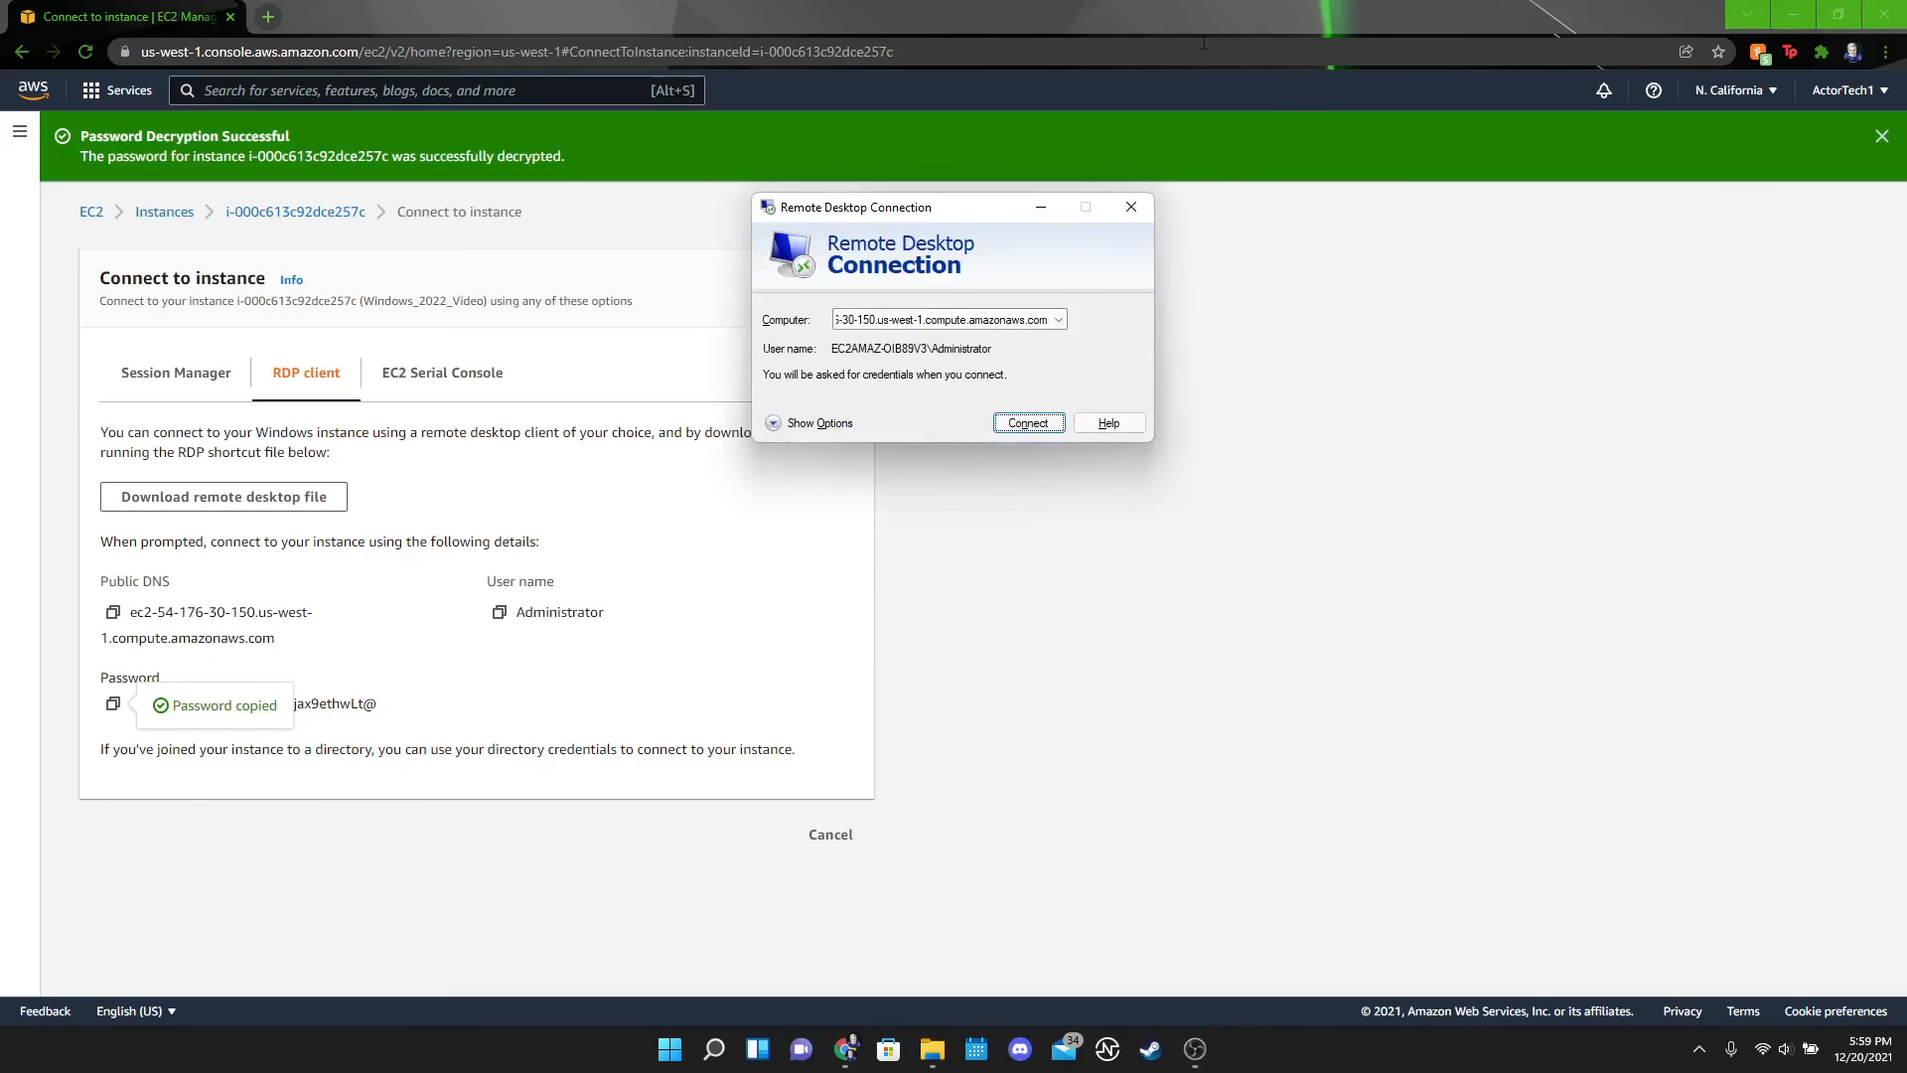
click(1132, 207)
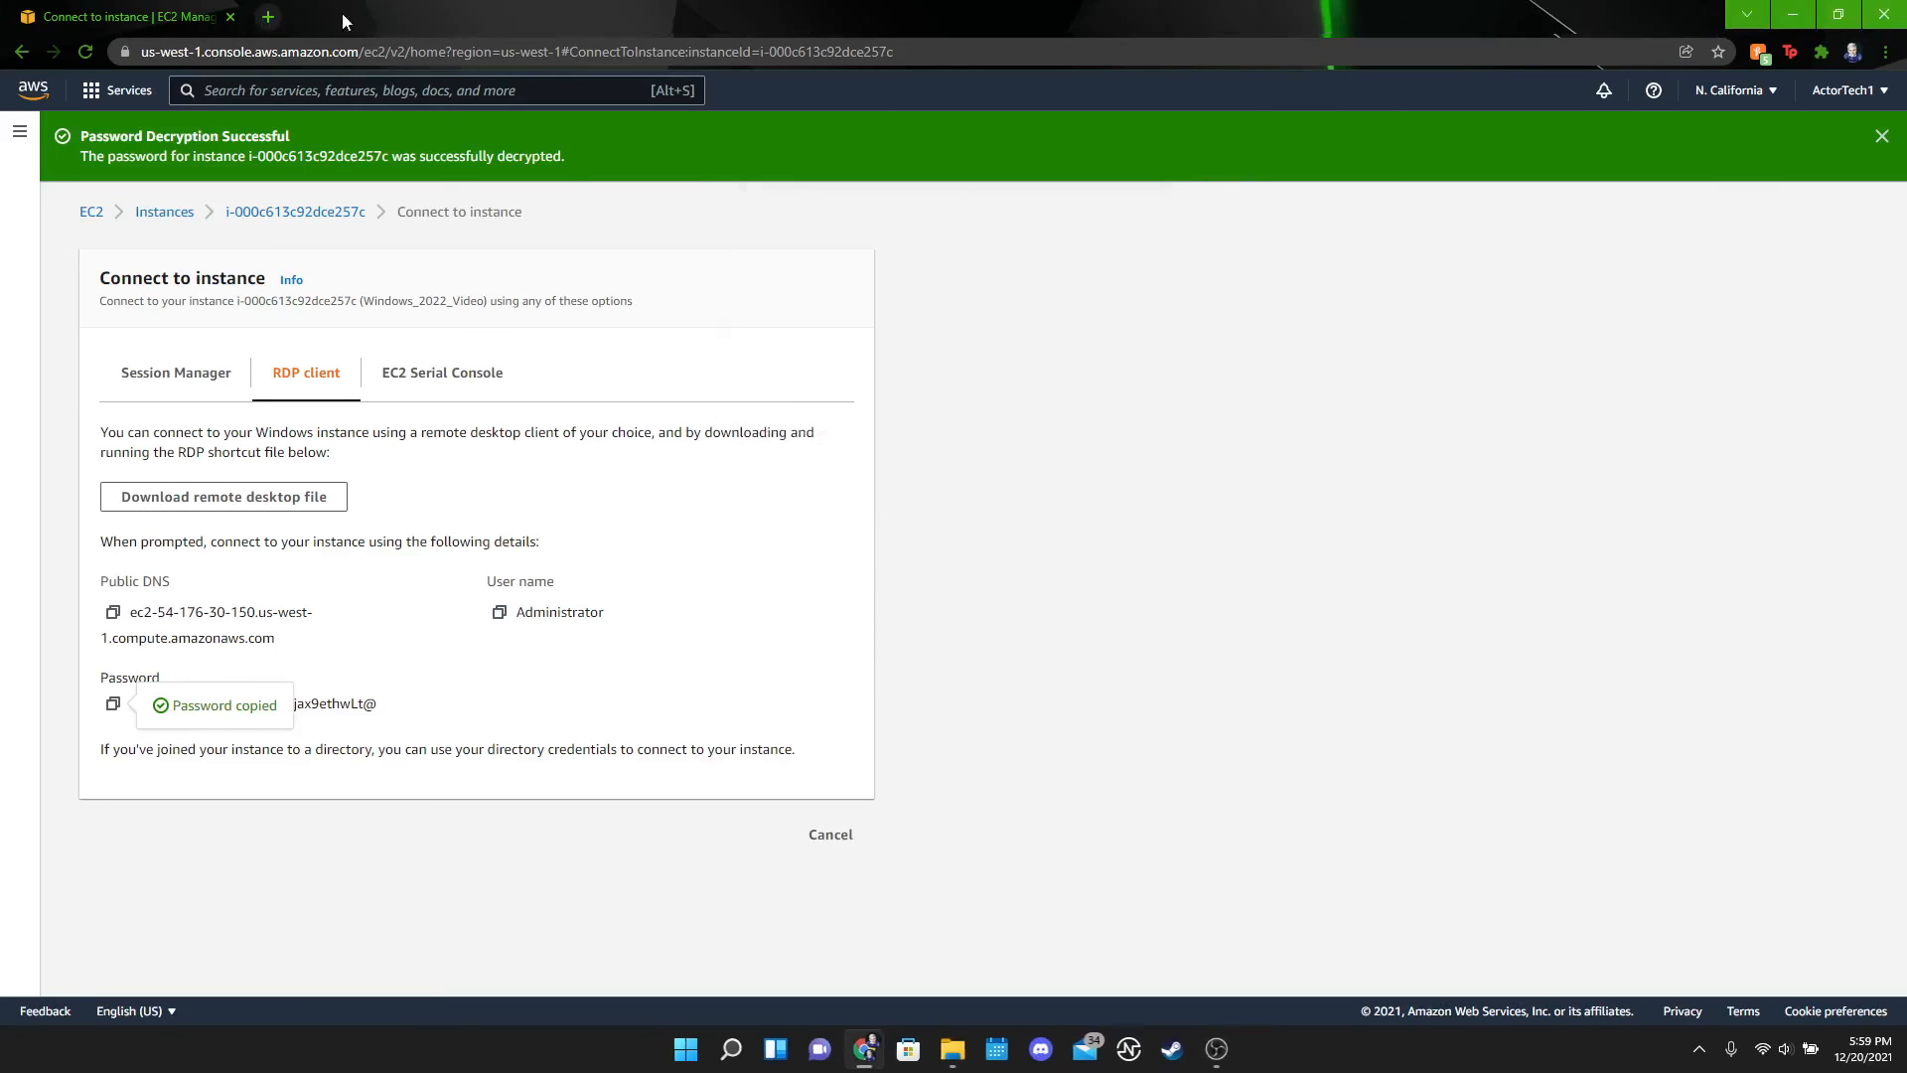
click(187, 213)
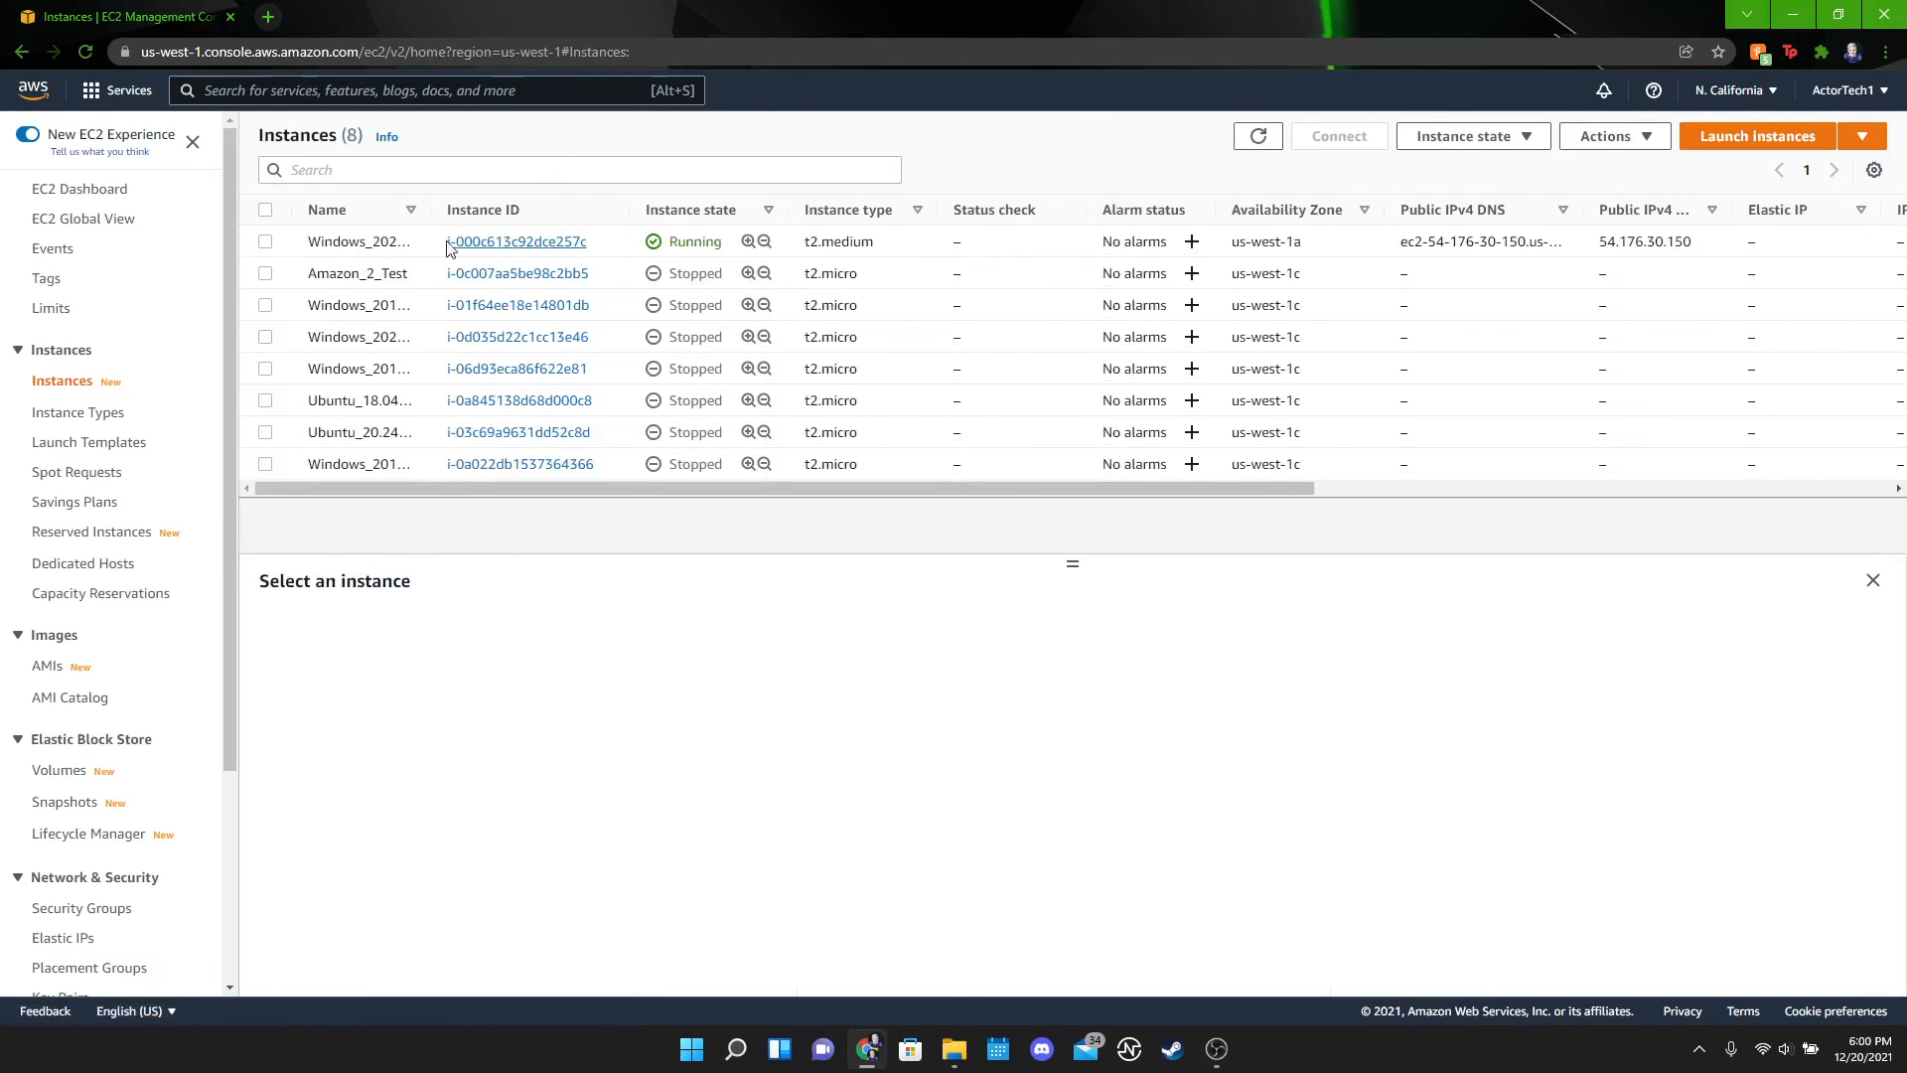
click(266, 241)
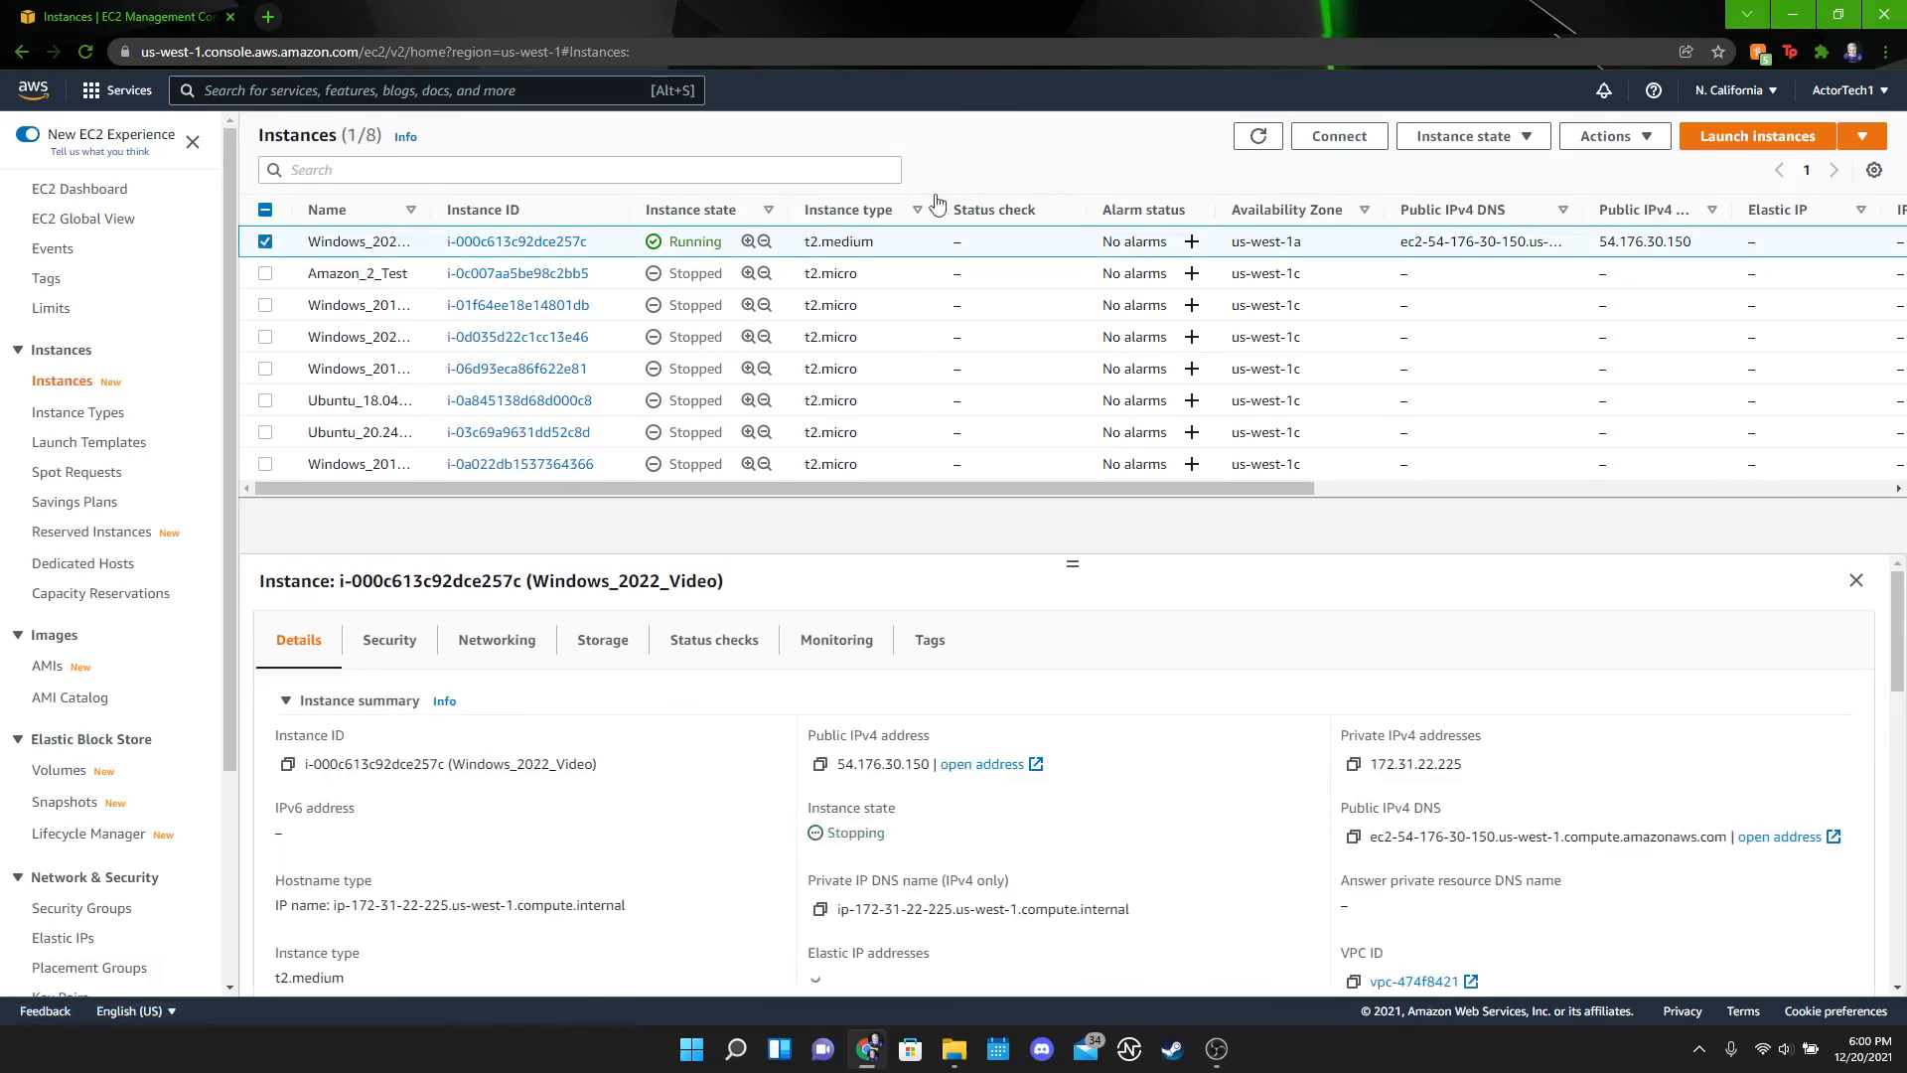
click(1484, 139)
click(1456, 290)
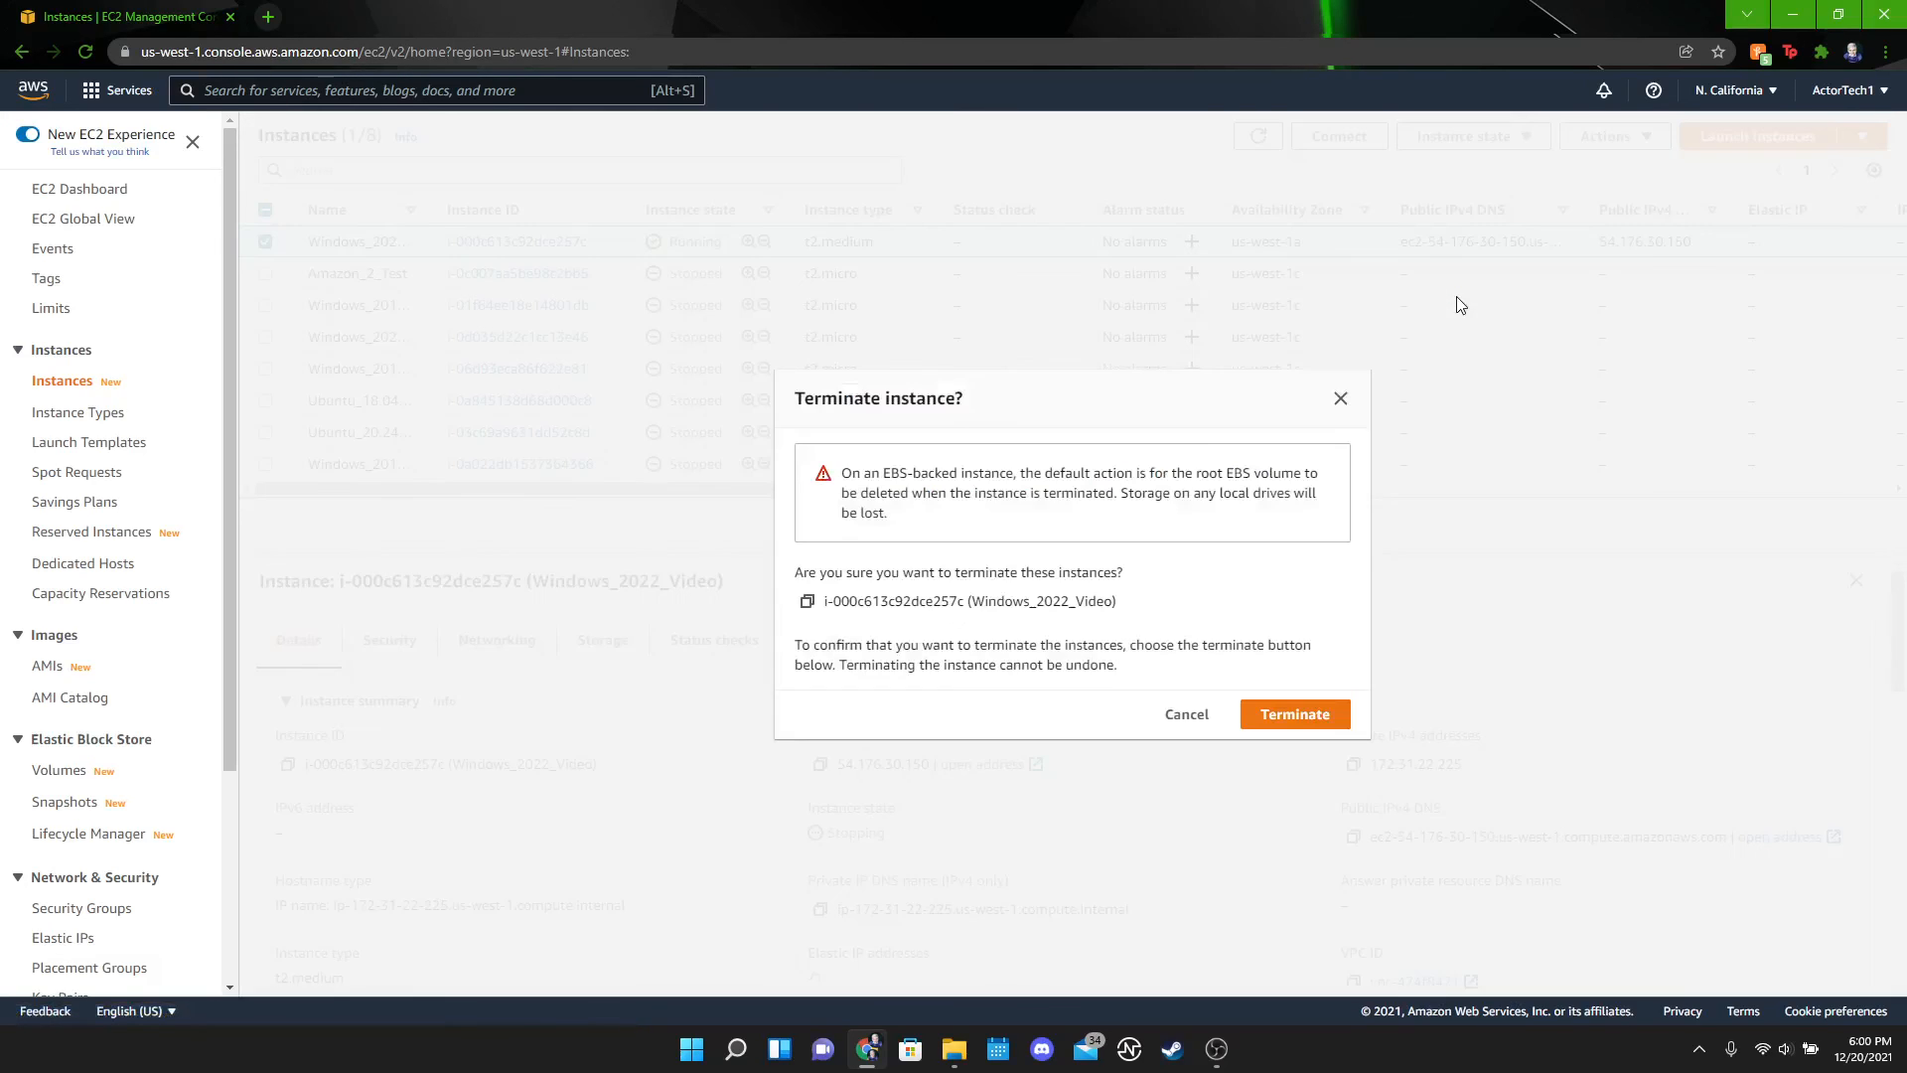
click(1305, 717)
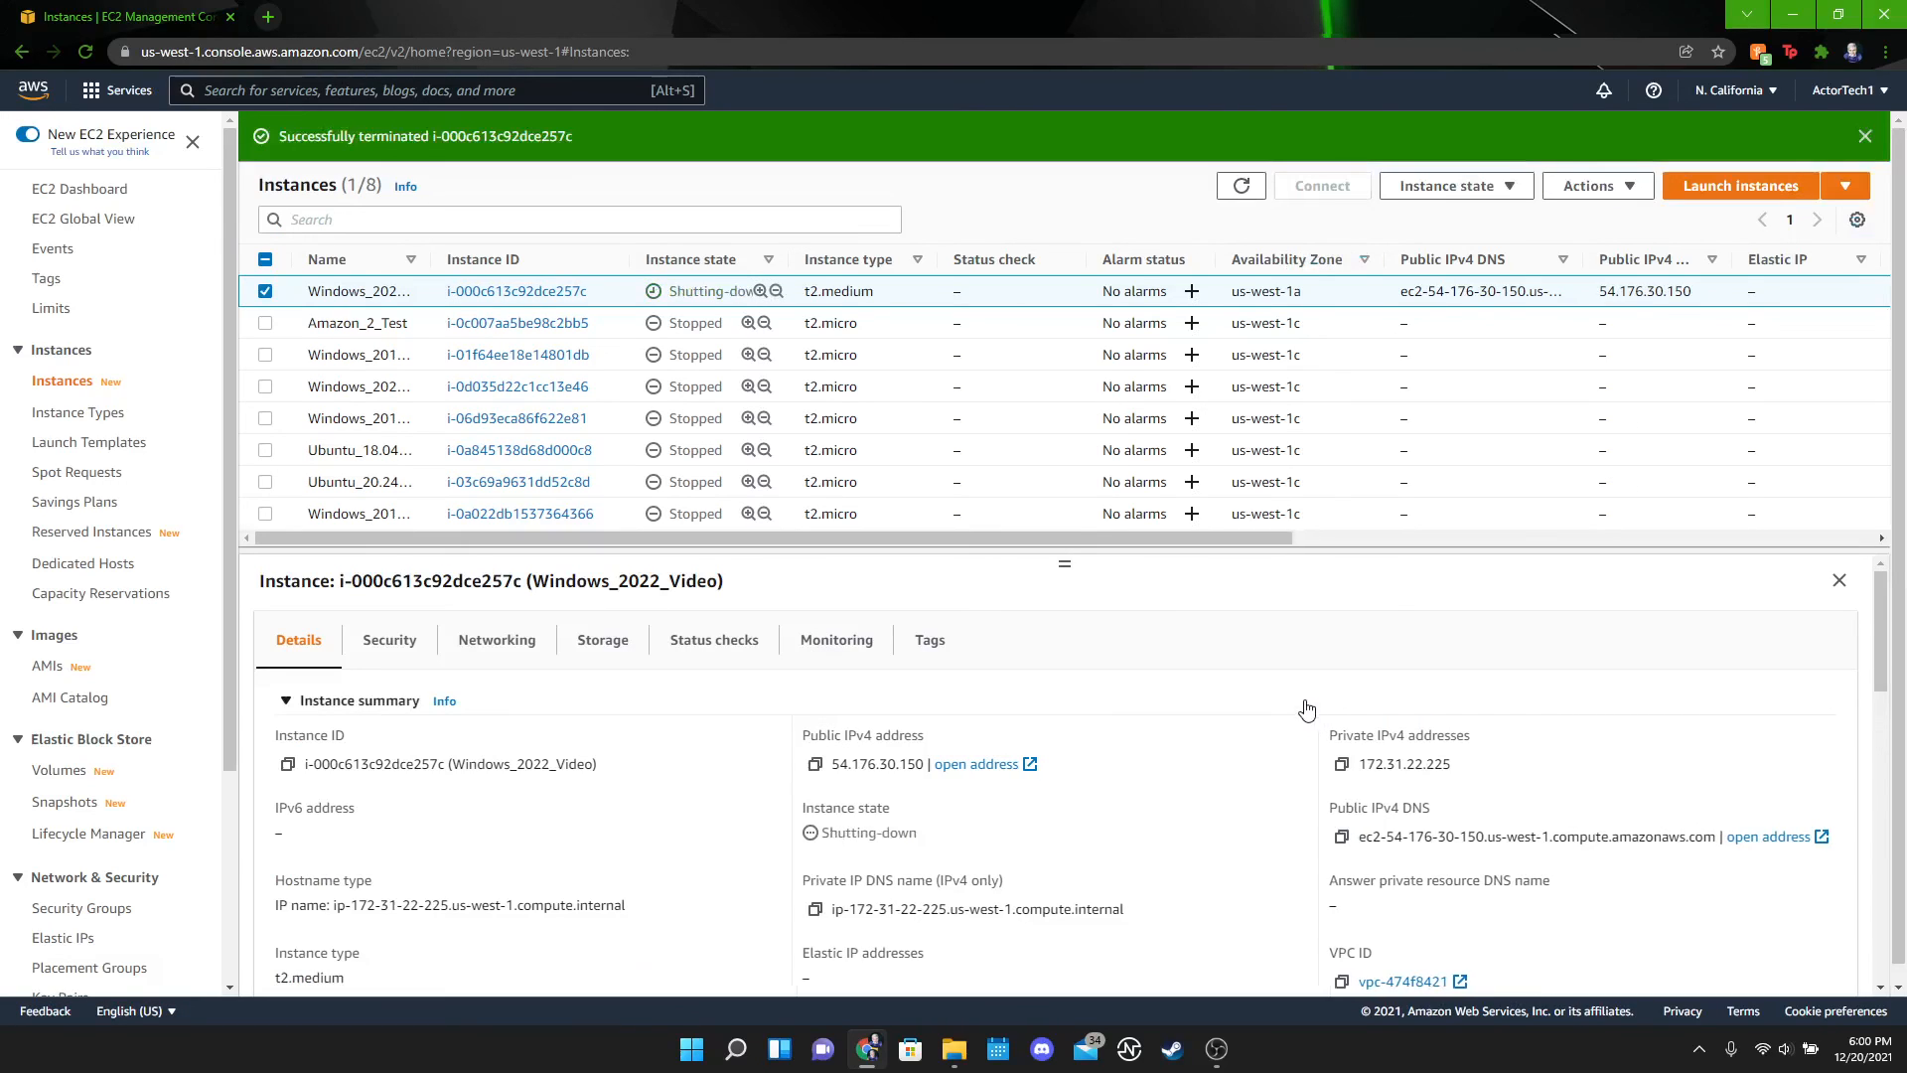